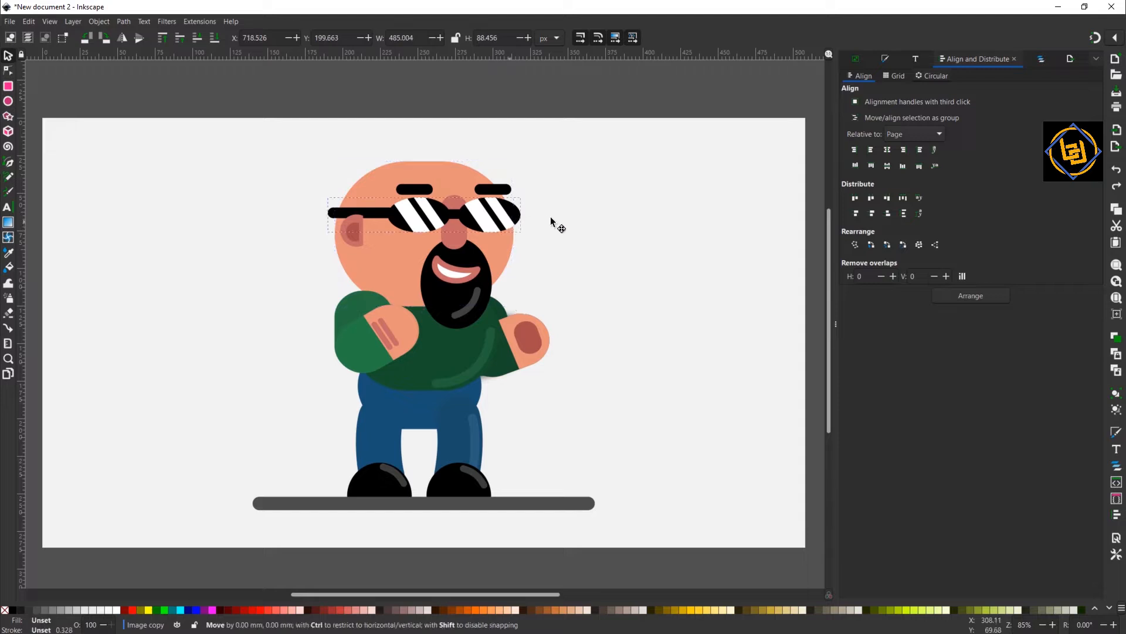
{"action": "key", "text": "ctrl+z"}
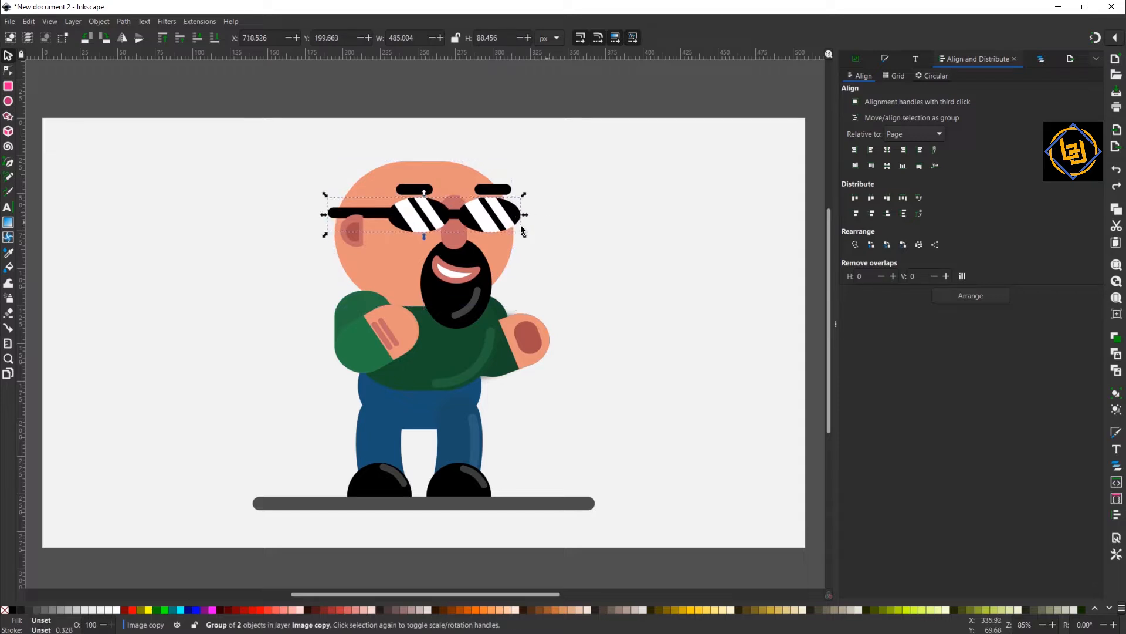
{"action": "left_click", "coordinate": [497, 188]}
{"action": "left_click_drag", "start_coordinate": [497, 189], "coordinate": [555, 187]}
{"action": "key", "text": "ctrl+z"}
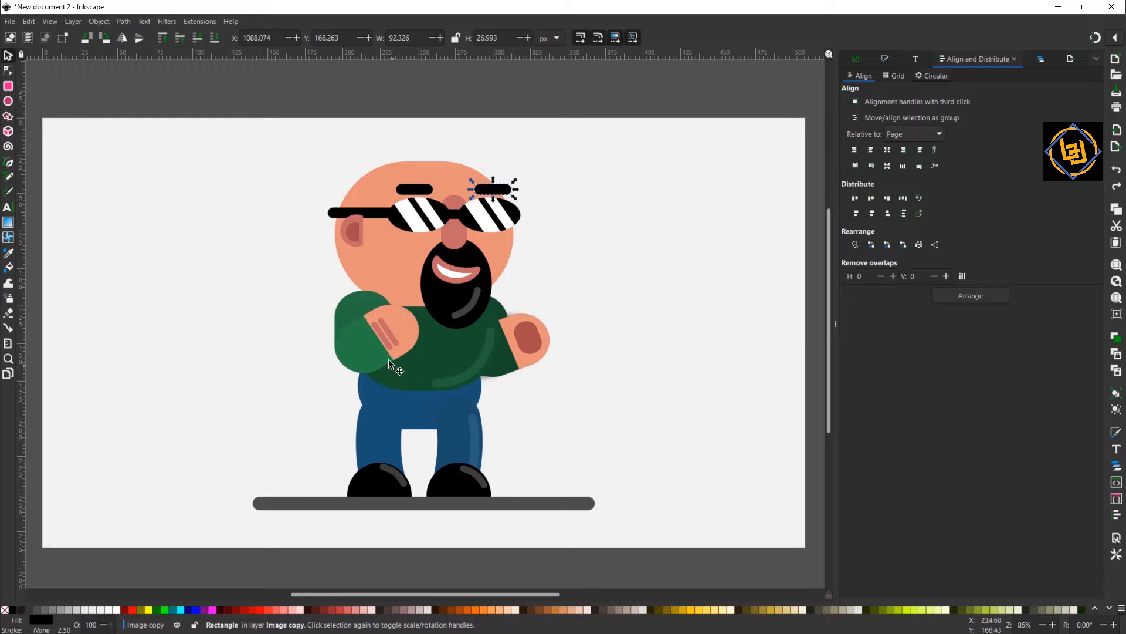
{"action": "left_click", "coordinate": [371, 356]}
{"action": "left_click", "coordinate": [367, 420]}
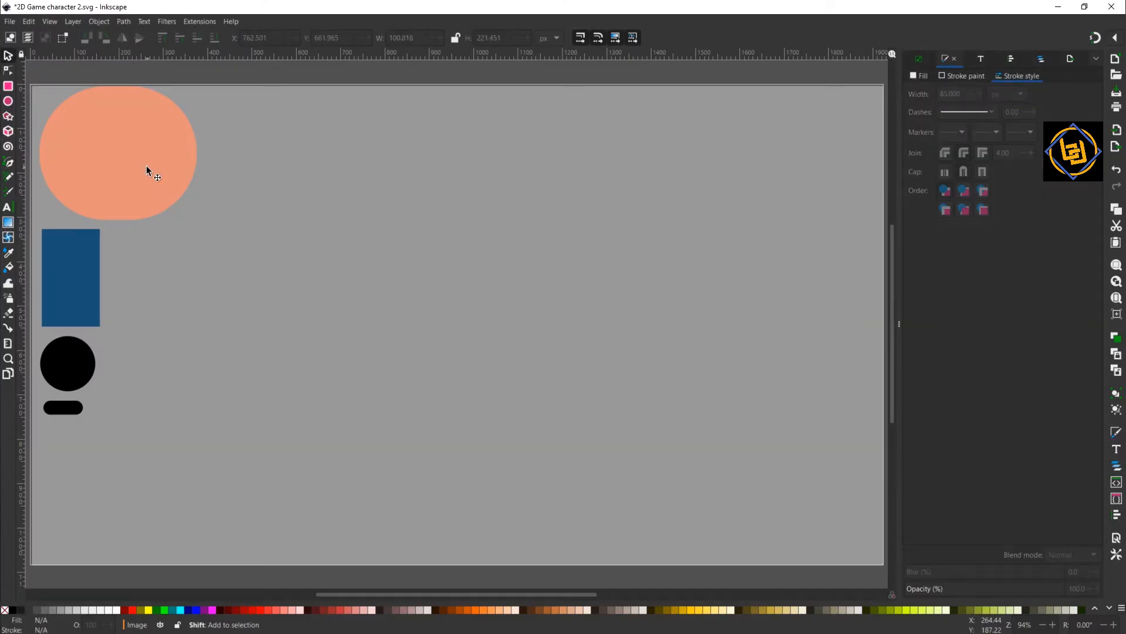
{"action": "left_click", "coordinate": [146, 167]}
{"action": "left_click", "coordinate": [448, 223]}
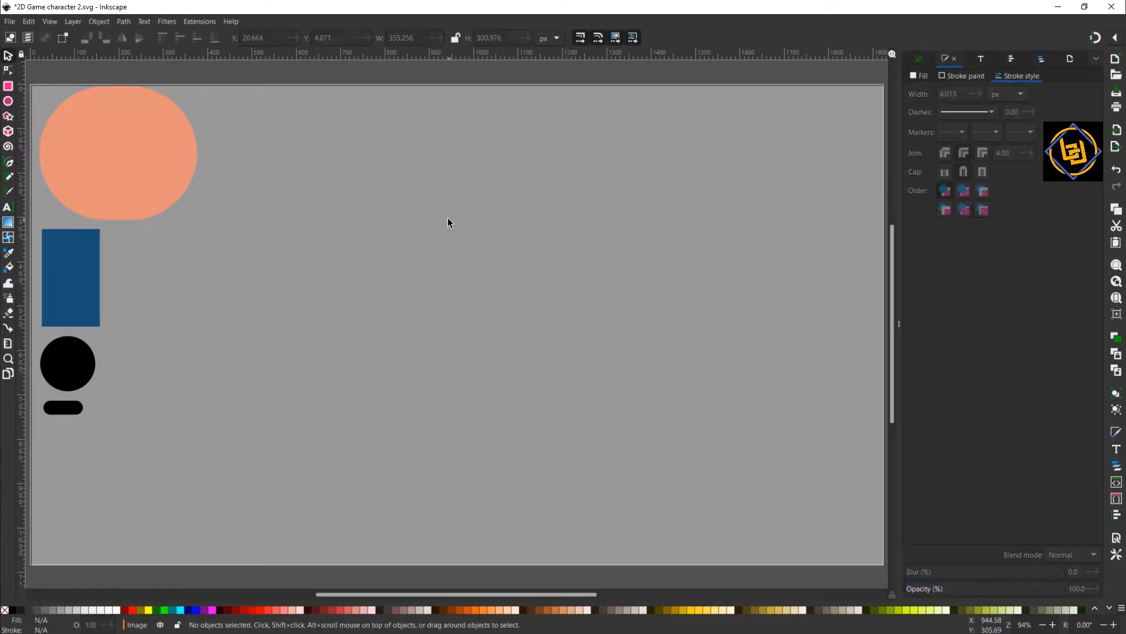
{"action": "left_click", "coordinate": [108, 149]}
{"action": "left_click_drag", "start_coordinate": [108, 145], "coordinate": [193, 146]}
{"action": "key", "text": "ctrl+z"}
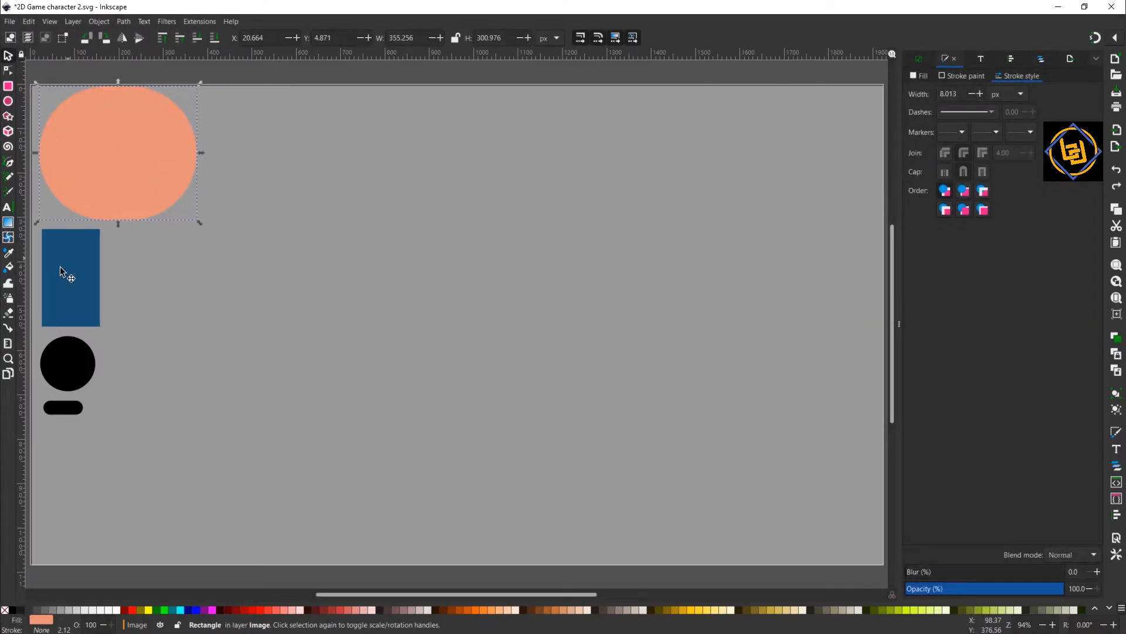
{"action": "left_click_drag", "start_coordinate": [63, 267], "coordinate": [244, 267]}
{"action": "key", "text": "ctrl+z"}
{"action": "left_click_drag", "start_coordinate": [70, 345], "coordinate": [90, 346]}
{"action": "left_click_drag", "start_coordinate": [59, 409], "coordinate": [105, 410]}
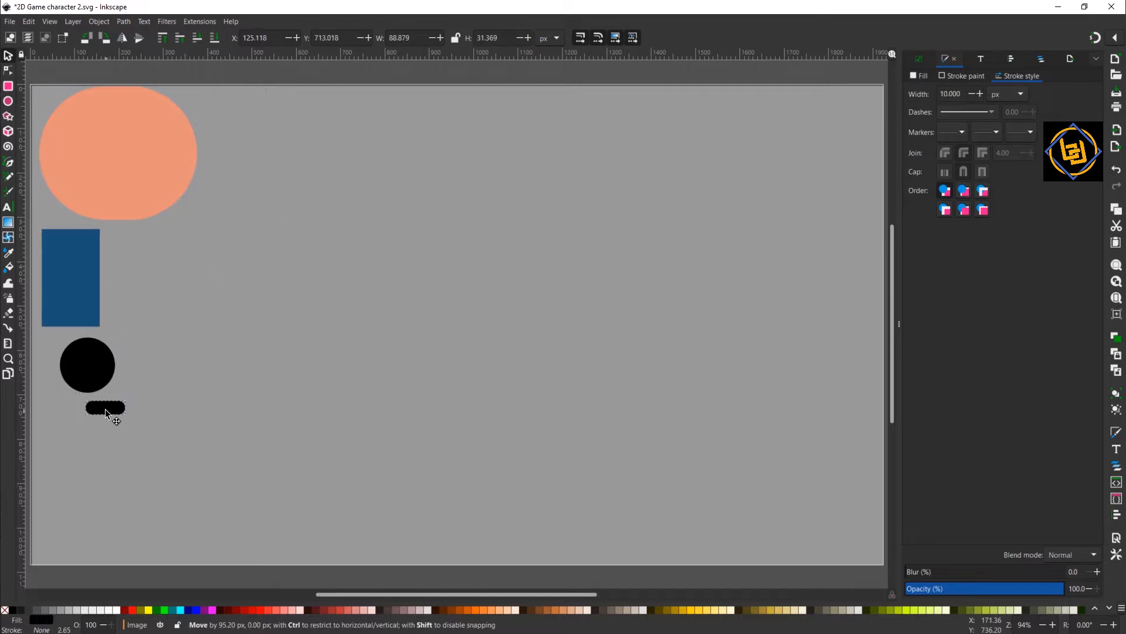
{"action": "key", "text": "ctrl+z"}
{"action": "key", "text": "ctrl+z"}
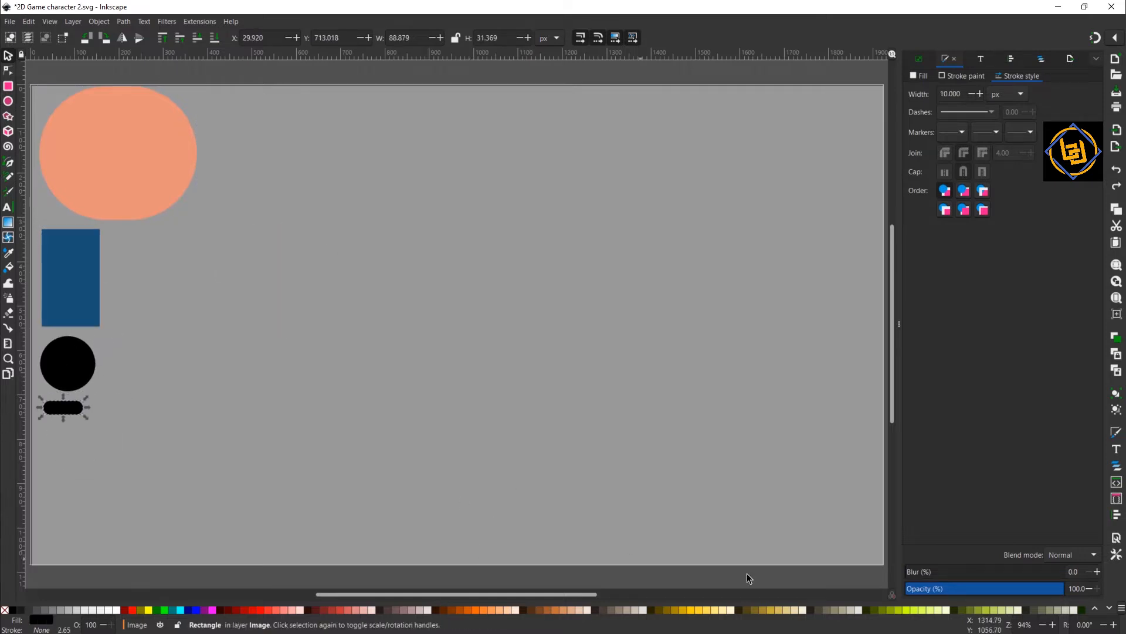
- Duplicate the orange rounded shape and place the copy near the upper middle of the page as the head
{"action": "key", "text": "5"}
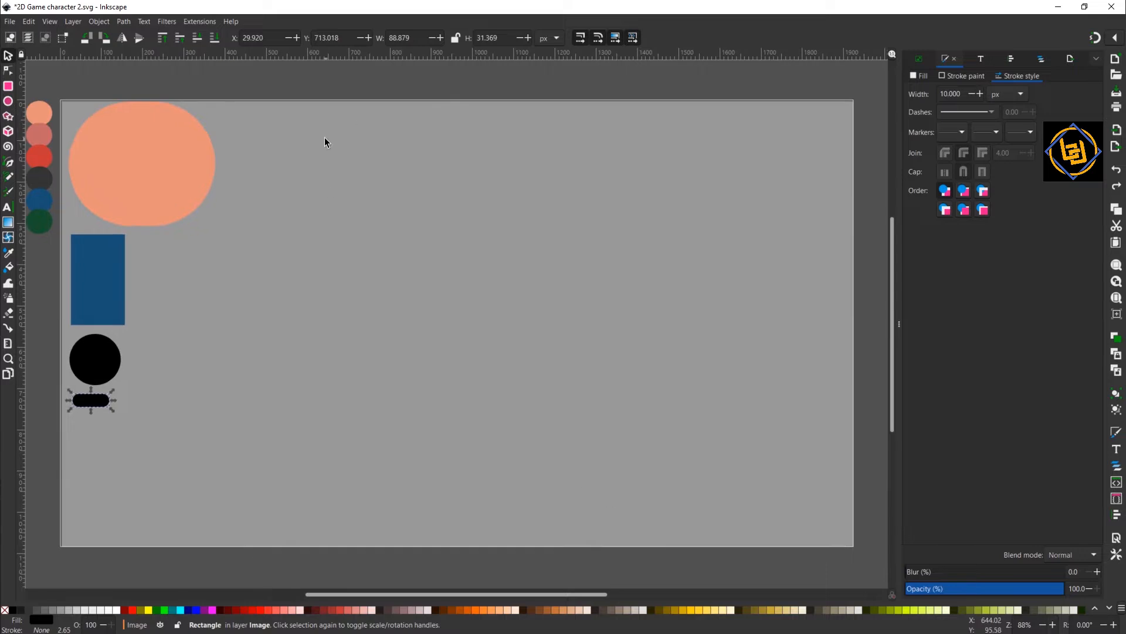
{"action": "left_click", "coordinate": [167, 165]}
{"action": "key", "text": "ctrl+d"}
{"action": "left_click_drag", "start_coordinate": [167, 165], "coordinate": [466, 196]}
{"action": "left_click", "coordinate": [275, 281]}
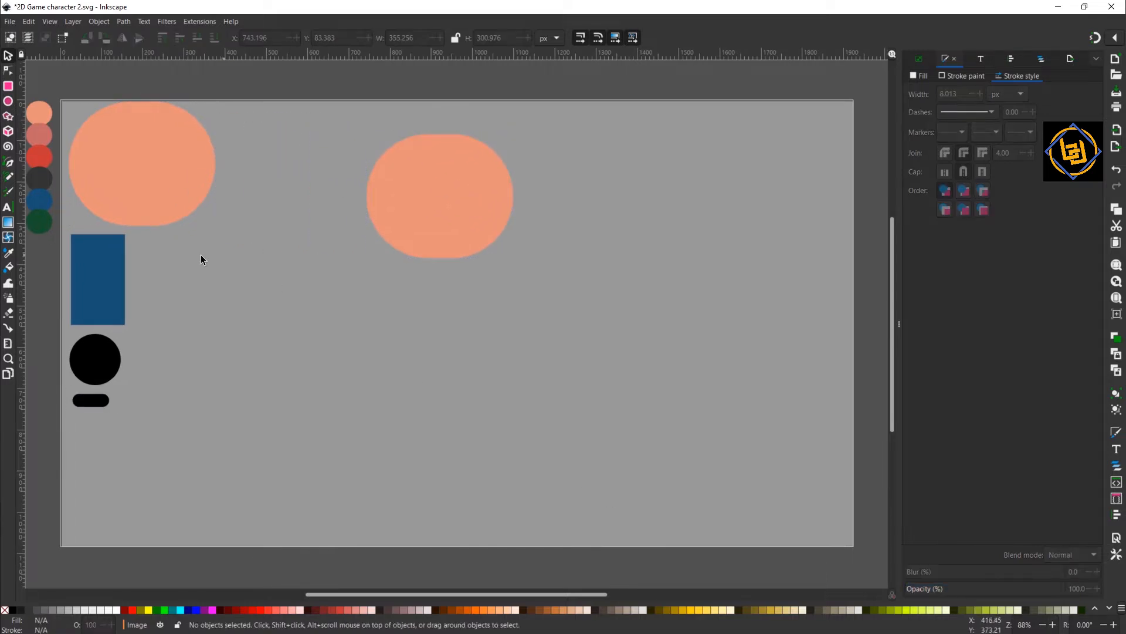
- Flatten the black circle into an ellipse about 124 × 73 px and lay a narrow white duplicate of the blue rectangle across it
{"action": "left_click", "coordinate": [101, 372]}
{"action": "mouse_move", "coordinate": [101, 372]}
{"action": "left_mouse_down"}
{"action": "mouse_move", "coordinate": [219, 345]}
{"action": "mouse_move", "coordinate": [228, 331]}
{"action": "left_mouse_up"}
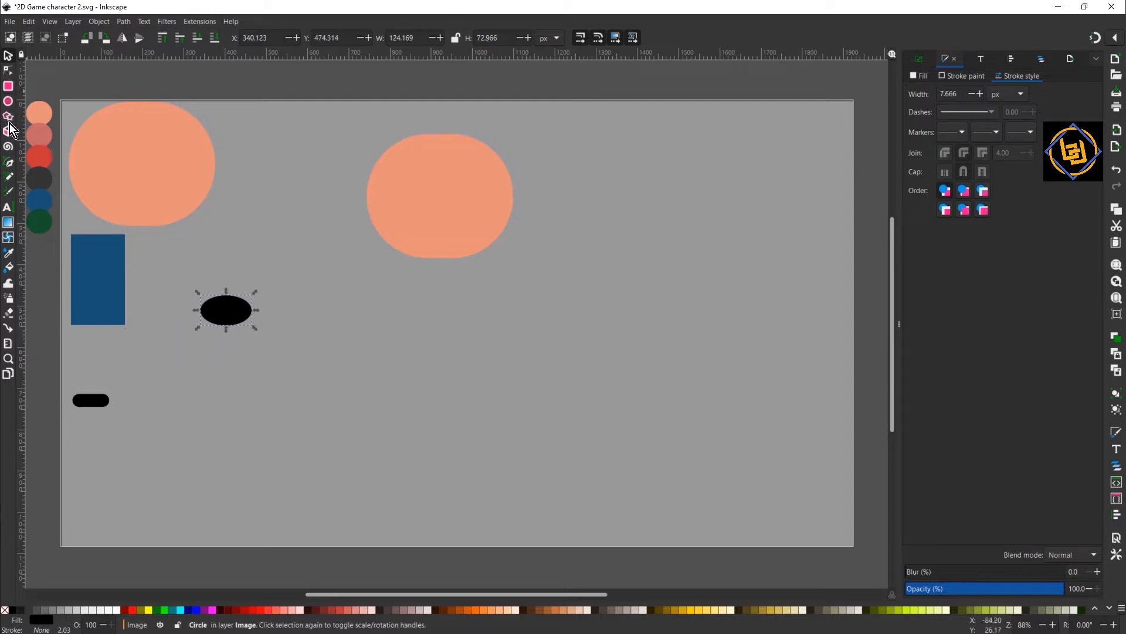
{"action": "left_click", "coordinate": [104, 263]}
{"action": "key", "text": "ctrl+d"}
{"action": "mouse_move", "coordinate": [104, 263]}
{"action": "left_mouse_down"}
{"action": "mouse_move", "coordinate": [351, 307]}
{"action": "mouse_move", "coordinate": [220, 307]}
{"action": "mouse_move", "coordinate": [242, 308]}
{"action": "left_mouse_up"}
{"action": "left_click", "coordinate": [114, 610]}
- Add a narrower duplicate strip to the right of the white strip and rotate both about 34° so they slant across the ellipse
{"action": "key", "text": "ctrl+d"}
{"action": "key", "text": "shift+Right"}
{"action": "key", "text": "shift+Right"}
{"action": "left_click_drag", "start_coordinate": [186, 244], "coordinate": [267, 284]}
{"action": "left_click", "coordinate": [219, 285]}
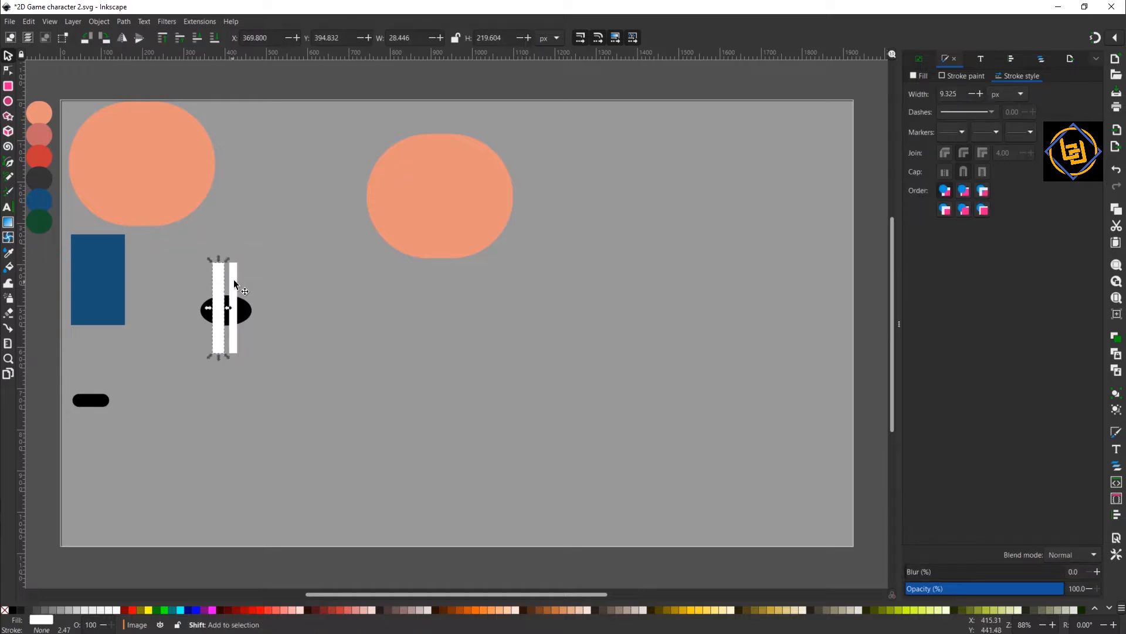
{"action": "left_click", "coordinate": [233, 280], "text": "shift"}
{"action": "left_click", "coordinate": [233, 346]}
{"action": "left_click_drag", "start_coordinate": [245, 352], "coordinate": [258, 344]}
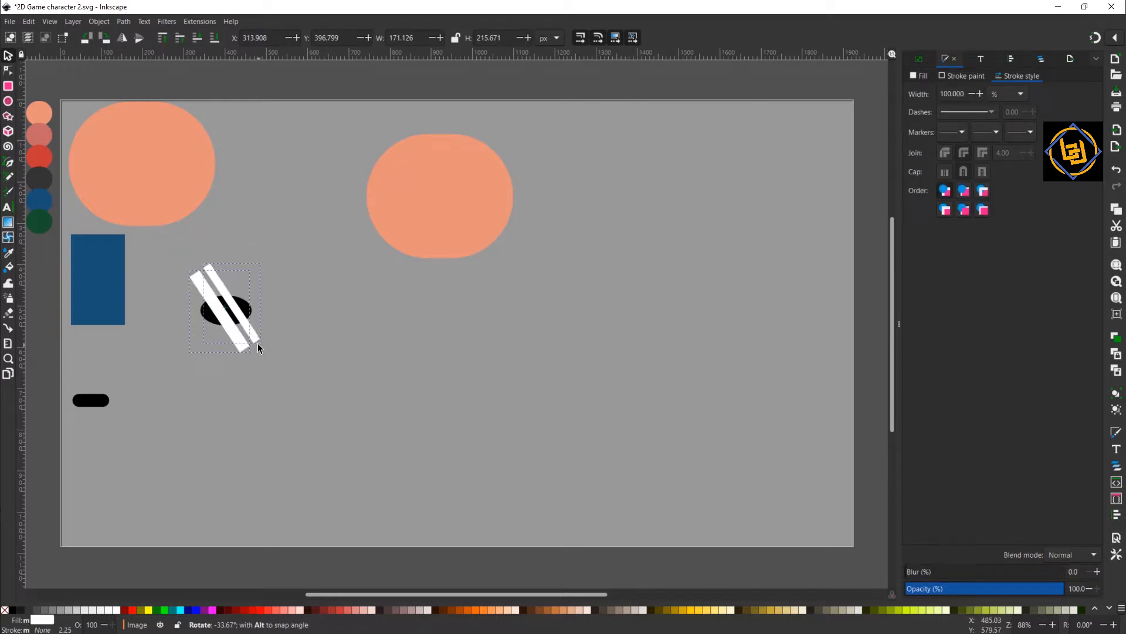
{"action": "left_click", "coordinate": [174, 241]}
- Duplicate the black ellipse on top and use the copy to clip the slanted white strips and ellipse into a striped lens
{"action": "left_click", "coordinate": [245, 302]}
{"action": "key", "text": "ctrl+d"}
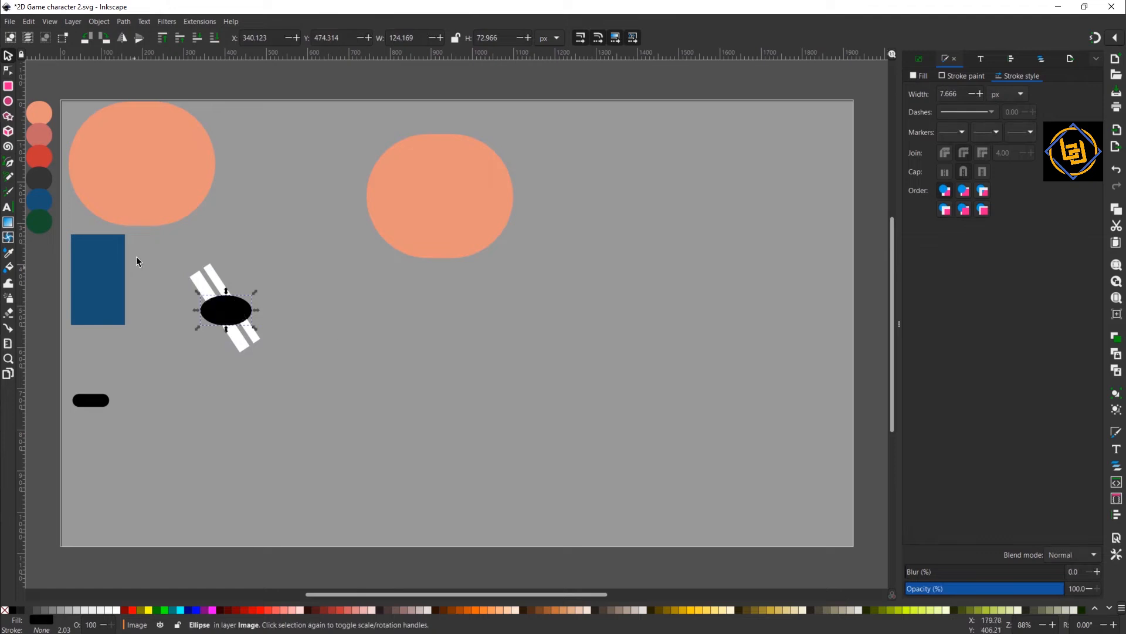
{"action": "left_click_drag", "start_coordinate": [163, 244], "coordinate": [285, 361]}
{"action": "left_click", "coordinate": [122, 24]}
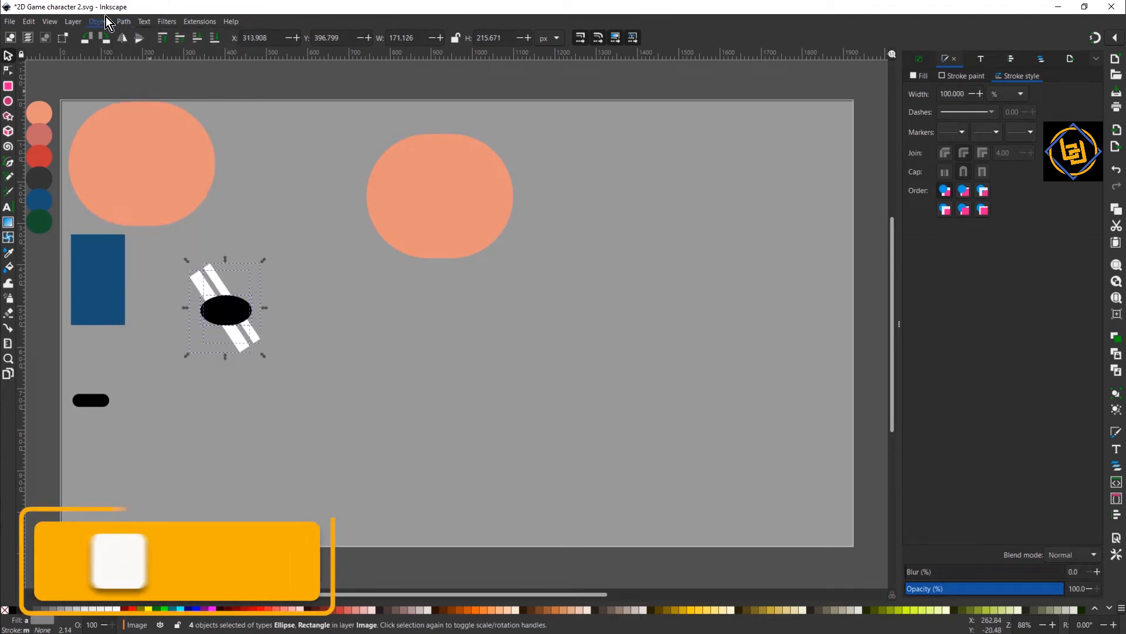
{"action": "left_click", "coordinate": [106, 20]}
{"action": "mouse_move", "coordinate": [142, 157]}
{"action": "left_click", "coordinate": [281, 157]}
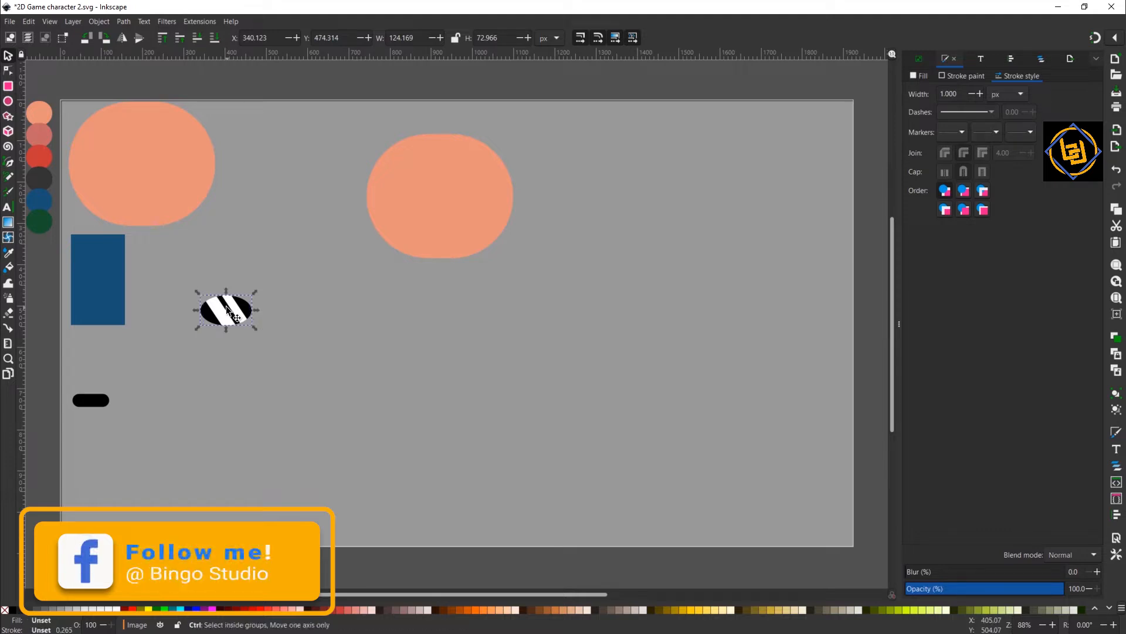
- Duplicate the striped lens and shift the copy 140 px to the right as the second lens
{"action": "key", "text": "ctrl+d"}
{"action": "key", "text": "shift+Right"}
{"action": "key", "text": "shift+Right"}
{"action": "key", "text": "shift+Right"}
{"action": "key", "text": "shift+Right"}
{"action": "key", "text": "shift+Right"}
{"action": "key", "text": "shift+Right"}
{"action": "key", "text": "shift+Right"}
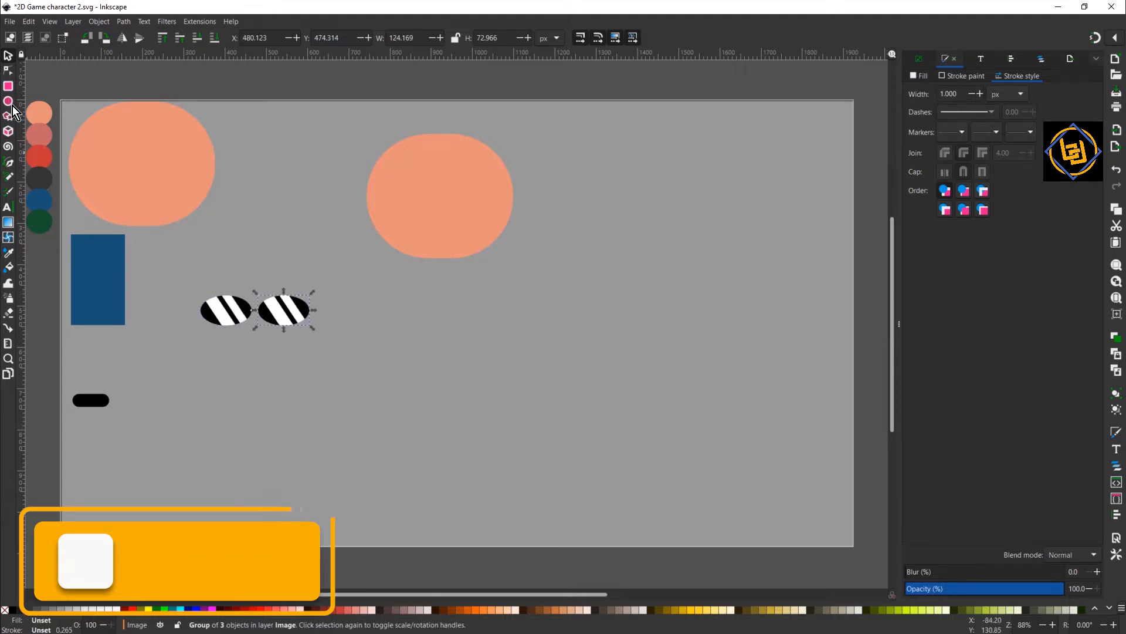
- Bridge the two lenses with a resized copy of the black pill, about 73 × 20 px, and group the glasses
{"action": "left_click", "coordinate": [88, 401]}
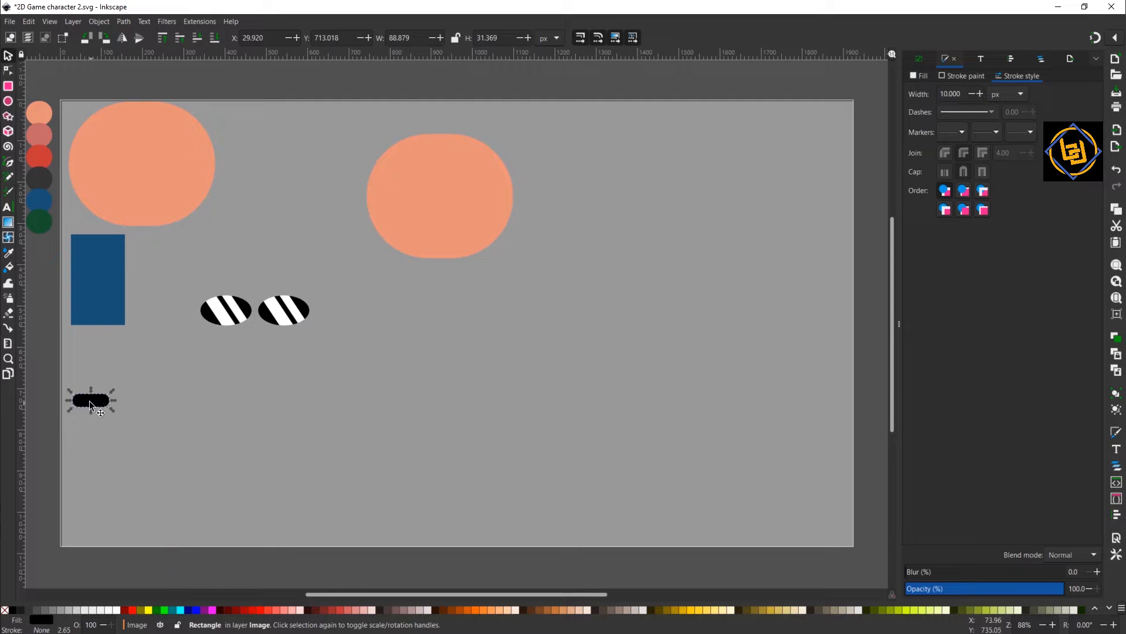
{"action": "key", "text": "ctrl+d"}
{"action": "left_click_drag", "start_coordinate": [89, 400], "coordinate": [257, 312]}
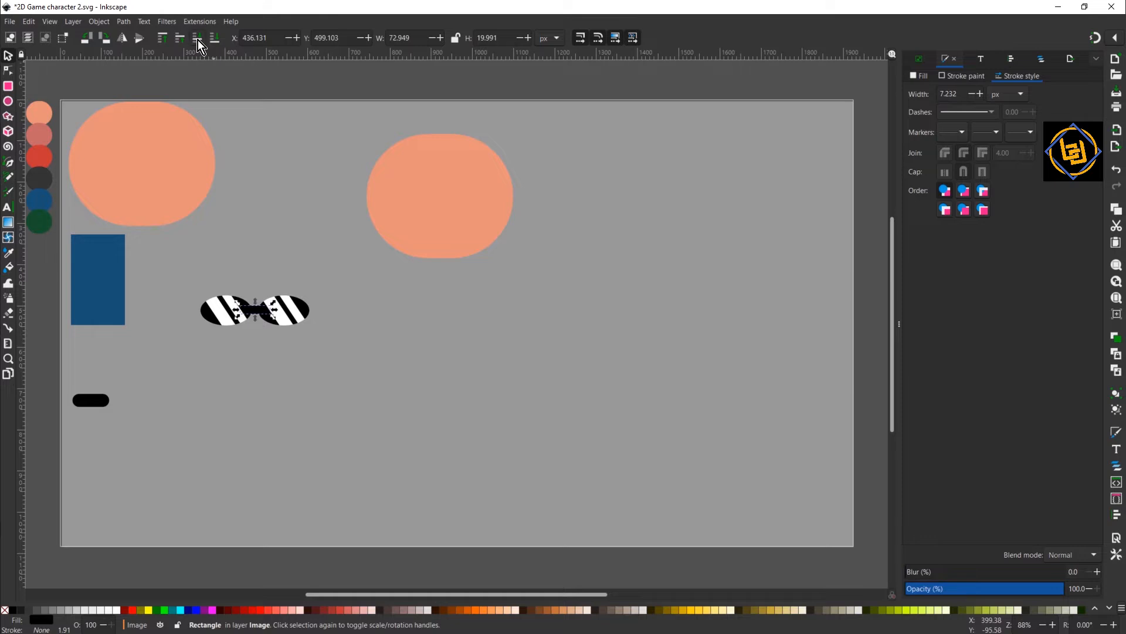
{"action": "left_click_drag", "start_coordinate": [193, 279], "coordinate": [319, 350]}
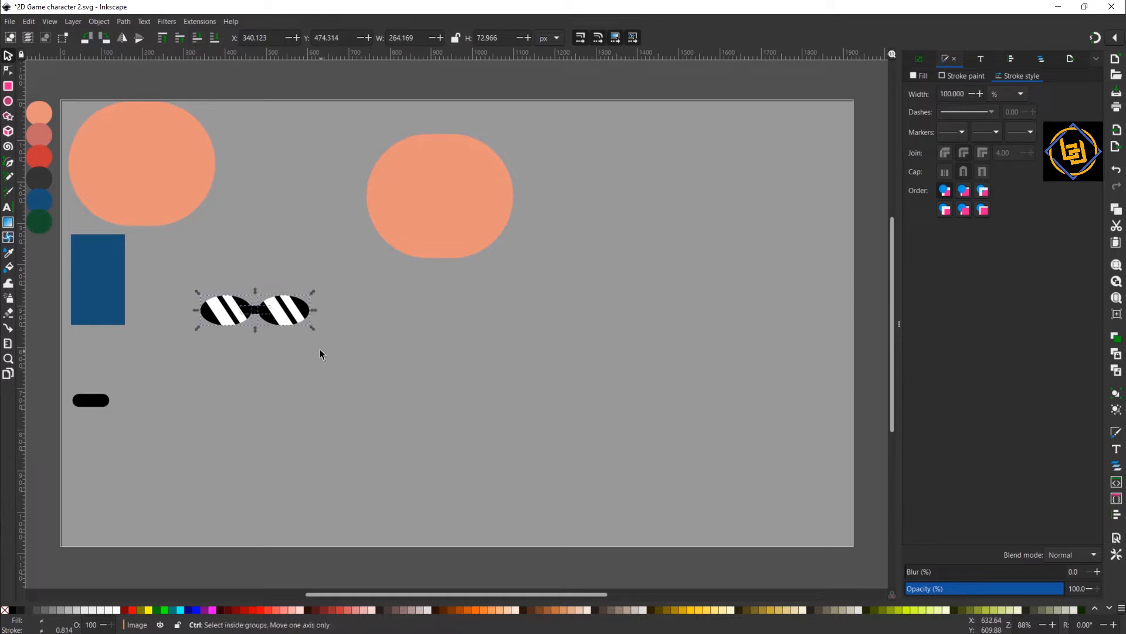
{"action": "key", "text": "ctrl+g"}
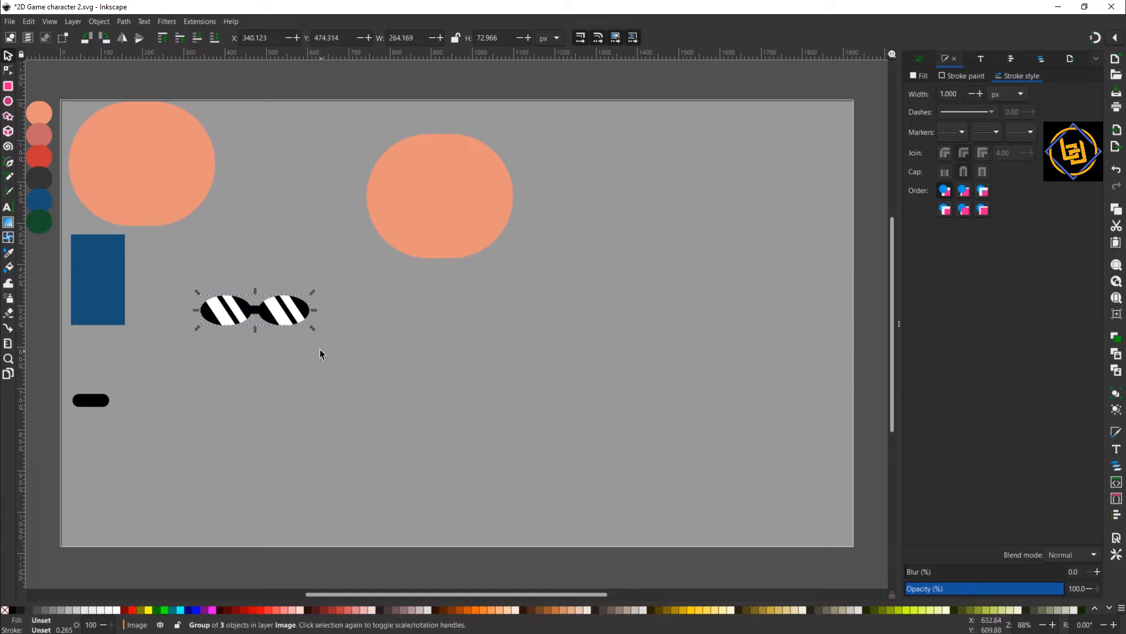
- Draw a circle about 105 px in diameter below the blue rectangle, filled black without a stroke
{"action": "left_click", "coordinate": [8, 101]}
{"action": "left_click_drag", "start_coordinate": [86, 352], "coordinate": [134, 395]}
{"action": "right_click", "coordinate": [46, 630]}
{"action": "left_click", "coordinate": [77, 591]}
{"action": "key", "text": "s"}
{"action": "left_click", "coordinate": [5, 610]}
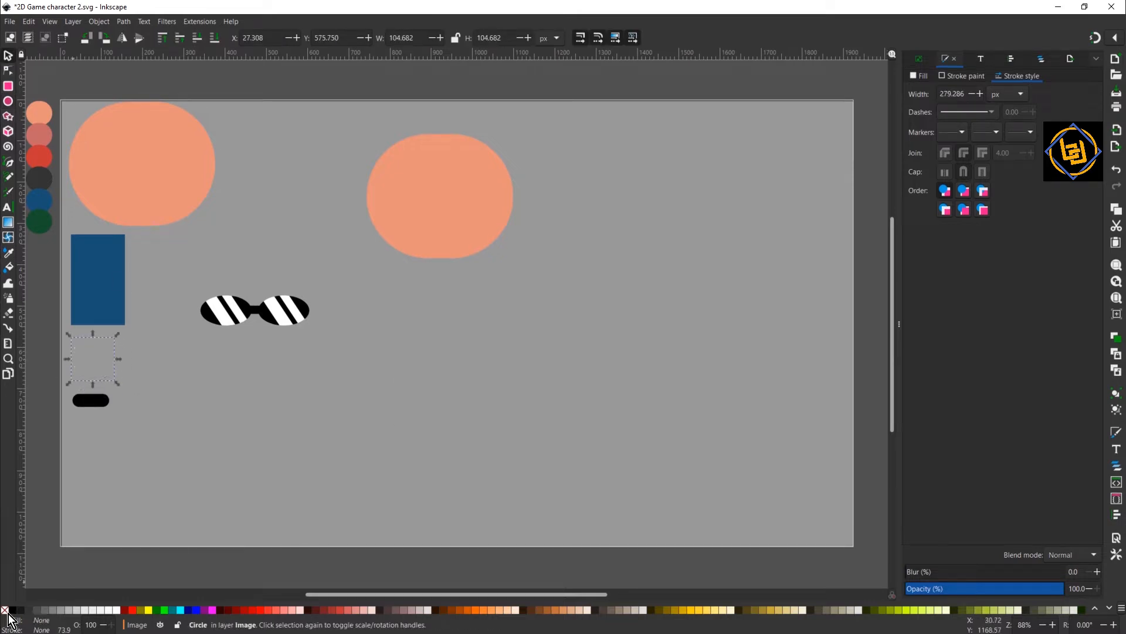
{"action": "left_click", "coordinate": [12, 610]}
- Place the grouped sunglasses on the head, overlapping its upper right edge
{"action": "left_click_drag", "start_coordinate": [181, 269], "coordinate": [359, 385]}
{"action": "mouse_move", "coordinate": [277, 305]}
{"action": "left_mouse_down"}
{"action": "mouse_move", "coordinate": [463, 203]}
{"action": "mouse_move", "coordinate": [482, 181]}
{"action": "left_mouse_up"}
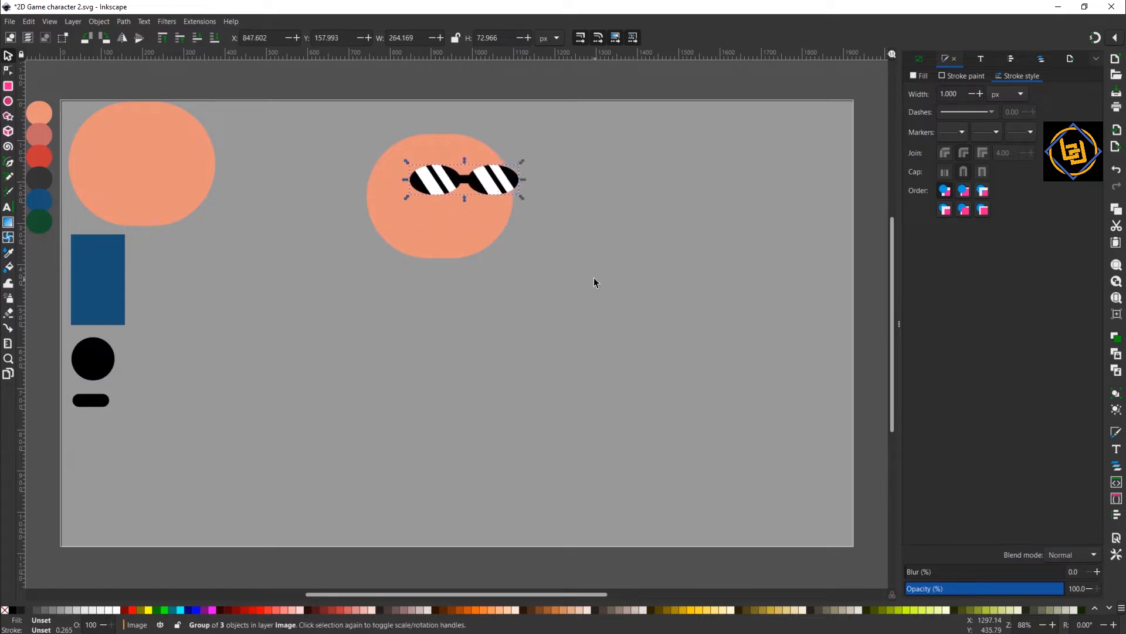
{"action": "left_click", "coordinate": [594, 280]}
- Duplicate the black pill, recolor the copy with the dusty pink palette swatch and rotate it 90° counterclockwise
{"action": "left_click", "coordinate": [86, 399]}
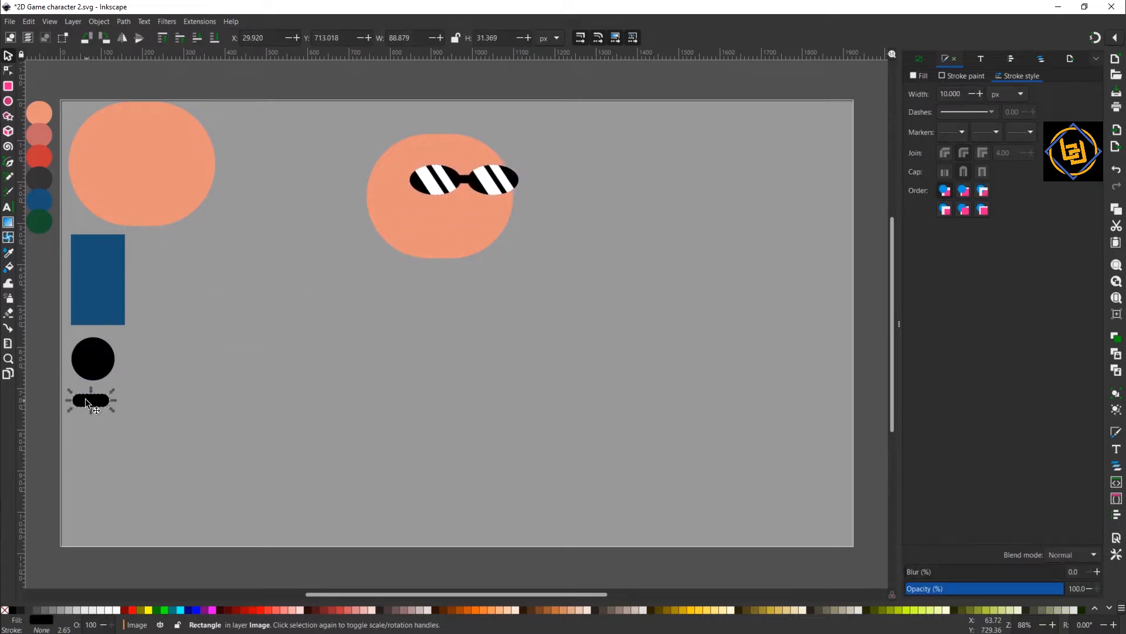
{"action": "key", "text": "ctrl+d"}
{"action": "left_click_drag", "start_coordinate": [86, 399], "coordinate": [202, 372]}
{"action": "left_click", "coordinate": [12, 254]}
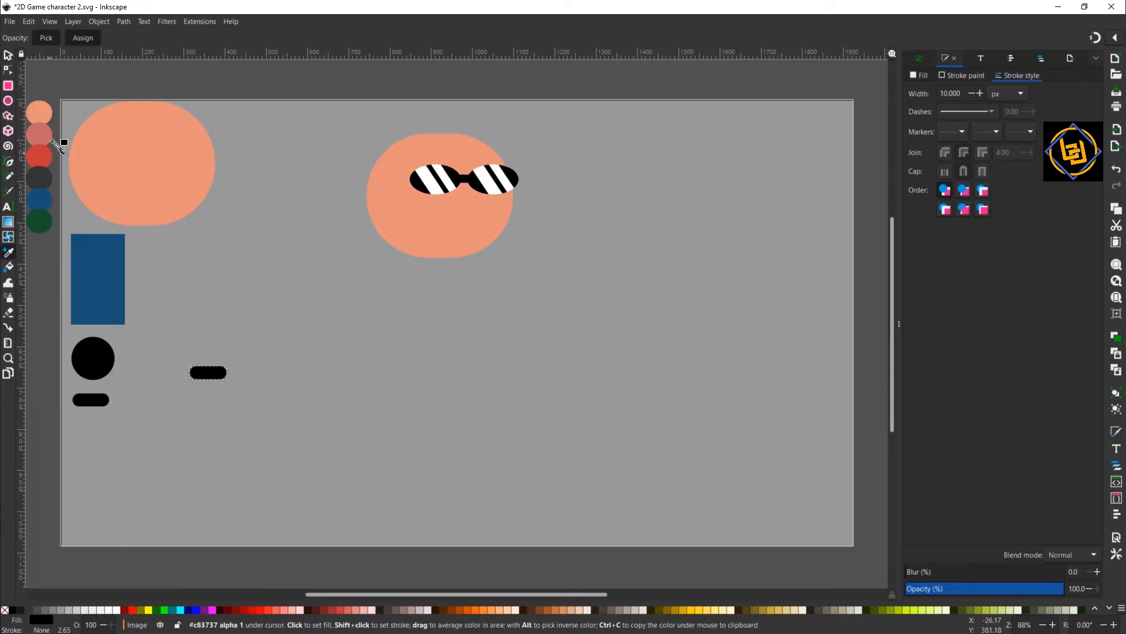
{"action": "left_click", "coordinate": [38, 135]}
{"action": "left_click", "coordinate": [8, 61]}
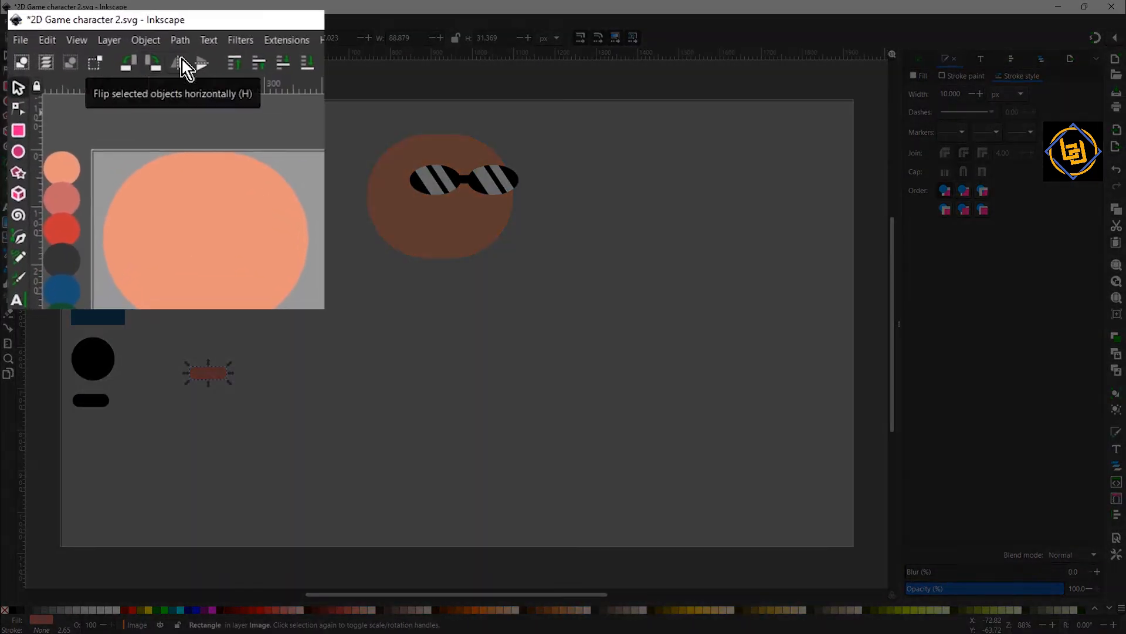
{"action": "left_click", "coordinate": [93, 39]}
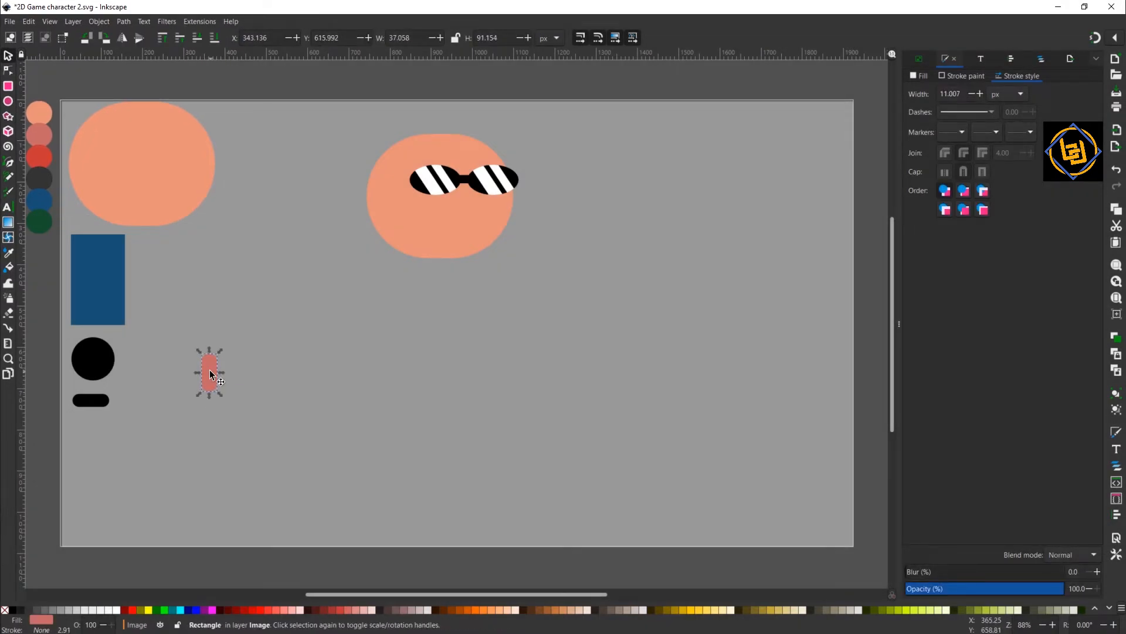
- Center the pink pill, about 37 × 81 px, horizontally on the sunglasses as a nose and lower it behind the bridge
{"action": "left_click_drag", "start_coordinate": [209, 350], "coordinate": [474, 185]}
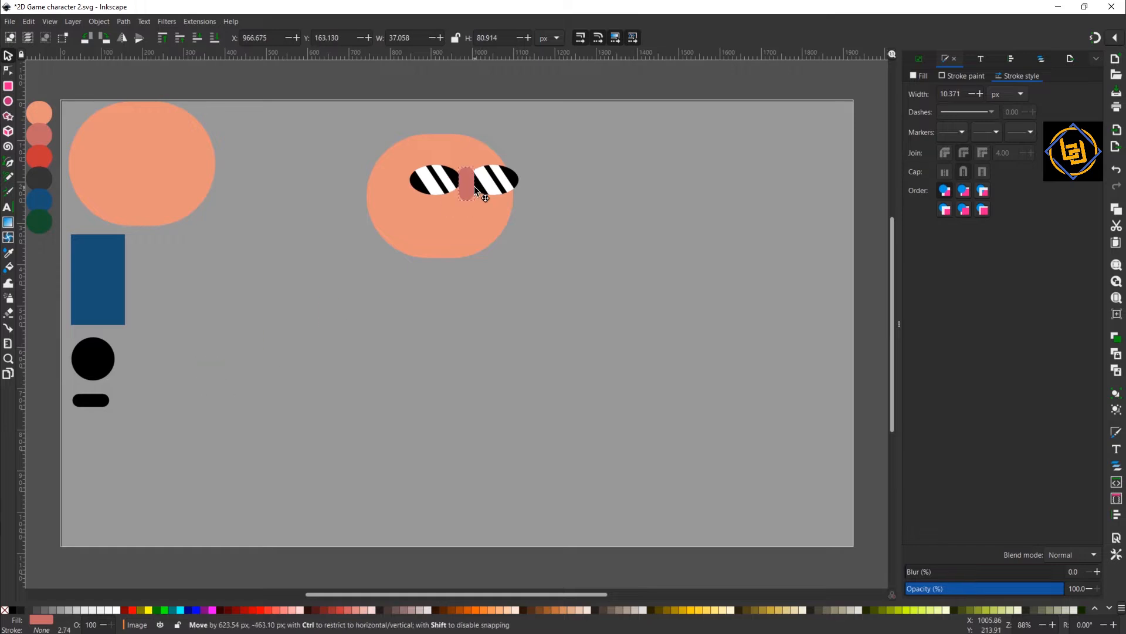
{"action": "left_click", "coordinate": [499, 179], "text": "shift"}
{"action": "left_click", "coordinate": [1012, 58]}
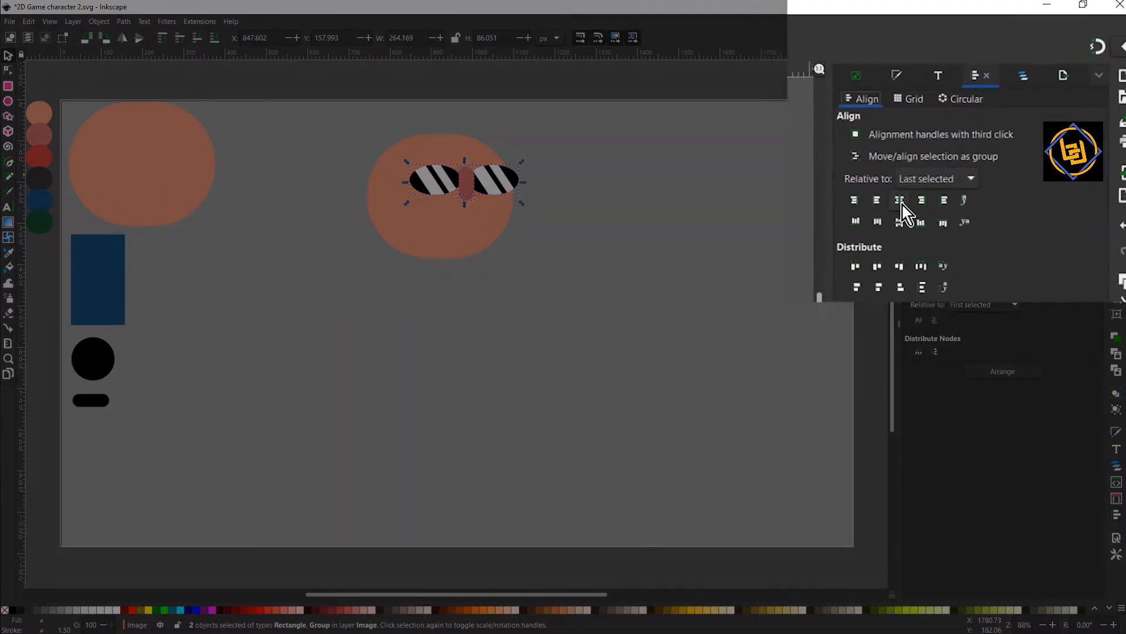
{"action": "left_click", "coordinate": [490, 254]}
{"action": "left_click", "coordinate": [464, 182]}
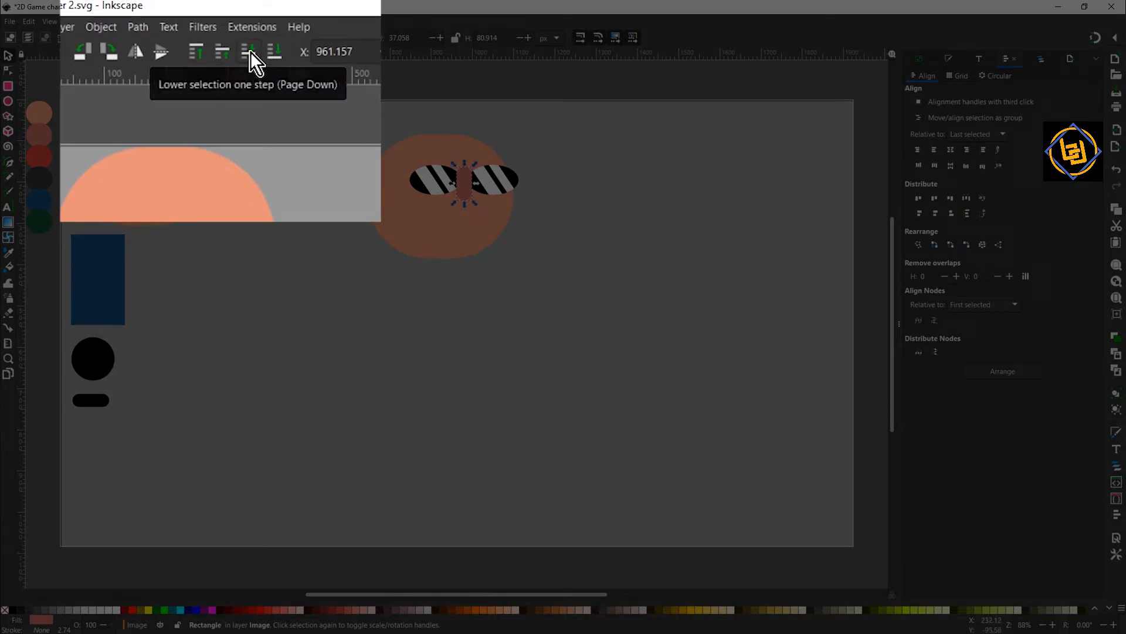
{"action": "left_click", "coordinate": [197, 38]}
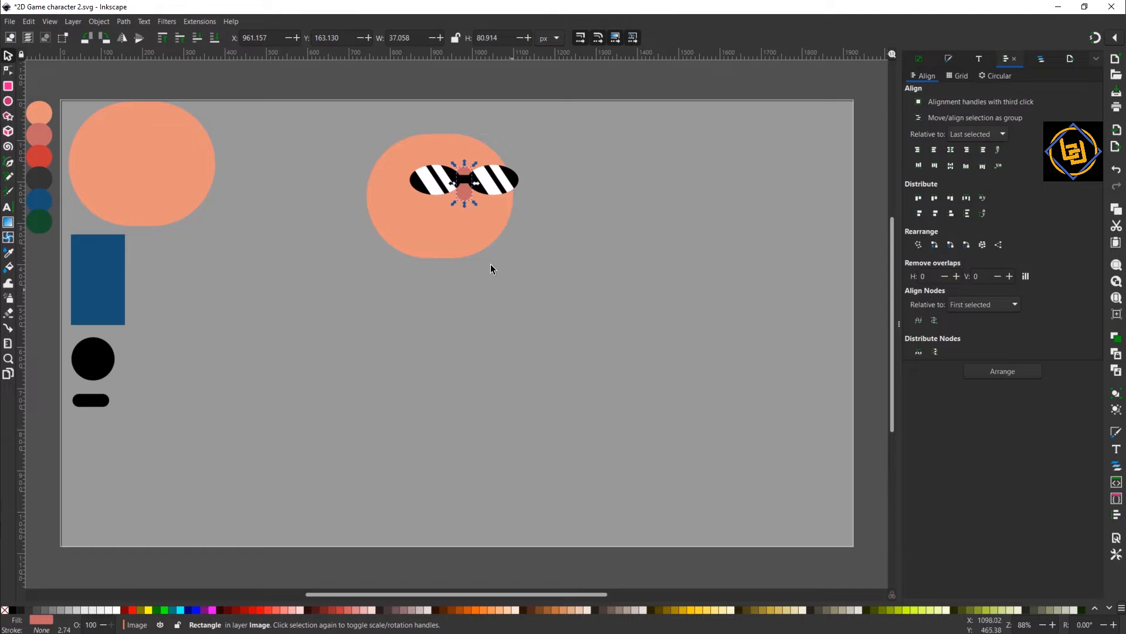
{"action": "left_click", "coordinate": [527, 271]}
- Copy the black pill, resize it to about 73 × 22 px and place it above the left lens as an eyebrow
{"action": "left_click", "coordinate": [89, 399]}
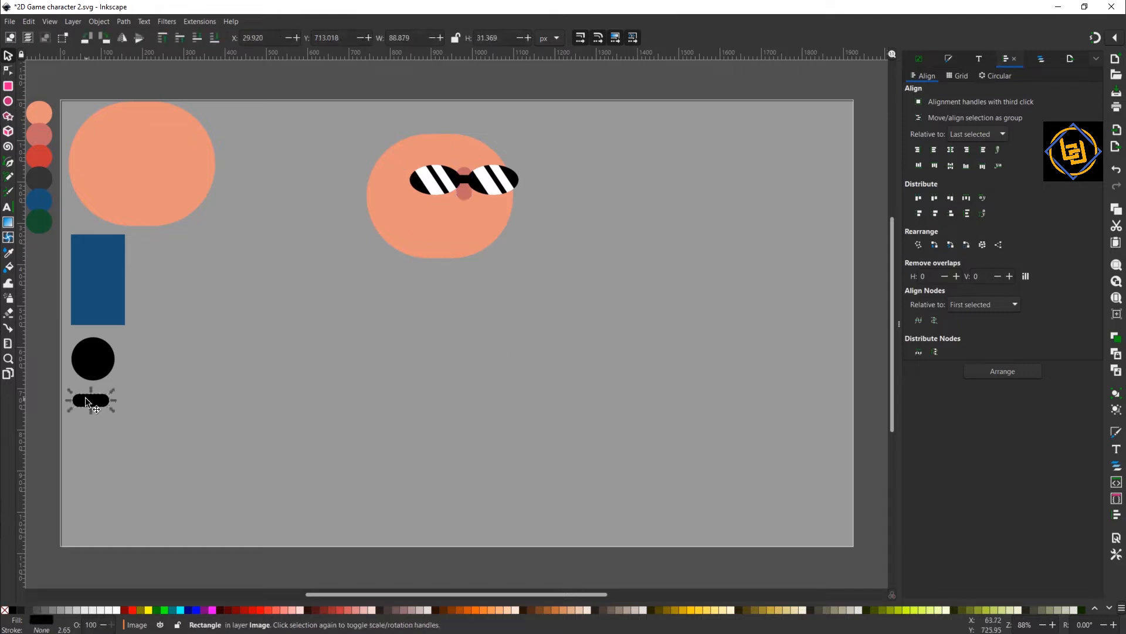
{"action": "key", "text": "ctrl+c"}
{"action": "key", "text": "ctrl+v"}
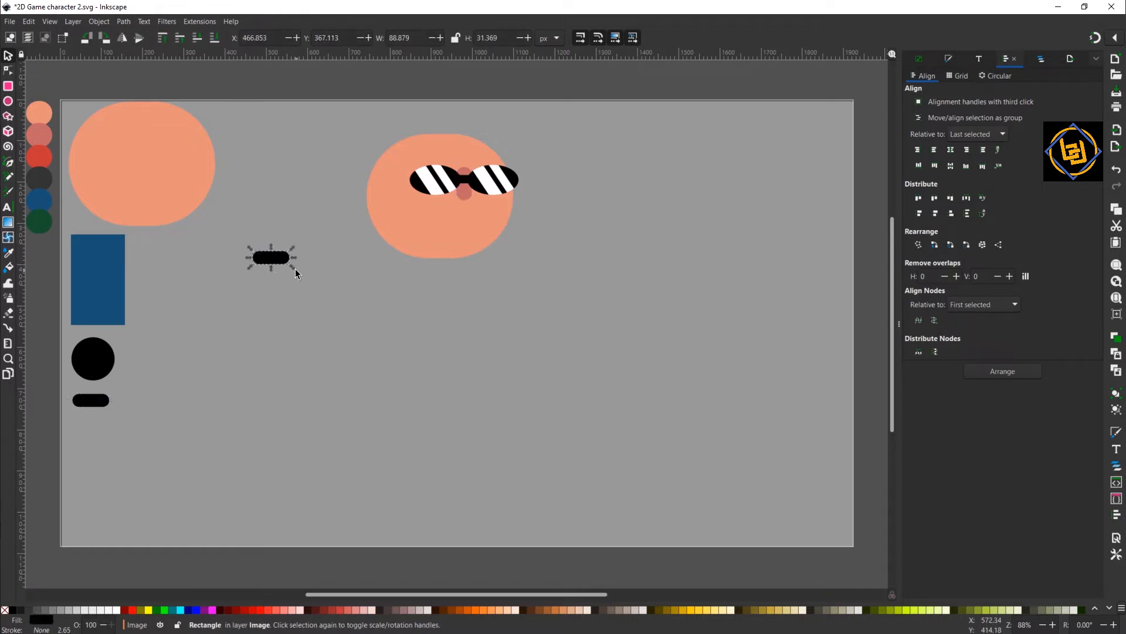
{"action": "left_click_drag", "start_coordinate": [294, 264], "coordinate": [446, 153]}
- Duplicate the eyebrow and shift the copy horizontally to sit above the right lens
{"action": "key", "text": "ctrl+d"}
{"action": "key", "text": "shift+Right"}
{"action": "key", "text": "shift+Right"}
{"action": "key", "text": "shift+Right"}
{"action": "key", "text": "shift+Right"}
{"action": "key", "text": "shift+Right"}
{"action": "key", "text": "shift+Right"}
{"action": "key", "text": "shift+Right"}
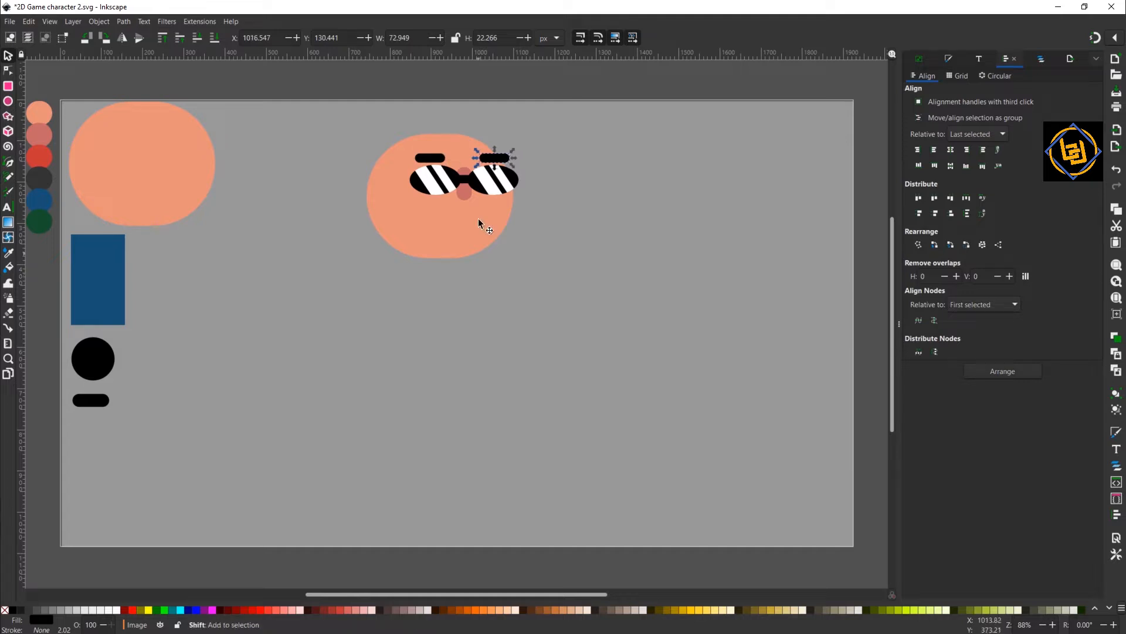
{"action": "left_click", "coordinate": [424, 158], "text": "shift"}
{"action": "left_click", "coordinate": [432, 157]}
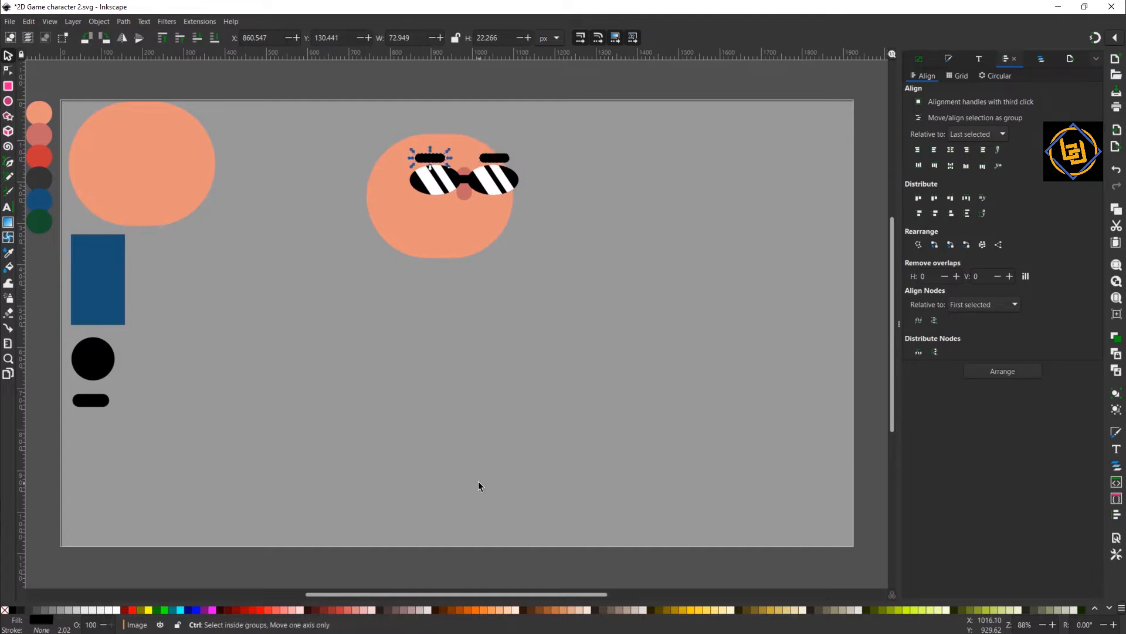
{"action": "key", "text": "ctrl+d"}
{"action": "key", "text": "shift+Down"}
{"action": "key", "text": "shift+Down"}
{"action": "key", "text": "shift+Down"}
{"action": "key", "text": "ctrl+z"}
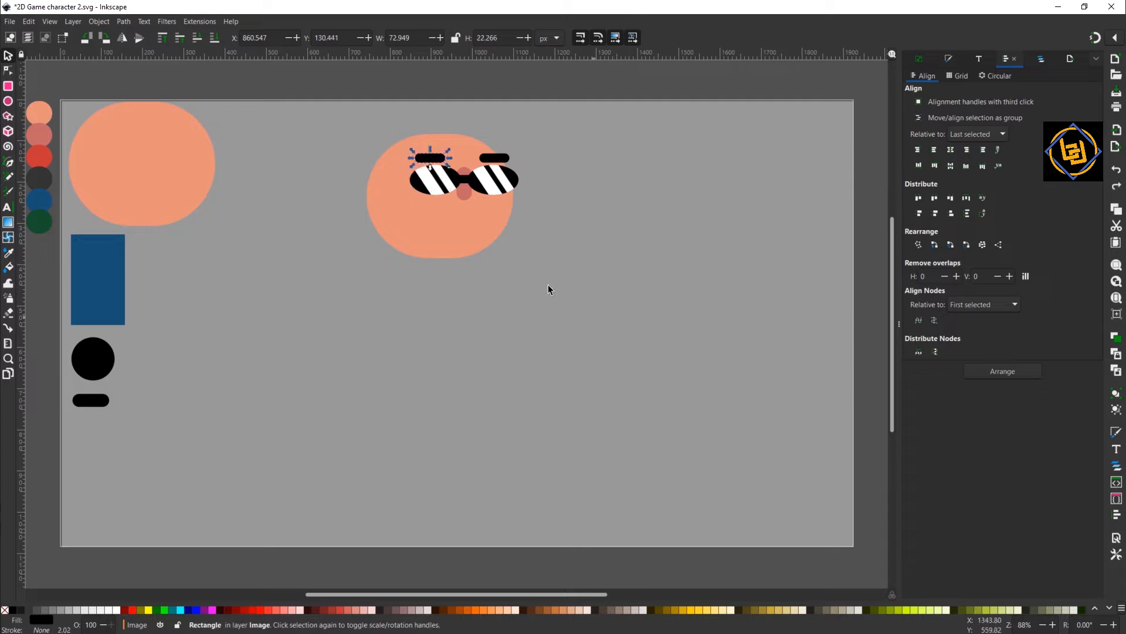
- Copy the left eyebrow, move it beside the left lens and stretch it to about 133 × 22 px as the sunglasses' temple arm
{"action": "left_click_drag", "start_coordinate": [423, 157], "coordinate": [354, 177]}
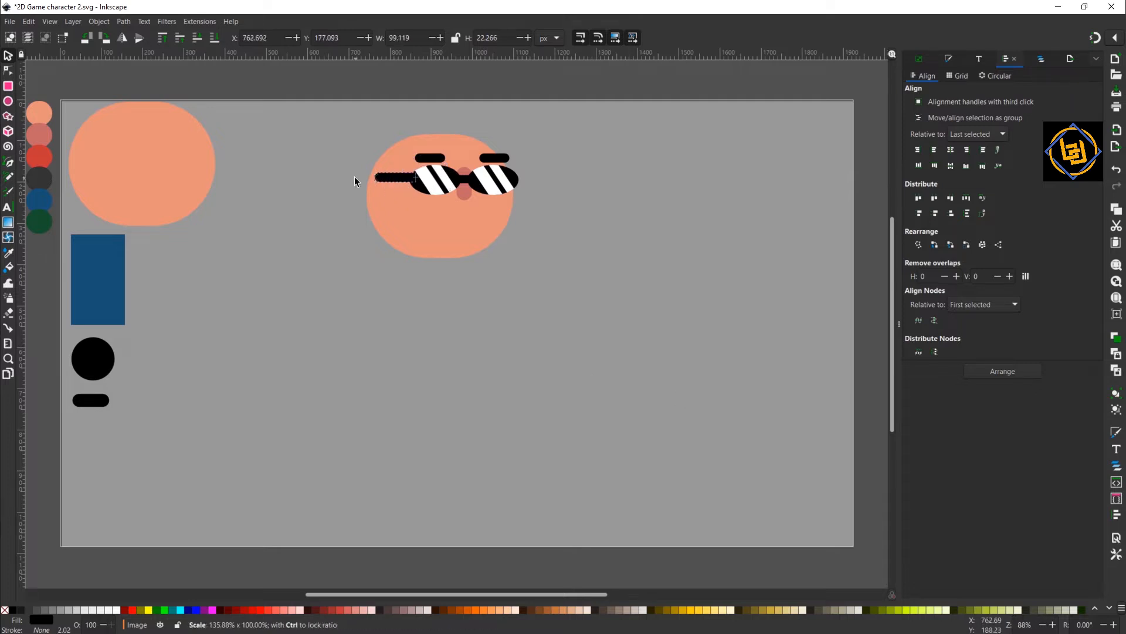
{"action": "left_click", "coordinate": [428, 292]}
{"action": "left_click", "coordinate": [396, 179]}
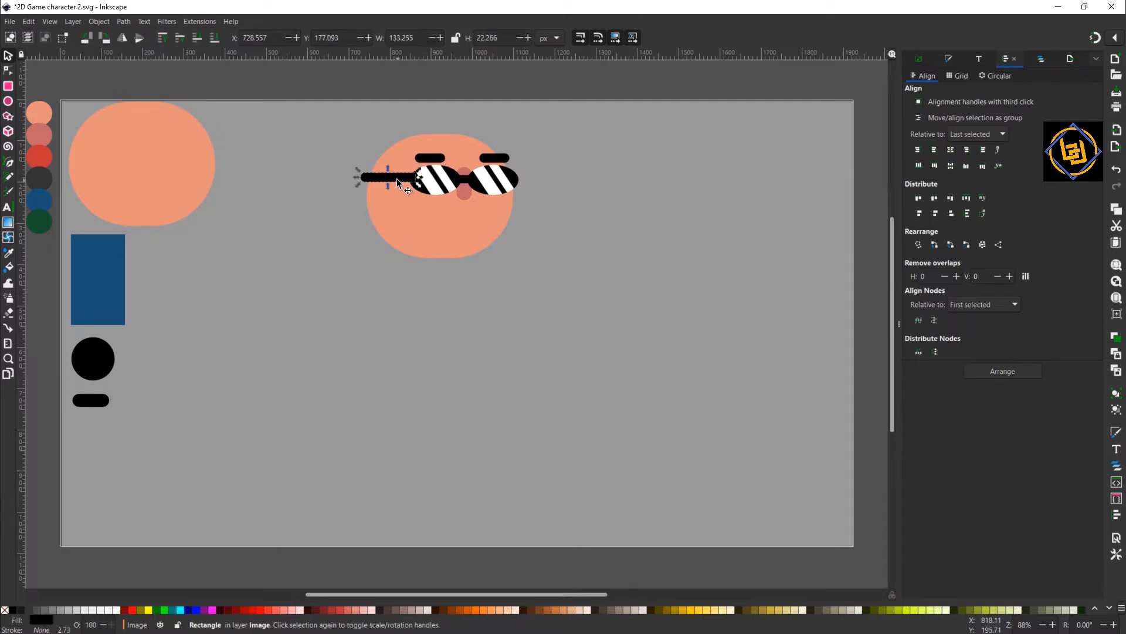
{"action": "key", "text": "Down"}
{"action": "left_click", "coordinate": [485, 283]}
- Group the temple arm with the sunglasses
{"action": "left_click", "coordinate": [410, 178]}
{"action": "left_click", "coordinate": [460, 178]}
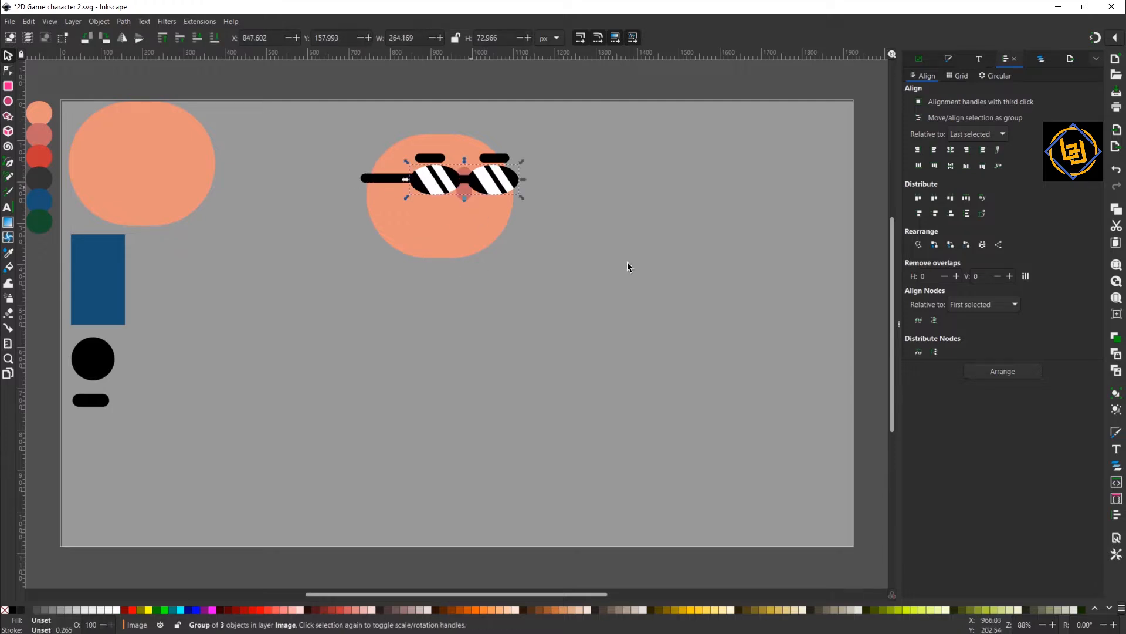
{"action": "left_click", "coordinate": [372, 179], "text": "shift"}
{"action": "key", "text": "ctrl+g"}
{"action": "left_click", "coordinate": [468, 198]}
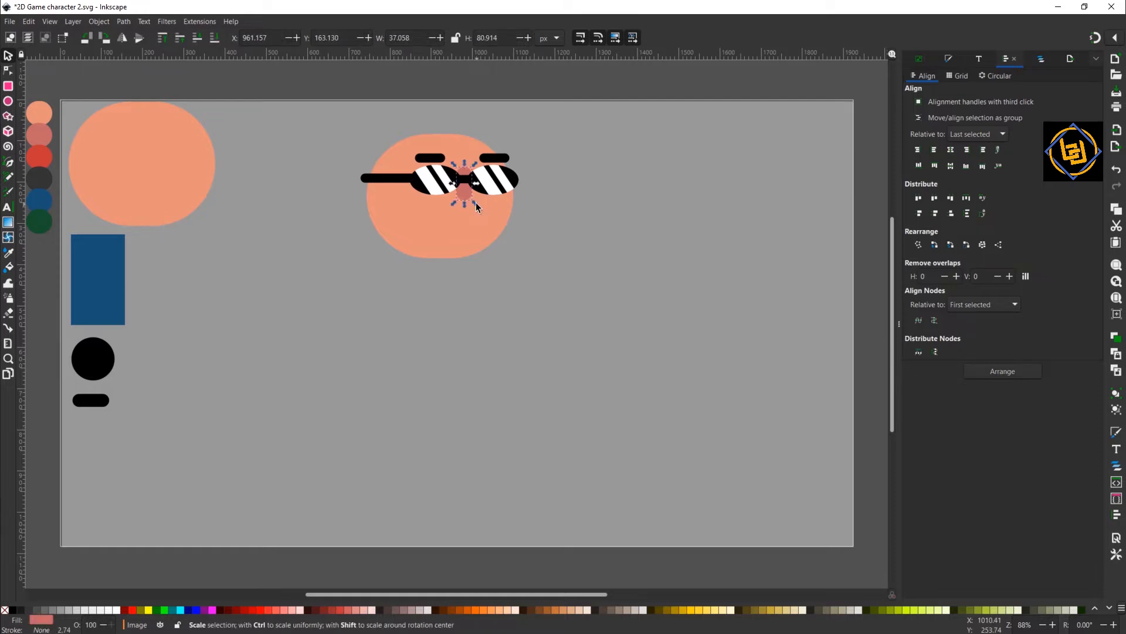
- Nudge both eyebrows together slightly to the right
{"action": "left_click", "coordinate": [500, 156]}
{"action": "left_click", "coordinate": [437, 159], "text": "shift"}
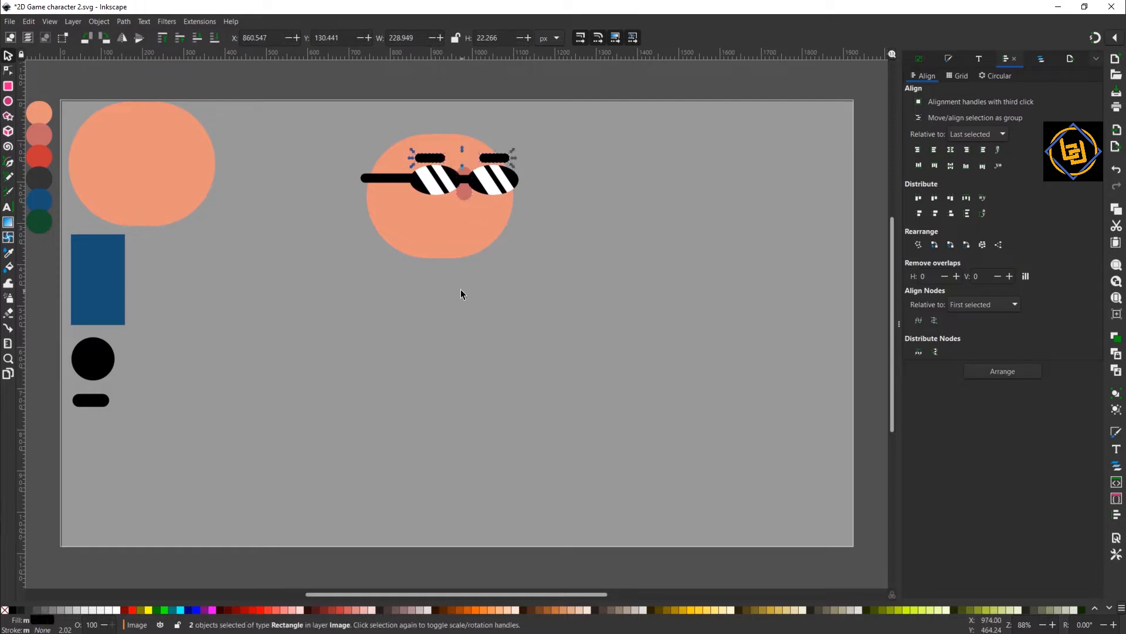
{"action": "key", "text": "Right"}
{"action": "key", "text": "Right"}
{"action": "left_click", "coordinate": [473, 335]}
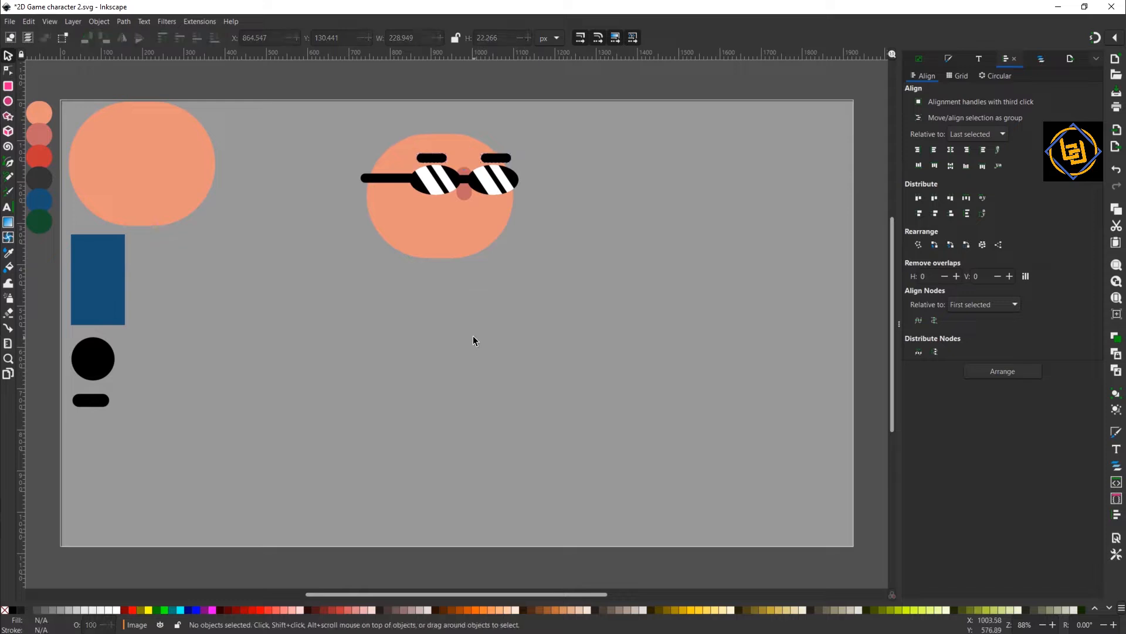
- Duplicate the black base circle, move the copy to empty canvas and reshape it into an ellipse about 65 × 88 px
{"action": "left_click", "coordinate": [93, 360]}
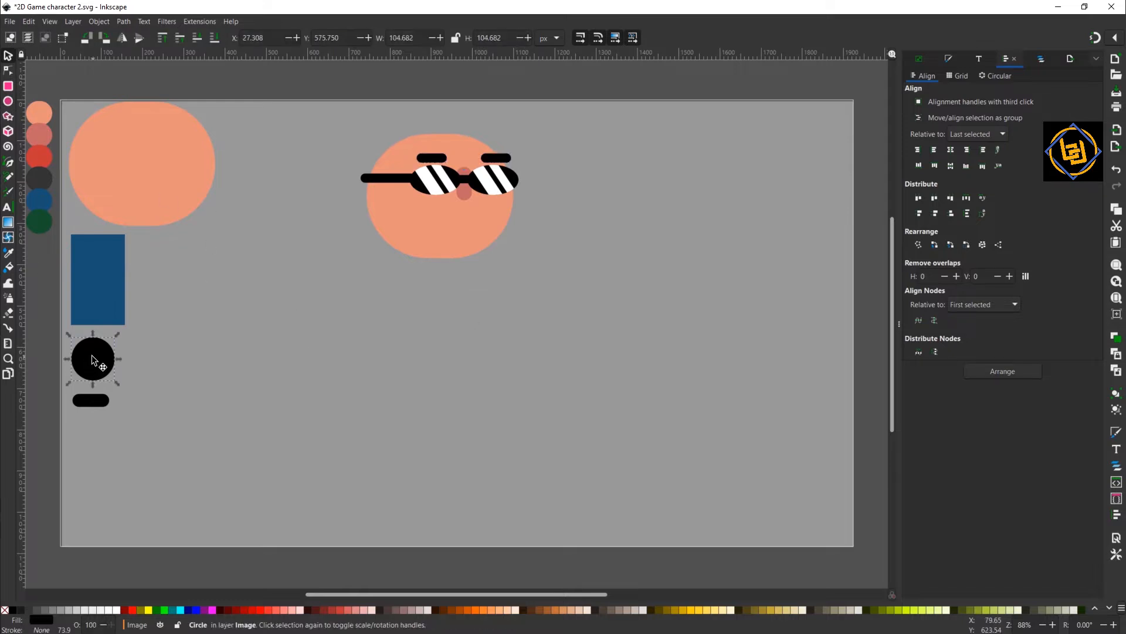
{"action": "key", "text": "ctrl+d"}
{"action": "left_click_drag", "start_coordinate": [92, 356], "coordinate": [256, 332]}
{"action": "left_click", "coordinate": [246, 348]}
{"action": "left_click", "coordinate": [249, 329]}
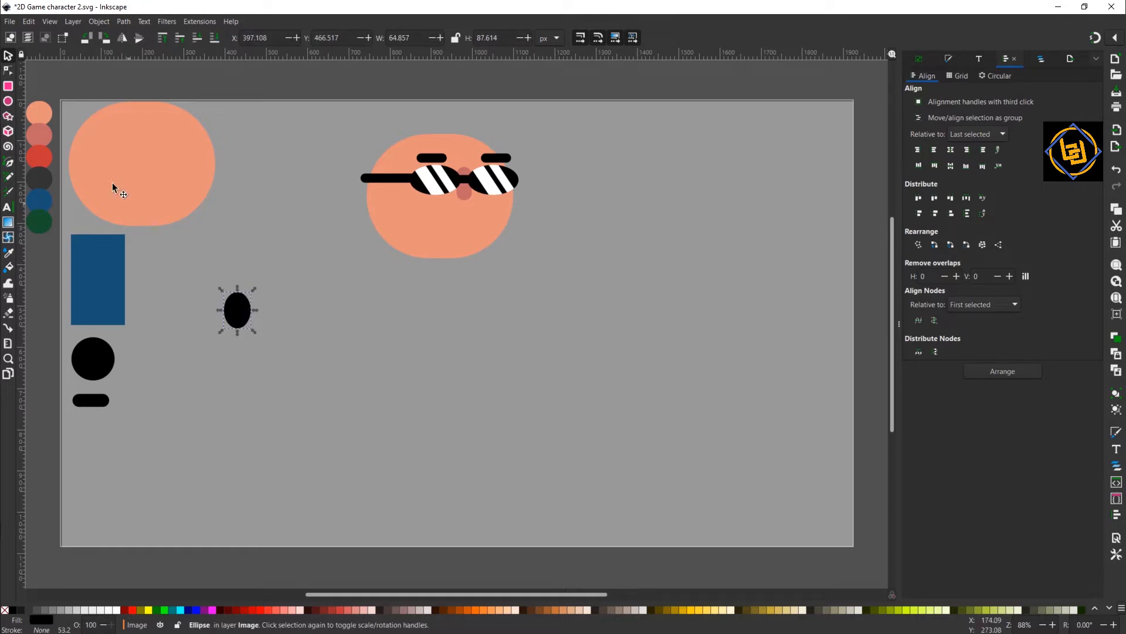
- Draw a narrow rectangle about 34 × 140 px over the small ellipse's right side and subtract it with Difference
{"action": "left_click", "coordinate": [13, 83]}
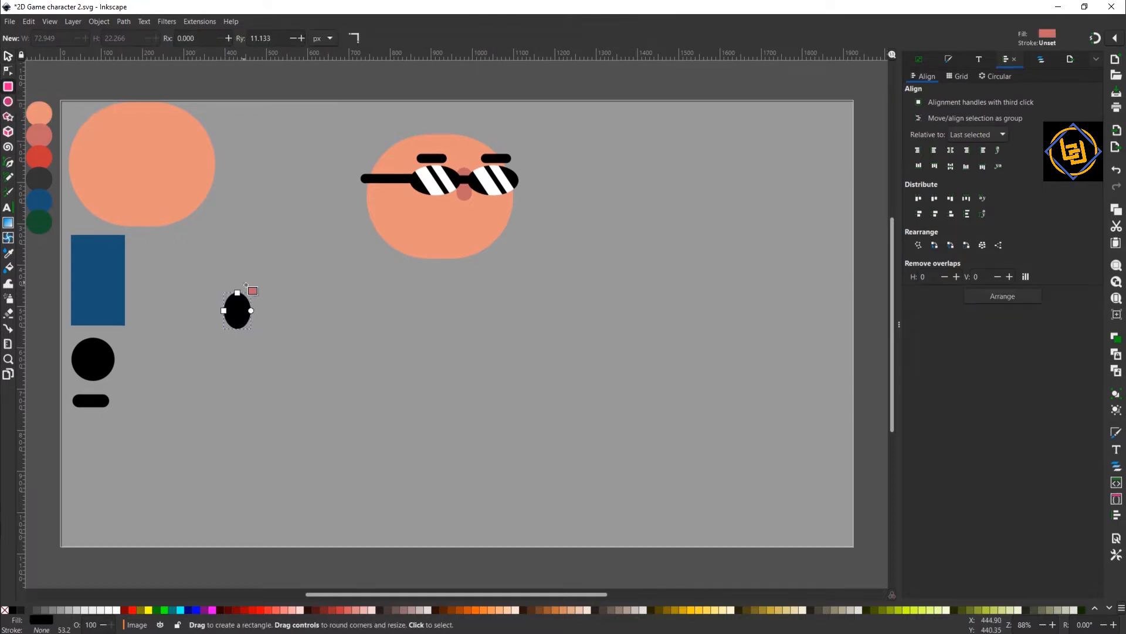
{"action": "left_click_drag", "start_coordinate": [247, 285], "coordinate": [256, 340]}
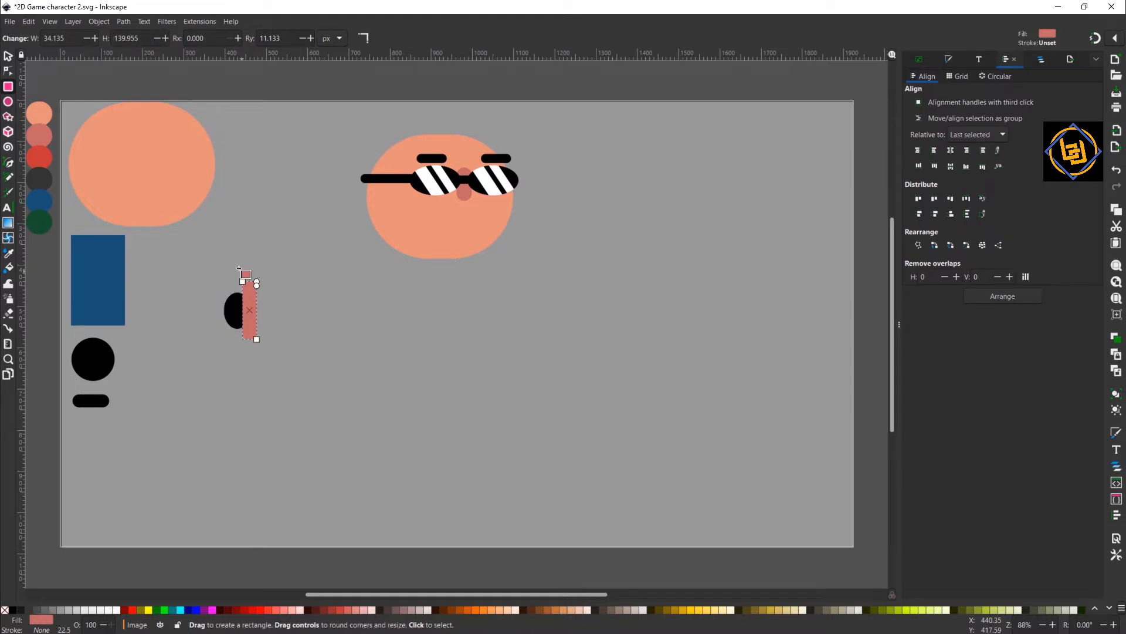
{"action": "left_click", "coordinate": [12, 60]}
{"action": "left_click_drag", "start_coordinate": [193, 252], "coordinate": [303, 361]}
{"action": "left_click", "coordinate": [120, 21]}
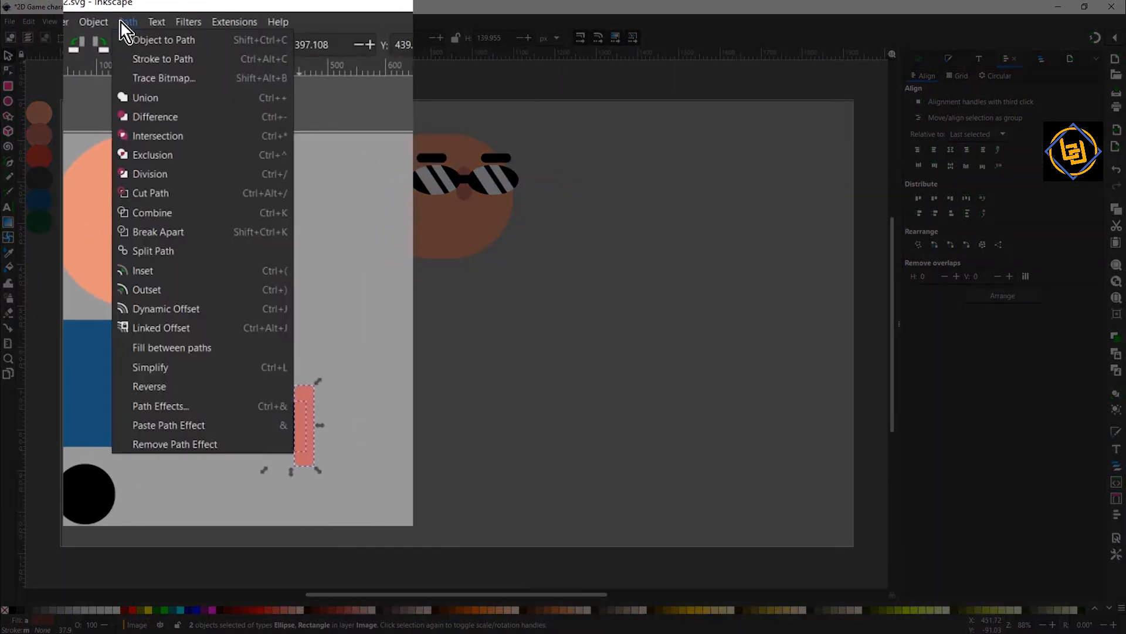
{"action": "left_click", "coordinate": [164, 117]}
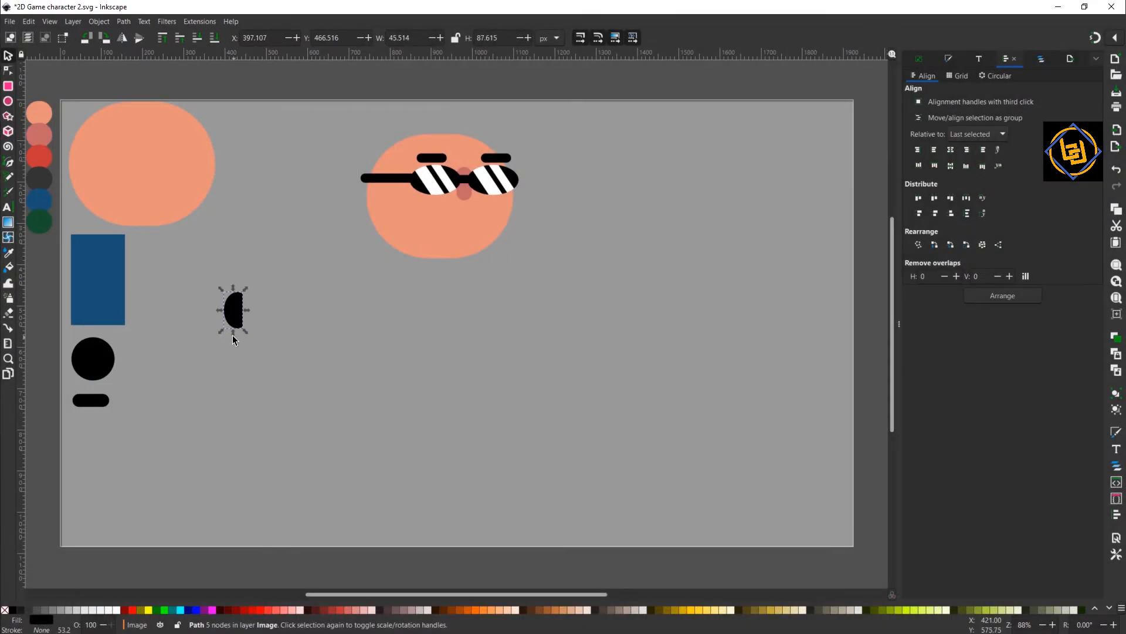
- Squash the cut ellipse to about 46 × 67 px and recolor it with the dusty pink palette swatch
{"action": "left_click", "coordinate": [233, 311]}
{"action": "left_click_drag", "start_coordinate": [233, 337], "coordinate": [233, 324]}
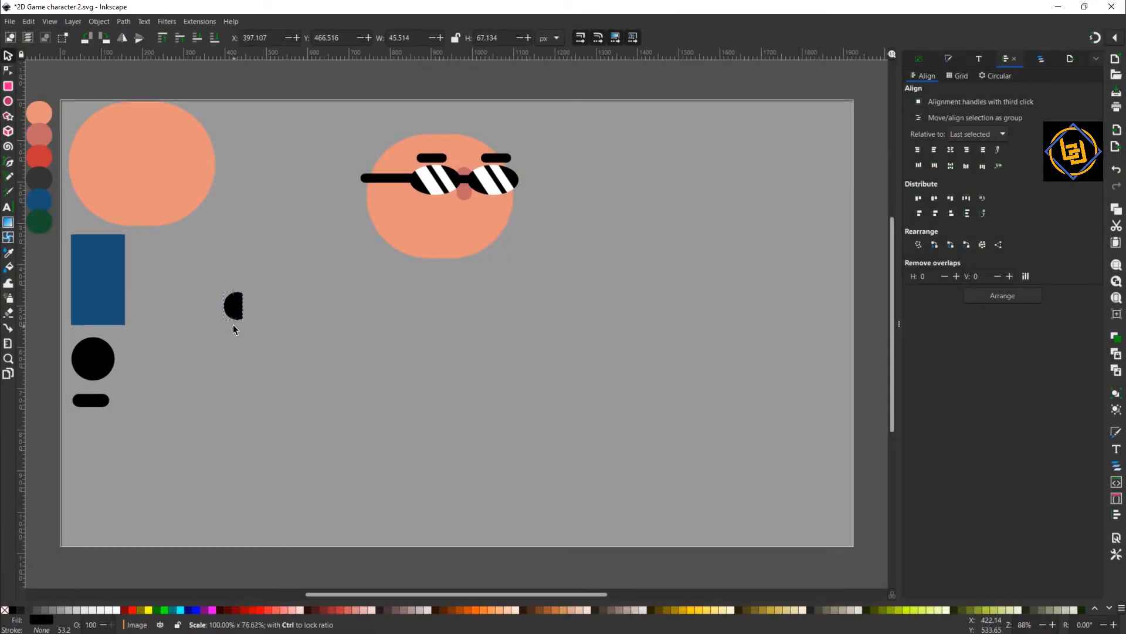
{"action": "left_click", "coordinate": [12, 254]}
{"action": "left_click", "coordinate": [39, 136]}
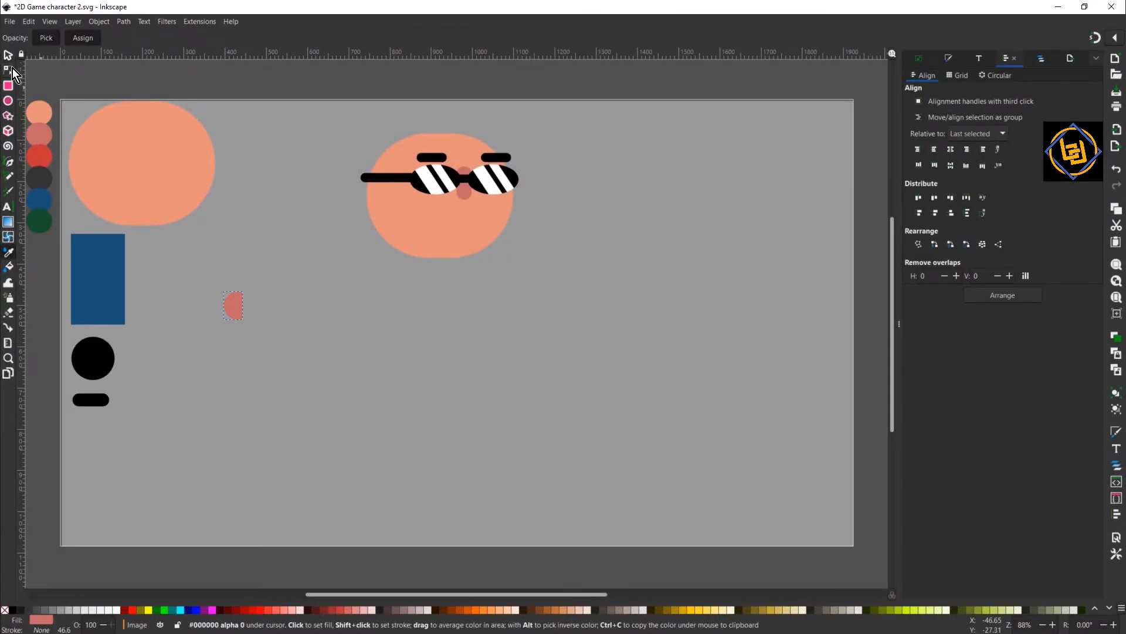
{"action": "left_click", "coordinate": [9, 57]}
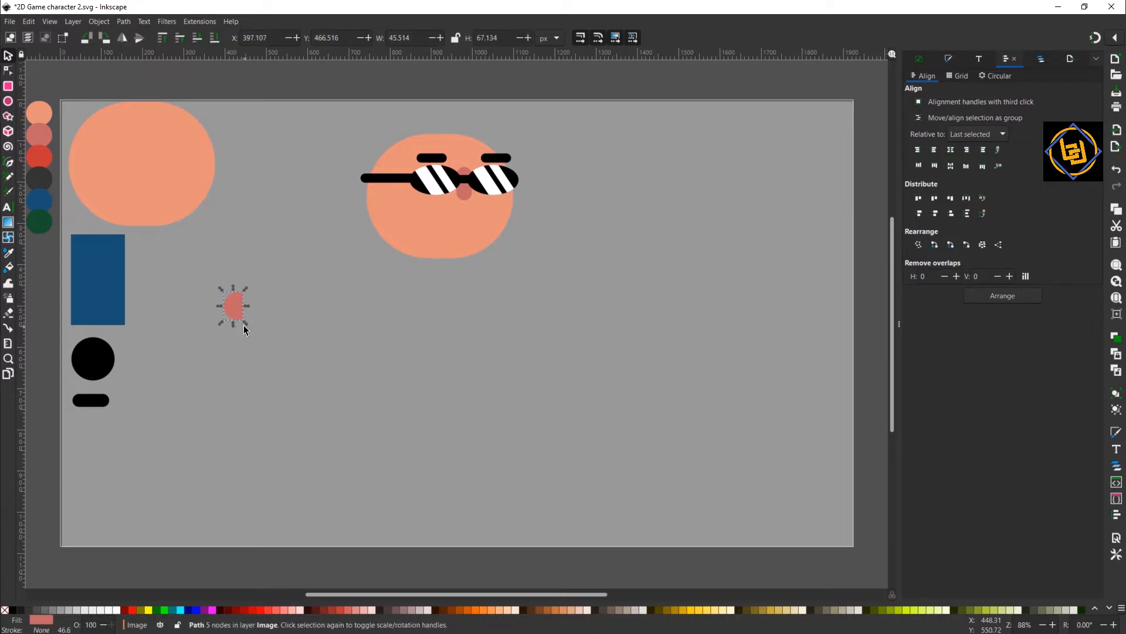
- Add a centered inner copy of the pink ear shape at about 23 × 34 px and darken its fill to a94c4c
{"action": "left_click_drag", "start_coordinate": [244, 322], "coordinate": [242, 323]}
{"action": "left_click", "coordinate": [948, 60]}
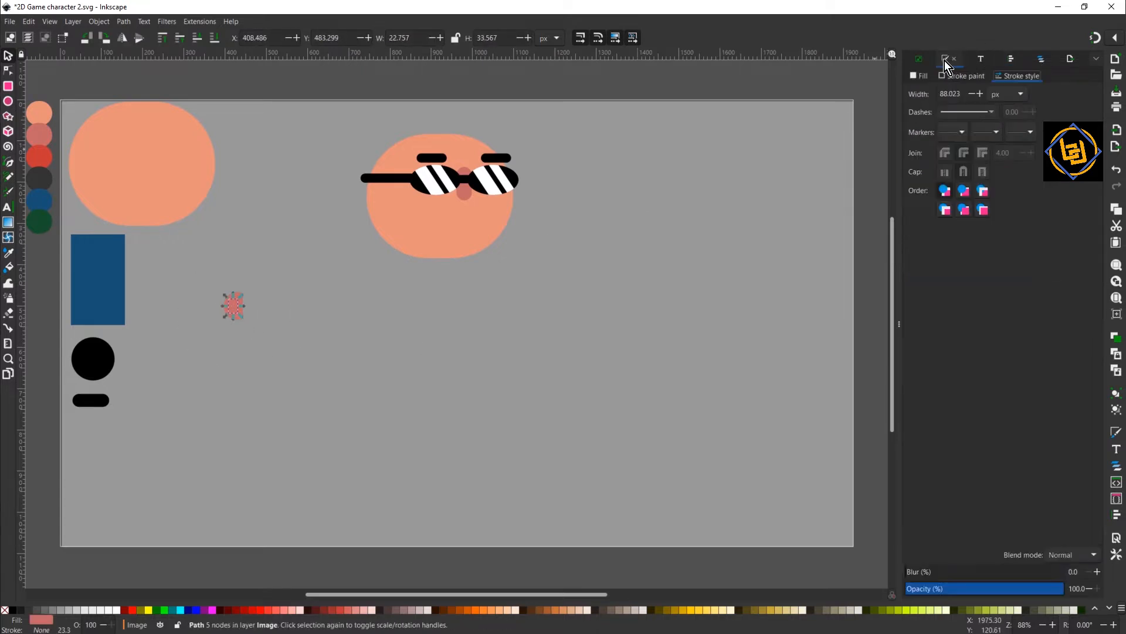
{"action": "left_click", "coordinate": [41, 621]}
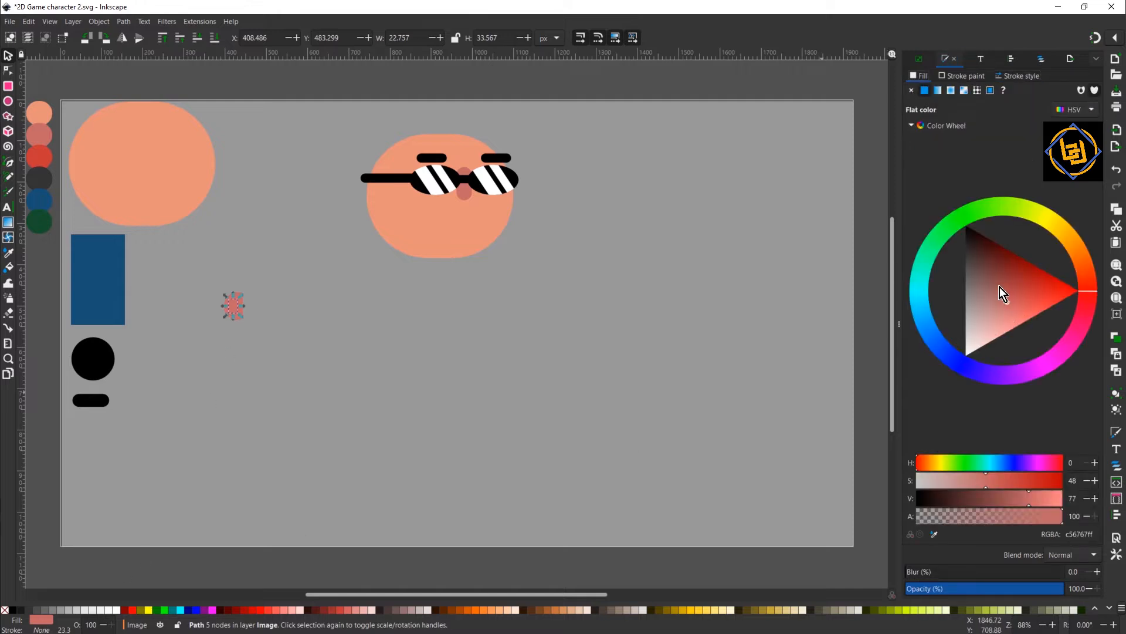
{"action": "left_click_drag", "start_coordinate": [999, 287], "coordinate": [1001, 280]}
{"action": "left_click", "coordinate": [1006, 288]}
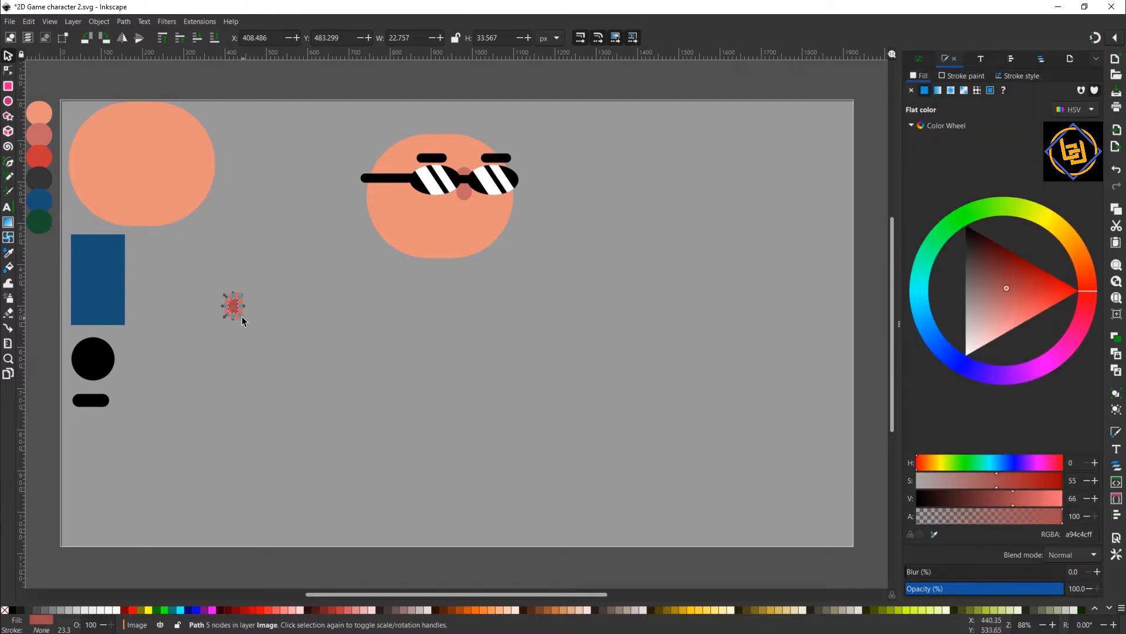
- Place the two-part ear on the left side of the head, just below the temple arm
{"action": "left_click_drag", "start_coordinate": [242, 317], "coordinate": [386, 191]}
{"action": "left_click", "coordinate": [283, 309]}
{"action": "left_click", "coordinate": [481, 403]}
- Duplicate the black base circle, move the copy aside and stretch it into a vertical ellipse about 105 × 152 px
{"action": "left_click", "coordinate": [80, 356]}
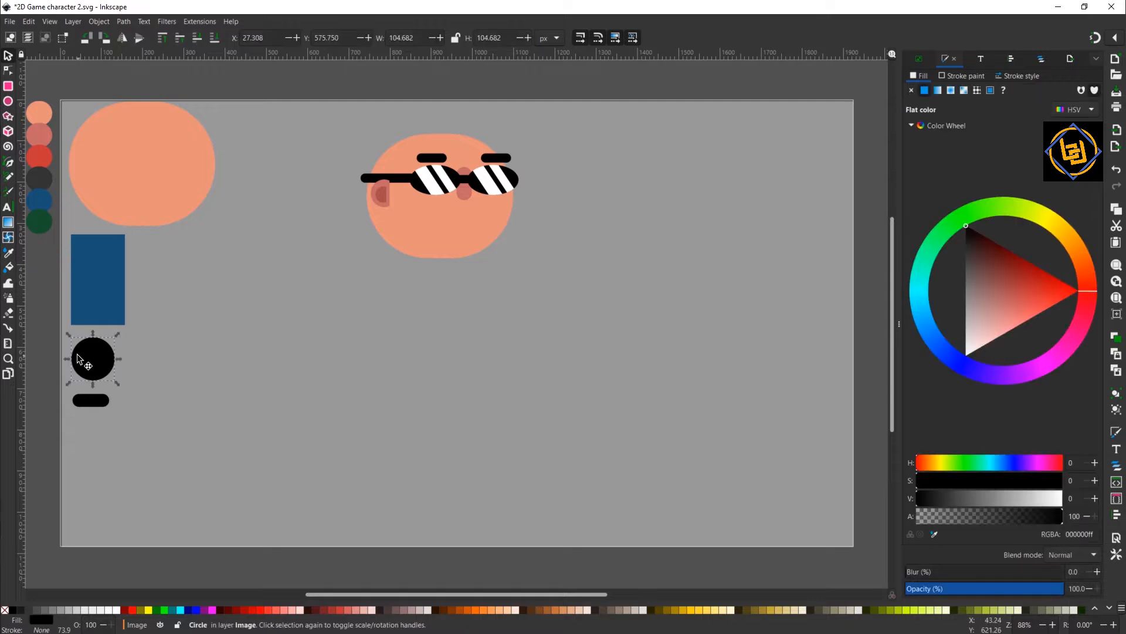
{"action": "key", "text": "ctrl+d"}
{"action": "left_click_drag", "start_coordinate": [102, 363], "coordinate": [262, 388]}
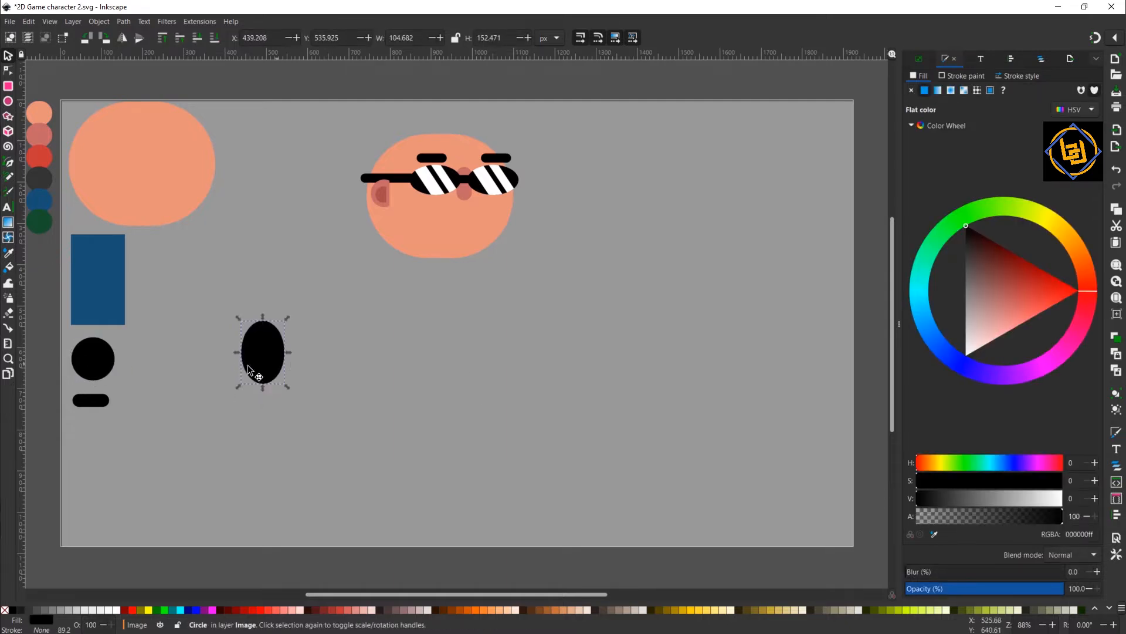
- Duplicate the black base circle again, flatten the copy to about 105 × 77 px and fill it white
{"action": "left_click", "coordinate": [110, 357]}
{"action": "key", "text": "ctrl+d"}
{"action": "left_click_drag", "start_coordinate": [110, 357], "coordinate": [219, 435]}
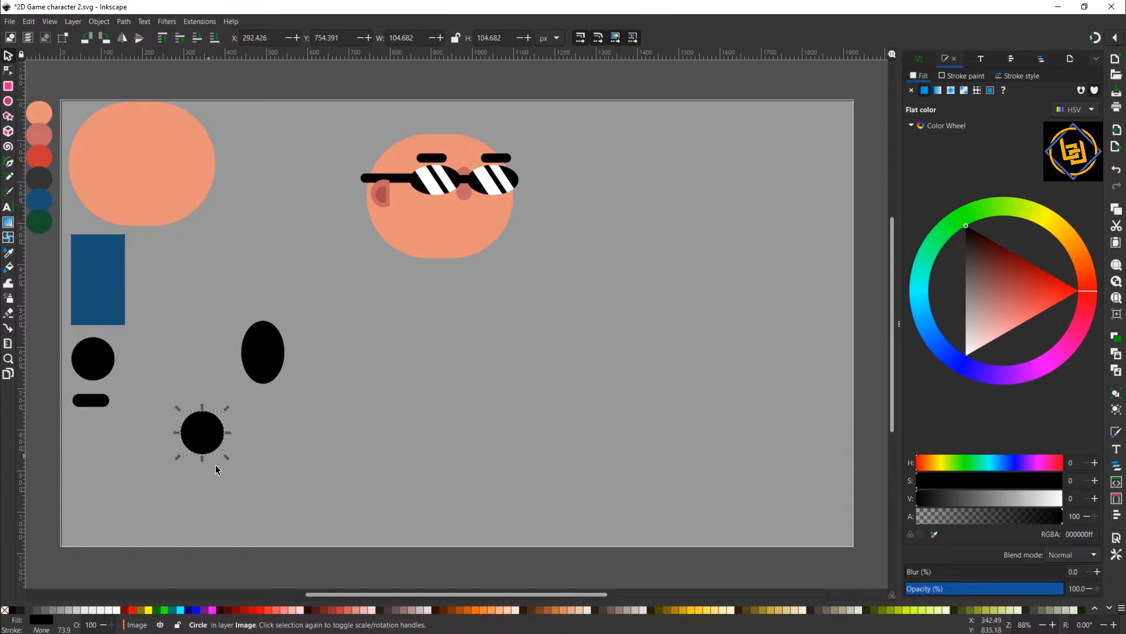
{"action": "left_click_drag", "start_coordinate": [202, 460], "coordinate": [205, 451]}
{"action": "left_click", "coordinate": [117, 609]}
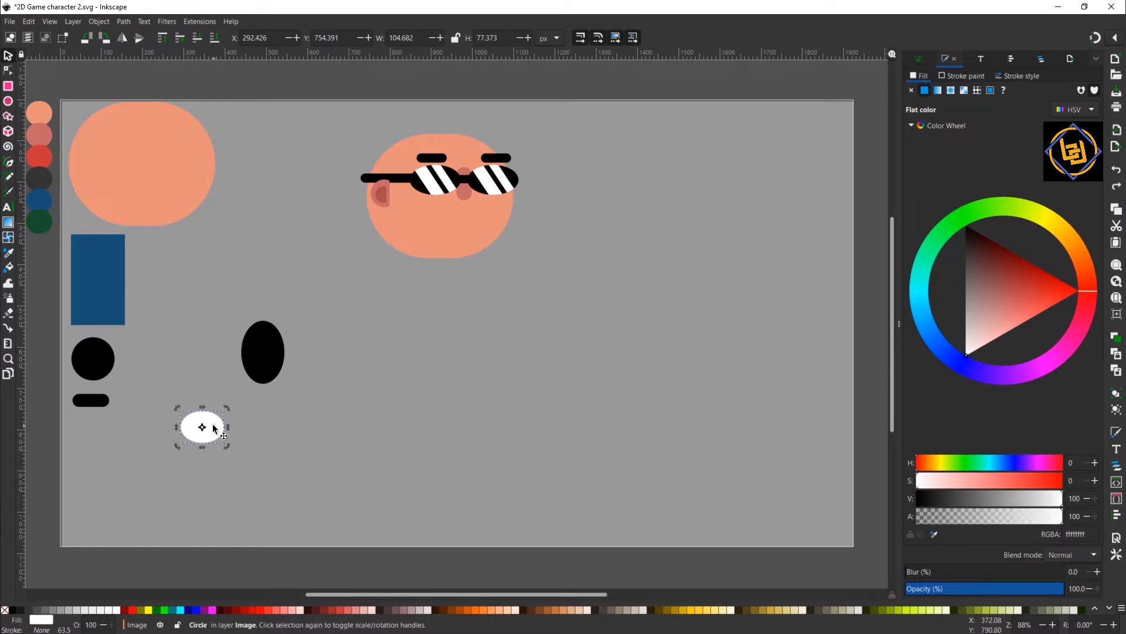
- Duplicate the white ellipse, recolor the copy red, widen it and offset it over the white ellipse's upper part
{"action": "key", "text": "ctrl+d"}
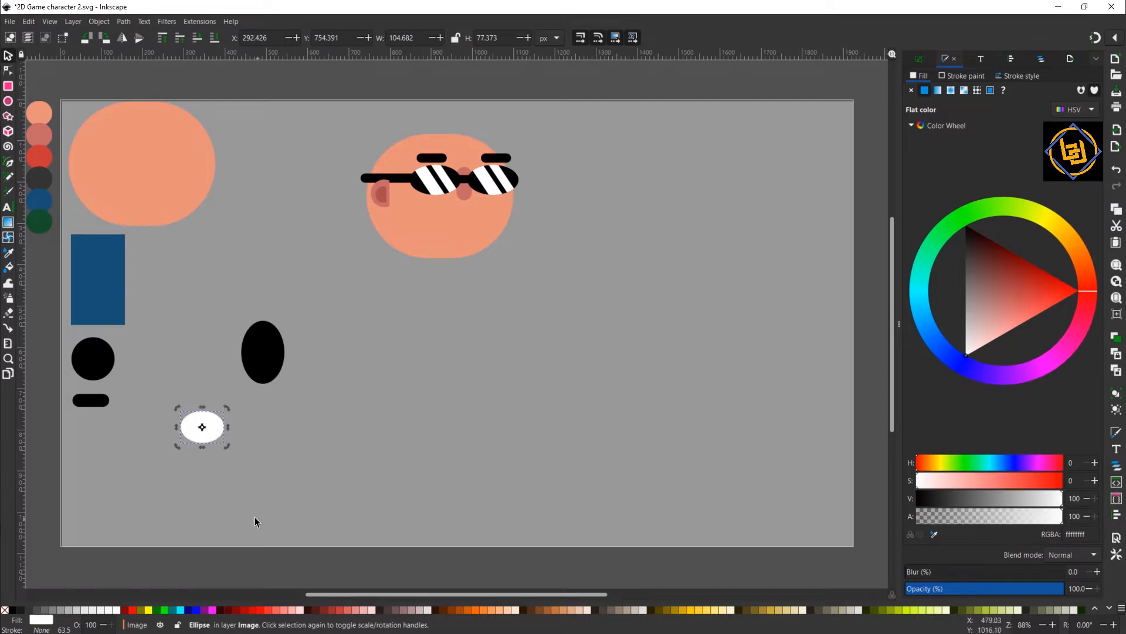
{"action": "left_click_drag", "start_coordinate": [219, 421], "coordinate": [221, 409]}
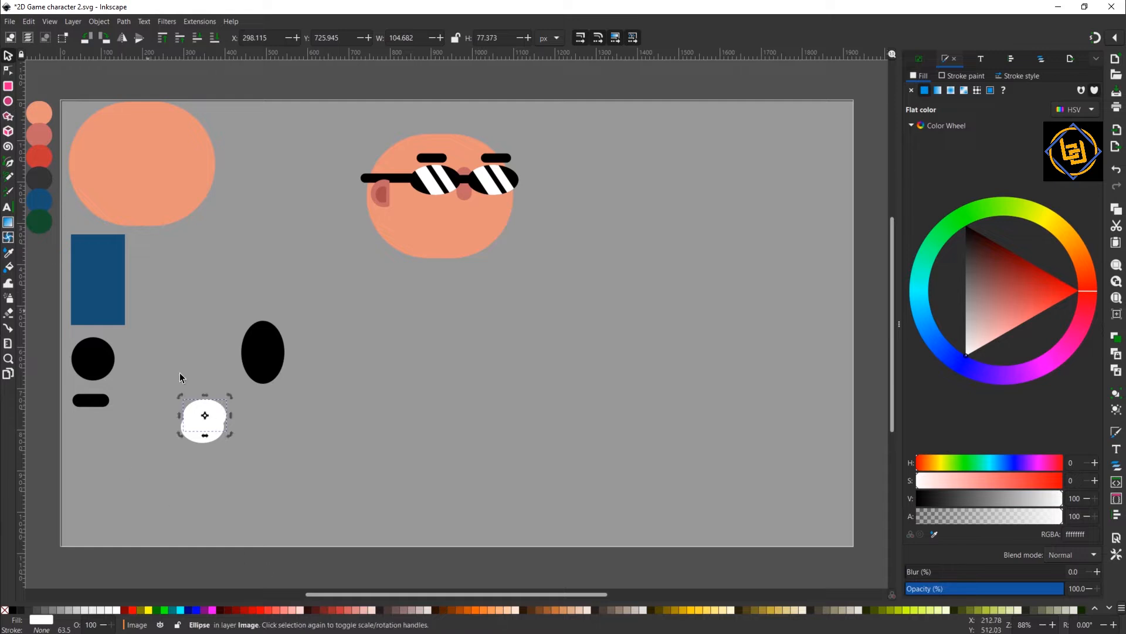
{"action": "left_click", "coordinate": [340, 611]}
{"action": "left_click_drag", "start_coordinate": [233, 417], "coordinate": [210, 407]}
{"action": "left_click", "coordinate": [246, 417]}
- Subtract the red ellipse from the white one with Difference to leave a crescent smile
{"action": "left_click_drag", "start_coordinate": [156, 383], "coordinate": [302, 483]}
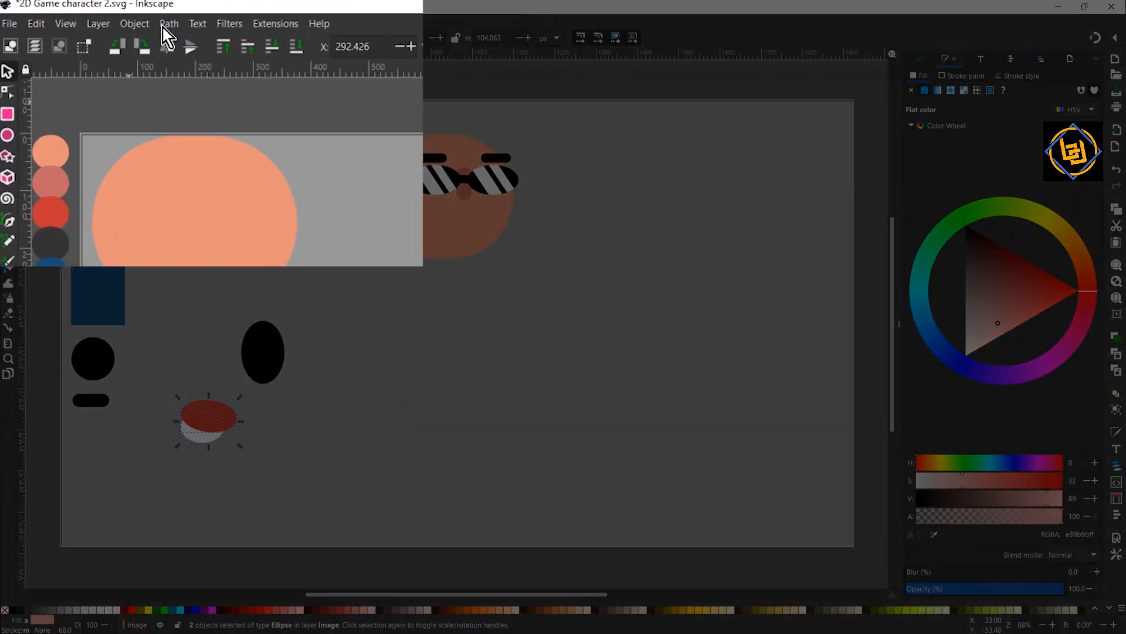
{"action": "left_click", "coordinate": [168, 24]}
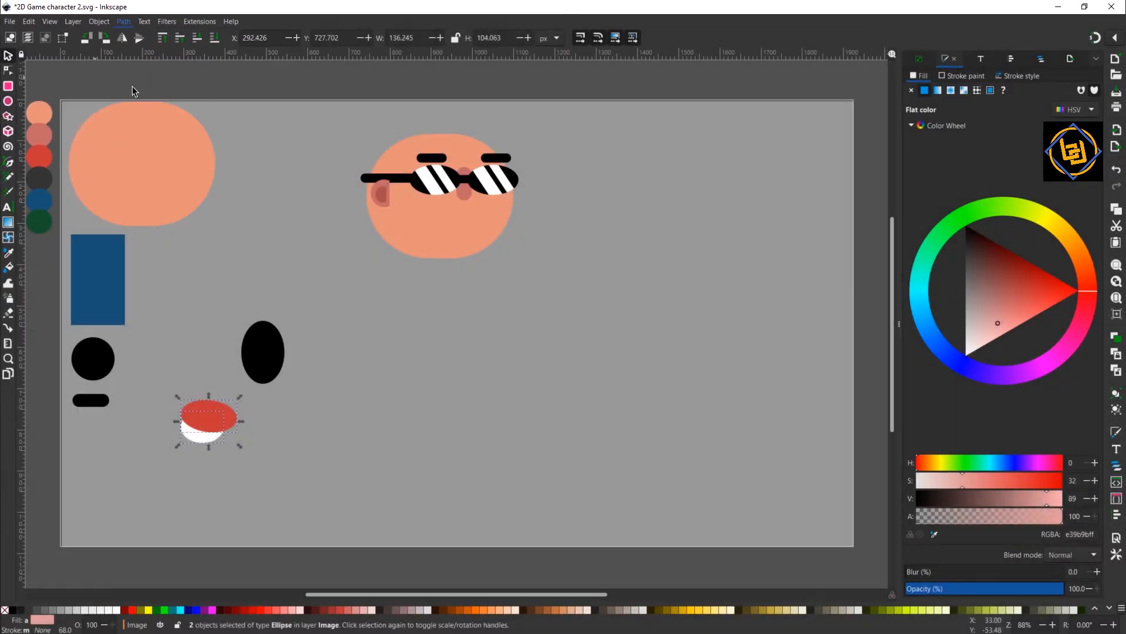
{"action": "left_click", "coordinate": [133, 86]}
{"action": "left_click", "coordinate": [343, 414]}
{"action": "left_click", "coordinate": [199, 436]}
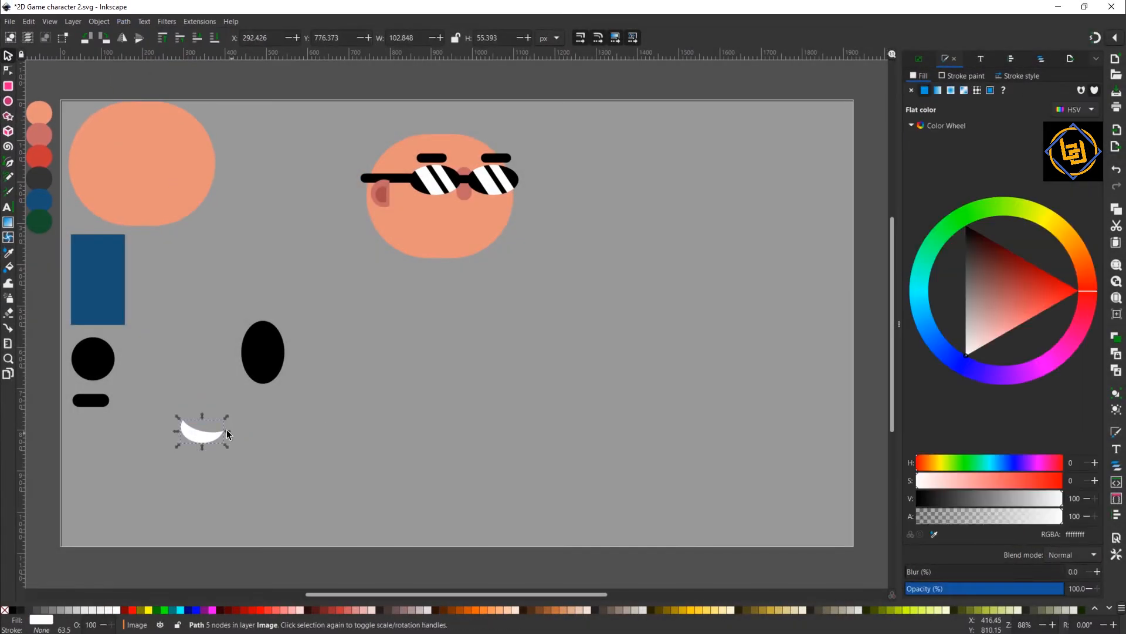
- Shrink the white crescent to about 72 × 39 px and set its stroke width to 10 px
{"action": "left_click_drag", "start_coordinate": [227, 431], "coordinate": [213, 425]}
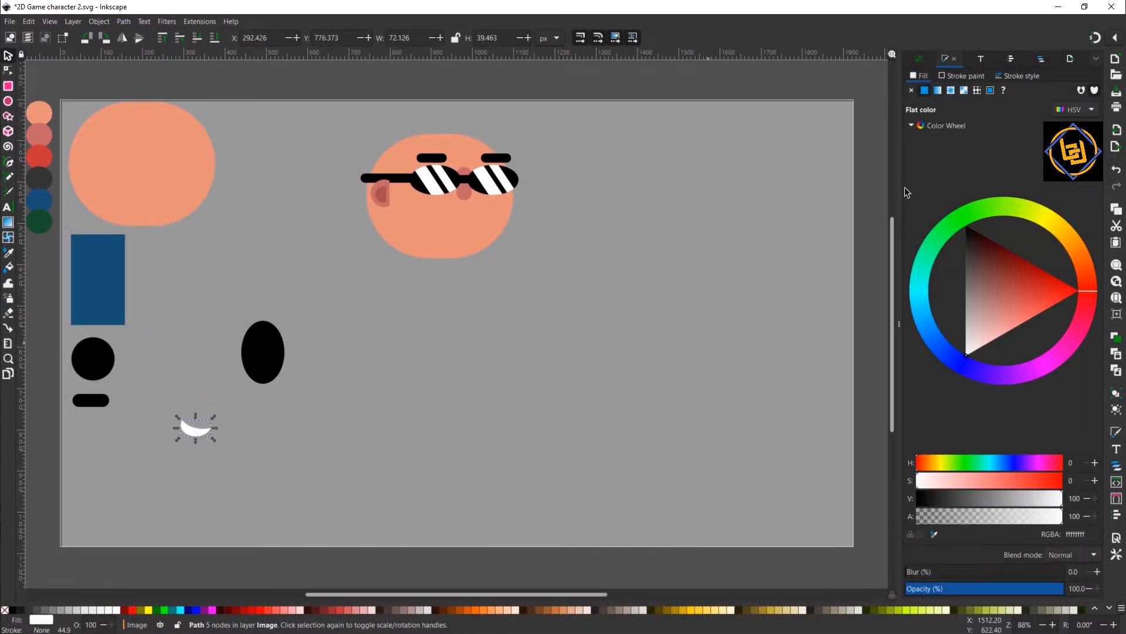
{"action": "left_click", "coordinate": [1019, 75]}
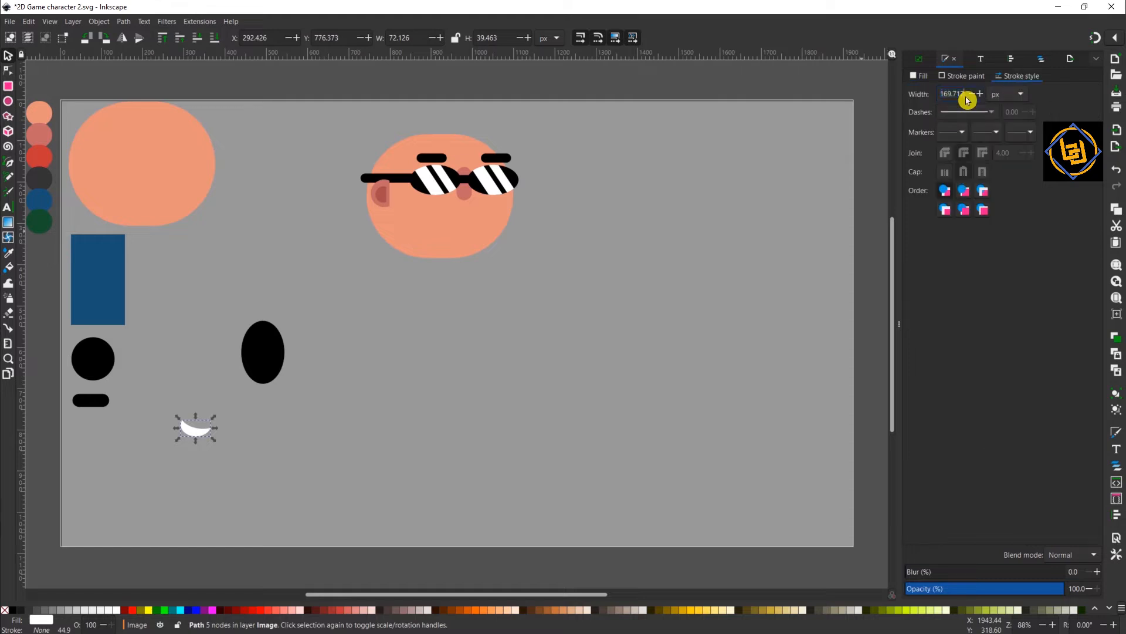
{"action": "type", "text": "10"}
- Copy the nose's pink fill color and paste it as the white smile's stroke color
{"action": "left_click", "coordinate": [192, 178]}
{"action": "left_click", "coordinate": [38, 136]}
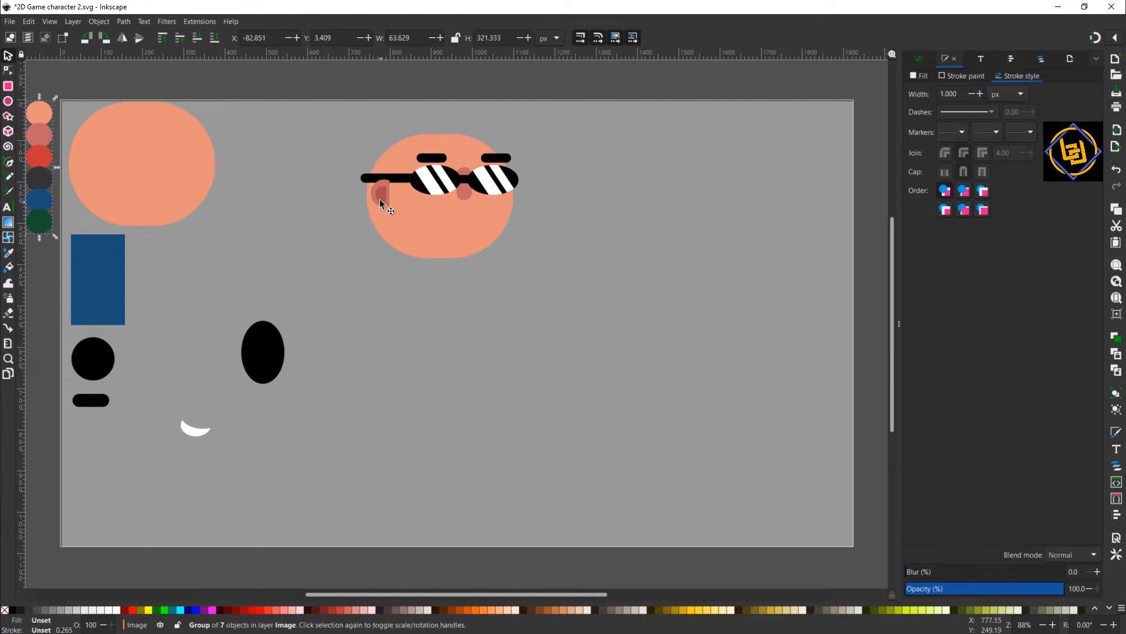
{"action": "left_click", "coordinate": [8, 70]}
{"action": "left_click", "coordinate": [465, 187]}
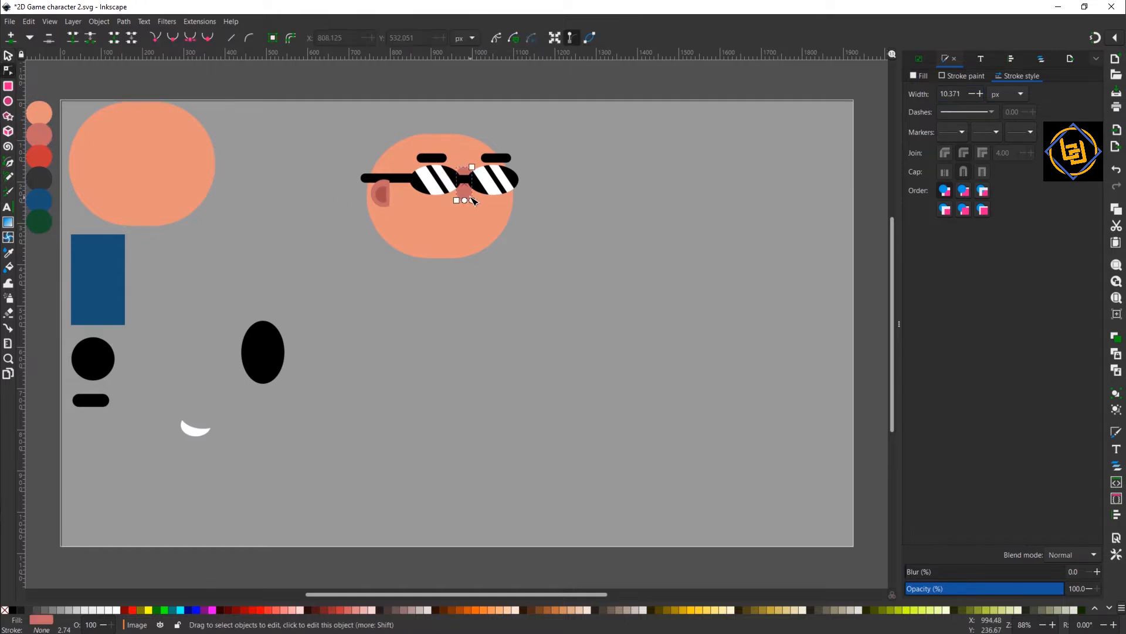
{"action": "right_click", "coordinate": [42, 620]}
{"action": "left_click", "coordinate": [66, 544]}
{"action": "left_click", "coordinate": [196, 433]}
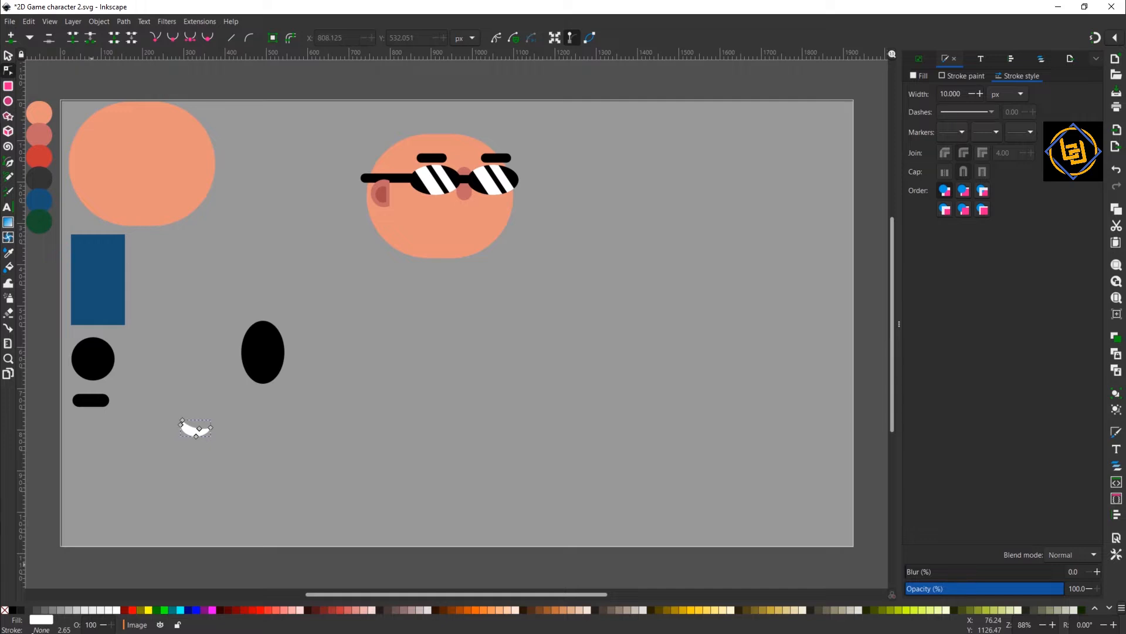
{"action": "right_click", "coordinate": [41, 630]}
{"action": "left_click", "coordinate": [88, 573]}
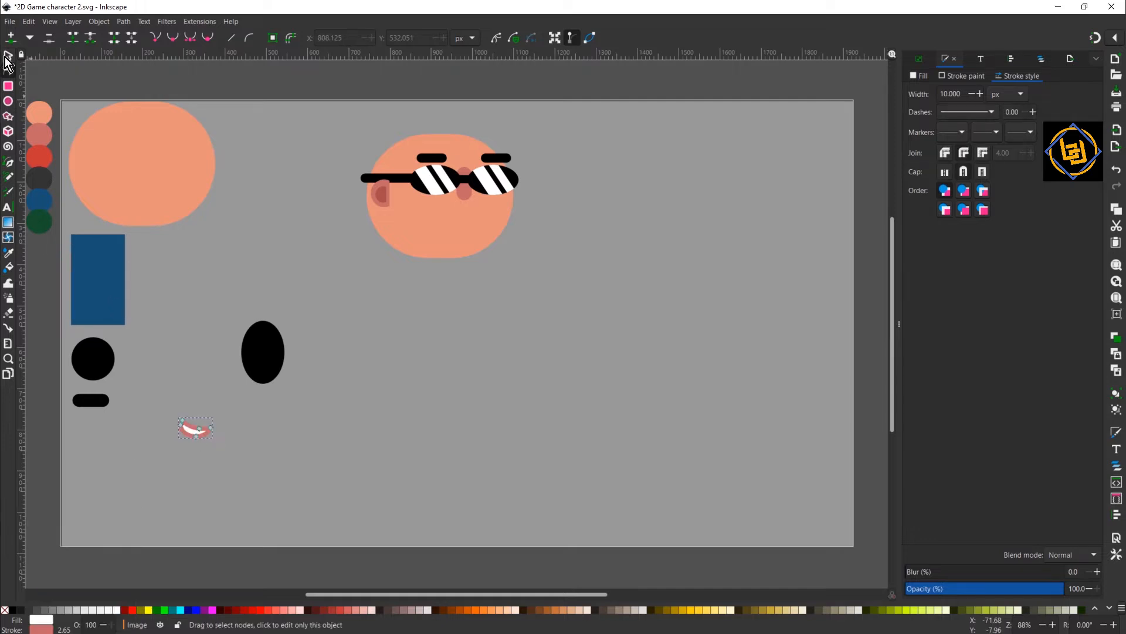
- Set the smile's stroke width to 9.5 px and move the smile onto the upper part of the tall black ellipse
{"action": "key", "text": "s"}
{"action": "left_click", "coordinate": [968, 97]}
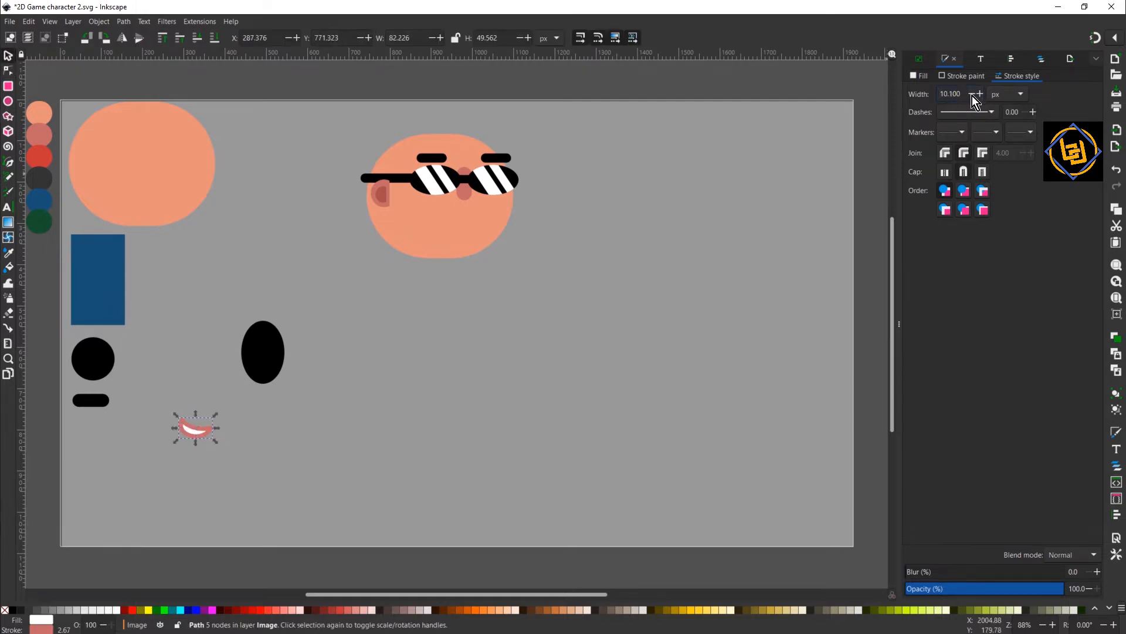
{"action": "left_click", "coordinate": [972, 95]}
{"action": "left_click", "coordinate": [973, 95]}
{"action": "left_click", "coordinate": [972, 95]}
{"action": "left_click", "coordinate": [973, 95]}
{"action": "left_click", "coordinate": [972, 96]}
{"action": "left_click", "coordinate": [972, 96]}
{"action": "mouse_move", "coordinate": [196, 430]}
{"action": "left_mouse_down"}
{"action": "mouse_move", "coordinate": [262, 335]}
{"action": "mouse_move", "coordinate": [278, 344]}
{"action": "left_mouse_up"}
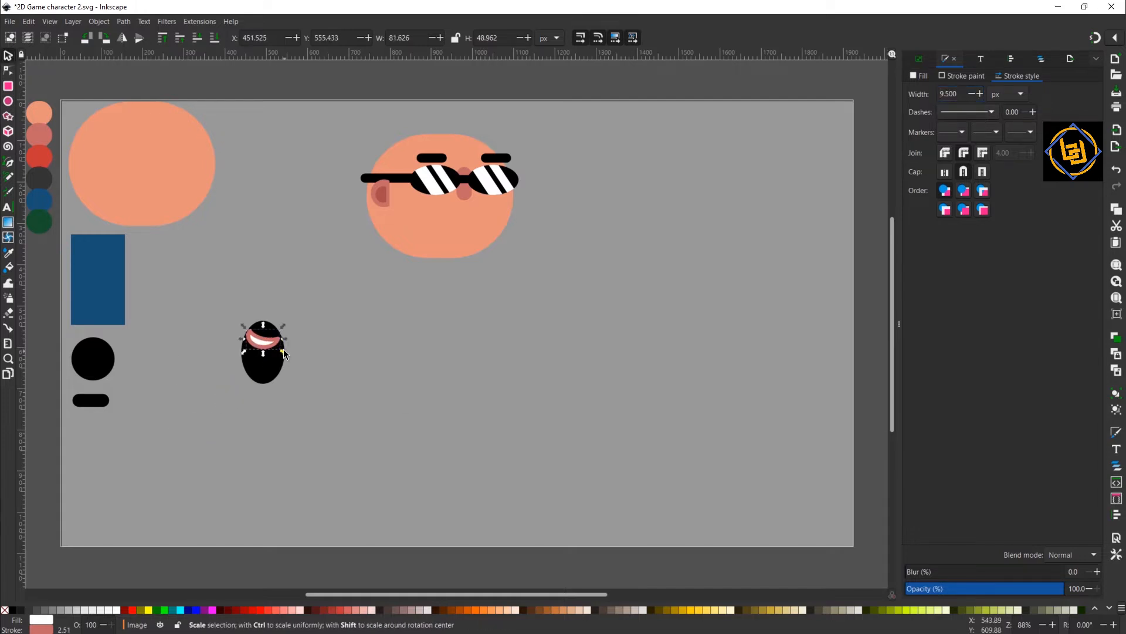
- Enlarge the tall black ellipse to about 119 × 159 px and centre it horizontally with the smile
{"action": "left_click", "coordinate": [256, 374]}
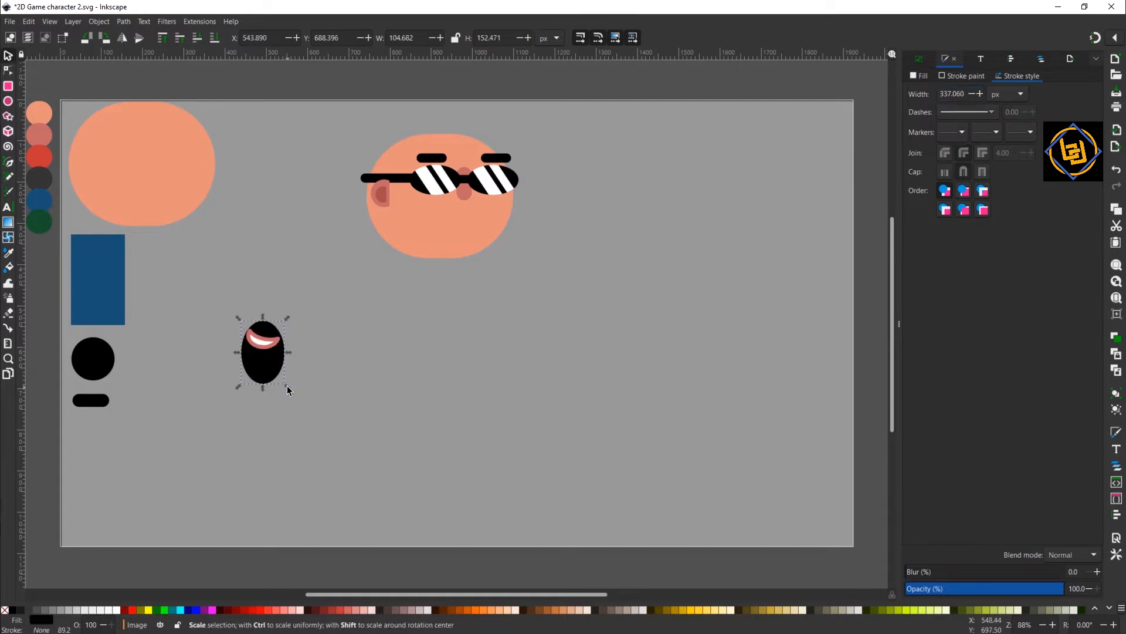
{"action": "left_click_drag", "start_coordinate": [287, 385], "coordinate": [291, 389]}
{"action": "left_click_drag", "start_coordinate": [199, 292], "coordinate": [343, 405]}
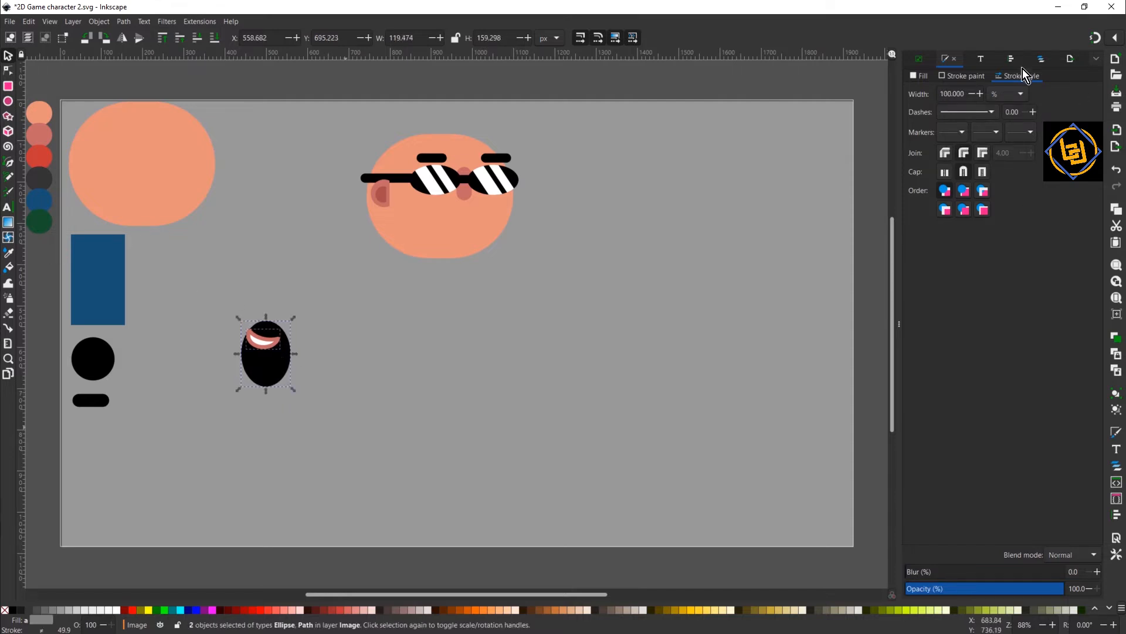
{"action": "left_click", "coordinate": [1010, 59]}
{"action": "left_click", "coordinate": [951, 150]}
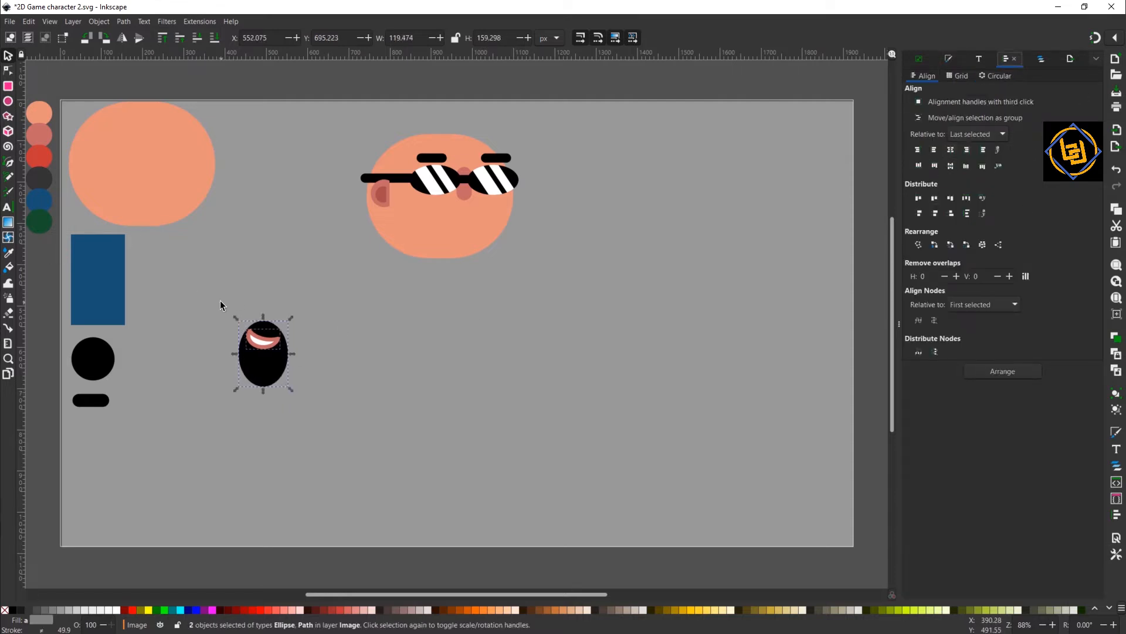
- Group the black ellipse with the smile and shift the smile slightly down within the group
{"action": "key", "text": "ctrl+g"}
{"action": "left_click", "coordinate": [8, 71]}
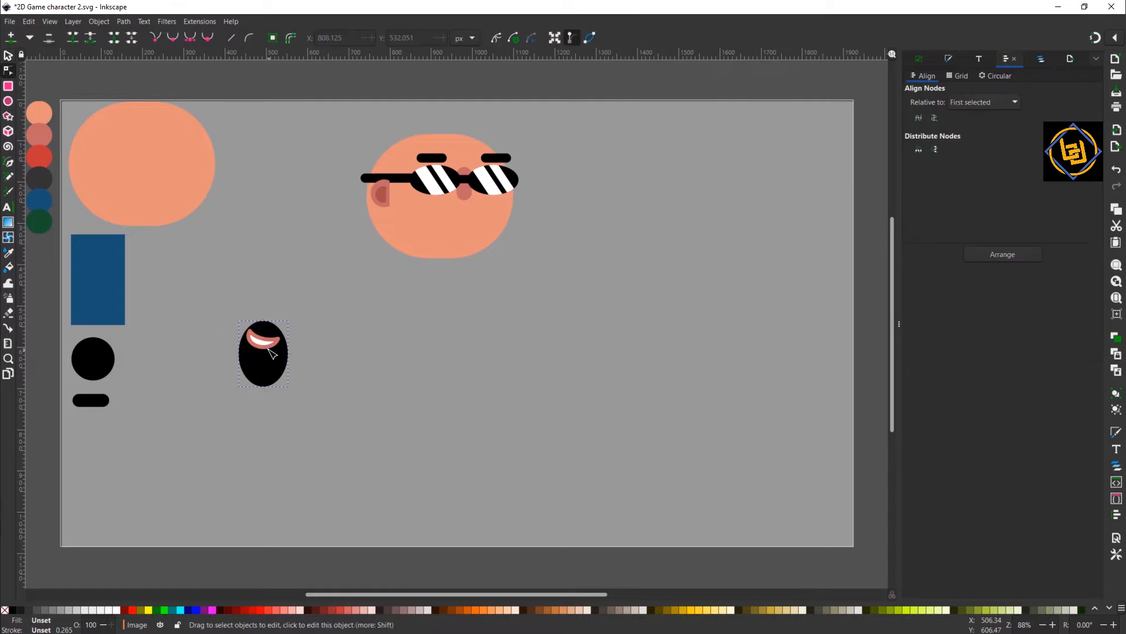
{"action": "left_click", "coordinate": [267, 344]}
{"action": "left_click", "coordinate": [8, 56]}
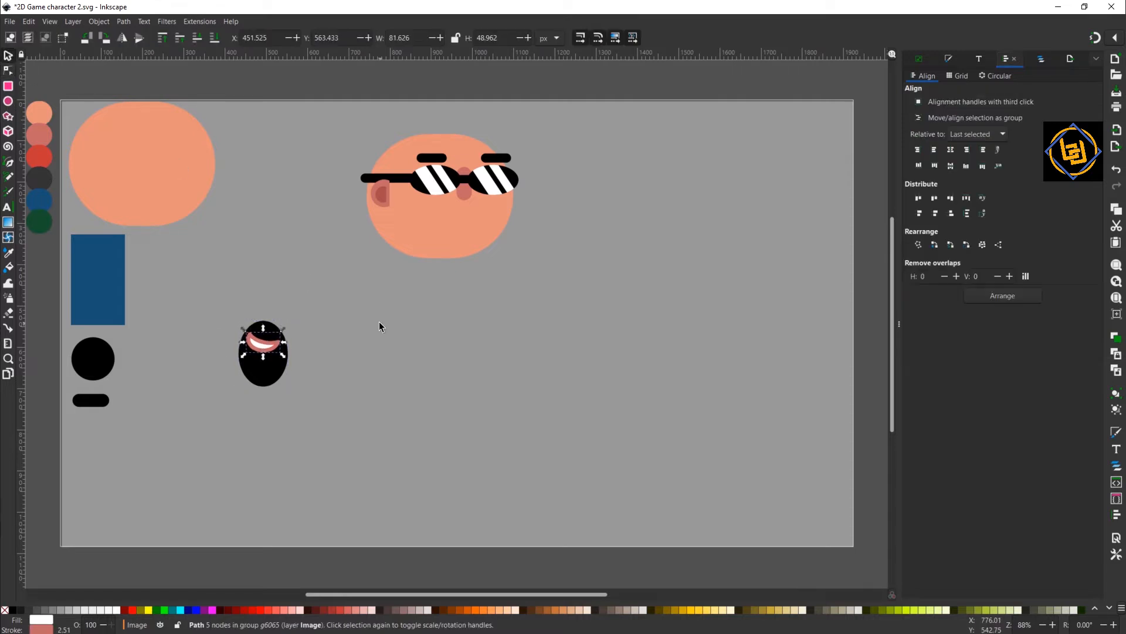
- Move the beard and smile group onto the face below the nose, and enlarge the nose to about 52 × 113 px
{"action": "left_click_drag", "start_coordinate": [227, 284], "coordinate": [292, 411]}
{"action": "left_click_drag", "start_coordinate": [287, 365], "coordinate": [491, 247]}
{"action": "left_click", "coordinate": [467, 194]}
{"action": "key", "text": "ctrl"}
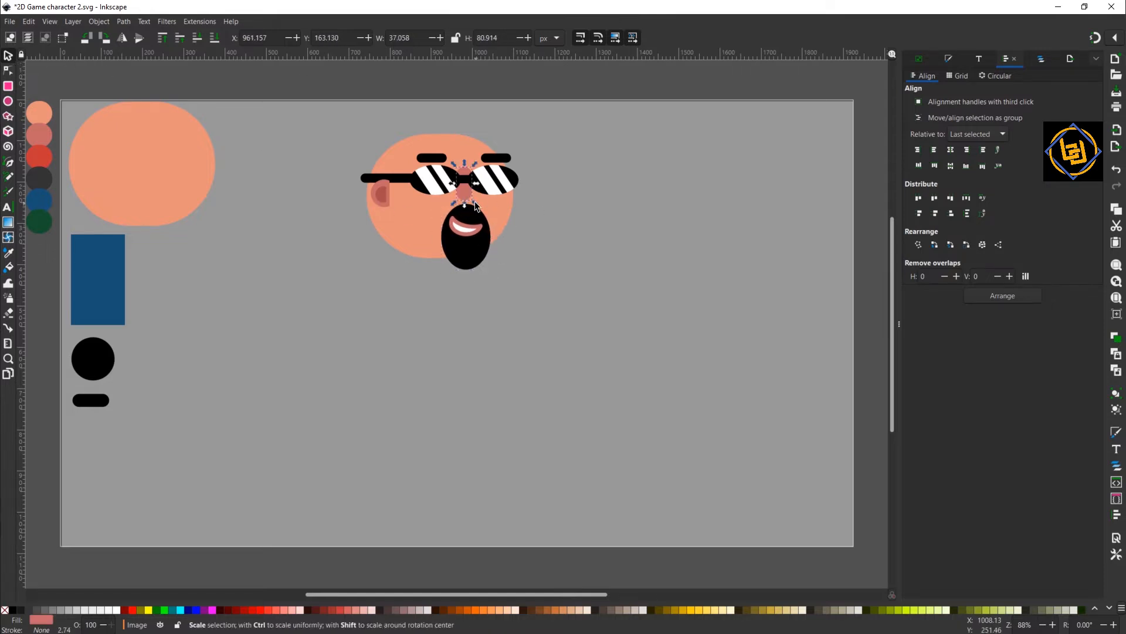
{"action": "left_click_drag", "start_coordinate": [476, 205], "coordinate": [484, 215]}
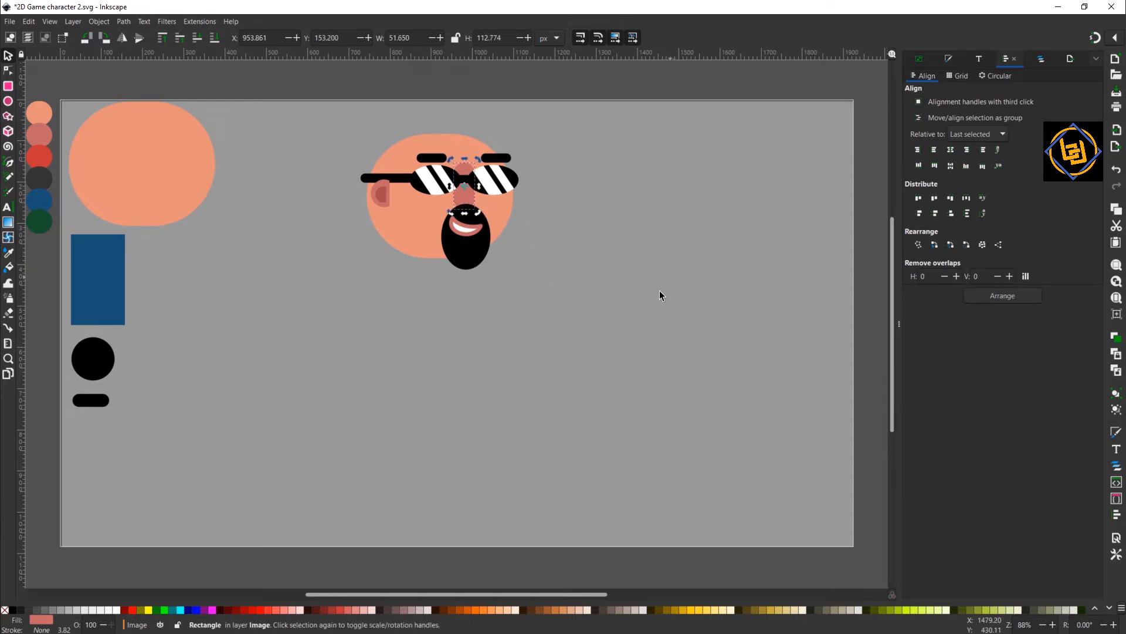
- Enlarge the beard and smile group to about 142 × 189 px and shift it slightly down
{"action": "left_click", "coordinate": [473, 268]}
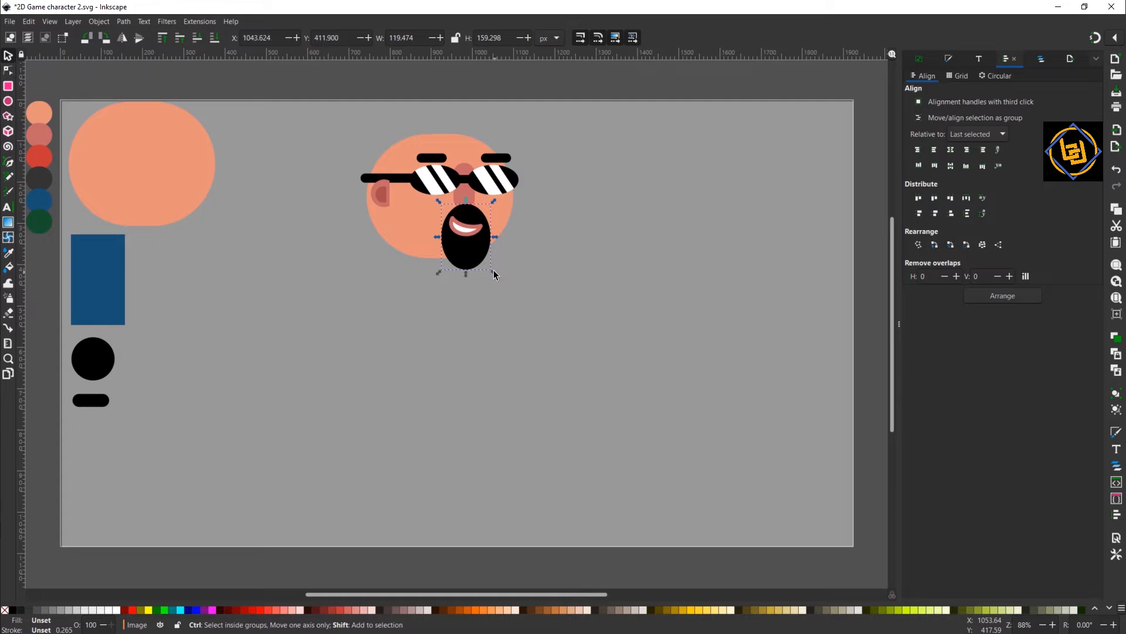
{"action": "left_click_drag", "start_coordinate": [494, 274], "coordinate": [509, 286]}
{"action": "left_click", "coordinate": [650, 338]}
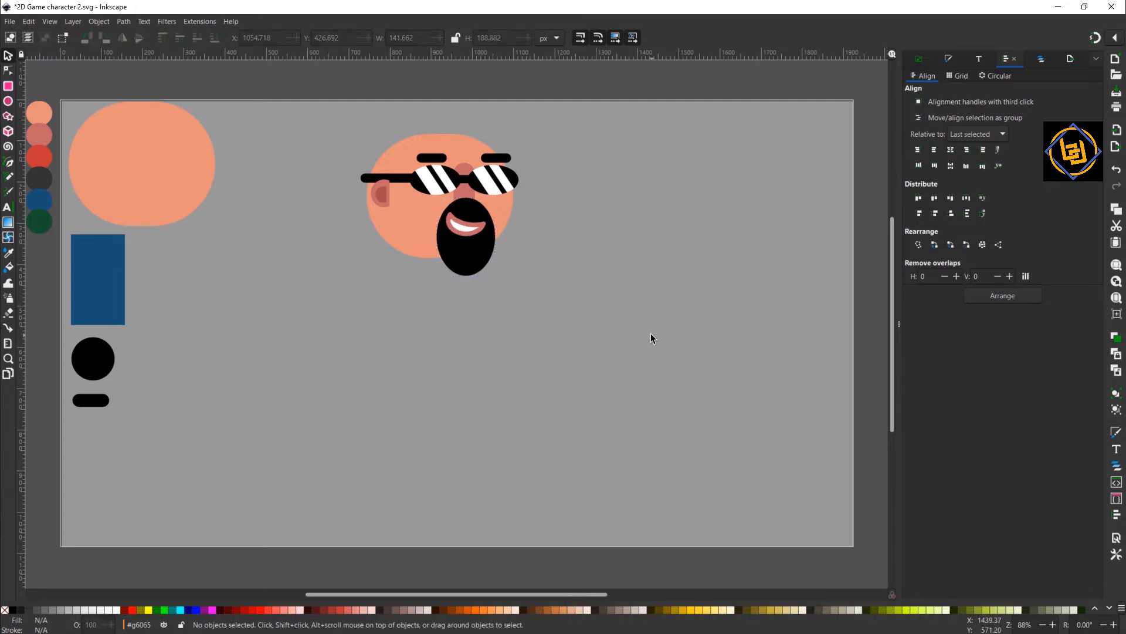
{"action": "left_click", "coordinate": [463, 213]}
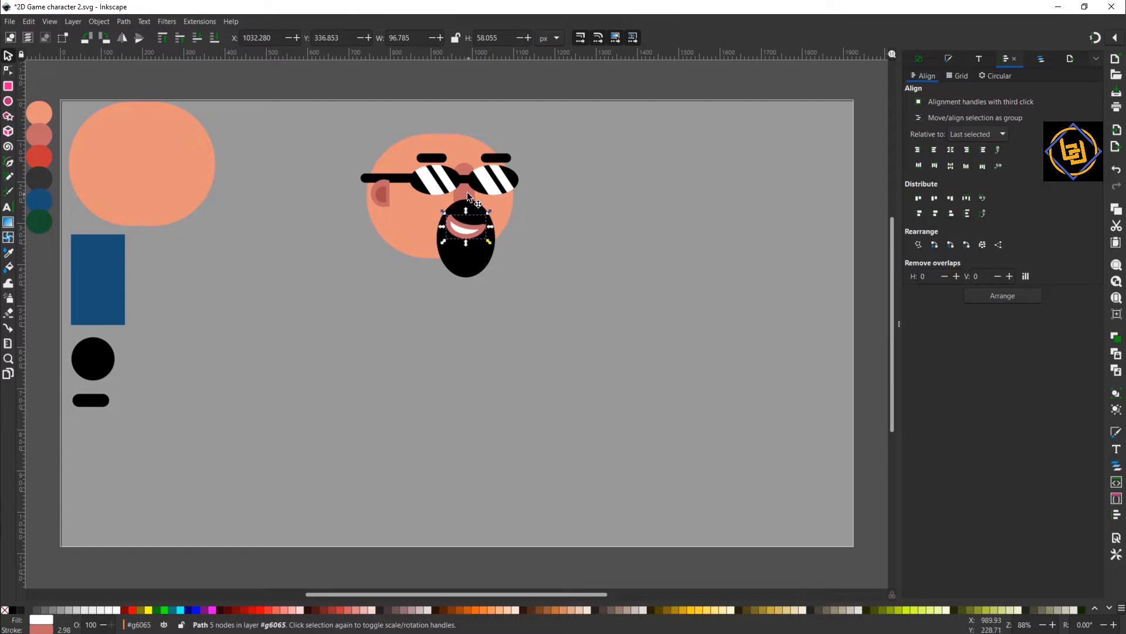
{"action": "left_click", "coordinate": [472, 212]}
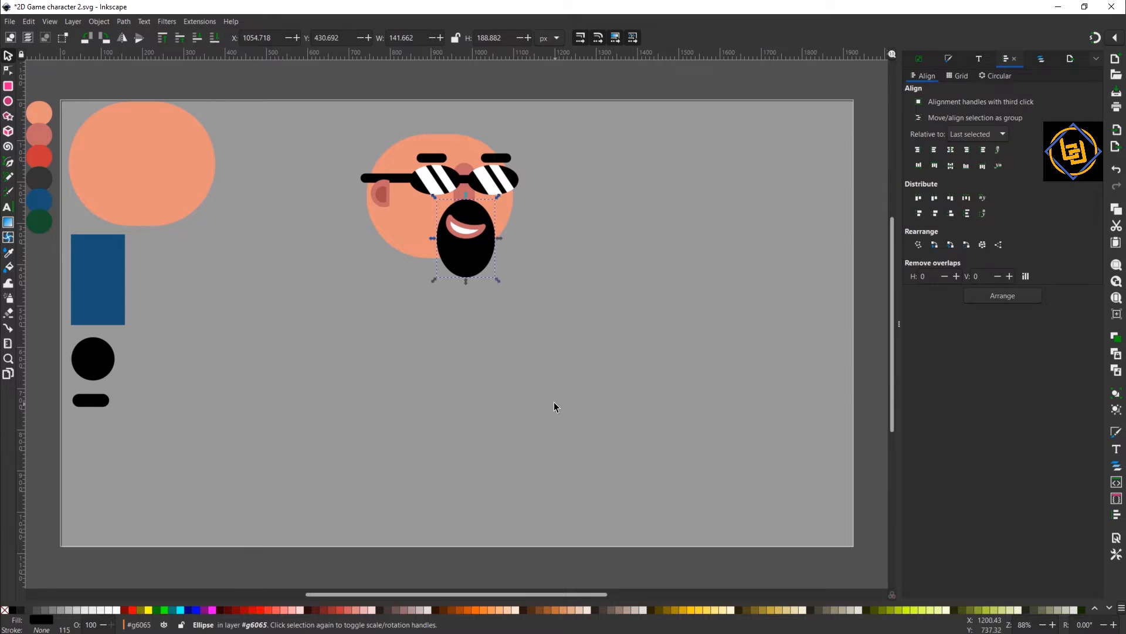
{"action": "left_click", "coordinate": [588, 356]}
- Raise the nose in front of the sunglasses and beard, and group it with the beard
{"action": "left_click", "coordinate": [468, 195]}
{"action": "left_click", "coordinate": [178, 39]}
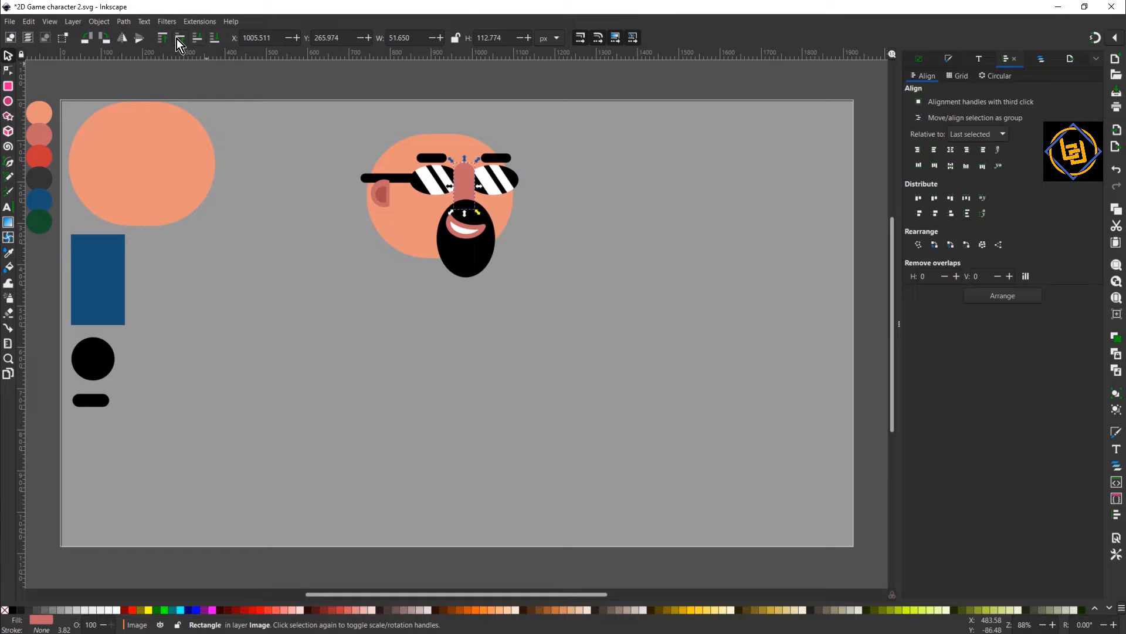
{"action": "left_click", "coordinate": [495, 264], "text": "shift"}
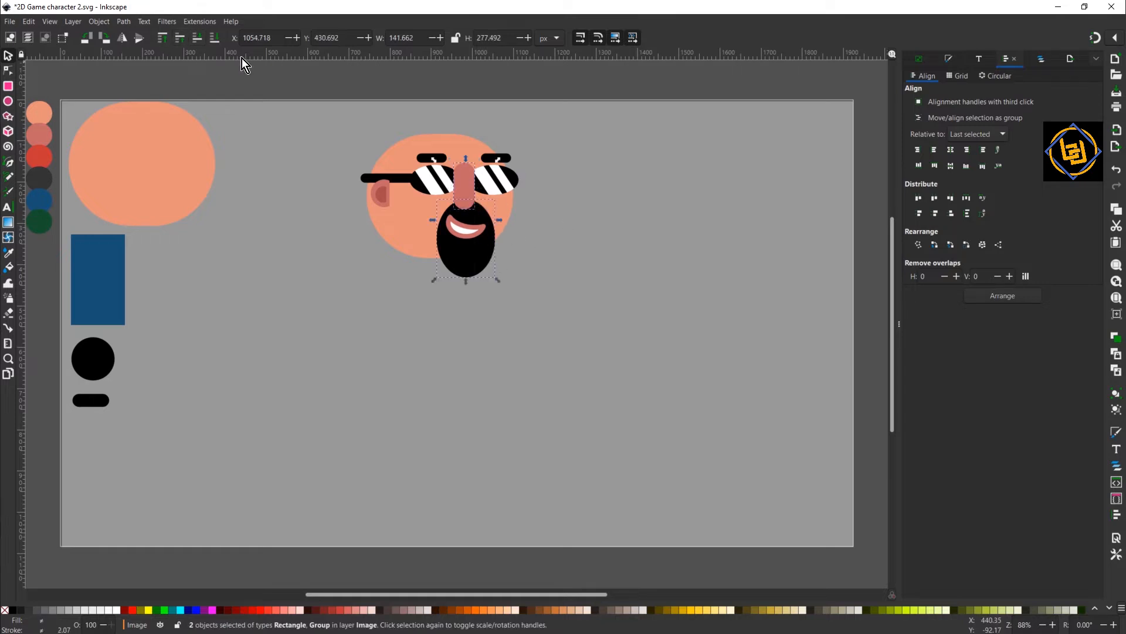
{"action": "key", "text": "ctrl+g"}
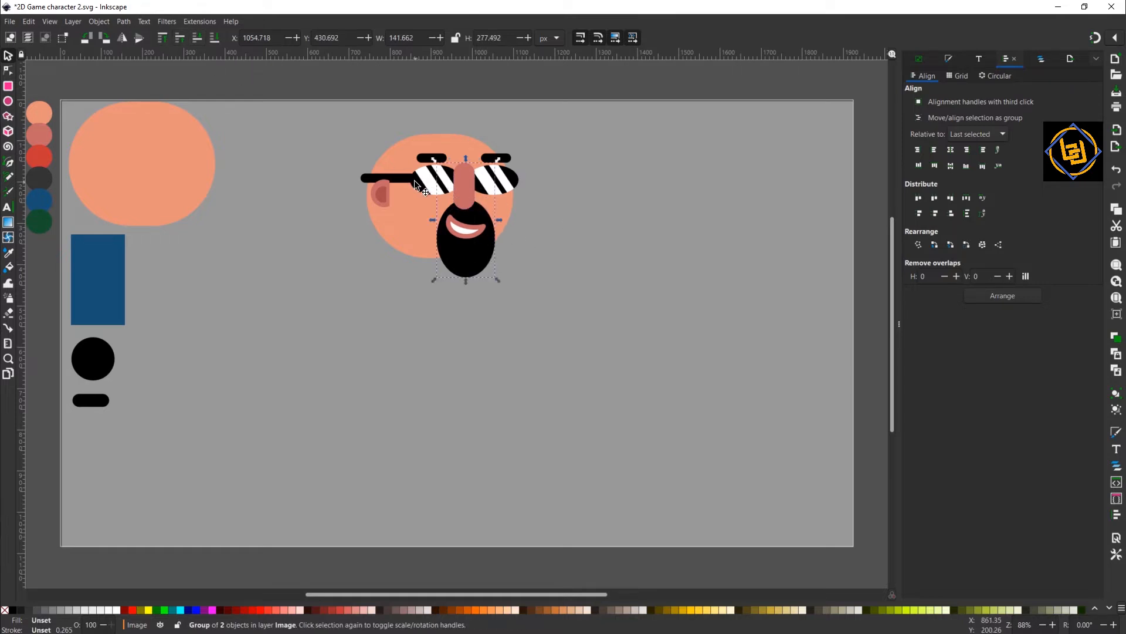
- Raise the sunglasses group so it sits in front of the nose
{"action": "left_click", "coordinate": [414, 181]}
{"action": "left_click", "coordinate": [177, 43]}
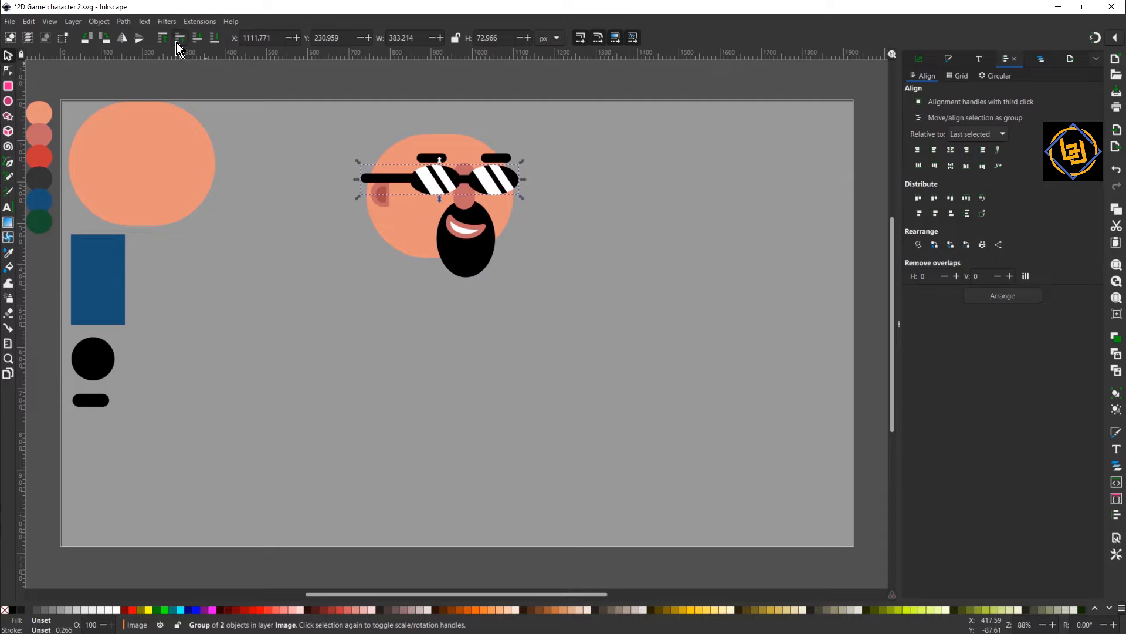
{"action": "left_click", "coordinate": [375, 198]}
{"action": "left_click", "coordinate": [556, 329]}
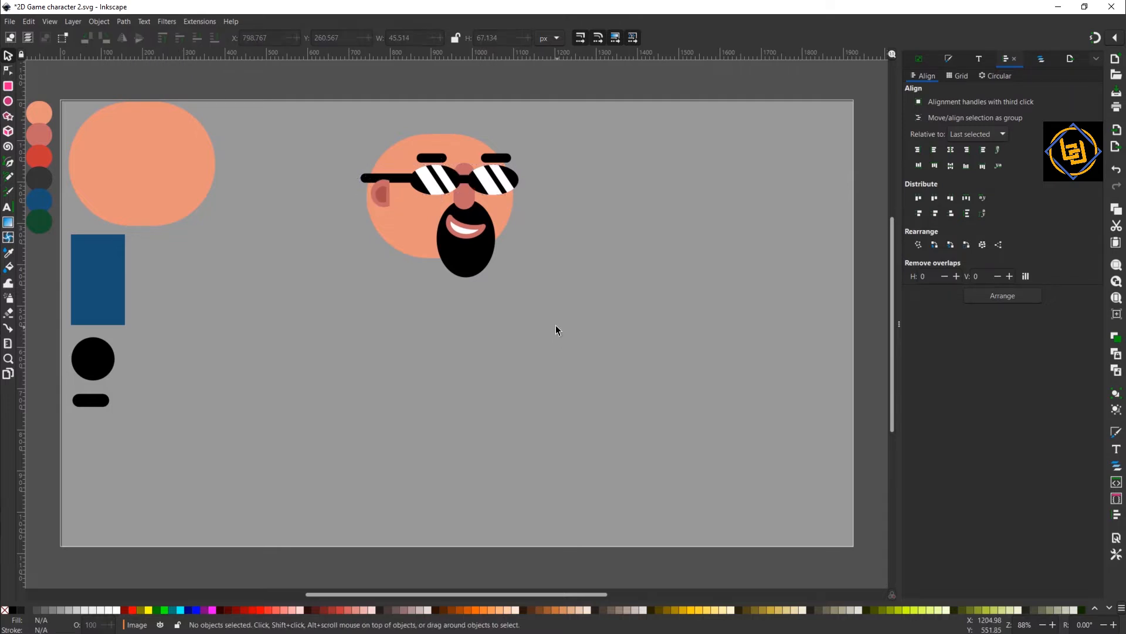
- Duplicate the peach rounded base shape and shrink the copy to about 330 × 261 px
{"action": "left_click", "coordinate": [183, 216]}
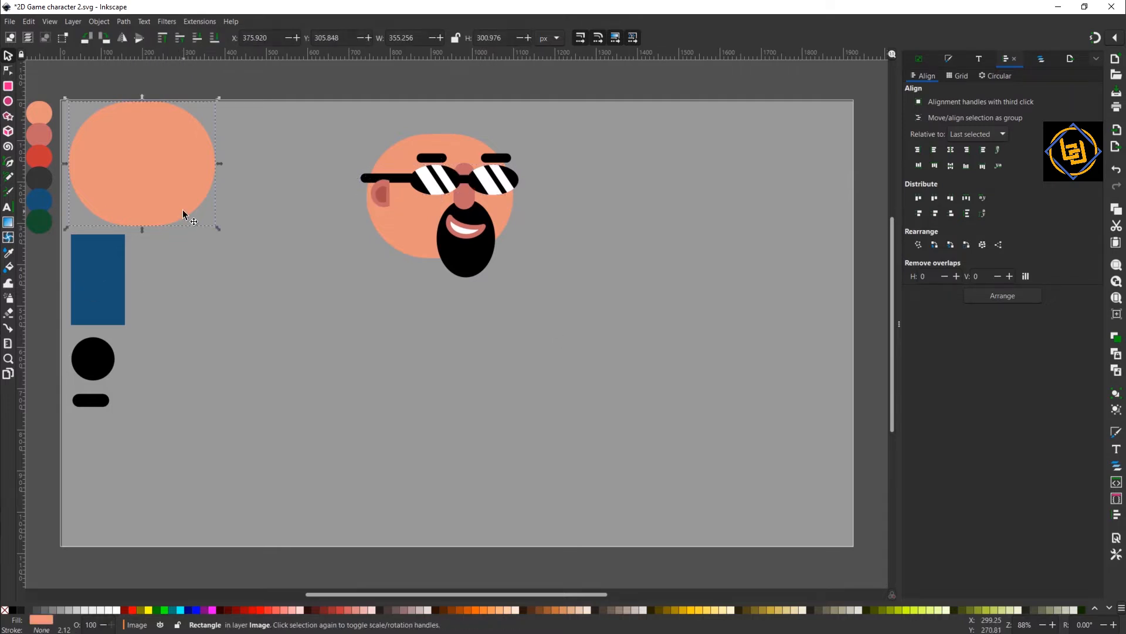
{"action": "key", "text": "ctrl+c"}
{"action": "key", "text": "ctrl+v"}
{"action": "left_click_drag", "start_coordinate": [329, 387], "coordinate": [320, 371]}
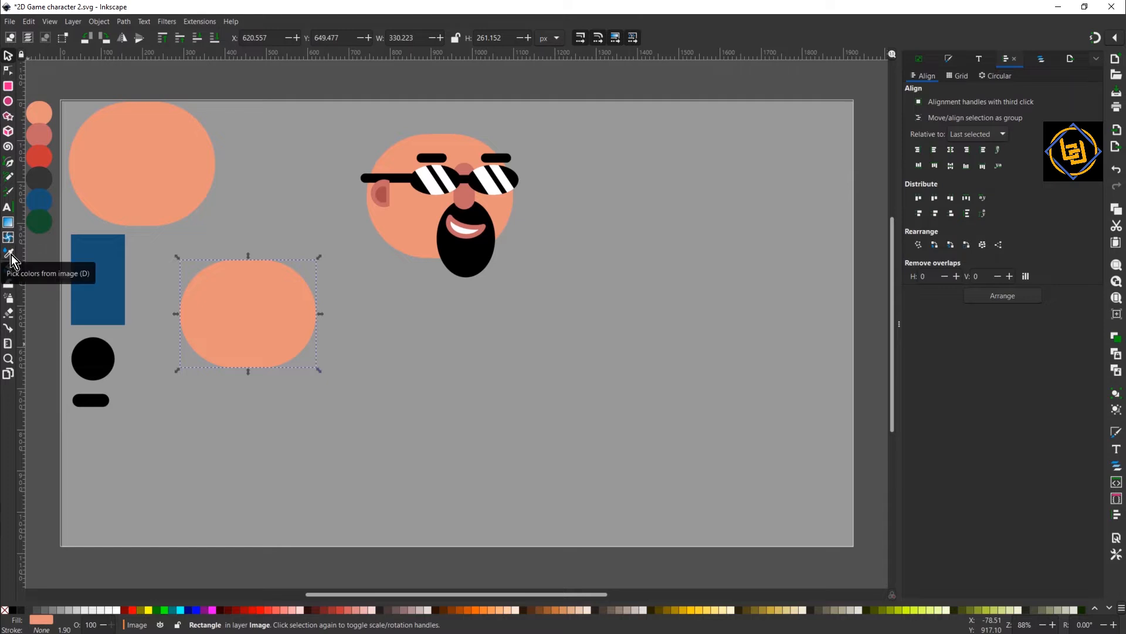
- Fill the copy with the palette's dark green and move it below the head as the body
{"action": "left_click", "coordinate": [9, 253]}
{"action": "left_click", "coordinate": [39, 222]}
{"action": "left_click", "coordinate": [8, 55]}
{"action": "left_click_drag", "start_coordinate": [294, 325], "coordinate": [491, 398]}
- Group all the head parts and bring the head to the front of the green body, moved up to overlap the chin
{"action": "left_click_drag", "start_coordinate": [350, 120], "coordinate": [545, 300]}
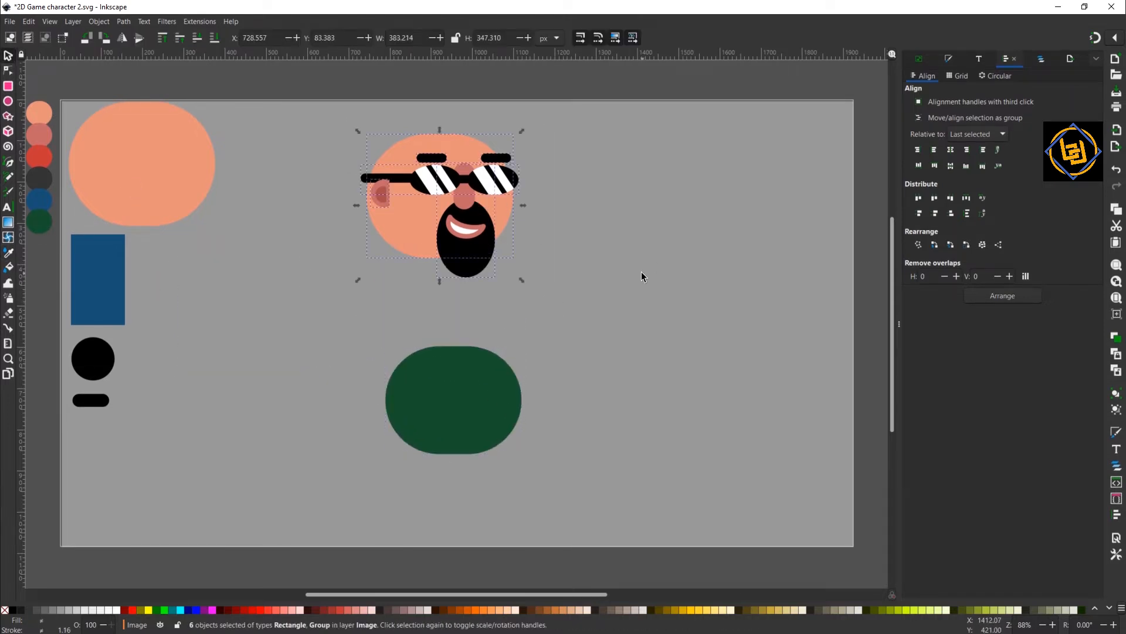
{"action": "left_click_drag", "start_coordinate": [458, 392], "coordinate": [444, 282]}
{"action": "left_click", "coordinate": [410, 217]}
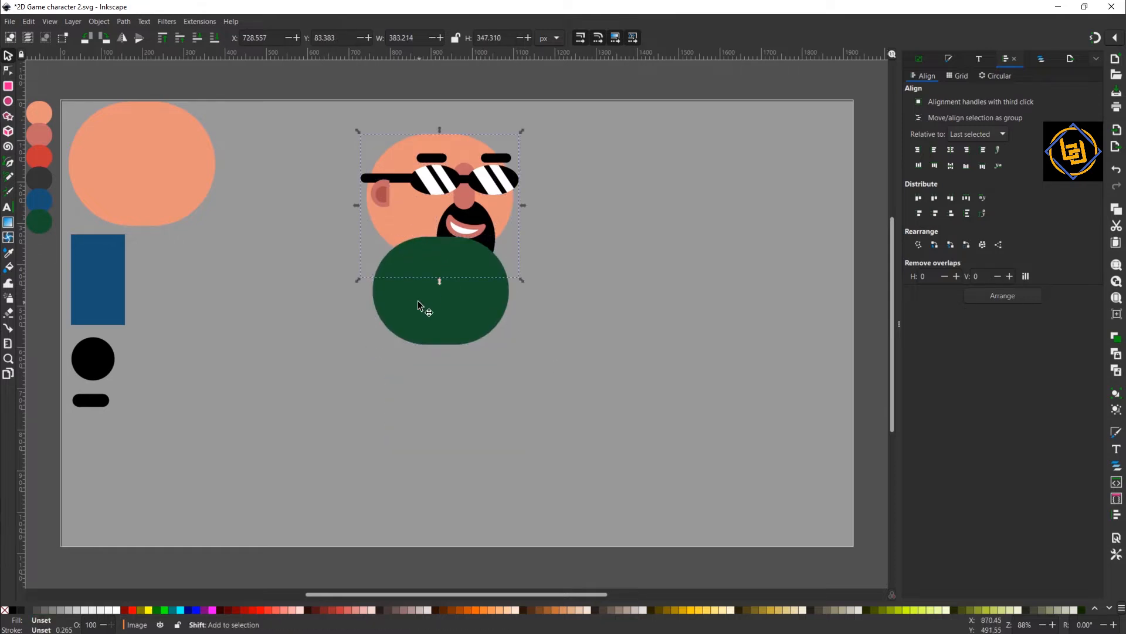
{"action": "key", "text": "Home"}
- Centre the green body horizontally with the whole head group
{"action": "left_click", "coordinate": [450, 311]}
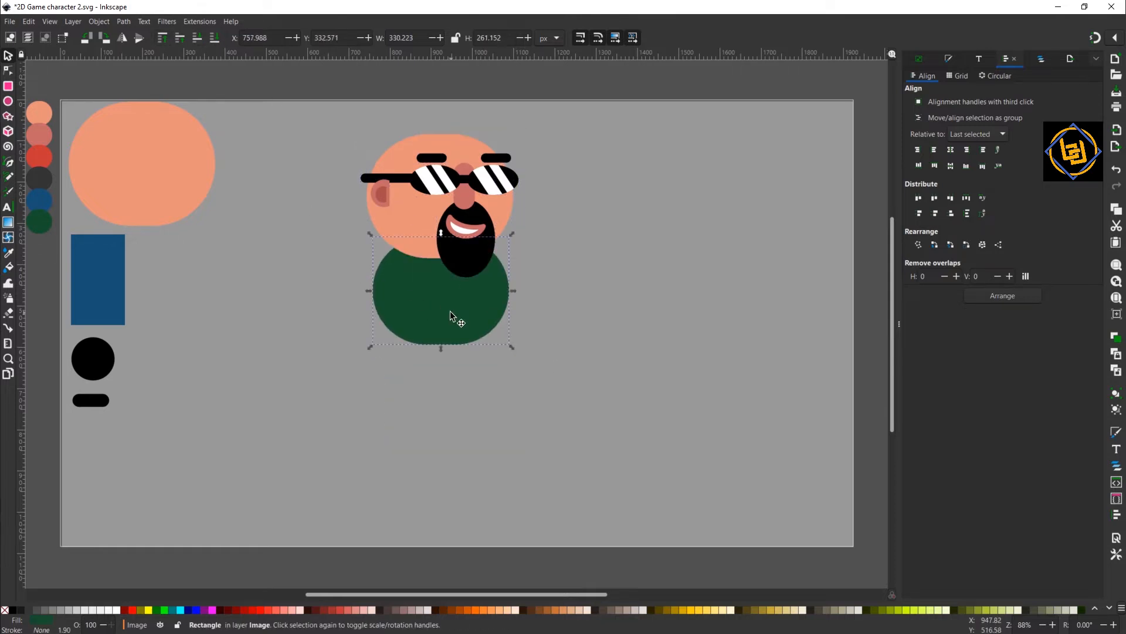
{"action": "left_click", "coordinate": [454, 258], "text": "shift"}
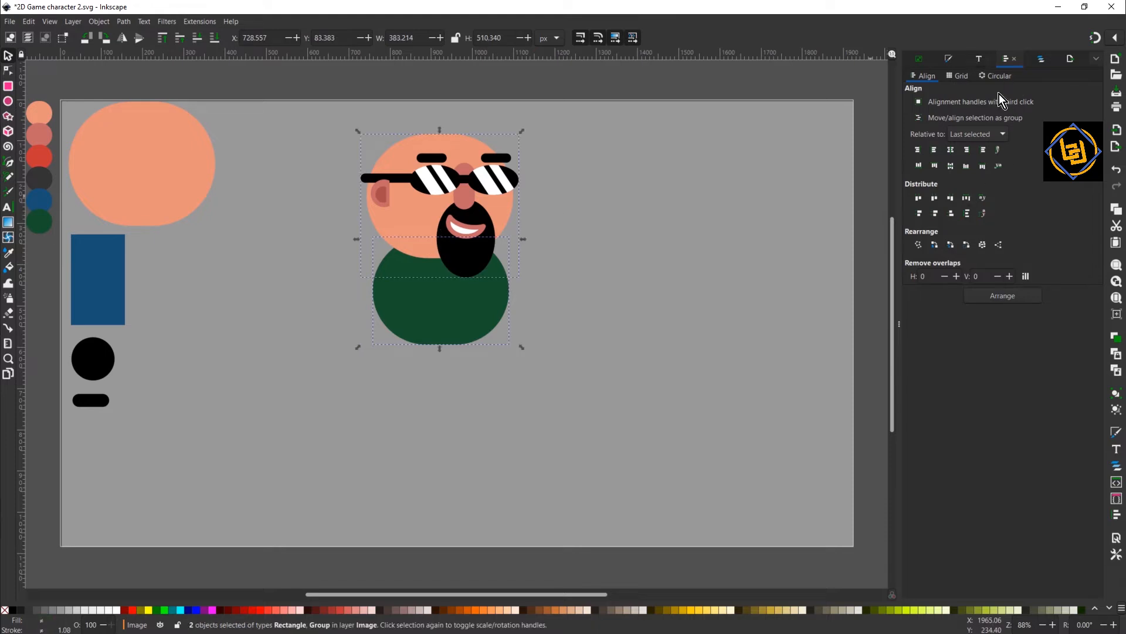
{"action": "left_click", "coordinate": [951, 149]}
{"action": "left_click", "coordinate": [616, 402]}
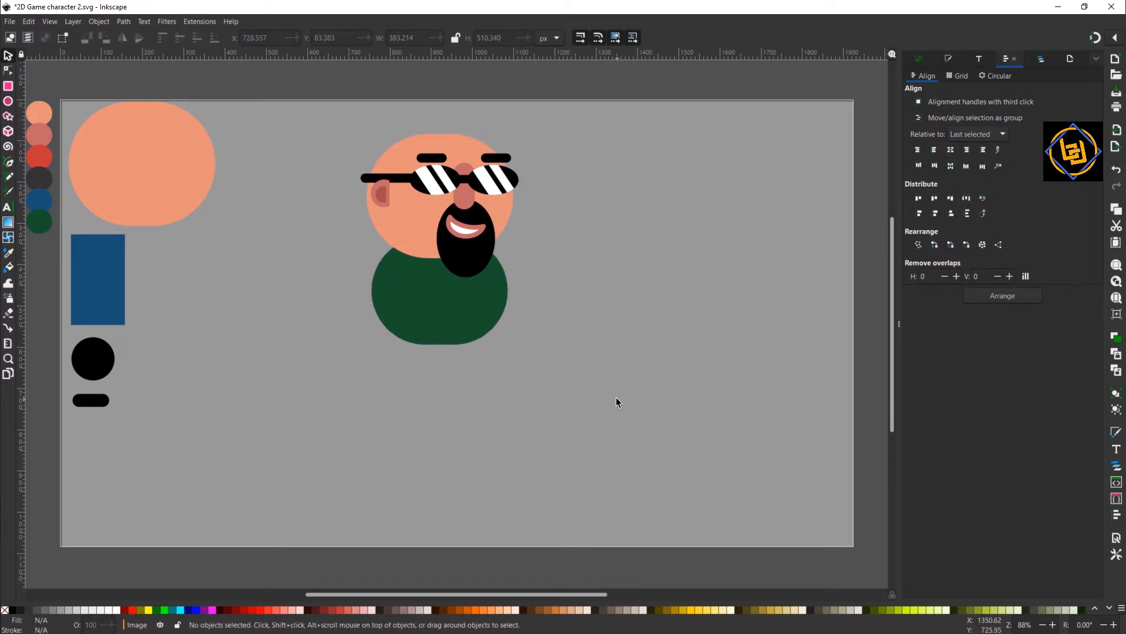
- Select the peach face shape inside the head group together with the green body and centre the two horizontally
{"action": "left_click", "coordinate": [11, 71]}
{"action": "left_click", "coordinate": [412, 239]}
{"action": "left_click", "coordinate": [430, 341], "text": "shift"}
{"action": "left_click", "coordinate": [8, 55]}
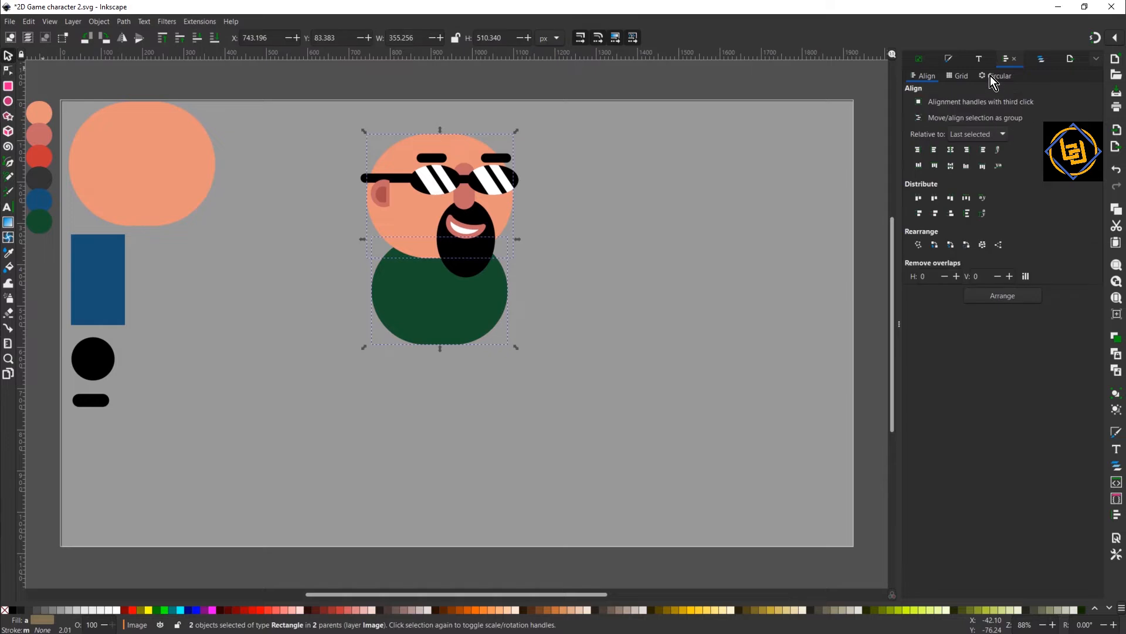
{"action": "left_click", "coordinate": [950, 150]}
{"action": "left_click", "coordinate": [707, 399]}
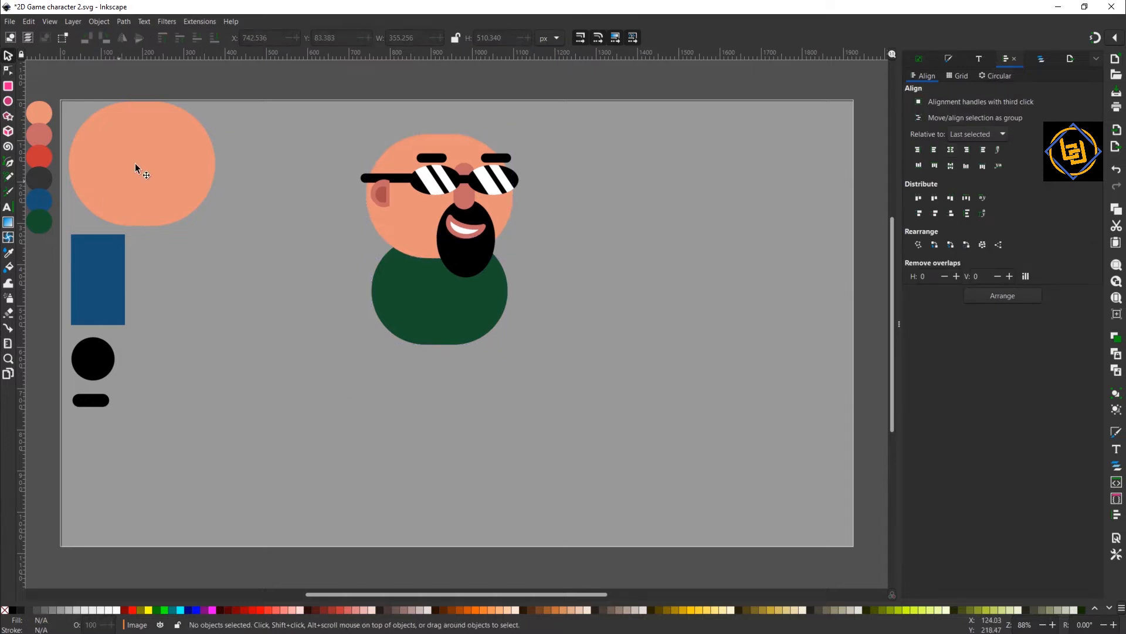
- Make a duplicate of the blue rectangle about 119 × 184 px in size and fully round its corners
{"action": "left_click", "coordinate": [95, 267]}
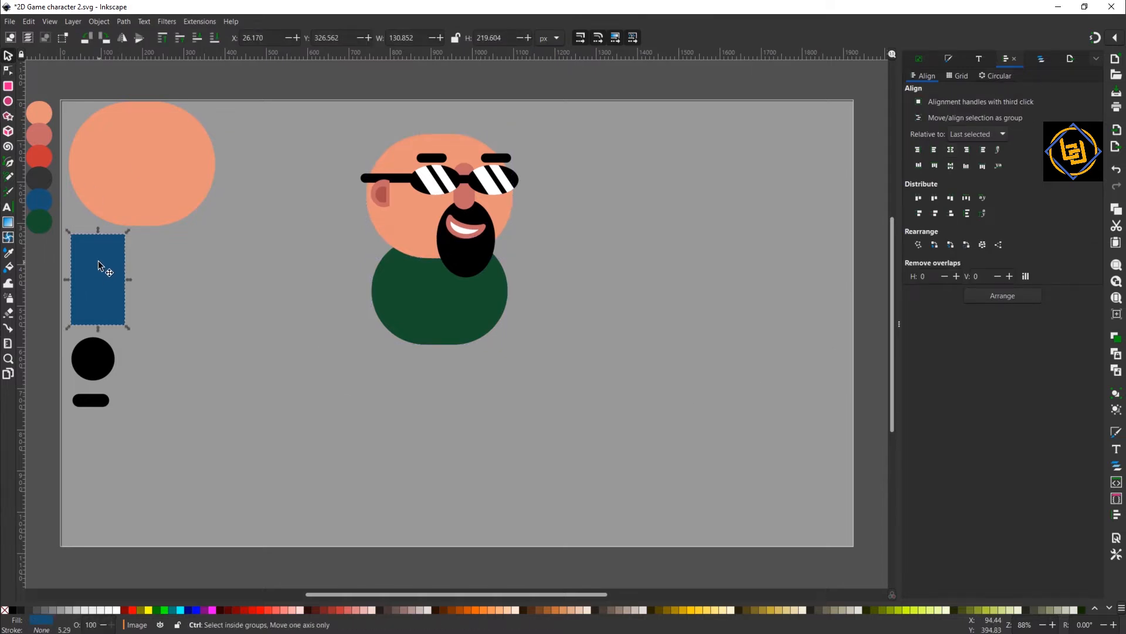
{"action": "key", "text": "ctrl+d"}
{"action": "left_click_drag", "start_coordinate": [99, 262], "coordinate": [244, 304]}
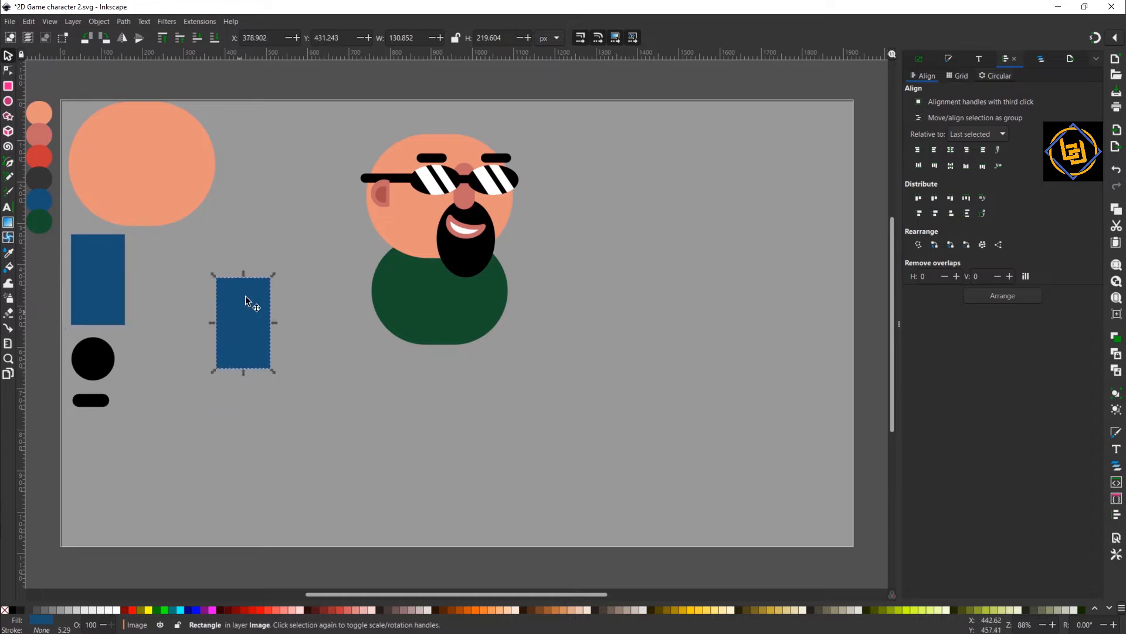
{"action": "left_click_drag", "start_coordinate": [274, 372], "coordinate": [241, 359]}
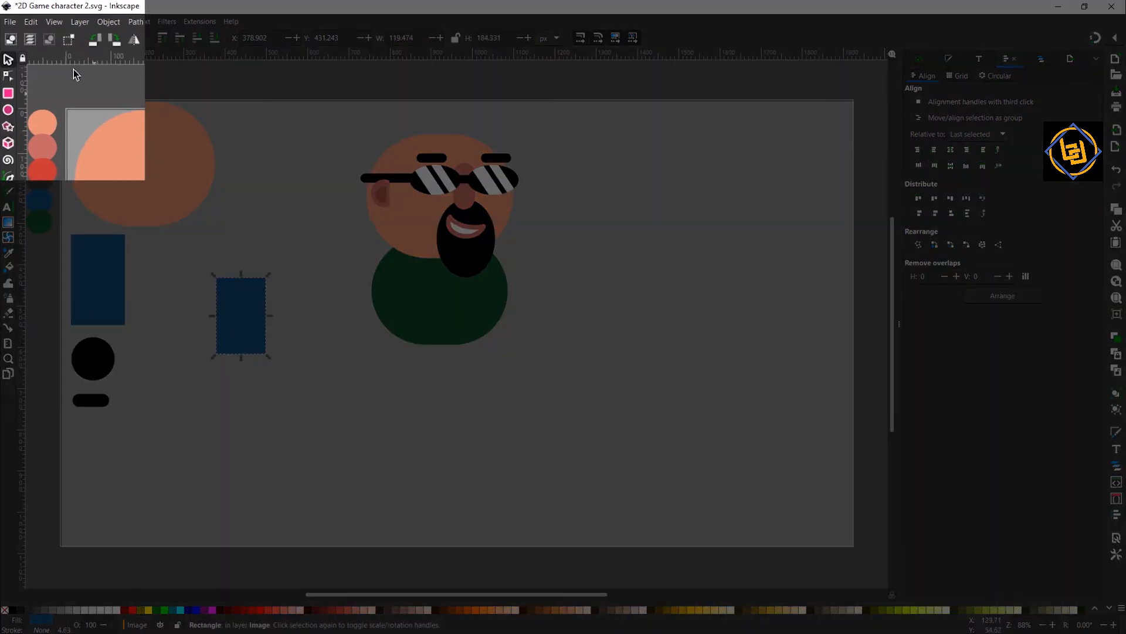
{"action": "left_click", "coordinate": [7, 88]}
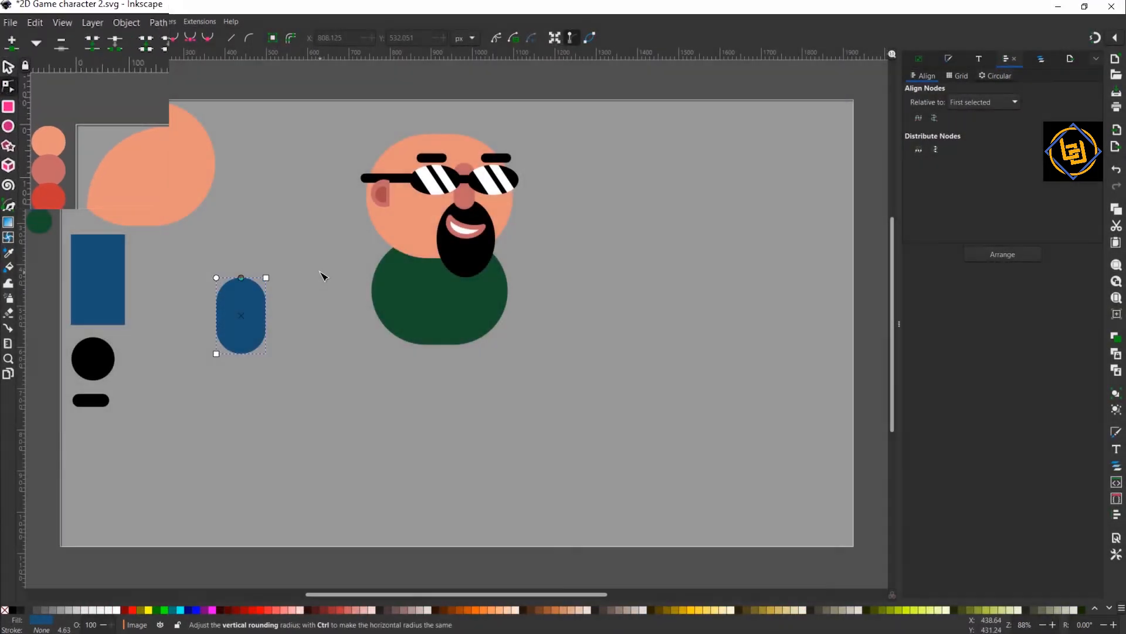
{"action": "left_click", "coordinate": [8, 55]}
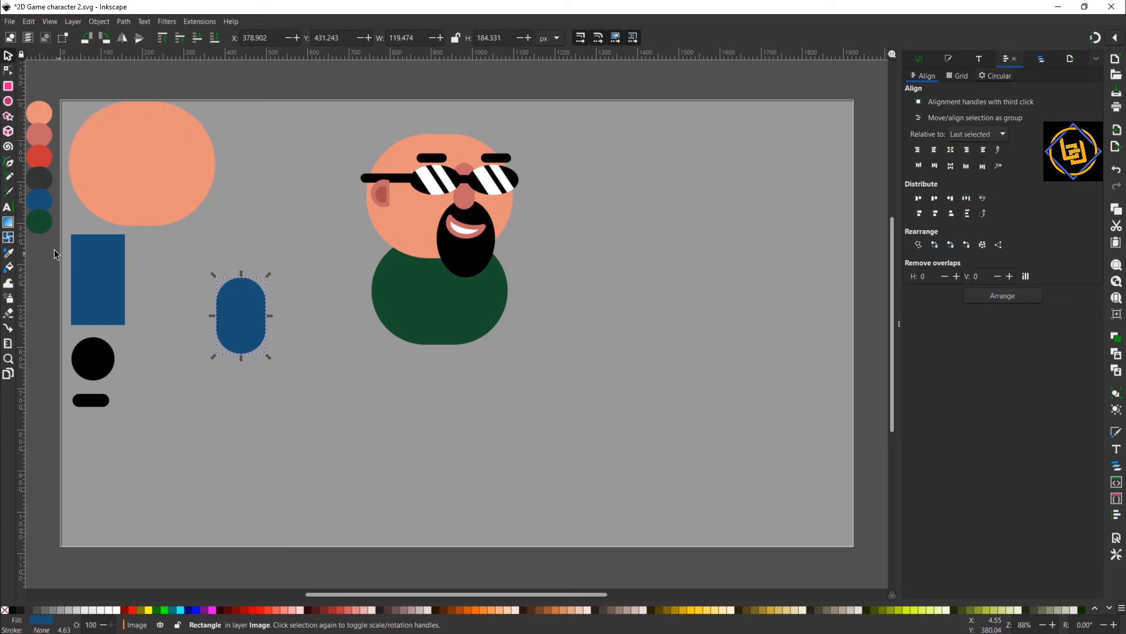
- Fill the rounded shape with the body's sampled green and brighten it to 196337ff
{"action": "left_click", "coordinate": [8, 252]}
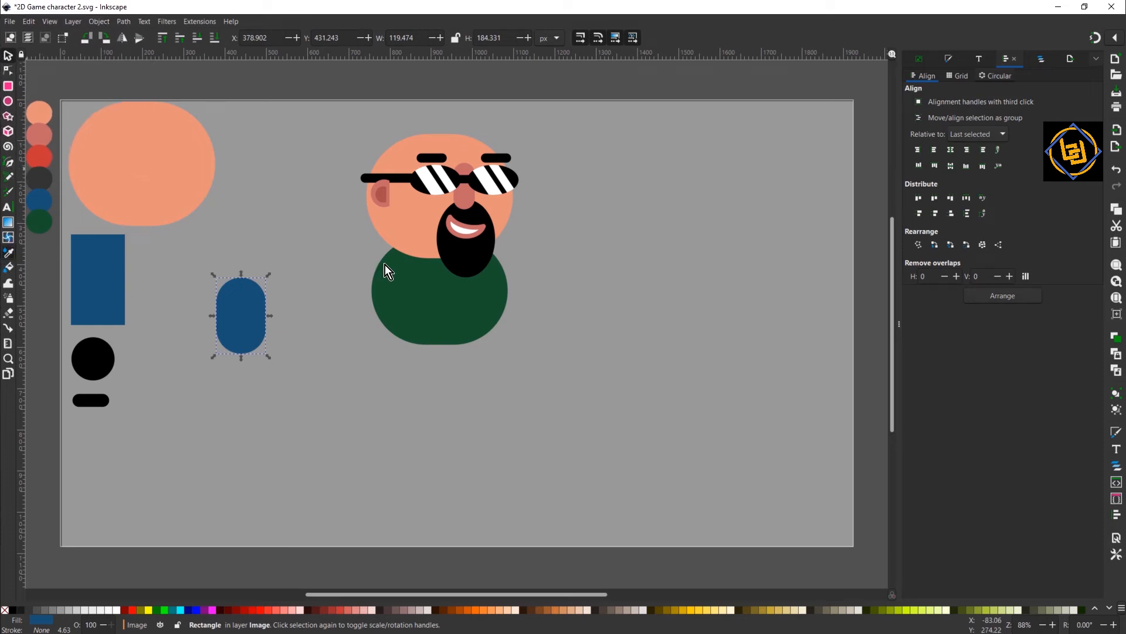
{"action": "left_click", "coordinate": [416, 288]}
{"action": "left_click", "coordinate": [9, 71]}
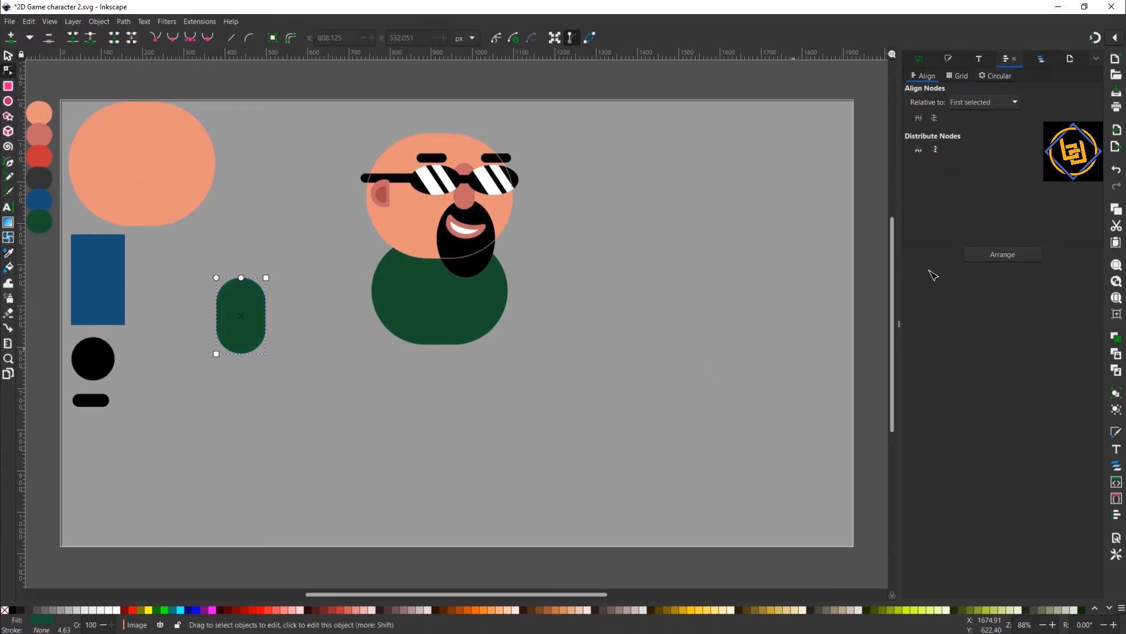
{"action": "left_click", "coordinate": [949, 59]}
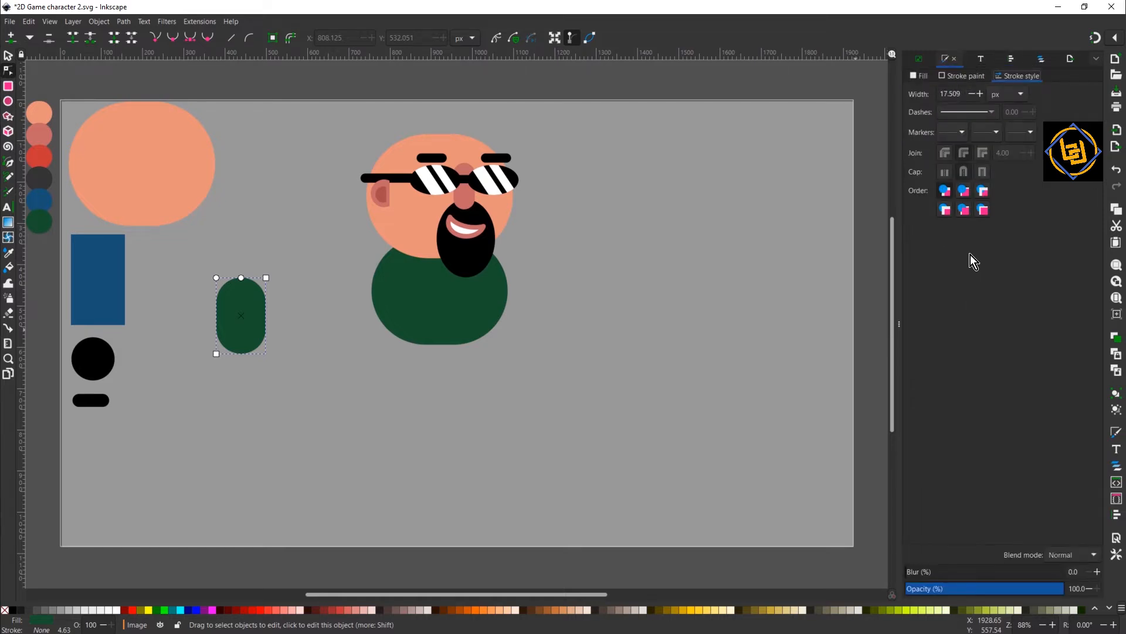
{"action": "left_click", "coordinate": [928, 76]}
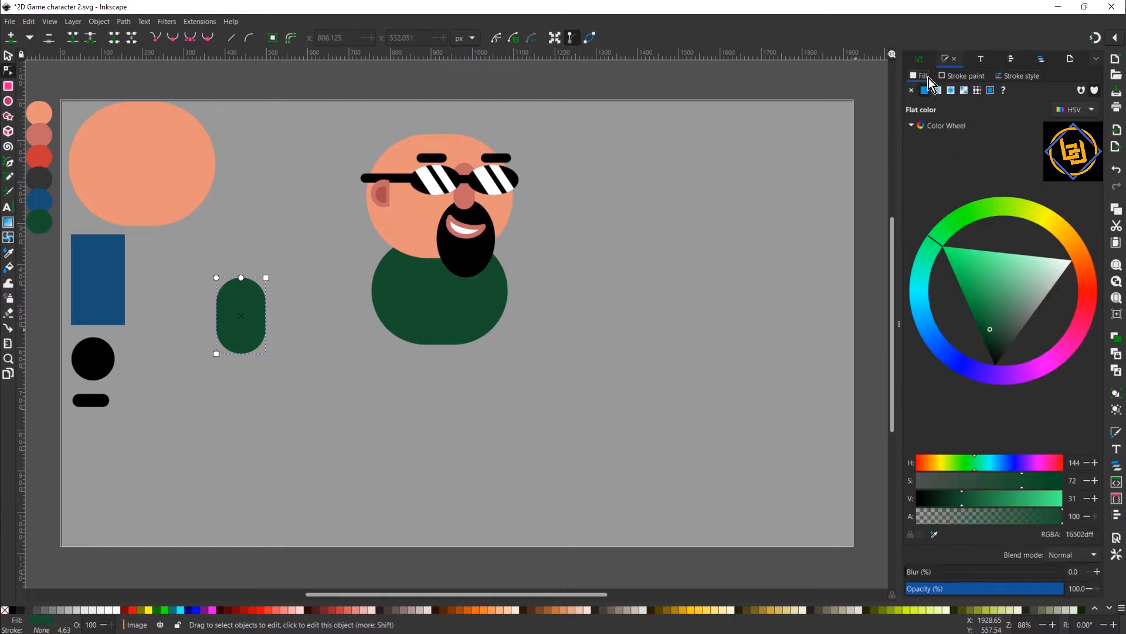
{"action": "left_click", "coordinate": [987, 322]}
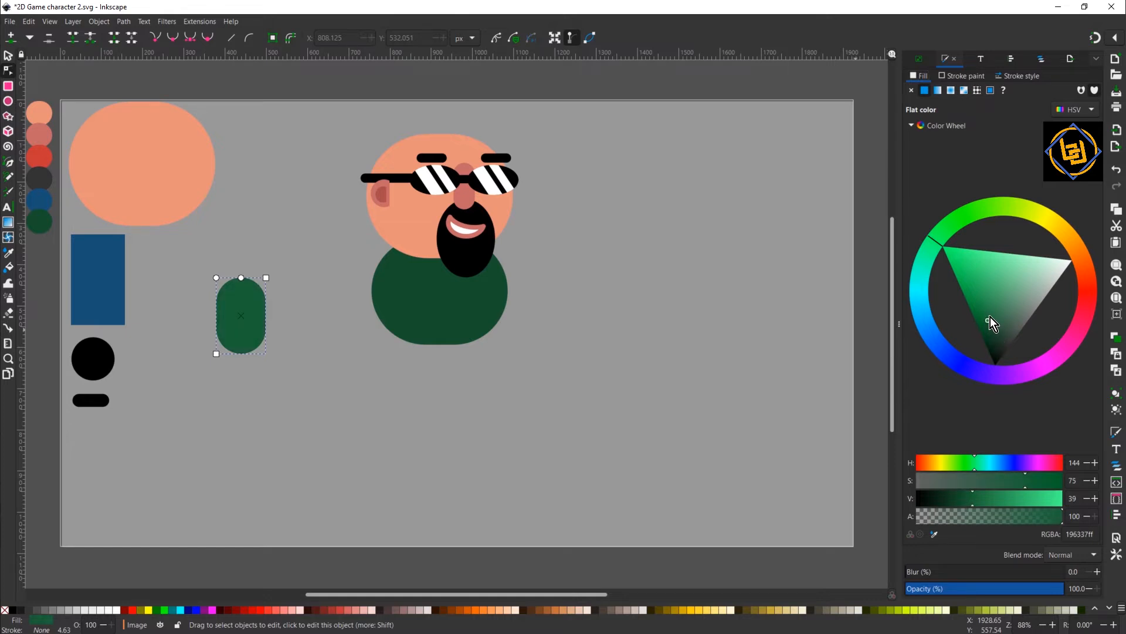
- Lighten the rounded shape's green fill to 247042ff
{"action": "left_click", "coordinate": [990, 317]}
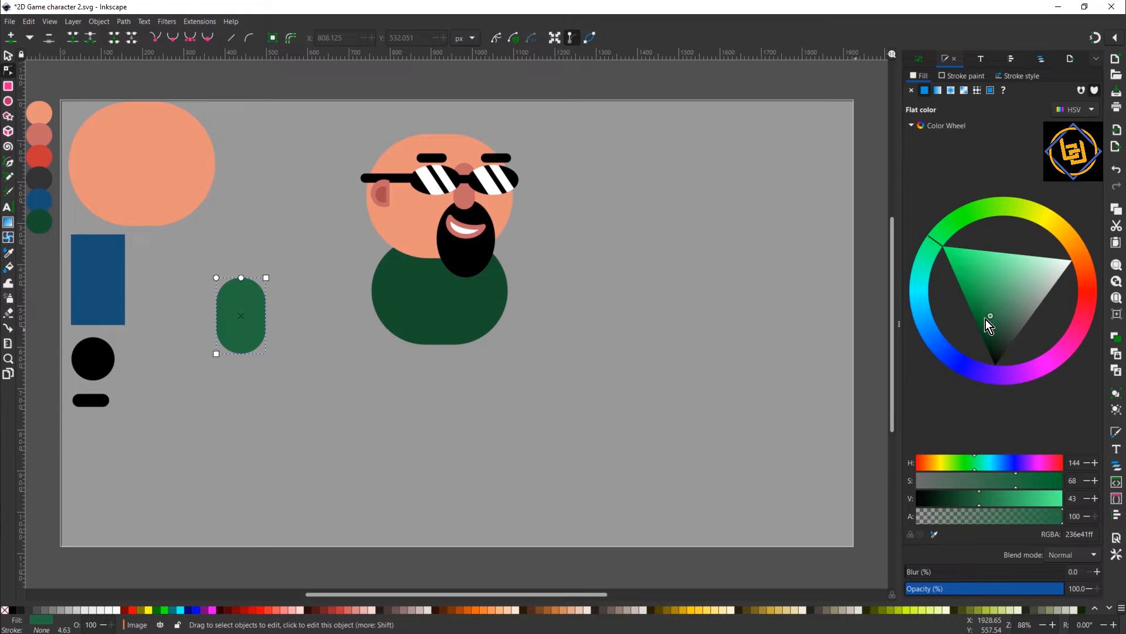
{"action": "left_click", "coordinate": [986, 320]}
{"action": "left_click", "coordinate": [990, 315]}
- Duplicate the green rounded shape and place the copy beside it, between the original and the body
{"action": "left_click", "coordinate": [8, 55]}
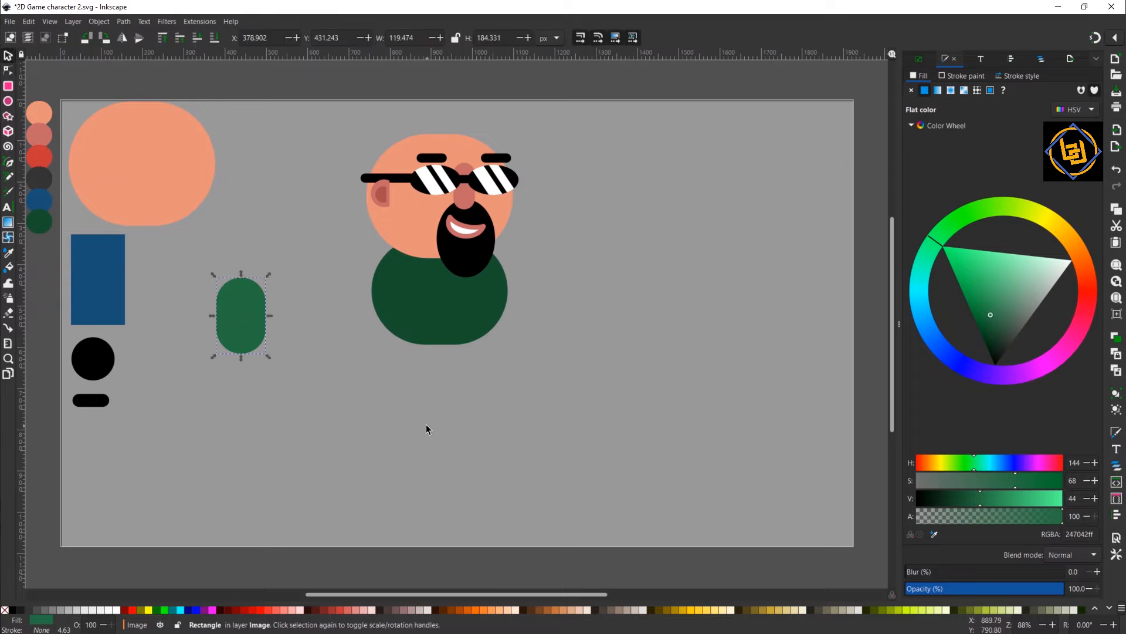
{"action": "key", "text": "ctrl+d"}
{"action": "left_click_drag", "start_coordinate": [251, 321], "coordinate": [321, 328]}
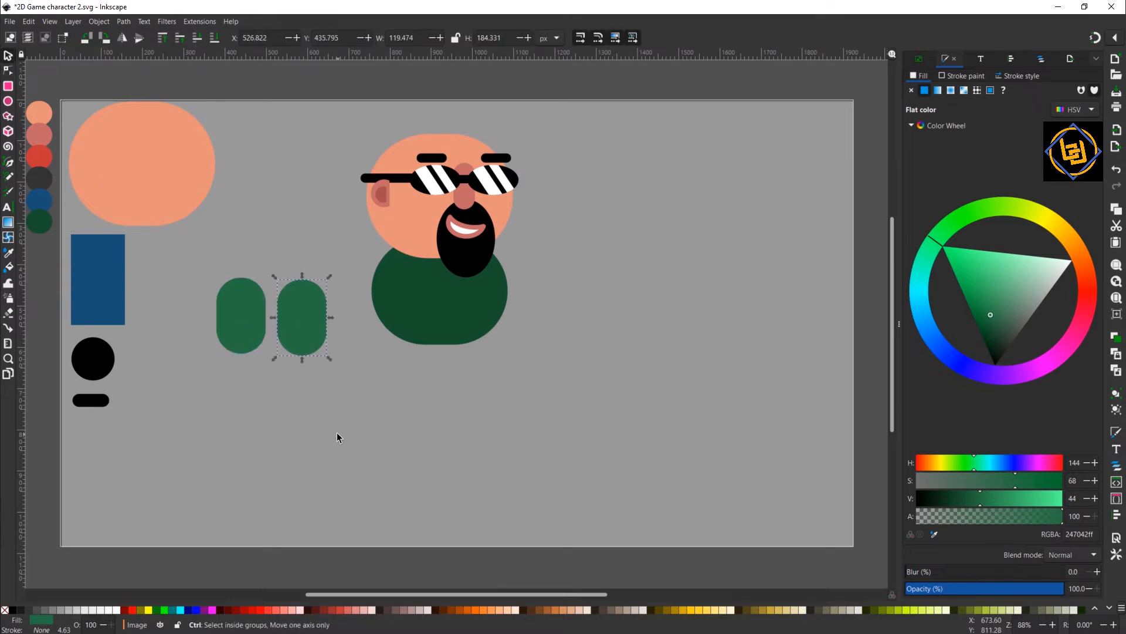
- Draw a rectangle across the lower half of the copied green shape and make its corners square
{"action": "left_click", "coordinate": [8, 87]}
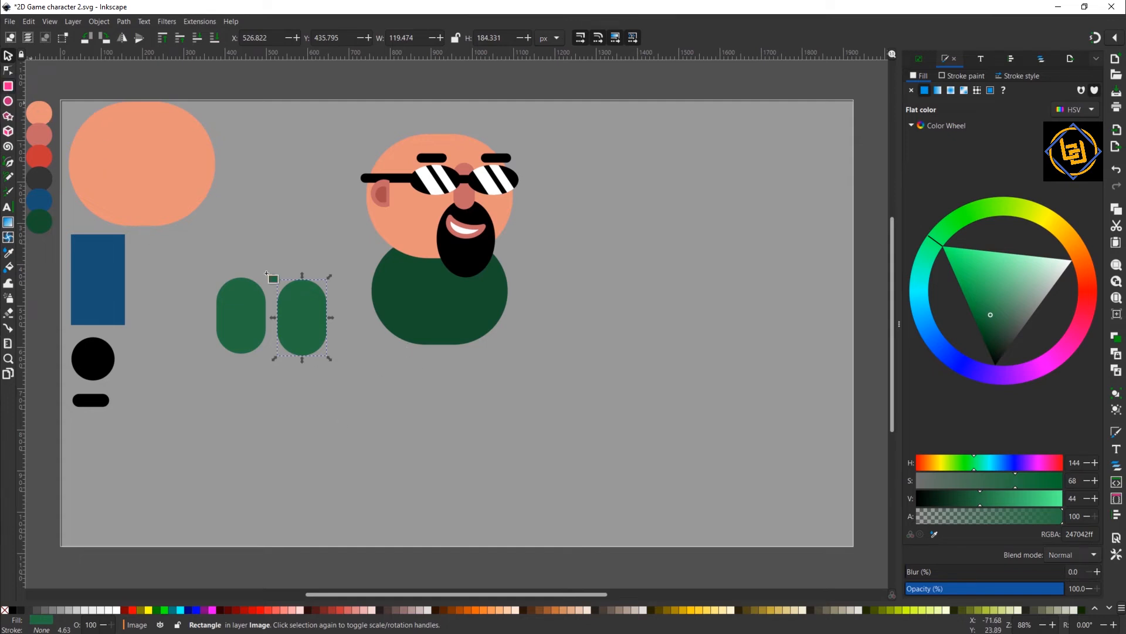
{"action": "mouse_move", "coordinate": [270, 315]}
{"action": "left_mouse_down"}
{"action": "mouse_move", "coordinate": [326, 334]}
{"action": "mouse_move", "coordinate": [354, 379]}
{"action": "mouse_move", "coordinate": [358, 356]}
{"action": "left_mouse_up"}
{"action": "key", "text": "n"}
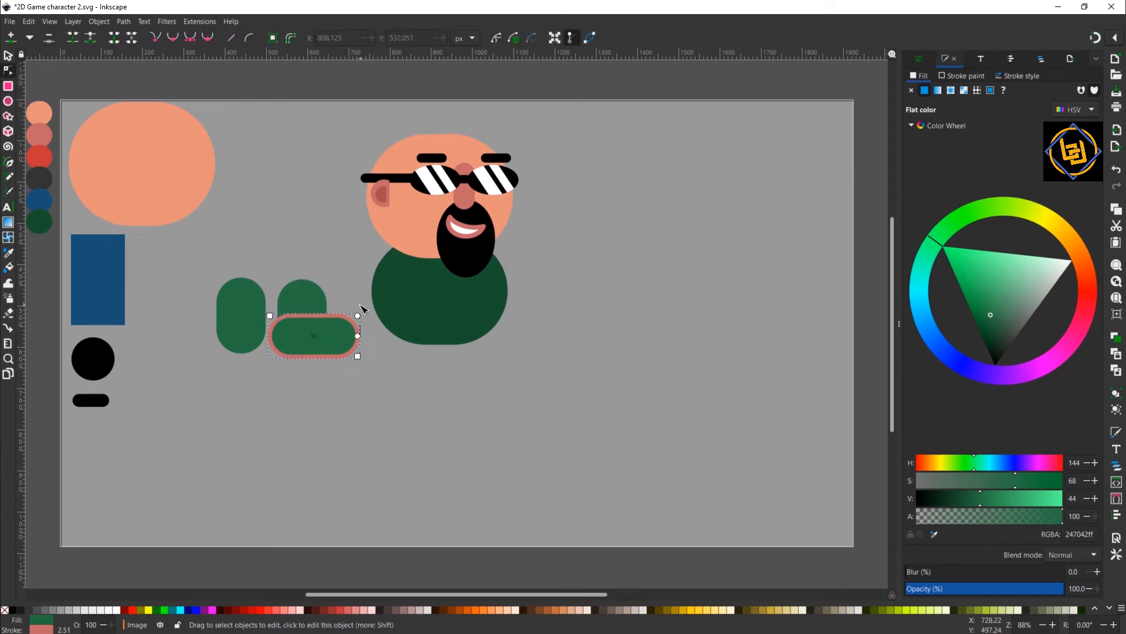
{"action": "key", "text": "Escape"}
{"action": "left_click", "coordinate": [352, 335]}
{"action": "left_click_drag", "start_coordinate": [357, 336], "coordinate": [358, 314]}
- Subtract the rectangle from a duplicate of the second green shape, keeping only the upper half on top of the full shape
{"action": "left_click", "coordinate": [8, 56]}
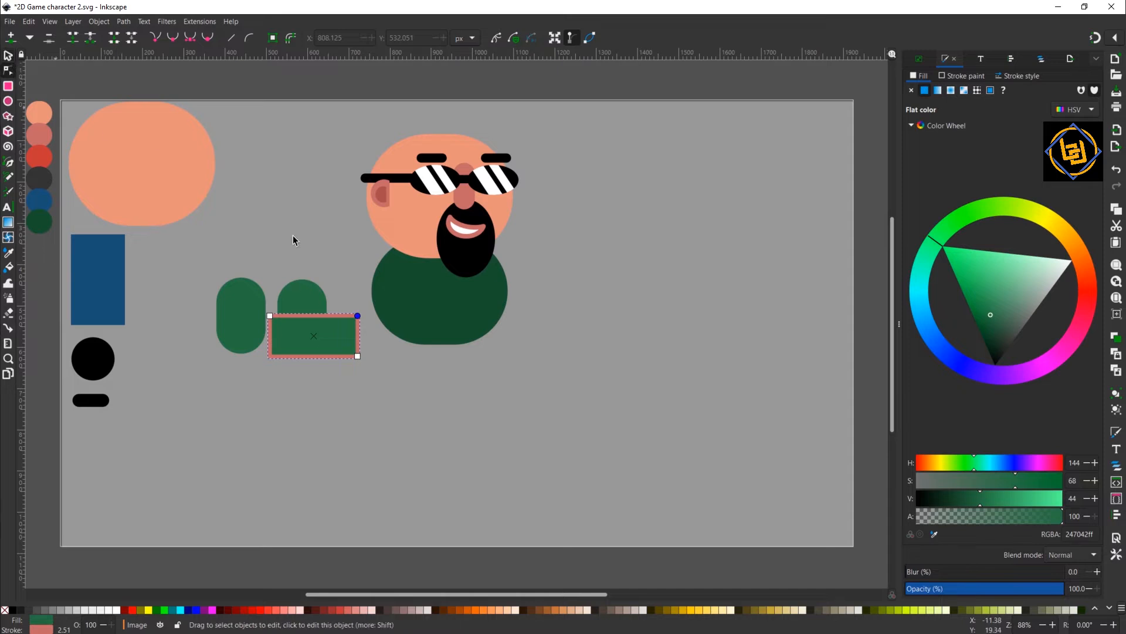
{"action": "left_click", "coordinate": [299, 283], "text": "shift"}
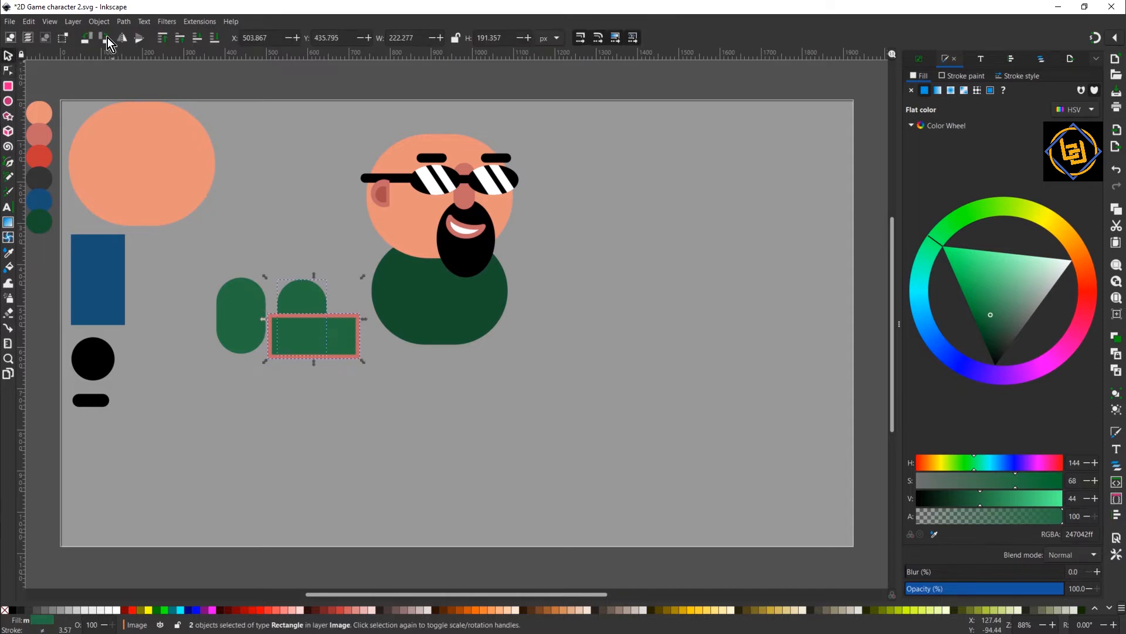
{"action": "left_click", "coordinate": [126, 22]}
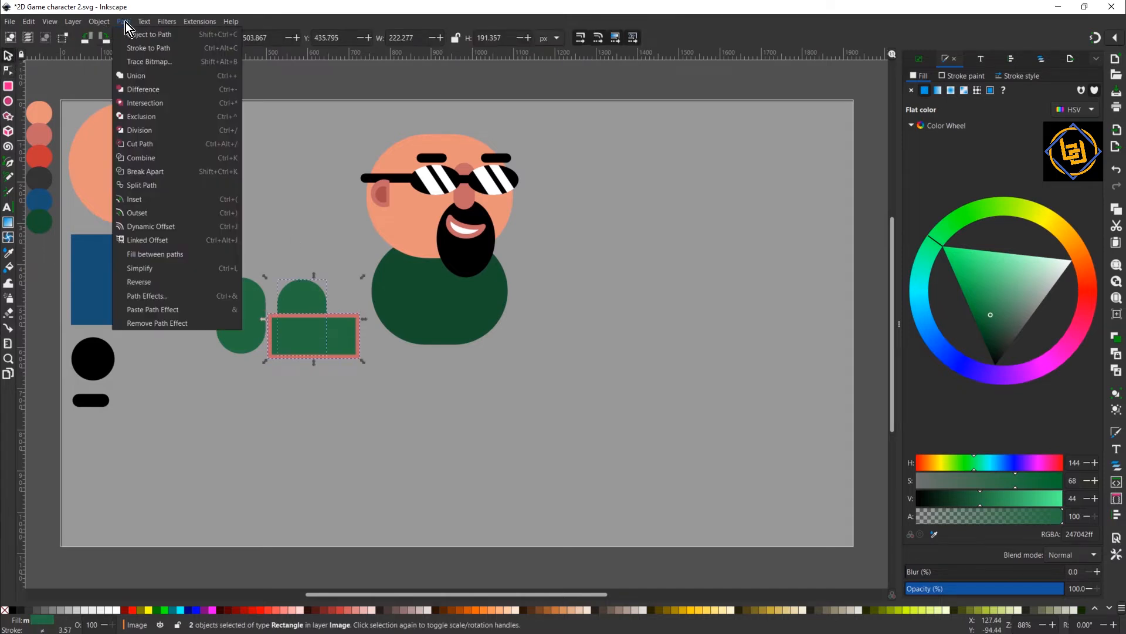
{"action": "left_click", "coordinate": [139, 89]}
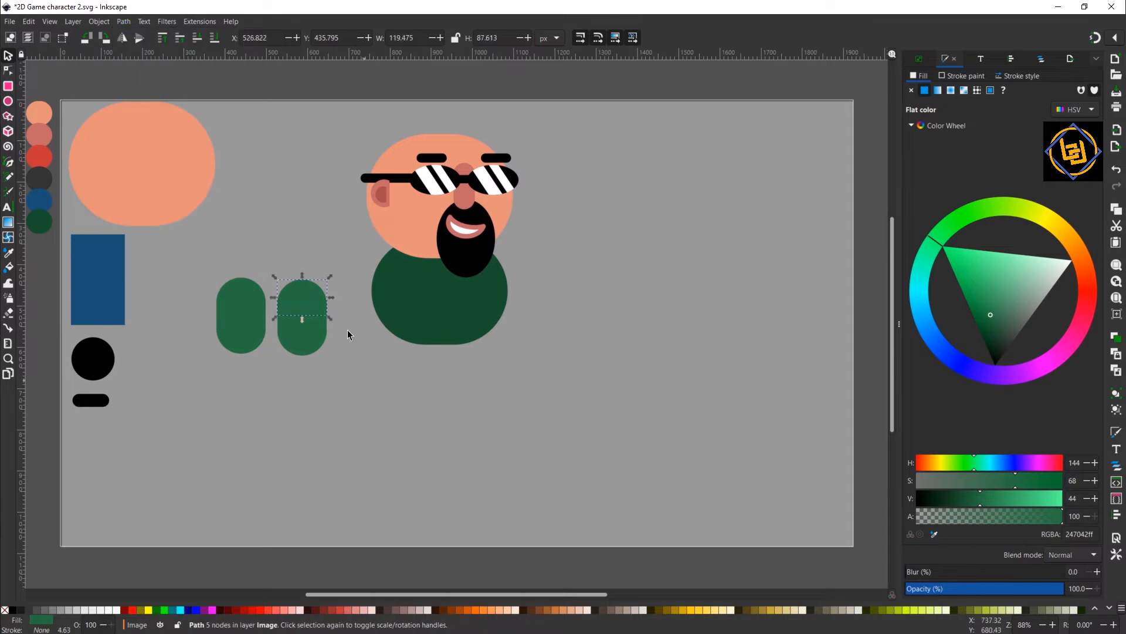
- Fill the cut upper half with the peach skin colour ea9278ff sampled from the large face shape
{"action": "left_click", "coordinate": [347, 331]}
{"action": "left_click", "coordinate": [290, 295]}
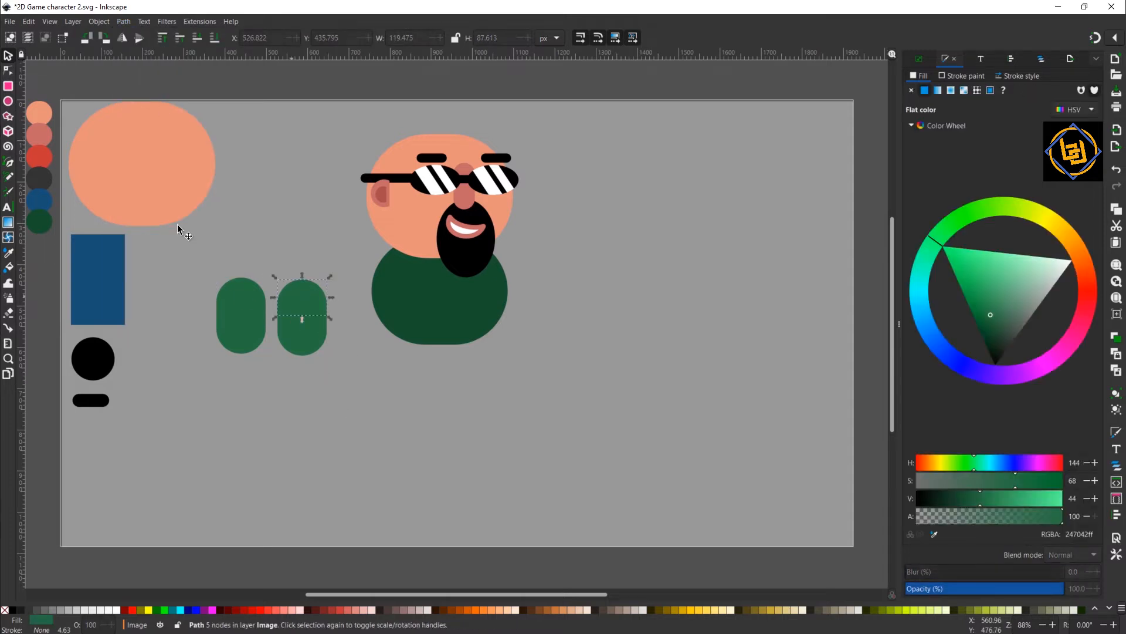
{"action": "left_click", "coordinate": [10, 257]}
{"action": "left_click", "coordinate": [191, 182]}
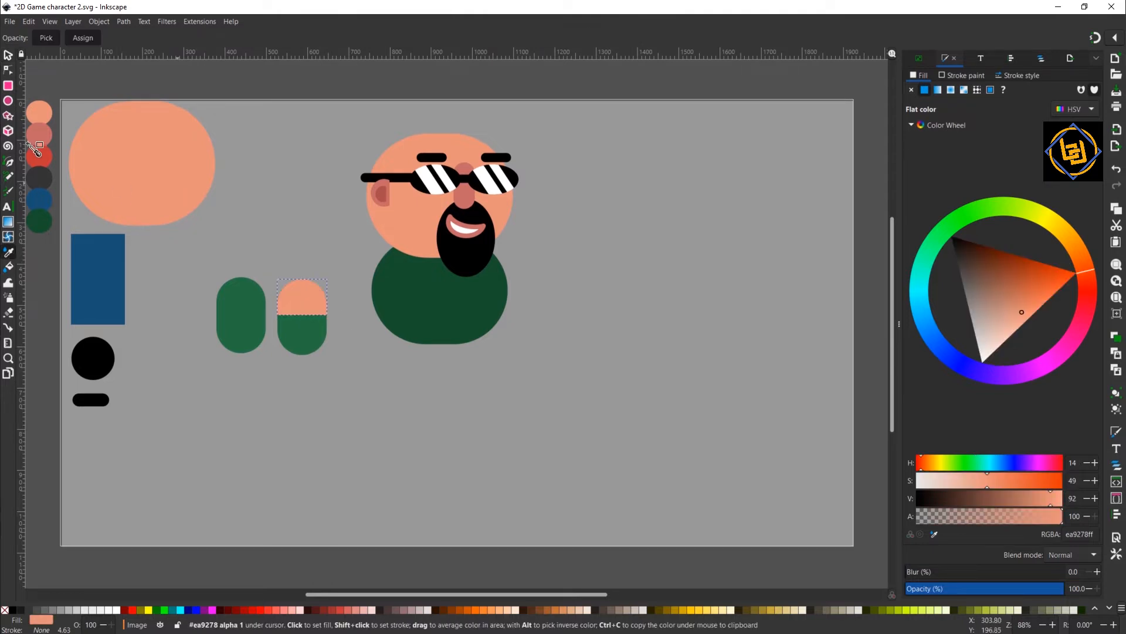
{"action": "key", "text": "s"}
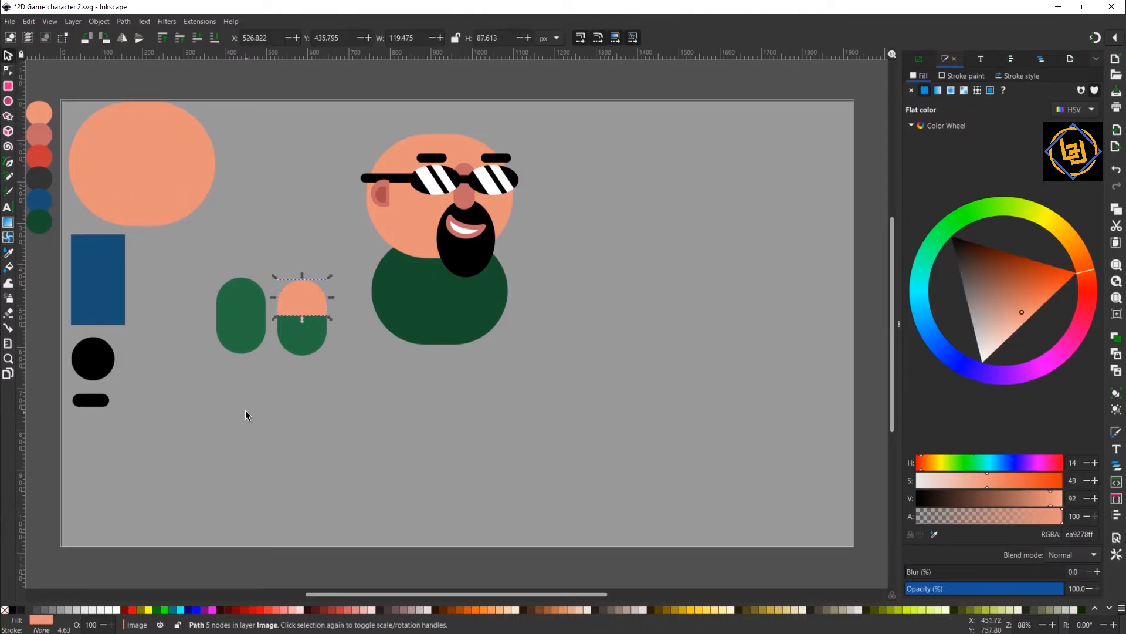
- Duplicate the small black rounded bar, place it below the arm shapes and shrink it to about 73 × 12 px
{"action": "left_click", "coordinate": [245, 410]}
{"action": "left_click", "coordinate": [101, 401]}
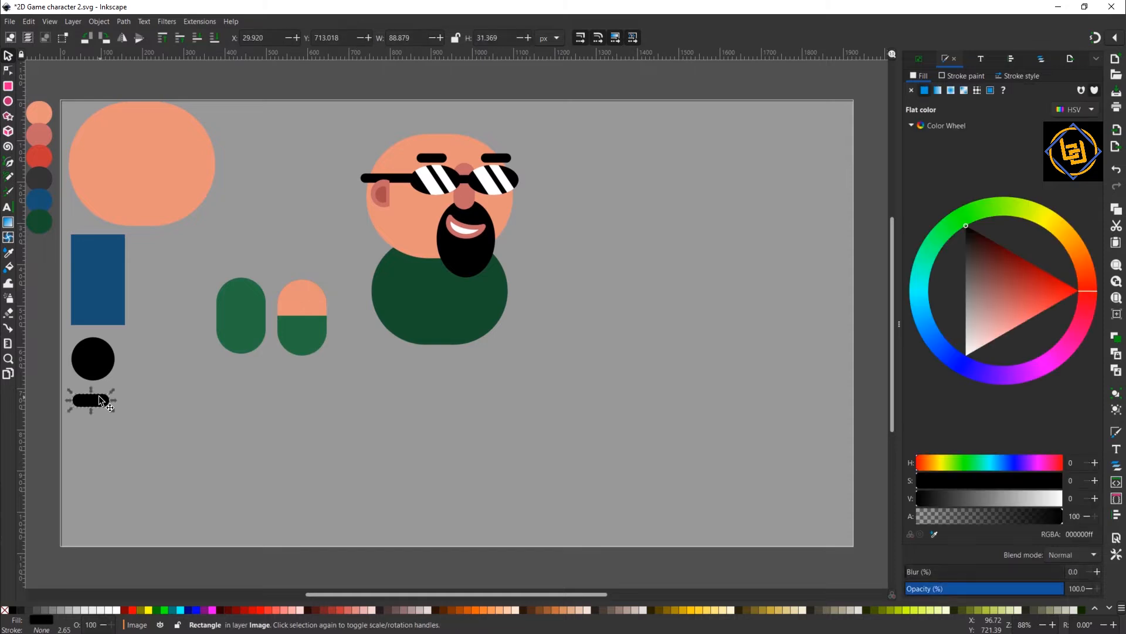
{"action": "key", "text": "ctrl+d"}
{"action": "left_click_drag", "start_coordinate": [100, 401], "coordinate": [199, 385]}
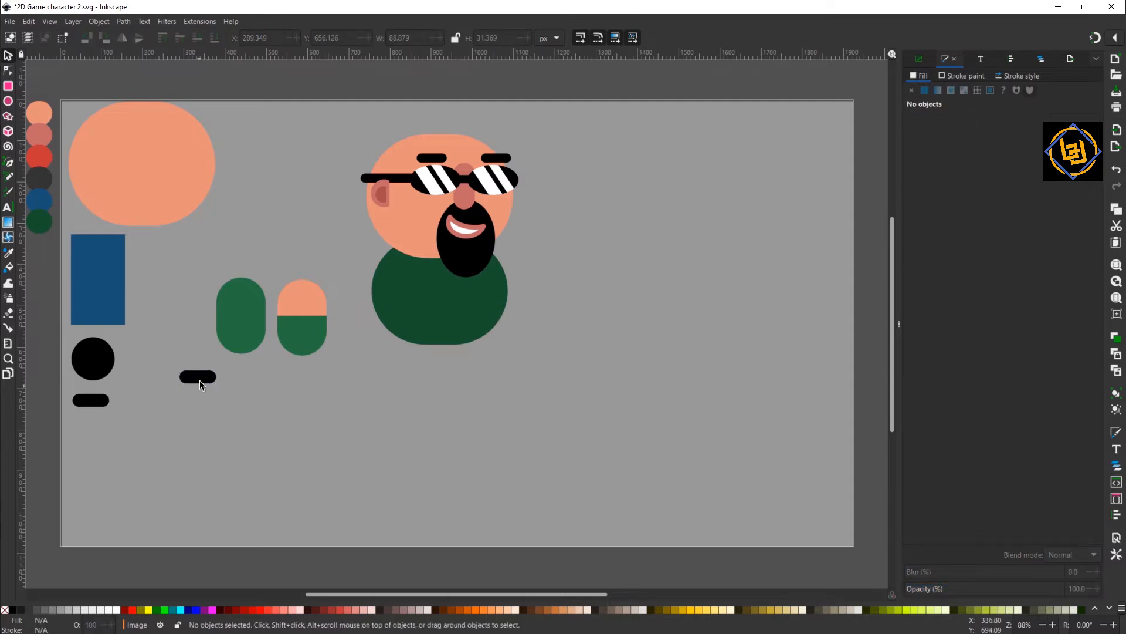
{"action": "left_click", "coordinate": [200, 380]}
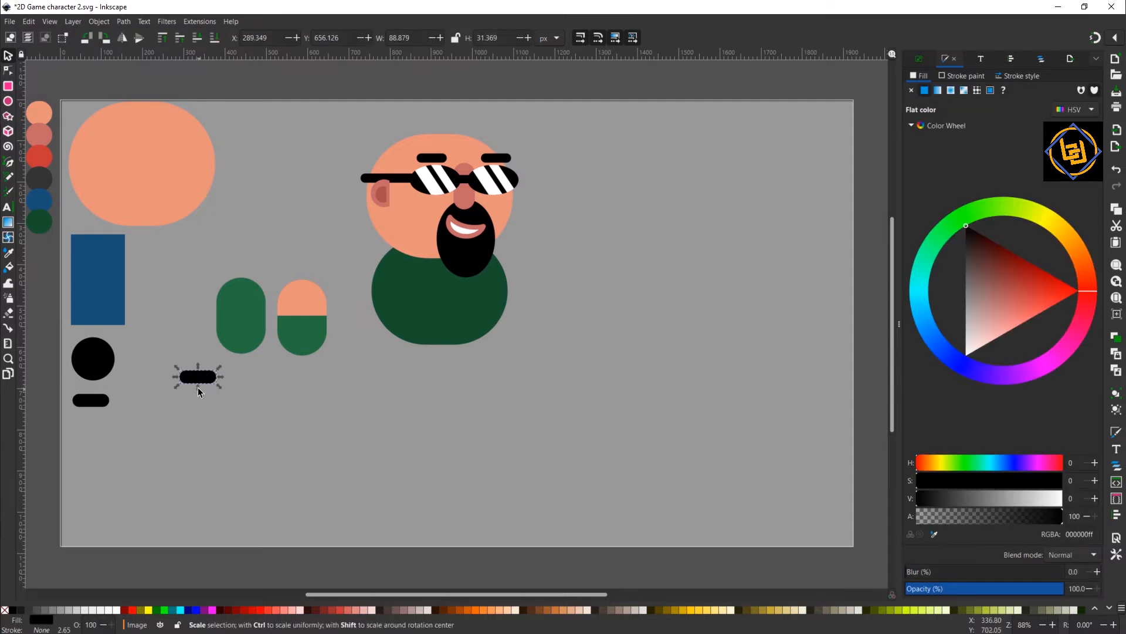
{"action": "left_click_drag", "start_coordinate": [198, 388], "coordinate": [199, 378]}
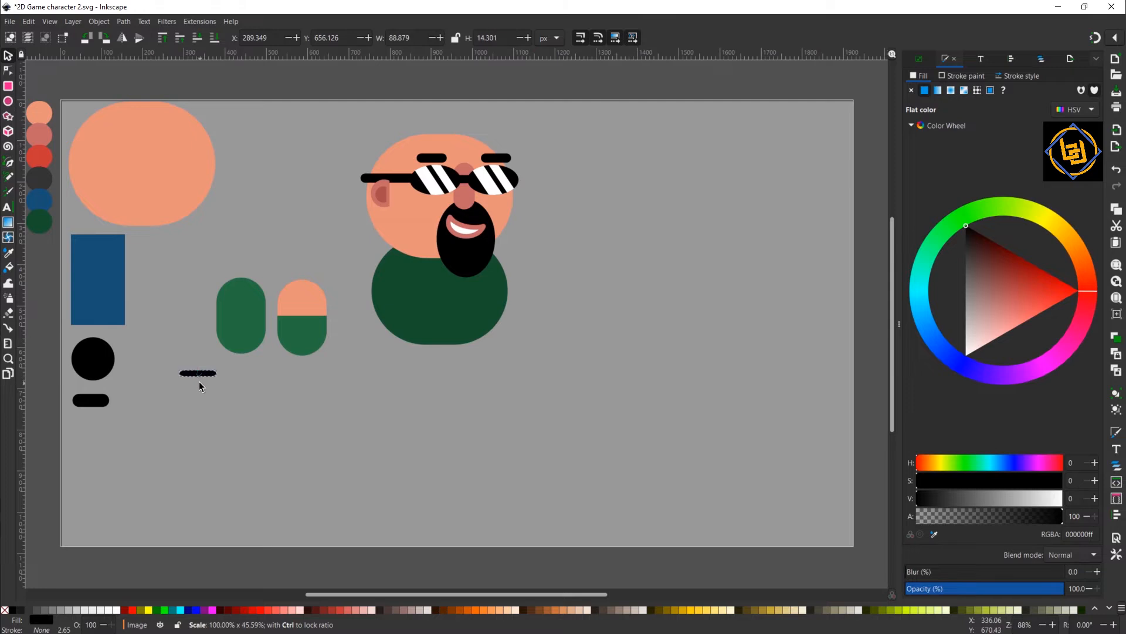
{"action": "left_click_drag", "start_coordinate": [218, 377], "coordinate": [208, 380]}
- Duplicate the thin black bar and position the copy 16 px directly below it
{"action": "left_click", "coordinate": [193, 373]}
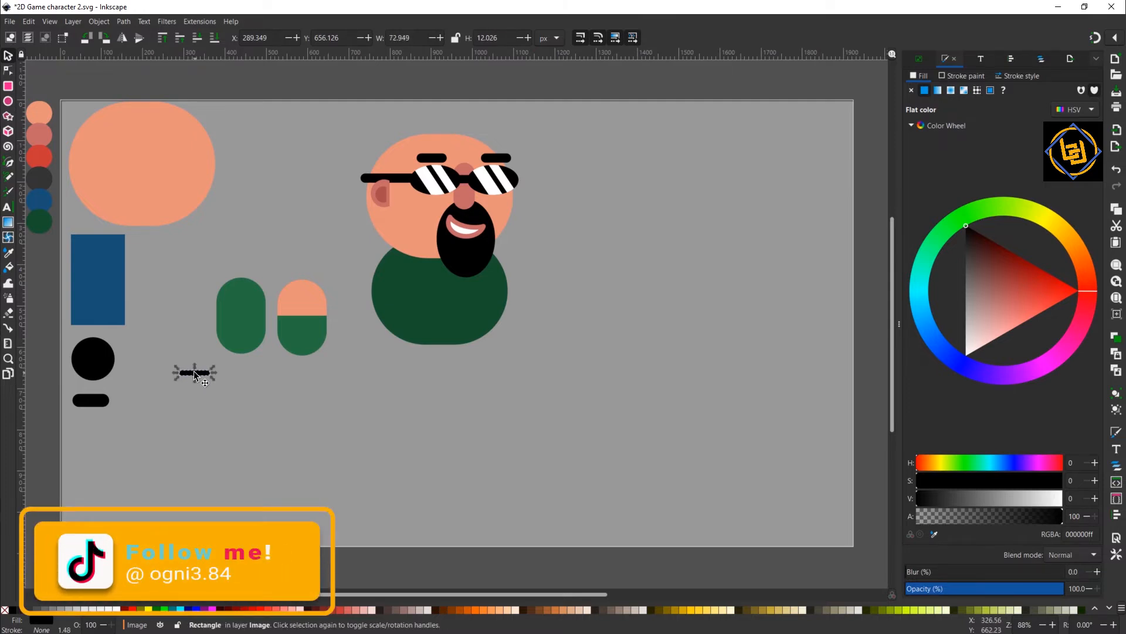
{"action": "key", "text": "ctrl+d"}
{"action": "key", "text": "shift+Down"}
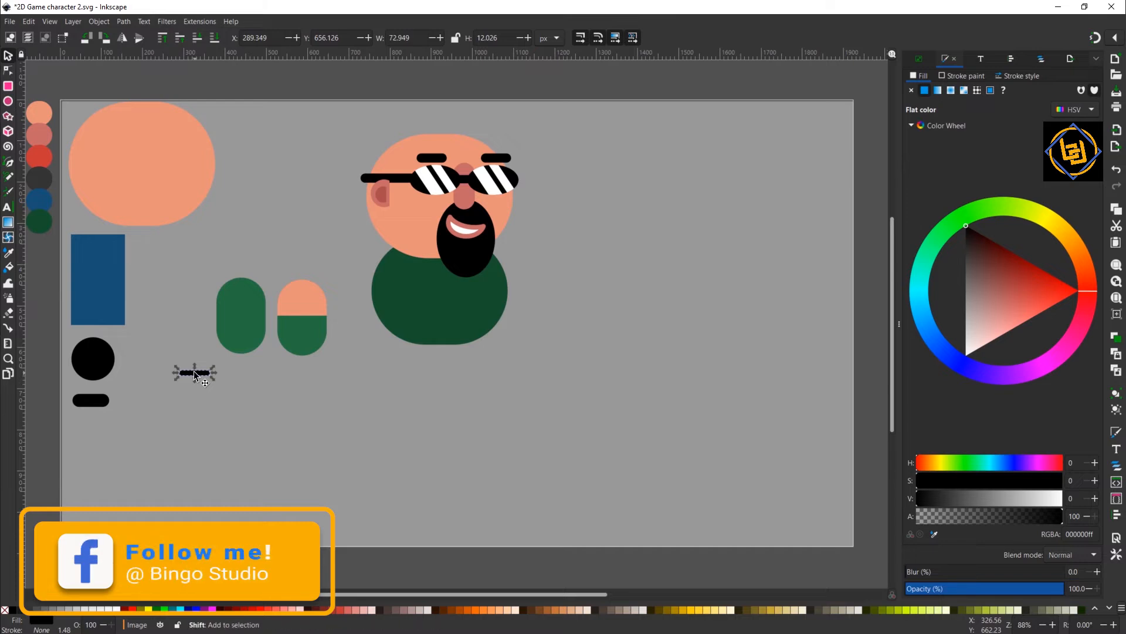
{"action": "key", "text": "Up"}
{"action": "key", "text": "Up"}
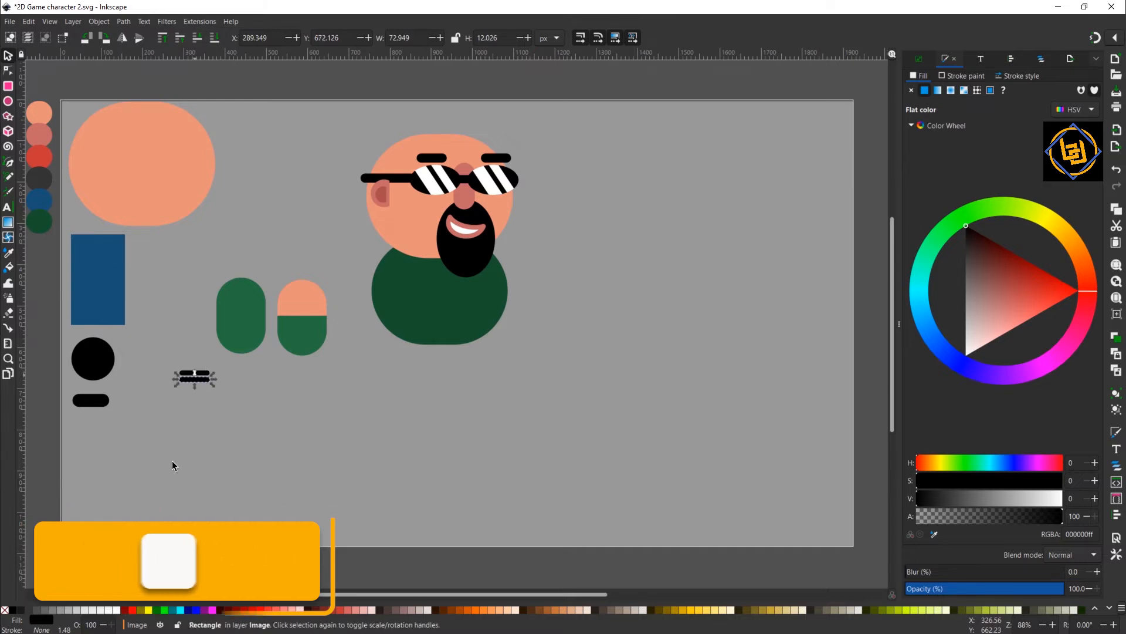
- Fill both thin bars with the dusty pink c56767ff sampled from the palette circles
{"action": "left_click_drag", "start_coordinate": [176, 363], "coordinate": [240, 388]}
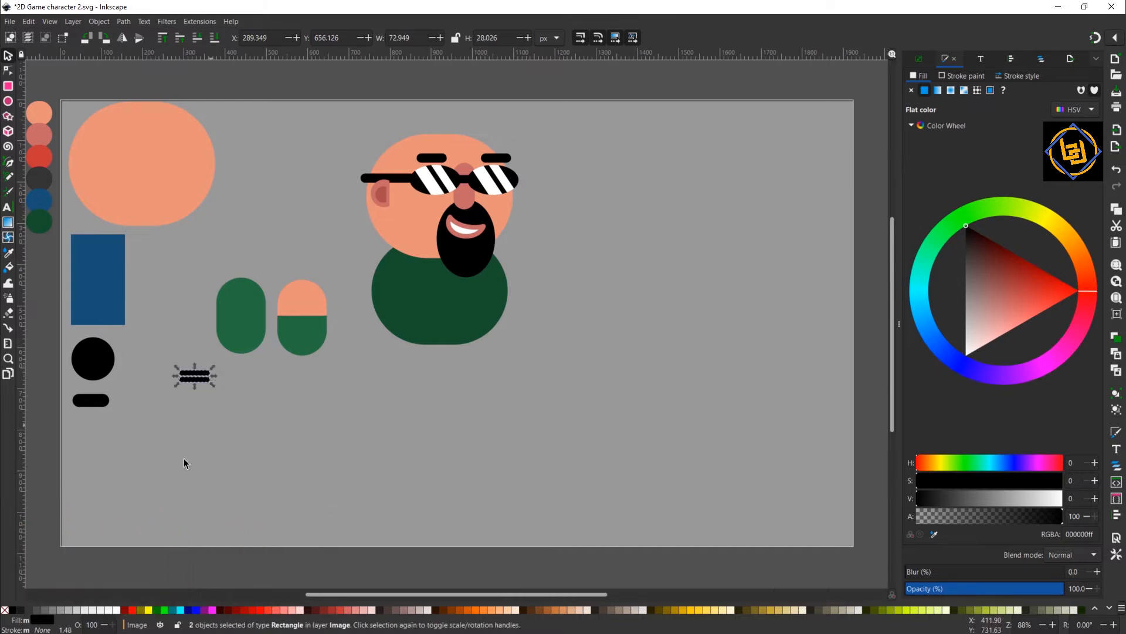
{"action": "left_click", "coordinate": [8, 252]}
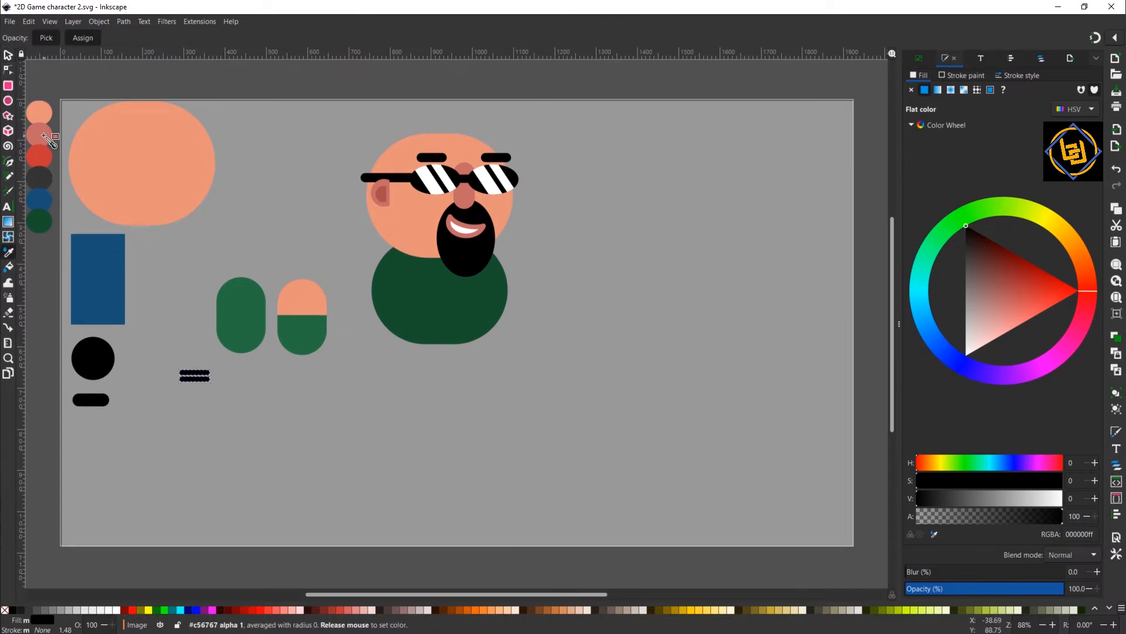
{"action": "left_click", "coordinate": [45, 136]}
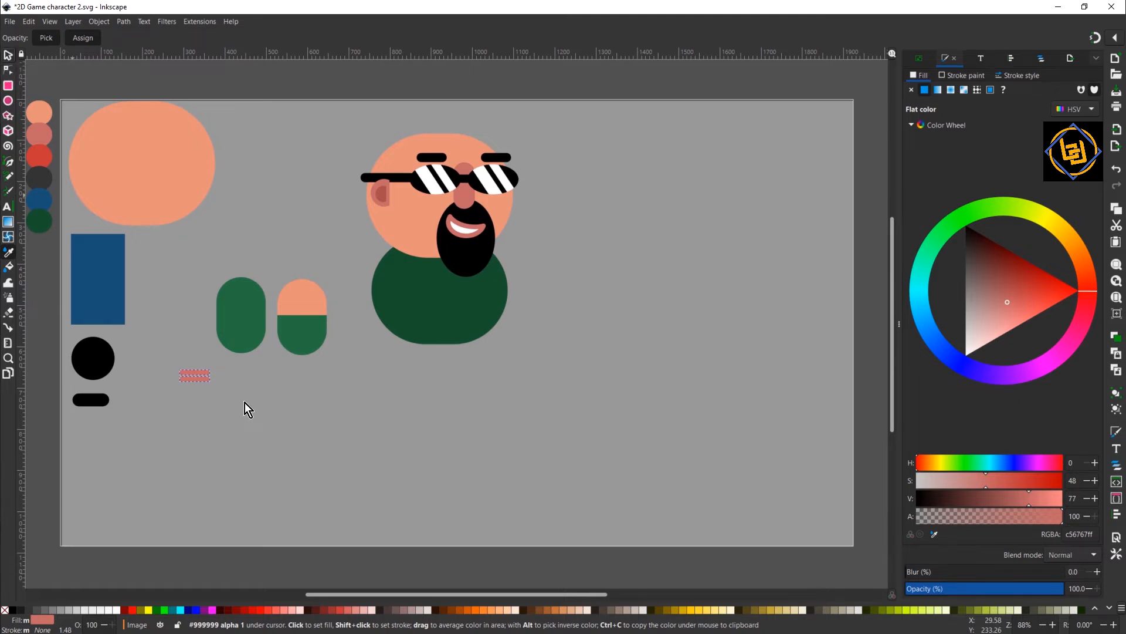
{"action": "left_click", "coordinate": [769, 140]}
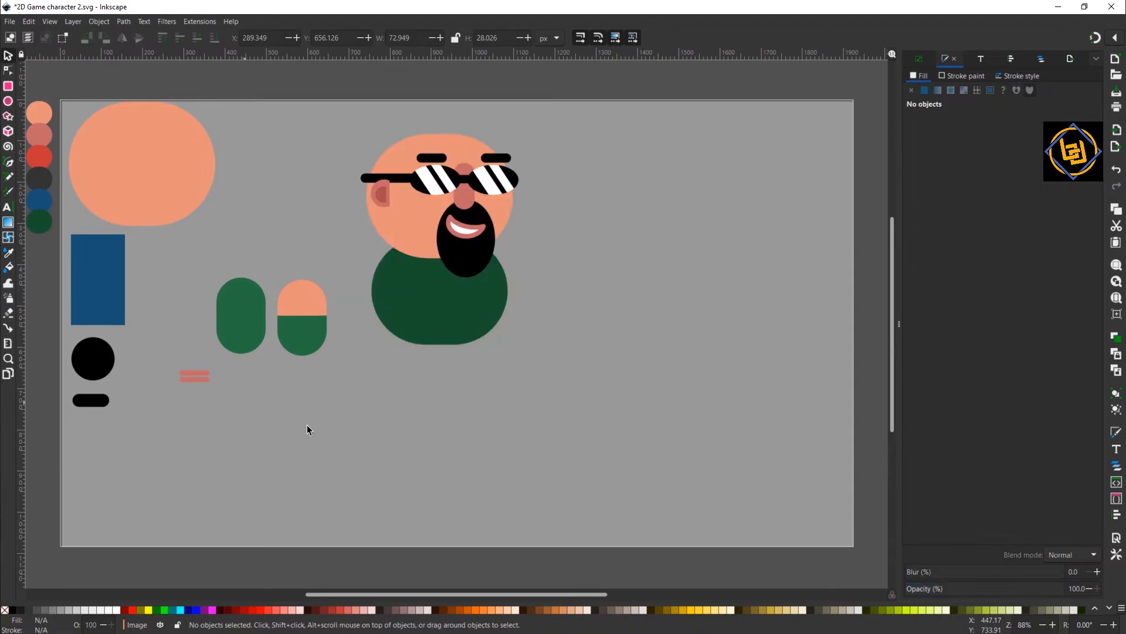
- Group the two pink bars, place them on the peach hand, then centre hand, forearm and bars horizontally and group them
{"action": "left_click_drag", "start_coordinate": [154, 354], "coordinate": [252, 458]}
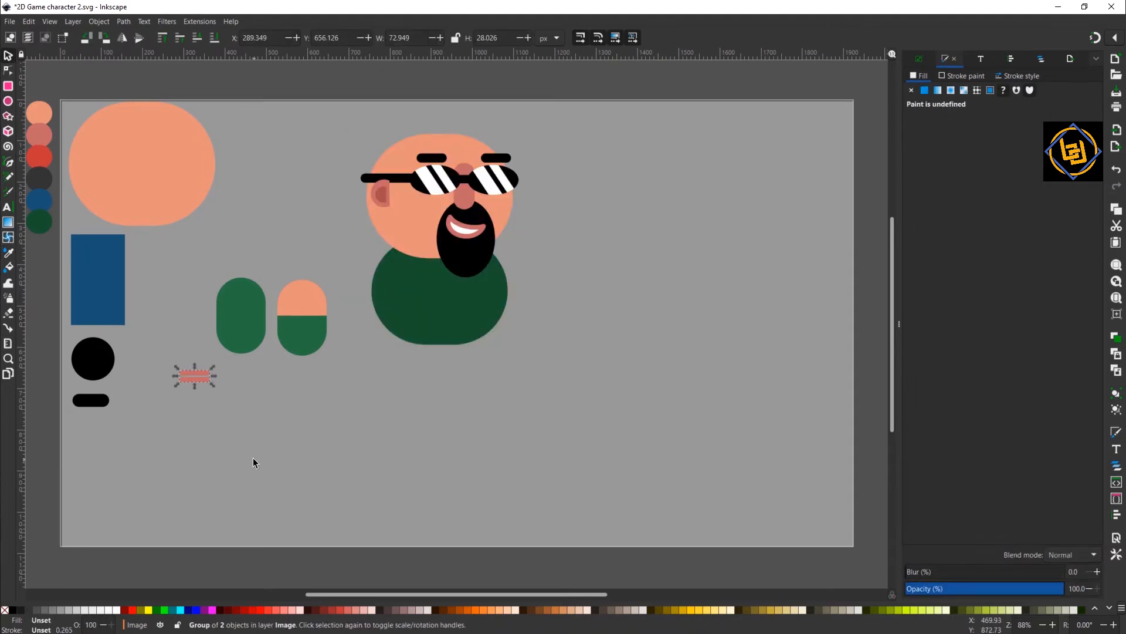
{"action": "left_click_drag", "start_coordinate": [211, 374], "coordinate": [308, 303]}
{"action": "left_click_drag", "start_coordinate": [271, 268], "coordinate": [339, 382]}
{"action": "left_click", "coordinate": [1007, 59]}
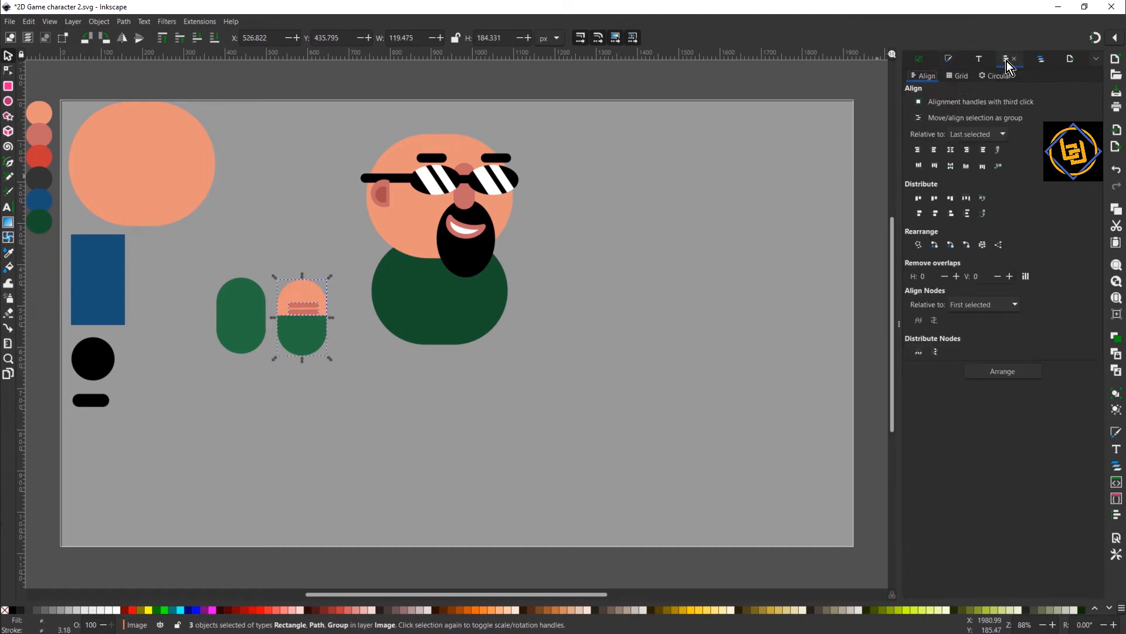
{"action": "left_click", "coordinate": [951, 150]}
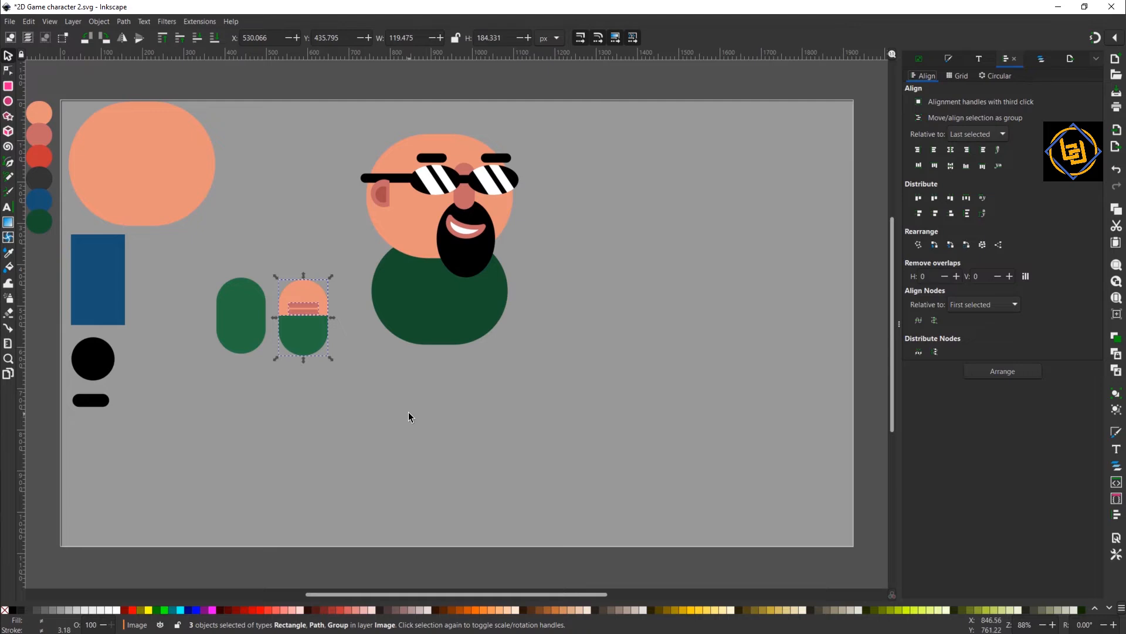
{"action": "key", "text": "ctrl+g"}
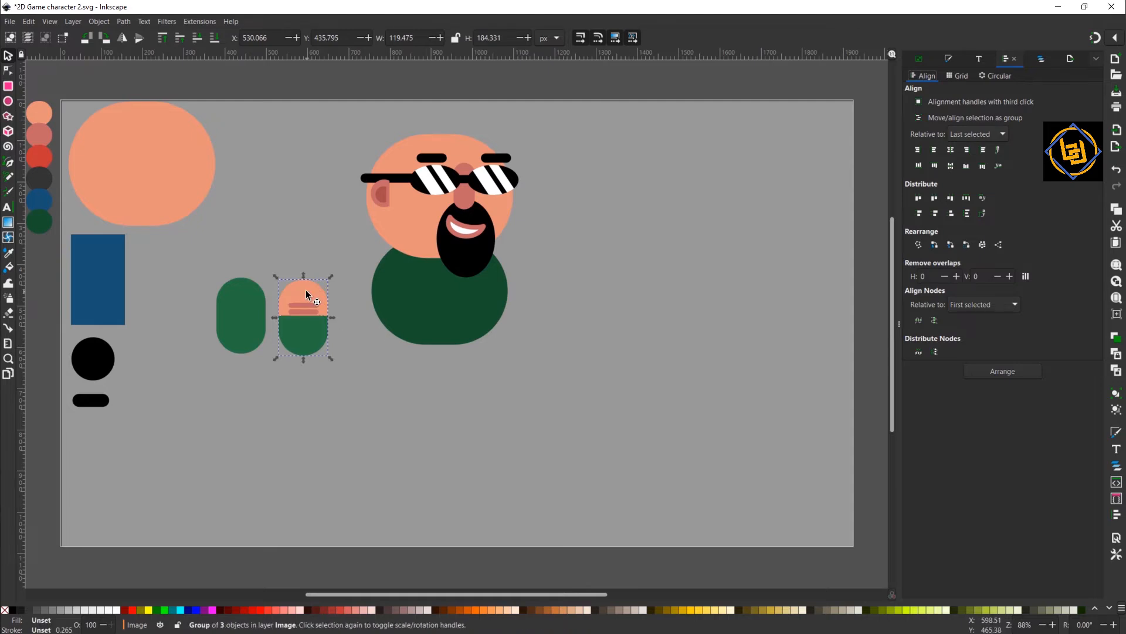
{"action": "key", "text": "ctrl+shift+g"}
{"action": "key", "text": "ctrl+g"}
- Rotate the forearm and hand group clockwise to point up and to the right, and fit it over the upper arm's lower end
{"action": "left_click_drag", "start_coordinate": [333, 275], "coordinate": [274, 307]}
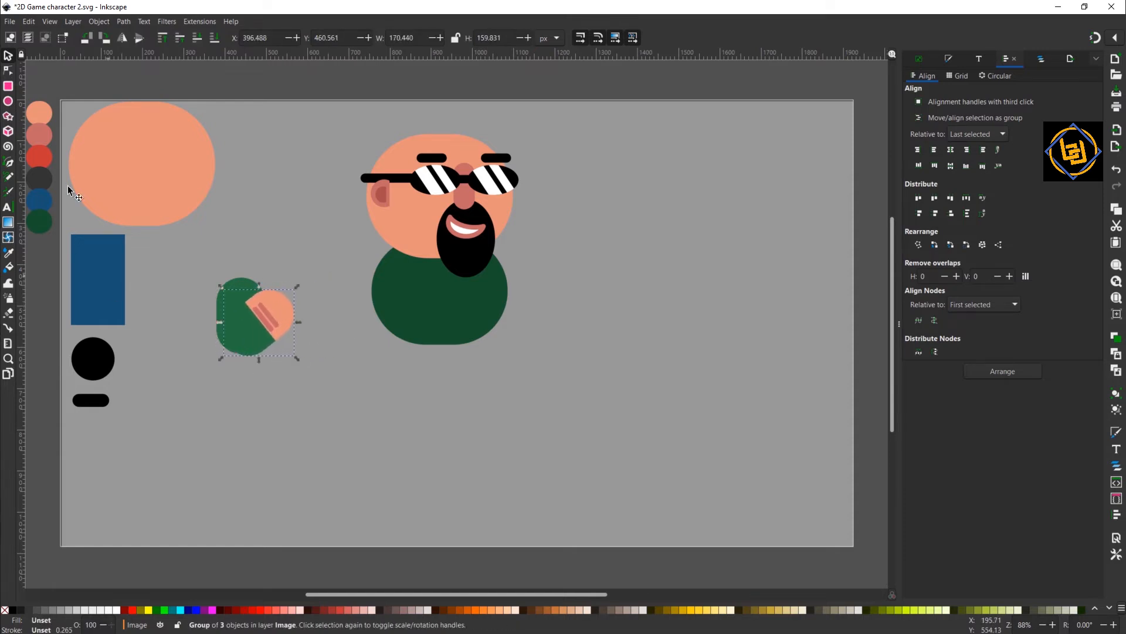
{"action": "key", "text": "n"}
{"action": "left_click", "coordinate": [7, 56]}
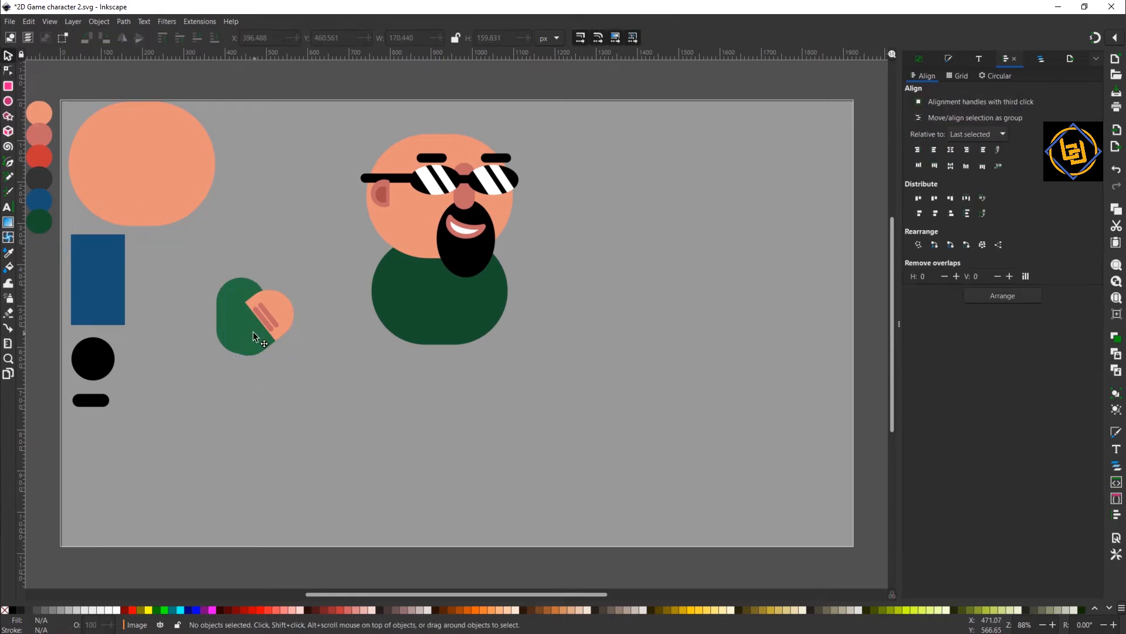
{"action": "left_click", "coordinate": [252, 329]}
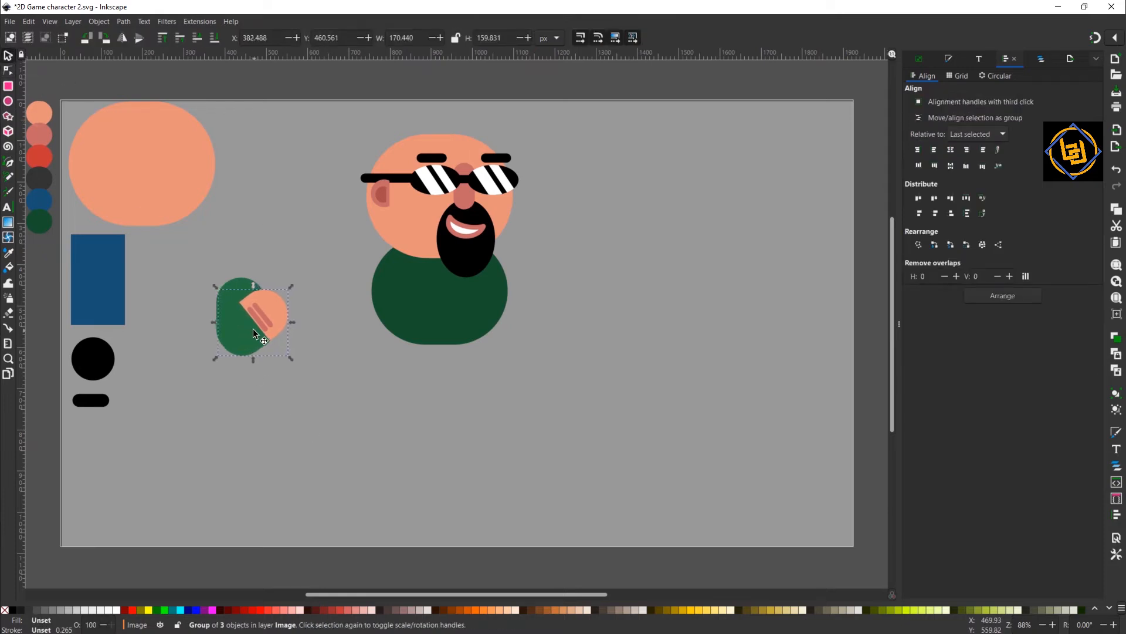
{"action": "left_click", "coordinate": [253, 328]}
{"action": "left_click_drag", "start_coordinate": [291, 287], "coordinate": [294, 291]}
- Group the upper arm with the forearm and place the whole arm over the left side of the green body
{"action": "left_click_drag", "start_coordinate": [193, 257], "coordinate": [342, 477]}
{"action": "key", "text": "ctrl+g"}
{"action": "left_click_drag", "start_coordinate": [255, 326], "coordinate": [395, 301]}
{"action": "left_click", "coordinate": [413, 397]}
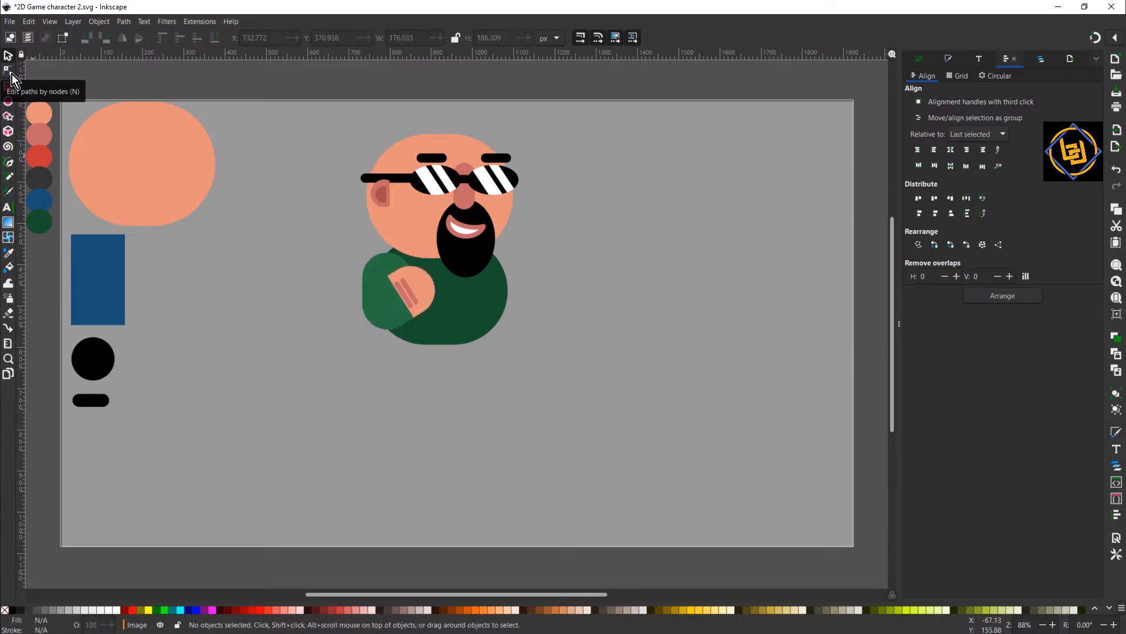
- Brighten the forearm's green fill slightly beyond the upper arm's green
{"action": "left_click", "coordinate": [11, 72]}
{"action": "left_click", "coordinate": [384, 315]}
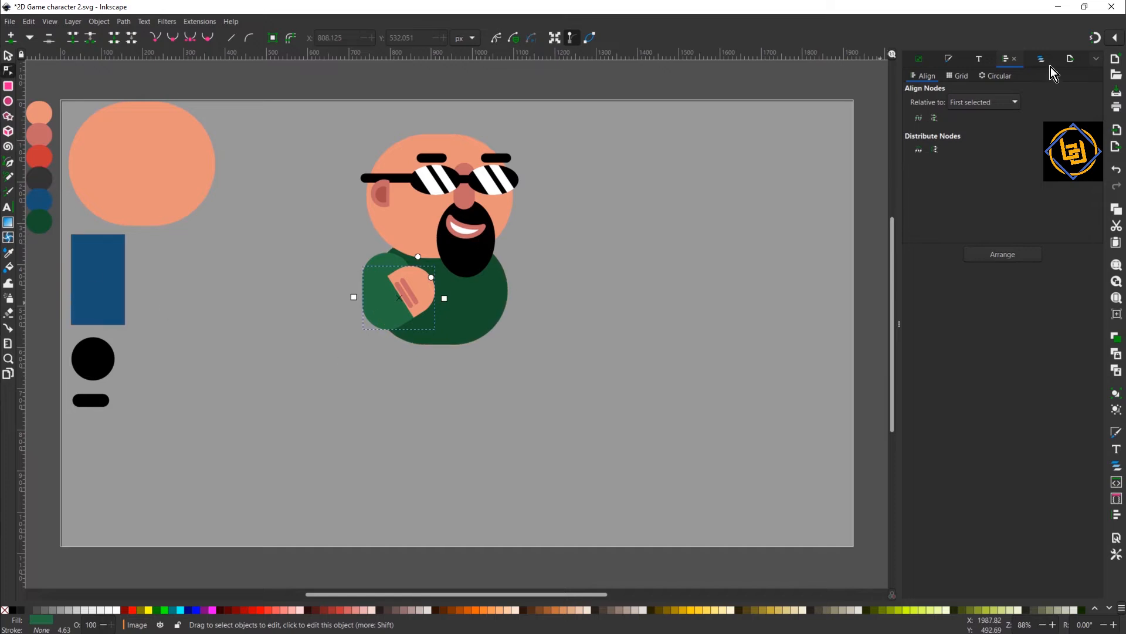
{"action": "left_click", "coordinate": [948, 59]}
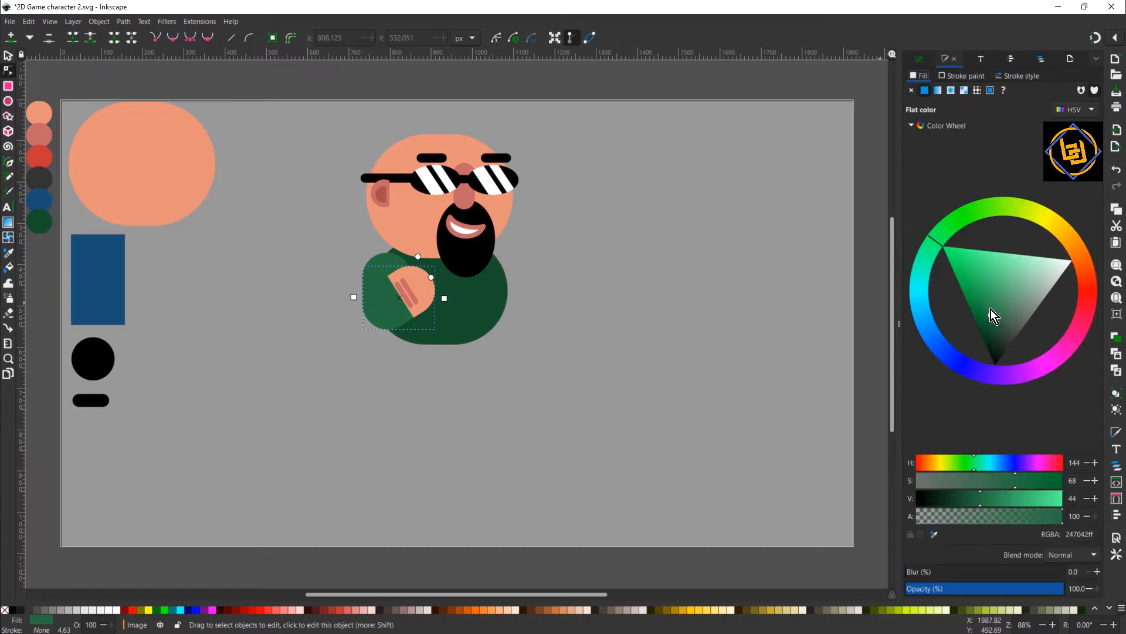
{"action": "left_click", "coordinate": [704, 428]}
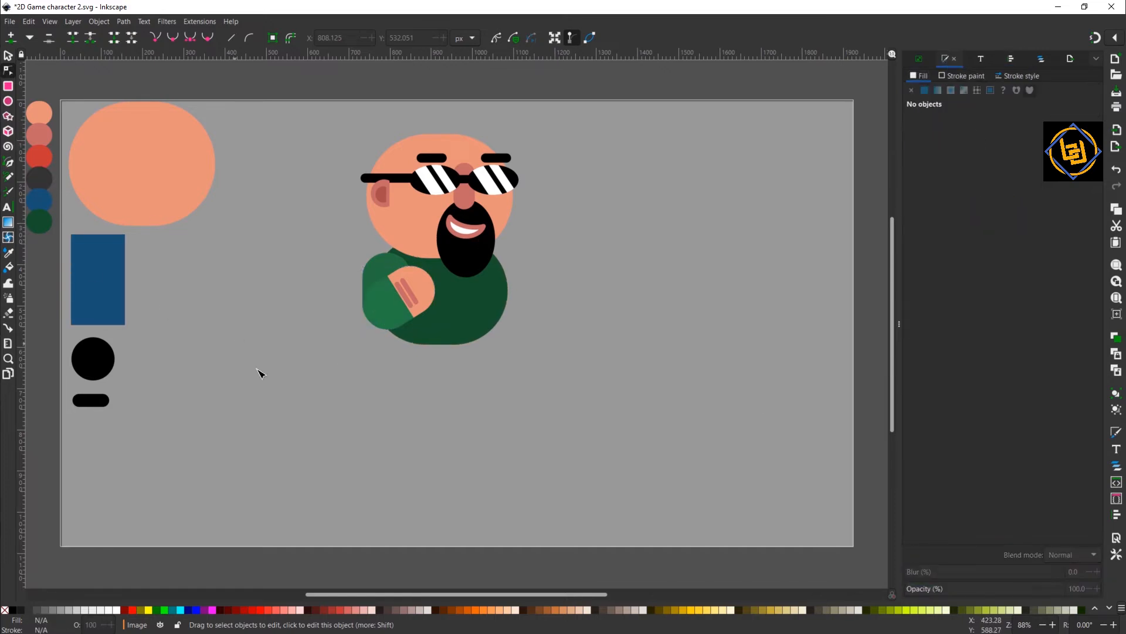
{"action": "left_click", "coordinate": [7, 57]}
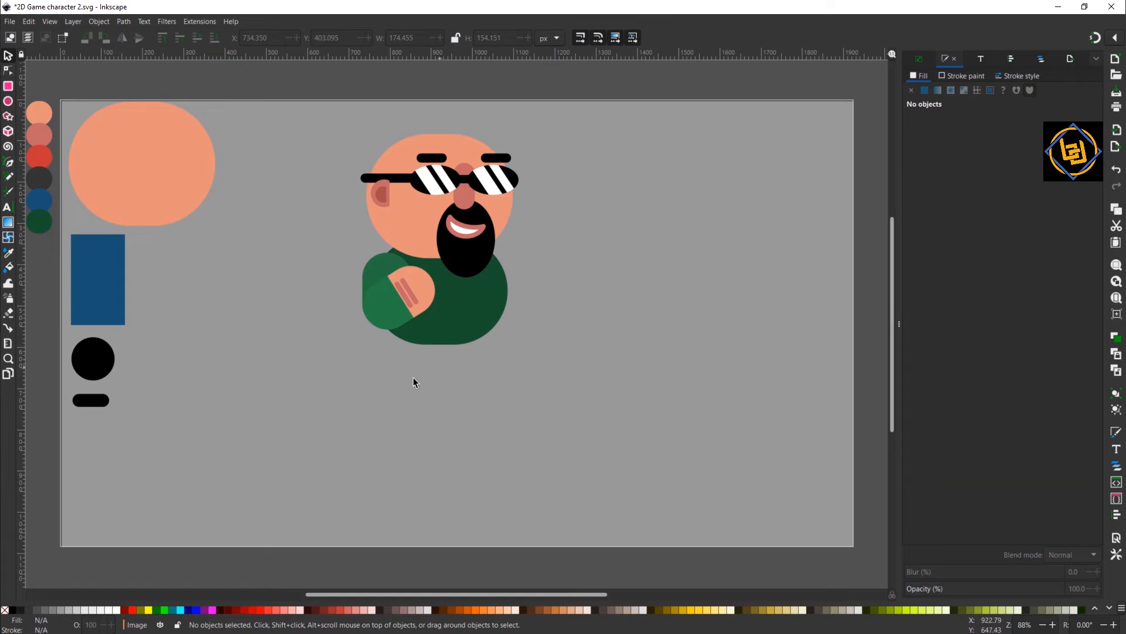
- Duplicate the whole green arm and place the copy in the empty area left of the character
{"action": "left_click", "coordinate": [375, 266]}
{"action": "key", "text": "ctrl+z"}
{"action": "key", "text": "ctrl+d"}
{"action": "left_click", "coordinate": [375, 264]}
{"action": "key", "text": "ctrl+d"}
{"action": "left_click_drag", "start_coordinate": [375, 264], "coordinate": [250, 307]}
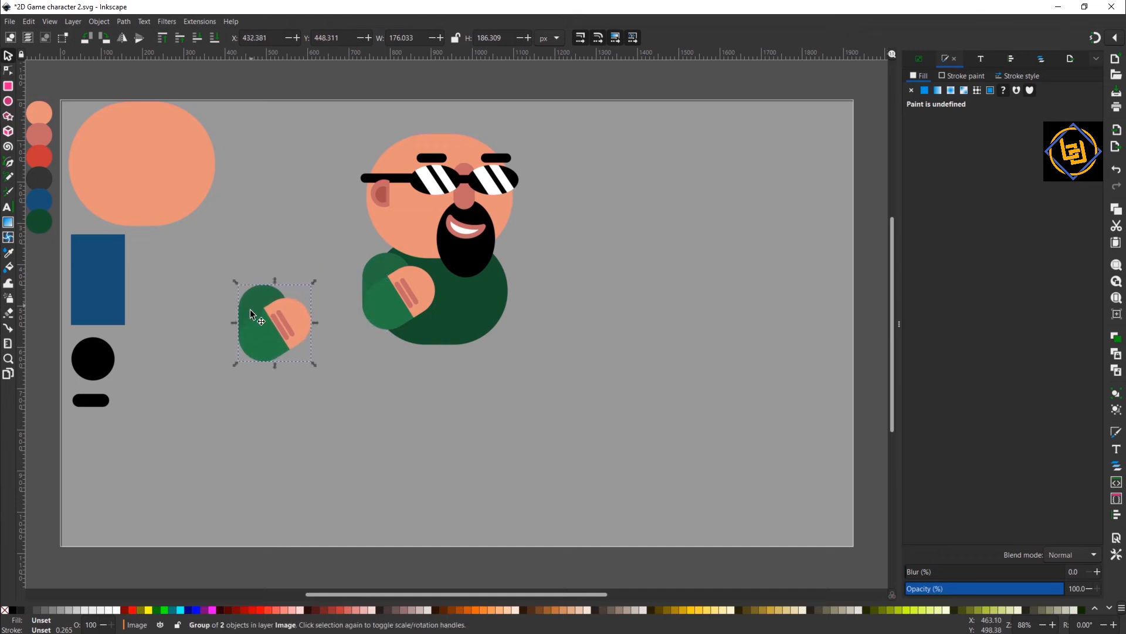
- Darken the fill of the copied arm's upper part to a deep green, 154a2a
{"action": "left_click", "coordinate": [312, 342]}
{"action": "key", "text": "n"}
{"action": "left_click", "coordinate": [262, 306]}
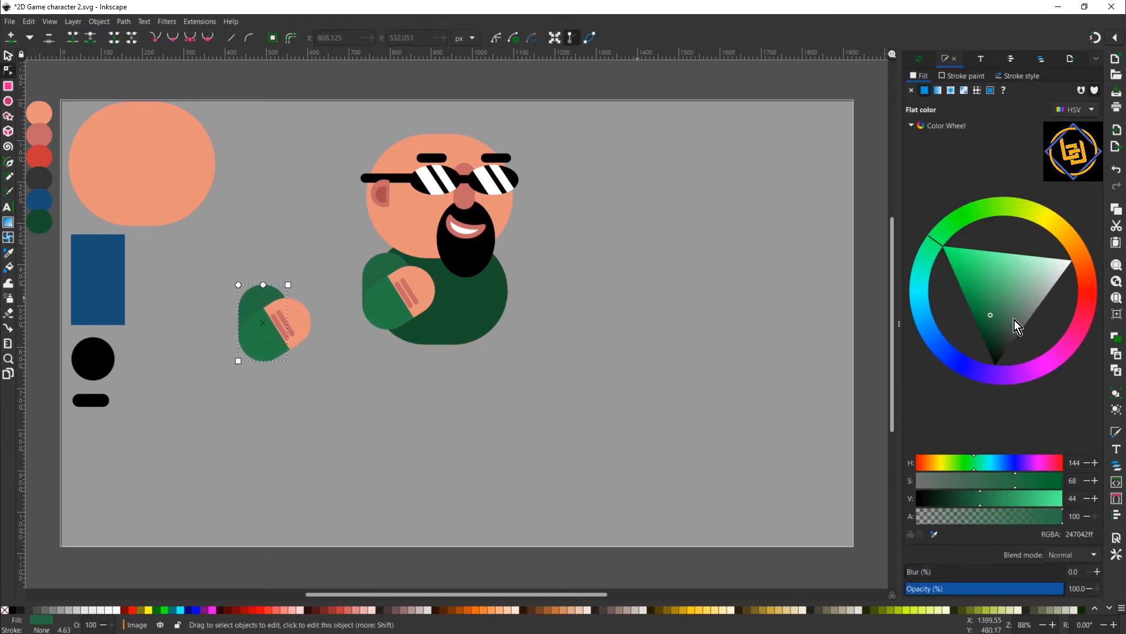
{"action": "left_click", "coordinate": [989, 325]}
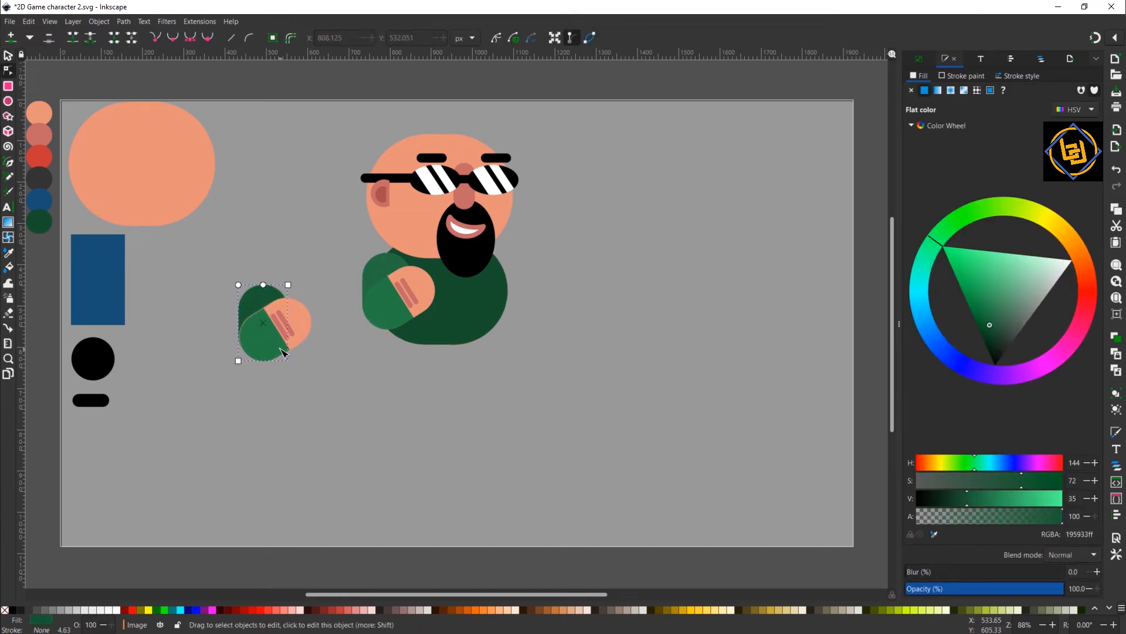
{"action": "left_click", "coordinate": [990, 332]}
{"action": "left_click", "coordinate": [648, 421]}
- Match the copied forearm's fill to the upper arm's dark green by sampling its colour
{"action": "left_click", "coordinate": [245, 336]}
{"action": "left_click", "coordinate": [9, 253]}
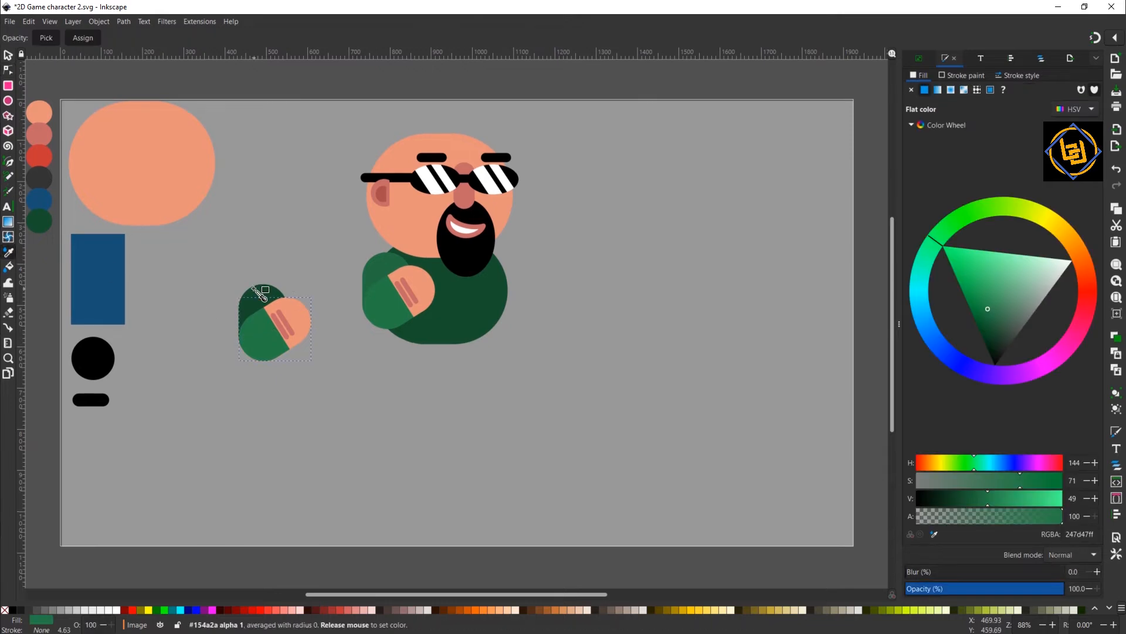
{"action": "left_click", "coordinate": [259, 292]}
{"action": "left_click", "coordinate": [8, 70]}
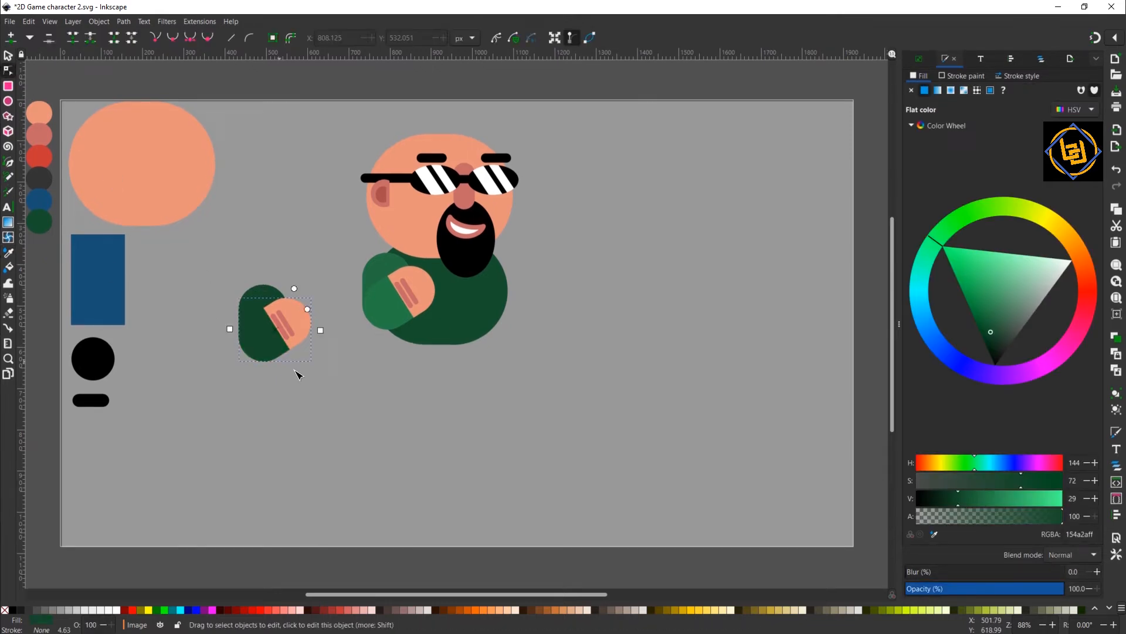
{"action": "left_click", "coordinate": [342, 391]}
- Delete the two pink finger bars from the copied hand
{"action": "left_click", "coordinate": [293, 334]}
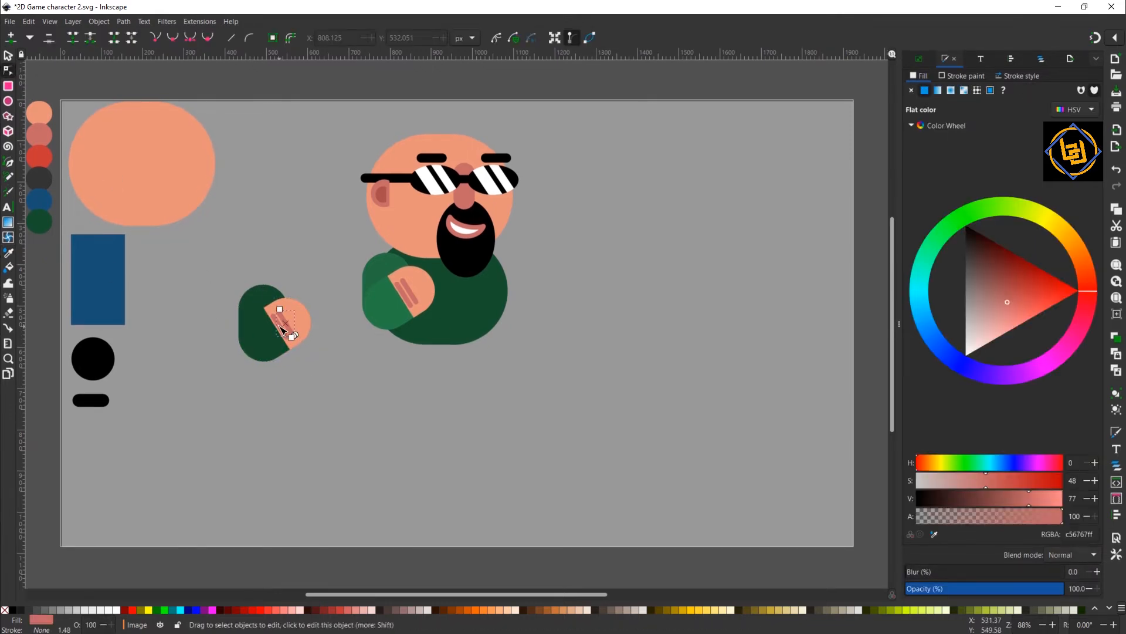
{"action": "left_click", "coordinate": [8, 55]}
{"action": "key", "text": "Delete"}
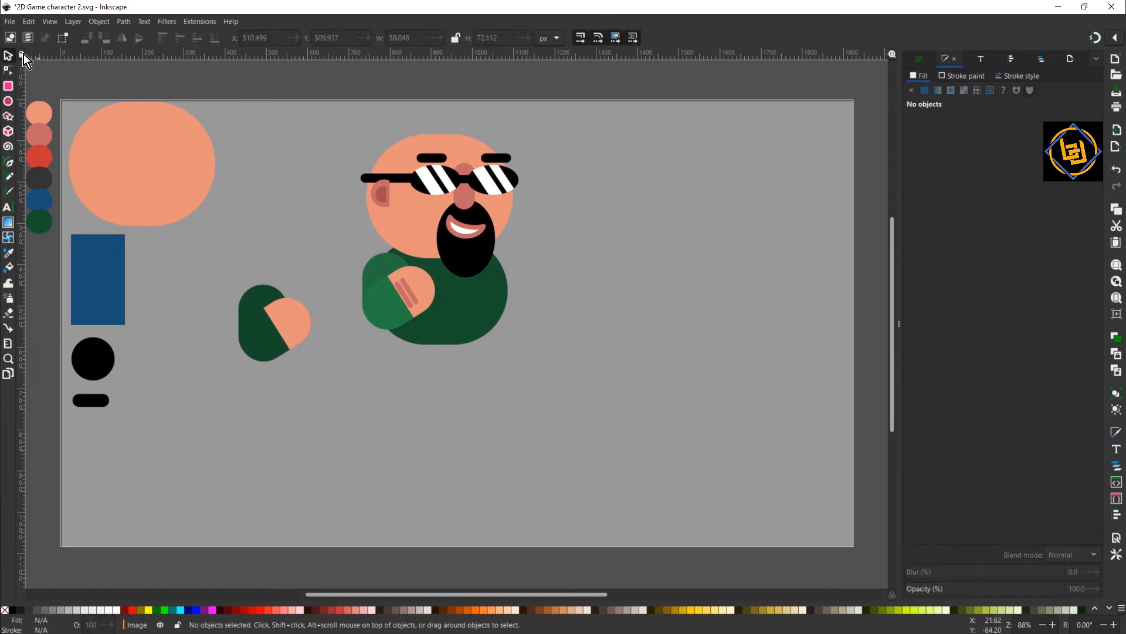
- Duplicate the small black rounded bar, place the copy on the copied hand, thicken it and rotate it to the hand's angle
{"action": "left_click", "coordinate": [269, 338]}
{"action": "left_click", "coordinate": [98, 404]}
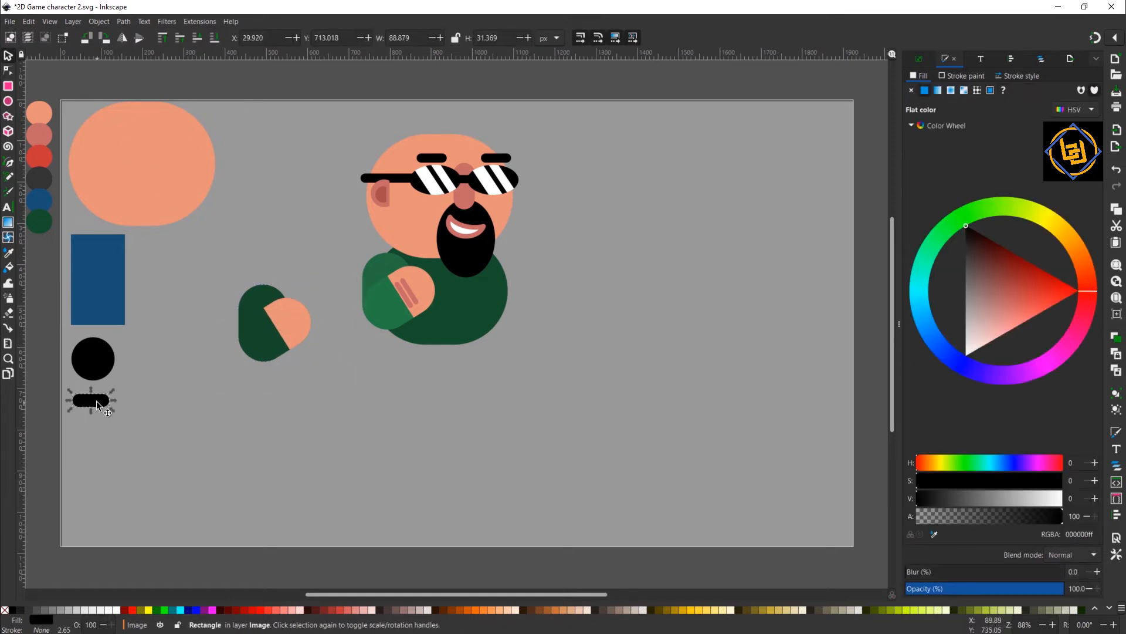
{"action": "key", "text": "ctrl+d"}
{"action": "left_click_drag", "start_coordinate": [97, 406], "coordinate": [325, 321]}
{"action": "left_click", "coordinate": [179, 403]}
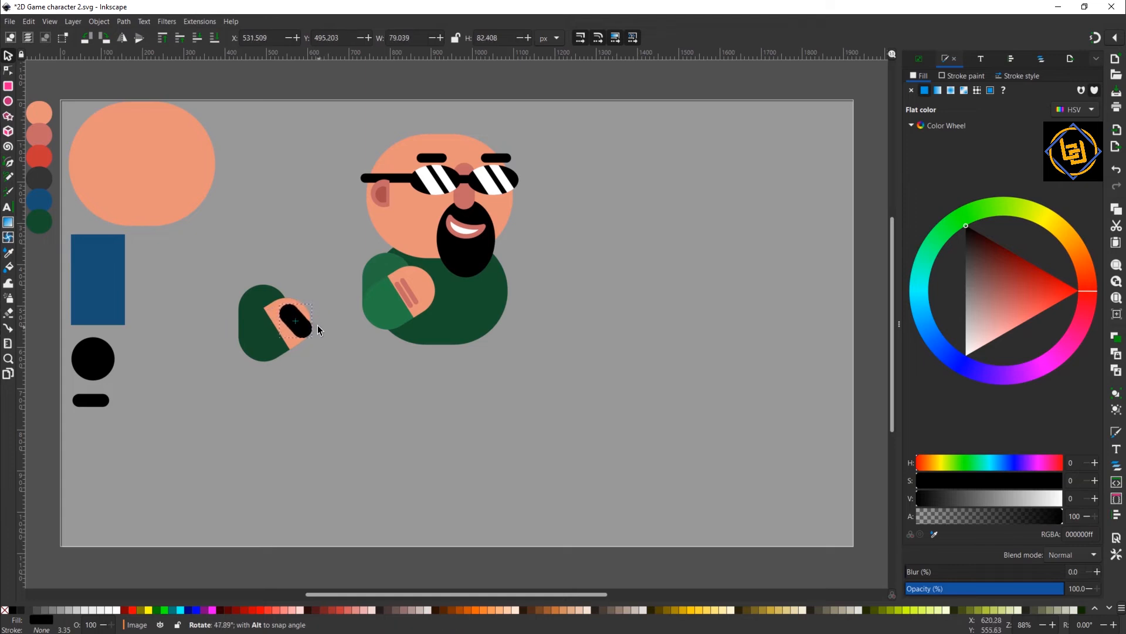
- Ungroup the copied arm and rotate its forearm and hand group counterclockwise until it stands upright
{"action": "left_click", "coordinate": [262, 318]}
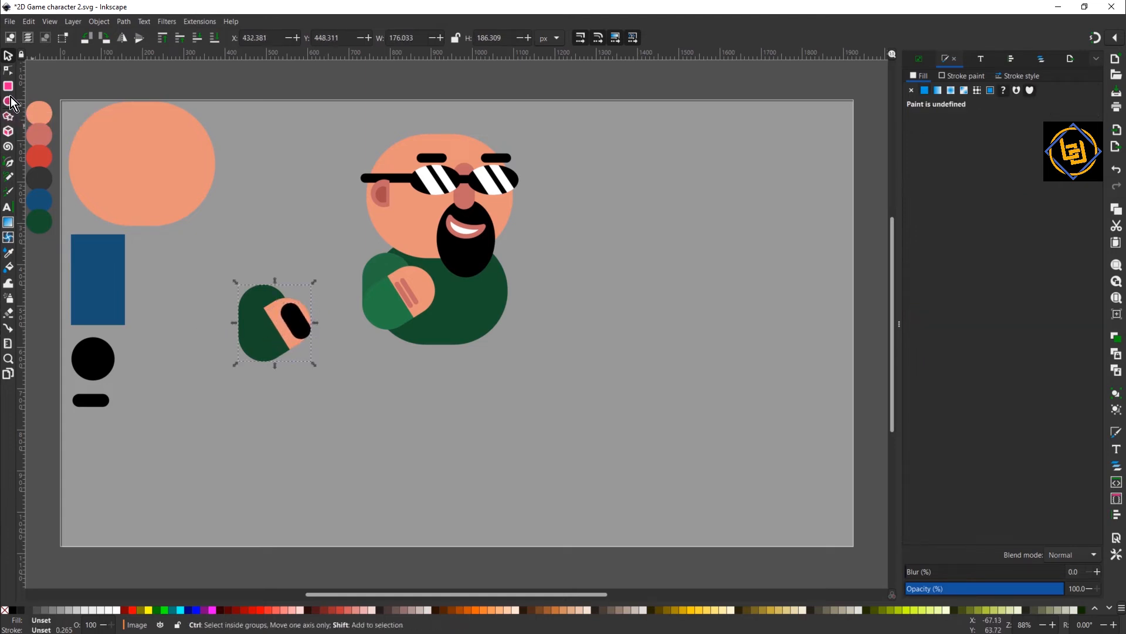
{"action": "key", "text": "ctrl+shift+g"}
{"action": "left_click", "coordinate": [353, 425]}
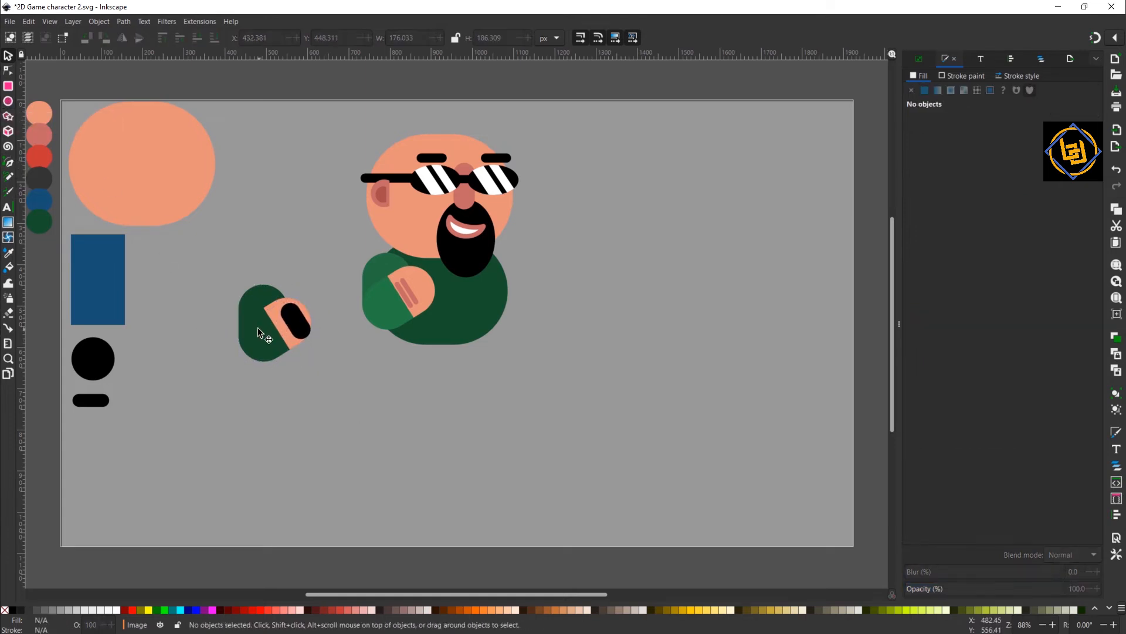
{"action": "left_click", "coordinate": [259, 327]}
{"action": "left_click", "coordinate": [258, 327]}
{"action": "left_click_drag", "start_coordinate": [314, 363], "coordinate": [285, 318]}
- Lay the black oval level on the hand, centre it horizontally with the forearm and size it about 75 × 52 px
{"action": "left_click", "coordinate": [305, 332]}
{"action": "left_click", "coordinate": [282, 358], "text": "shift"}
{"action": "left_click", "coordinate": [1015, 58]}
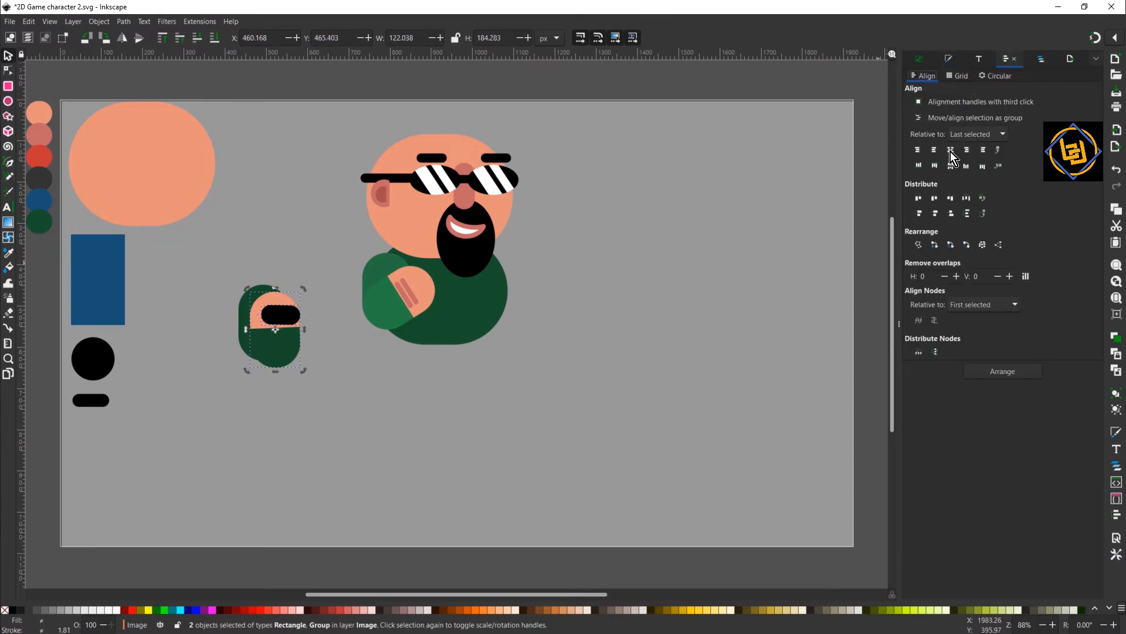
{"action": "left_click", "coordinate": [950, 151]}
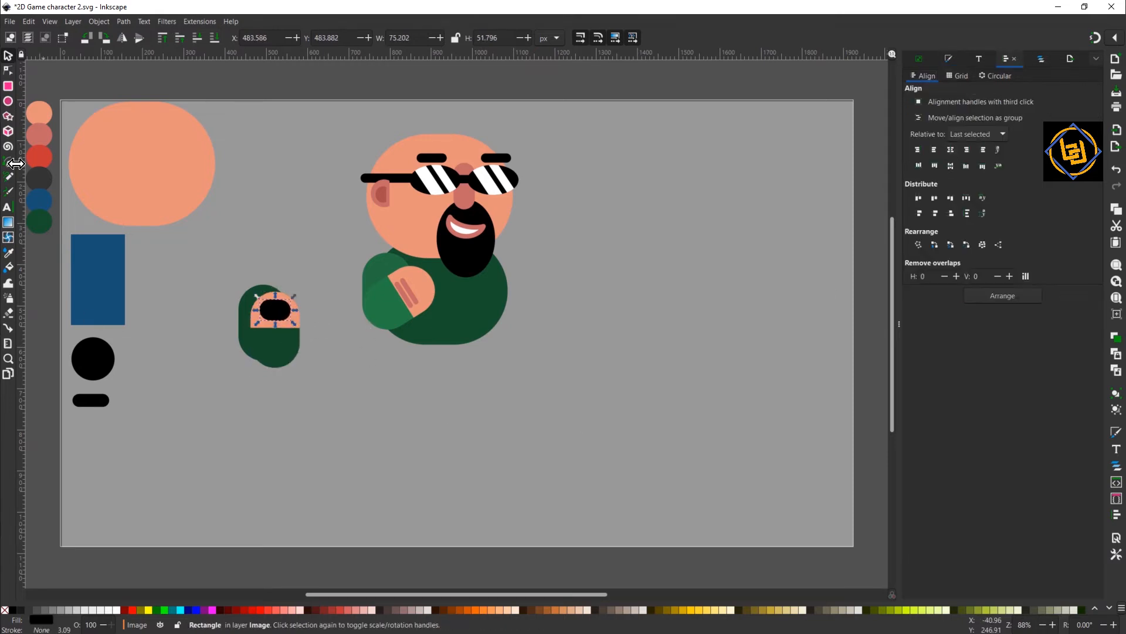
- Fill the black palm oval with the dark pink sampled from the inner ear
{"action": "left_click", "coordinate": [9, 253]}
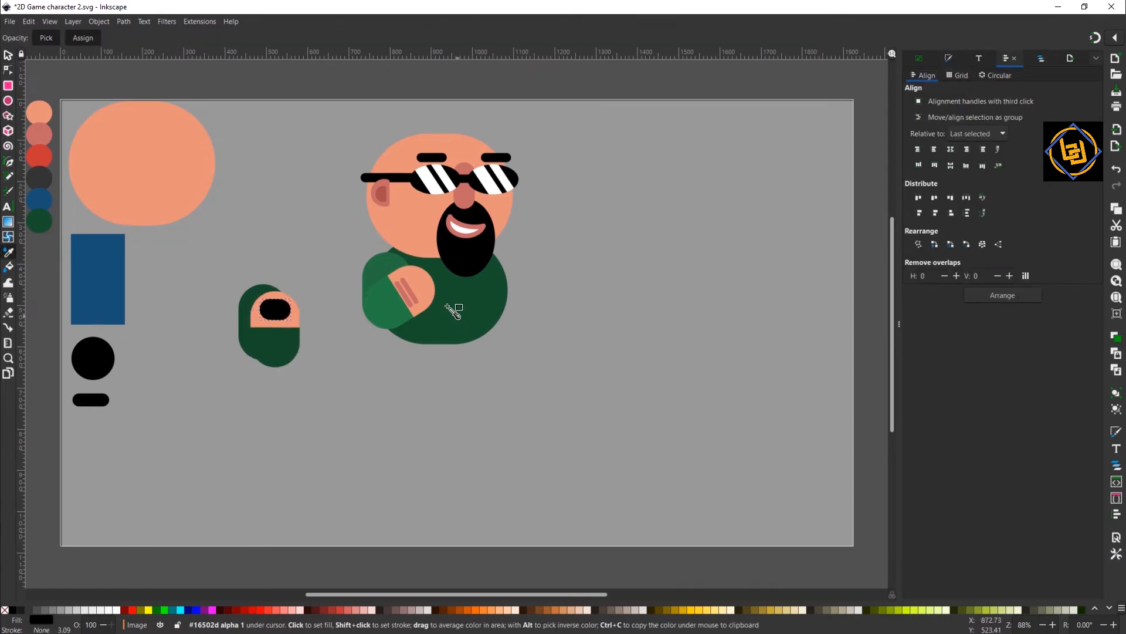
{"action": "left_click", "coordinate": [378, 191]}
{"action": "left_click", "coordinate": [8, 56]}
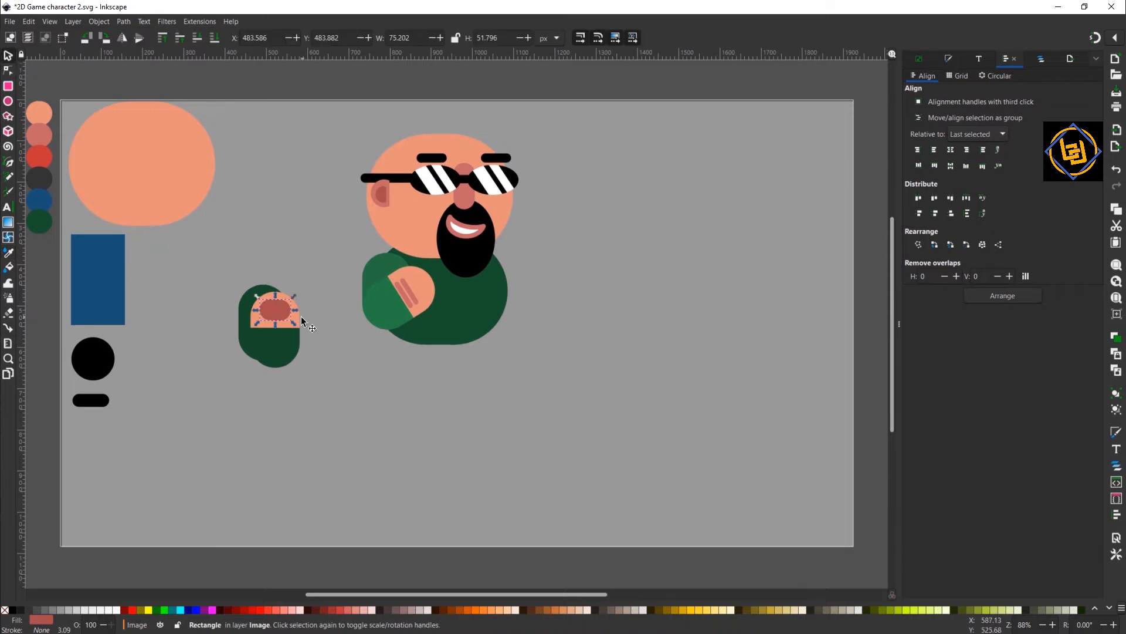
- Group the palm oval with the forearm, rotate the group clockwise to point right, and fit it over the upper arm's lower end
{"action": "left_click", "coordinate": [291, 349]}
{"action": "left_click", "coordinate": [290, 347]}
{"action": "left_click_drag", "start_coordinate": [303, 288], "coordinate": [322, 338]}
{"action": "key", "text": "Down"}
{"action": "key", "text": "Down"}
{"action": "key", "text": "Down"}
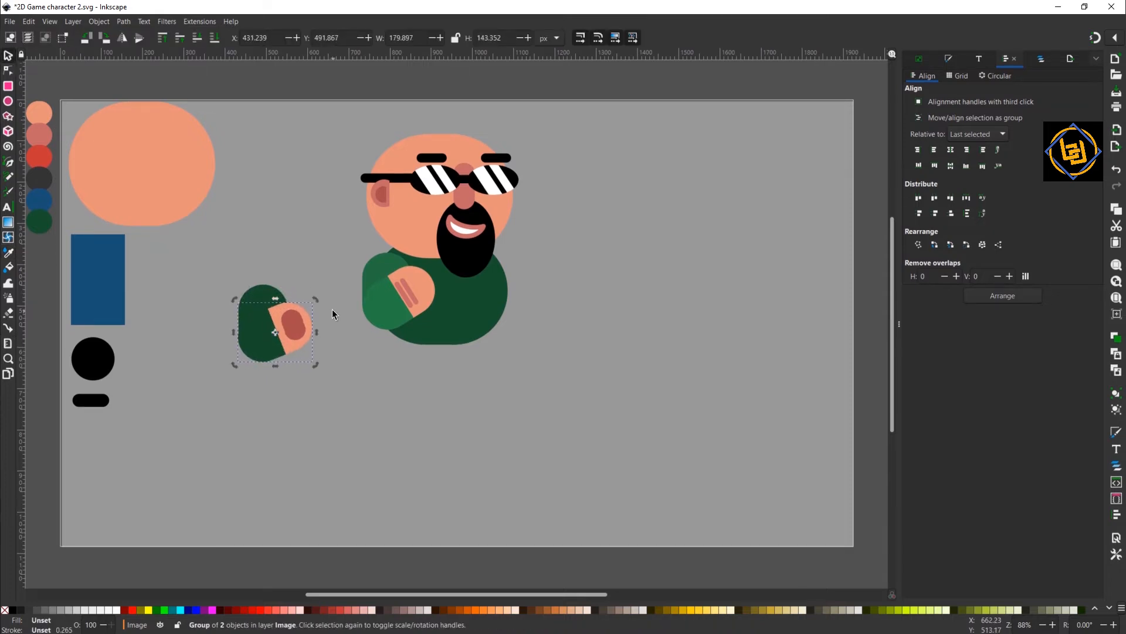
- Group the dark upper arm with its forearm and place the whole arm behind the right side of the body
{"action": "left_click_drag", "start_coordinate": [212, 265], "coordinate": [333, 396]}
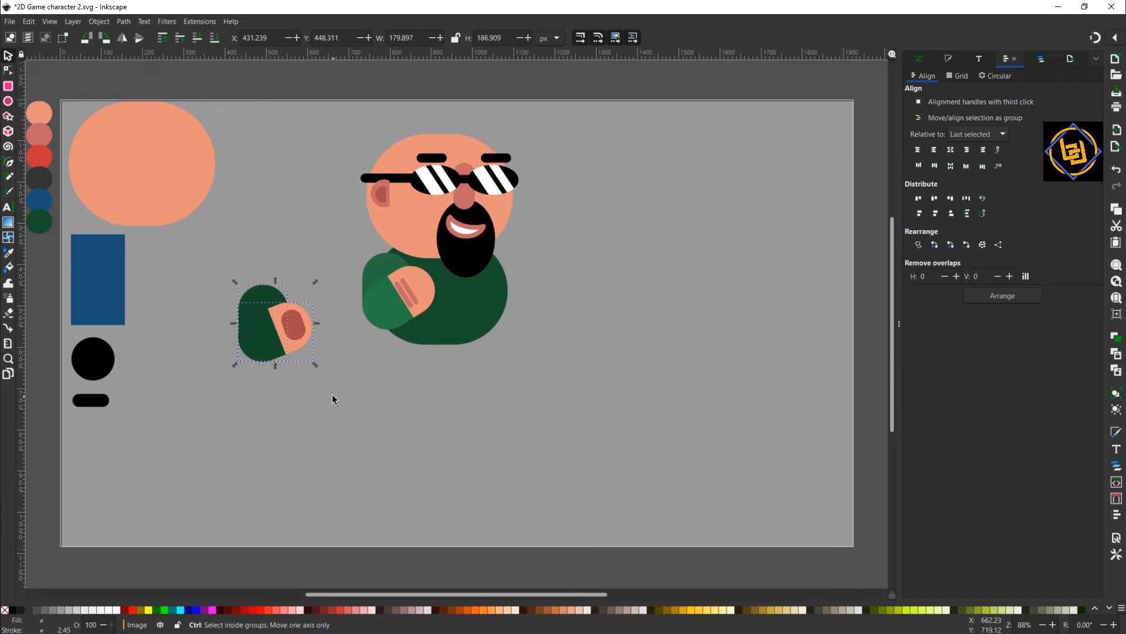
{"action": "left_click_drag", "start_coordinate": [271, 345], "coordinate": [511, 313]}
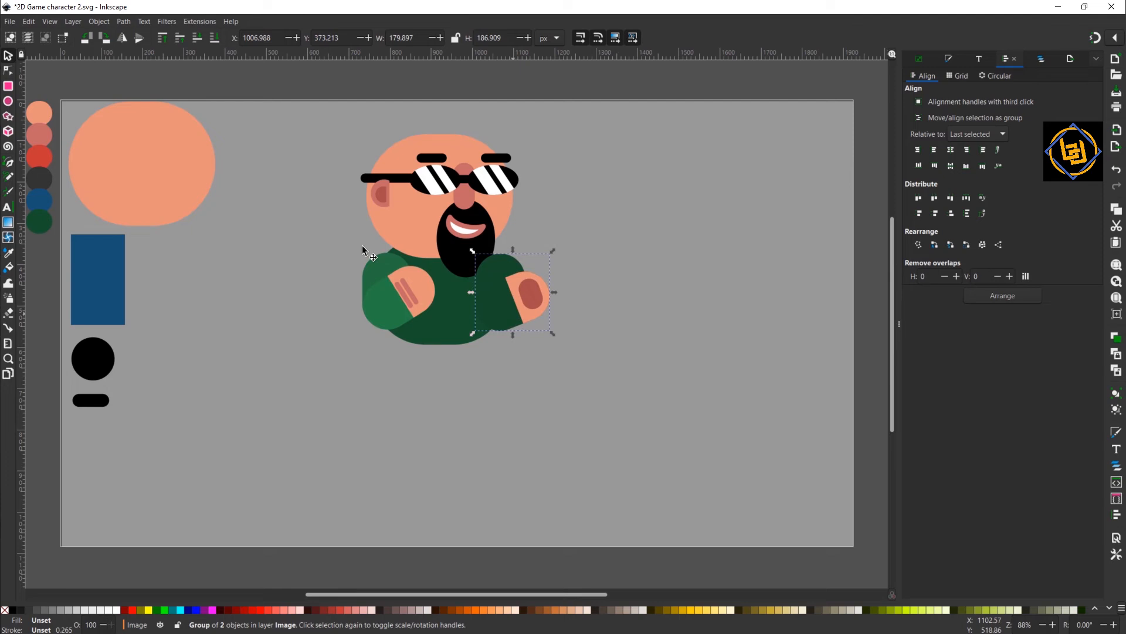
{"action": "left_click", "coordinate": [441, 368]}
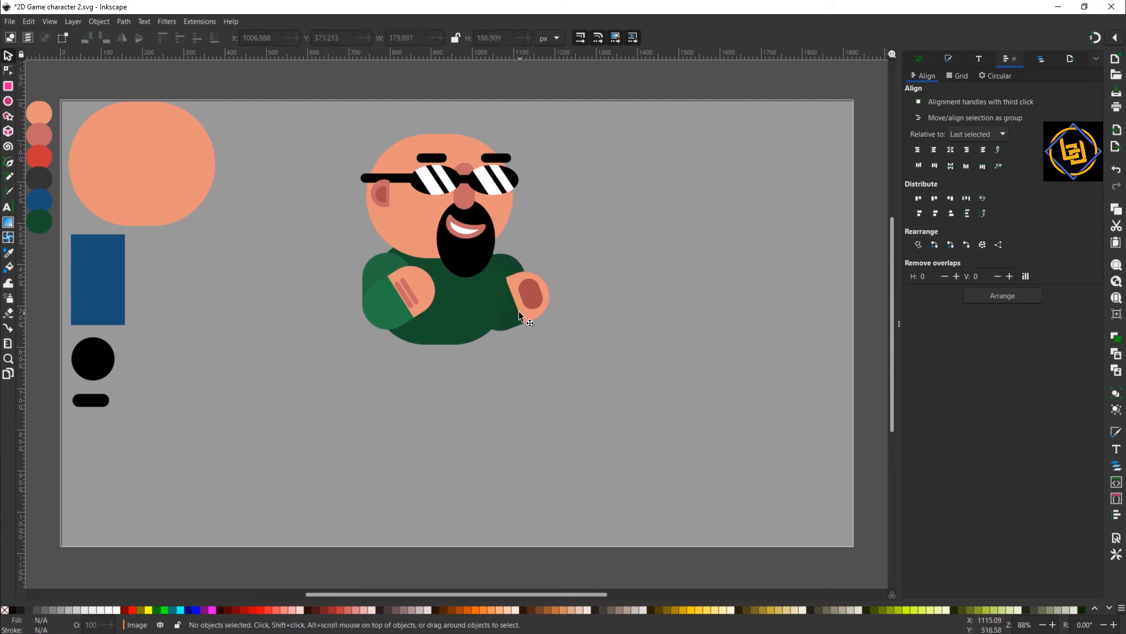
- Ungroup the dark arm and shift its upper part slightly left, towards the body
{"action": "left_click", "coordinate": [511, 259]}
{"action": "key", "text": "ctrl+shift+f"}
{"action": "left_click", "coordinate": [615, 330]}
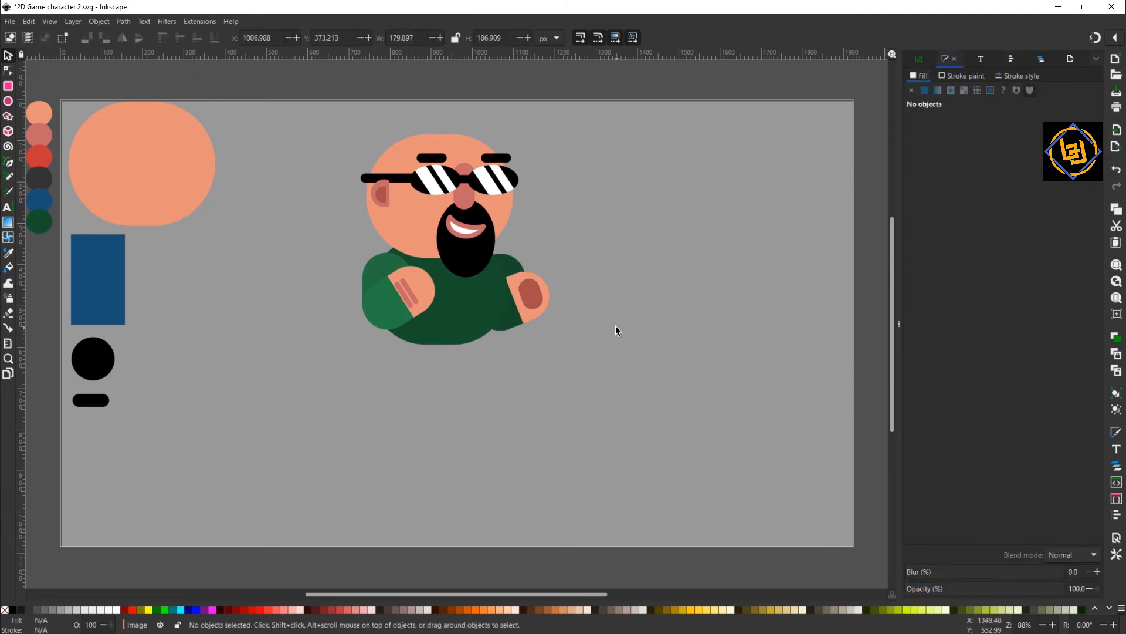
{"action": "left_click", "coordinate": [508, 267]}
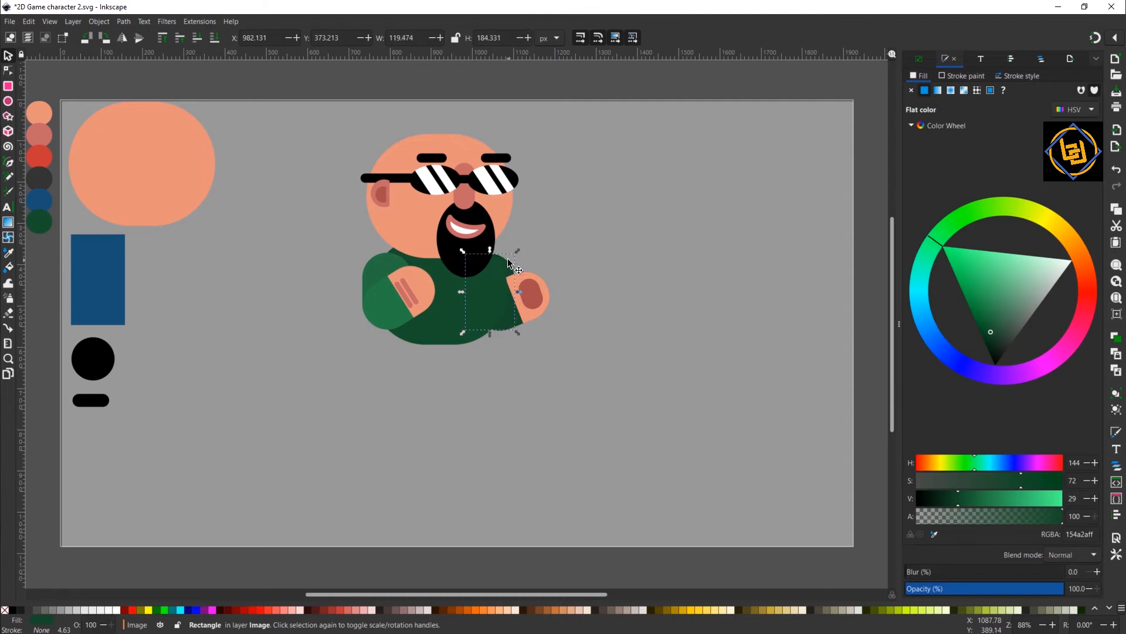
{"action": "left_click_drag", "start_coordinate": [510, 263], "coordinate": [509, 264]}
{"action": "left_click", "coordinate": [629, 333]}
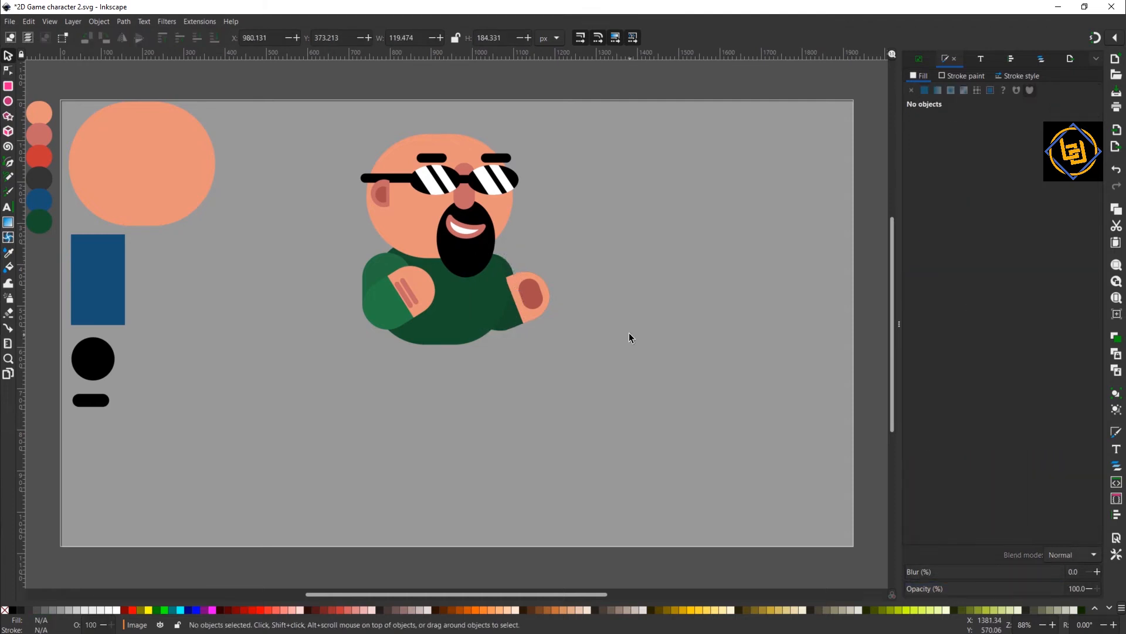
- Copy the large peach base shape and place a reduced copy, about 274 × 200 px, over the character's lower body
{"action": "left_click", "coordinate": [145, 166]}
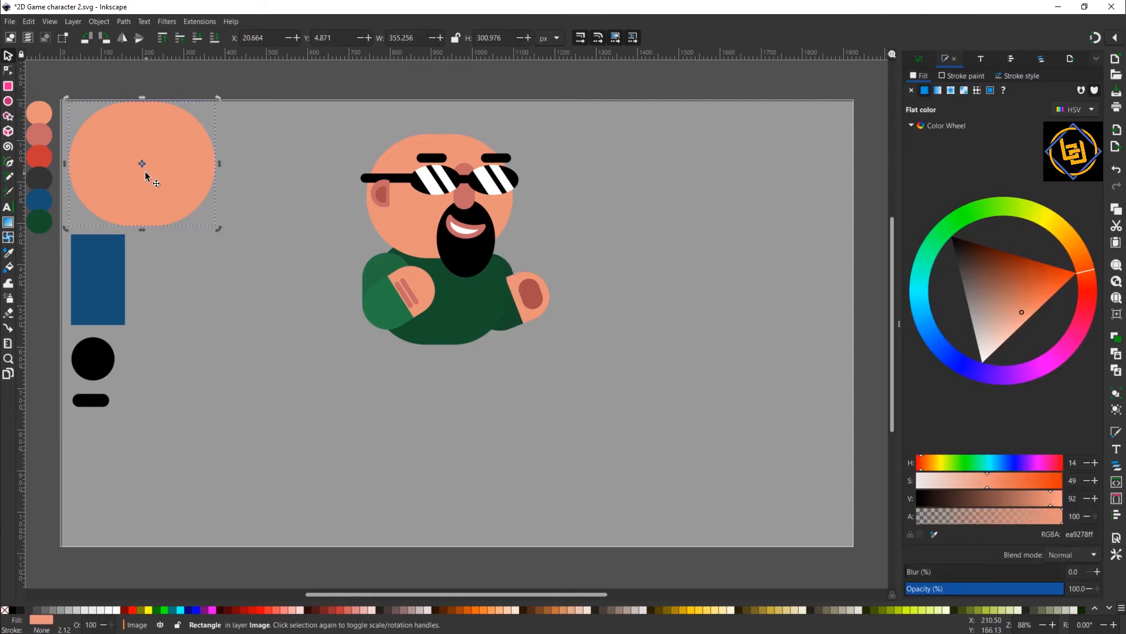
{"action": "key", "text": "ctrl+c"}
{"action": "key", "text": "ctrl+v"}
{"action": "left_click", "coordinate": [372, 440]}
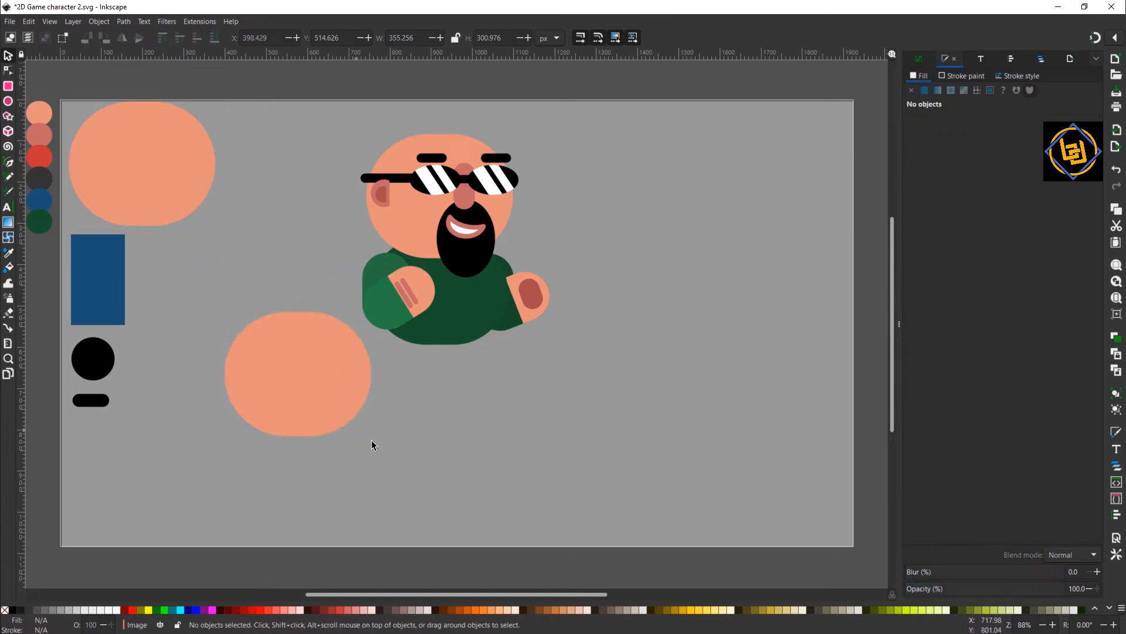
{"action": "left_click", "coordinate": [346, 395]}
{"action": "left_click_drag", "start_coordinate": [376, 440], "coordinate": [487, 345]}
- Fill the new lower-body shape with the blue of the base rectangle and lower it behind the green body
{"action": "left_click", "coordinate": [9, 252]}
{"action": "left_click", "coordinate": [155, 245]}
{"action": "key", "text": "s"}
{"action": "left_click", "coordinate": [215, 37]}
{"action": "left_click", "coordinate": [180, 38]}
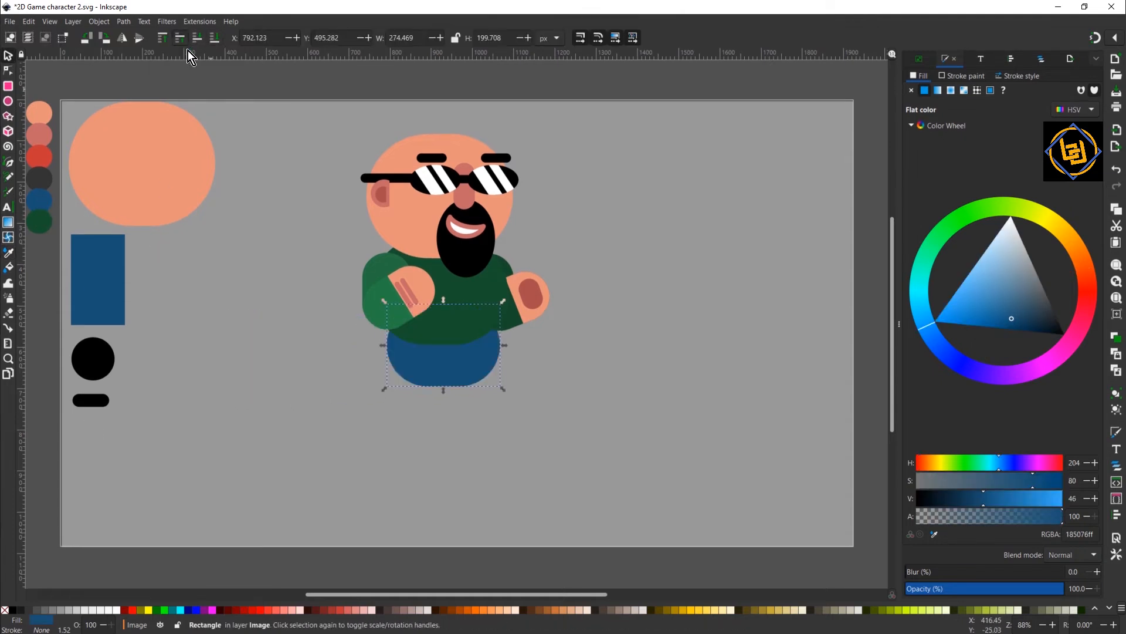
- Centre the blue shape horizontally with the green body and nudge it up slightly
{"action": "left_click", "coordinate": [461, 333], "text": "shift"}
{"action": "left_click", "coordinate": [1008, 58]}
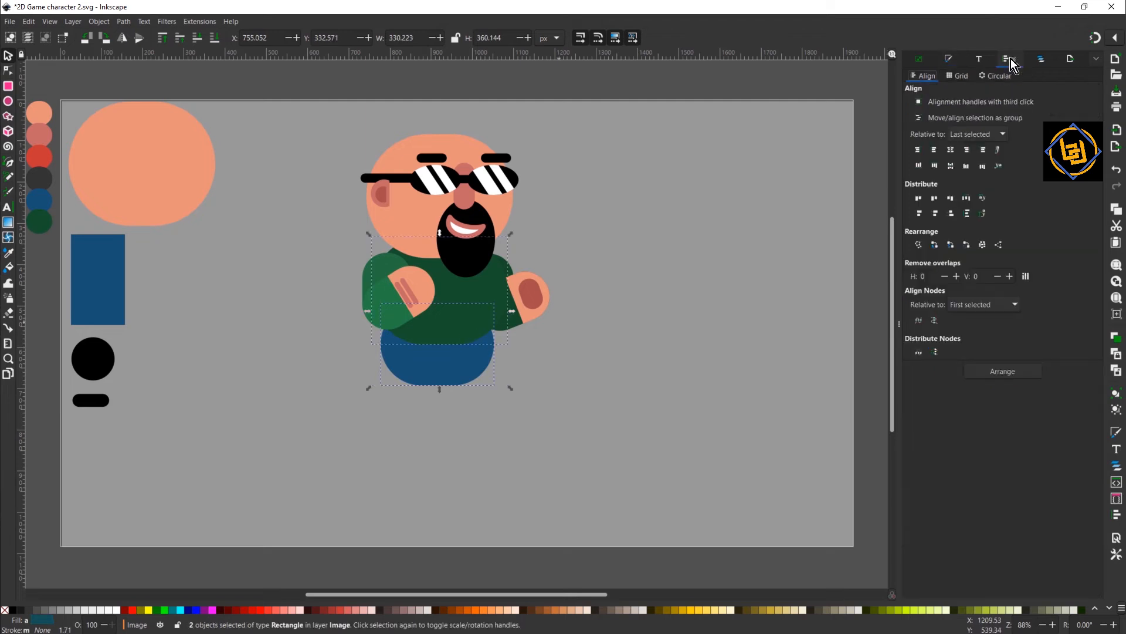
{"action": "left_click", "coordinate": [951, 150]}
{"action": "left_click", "coordinate": [474, 411]}
{"action": "left_click", "coordinate": [462, 374]}
{"action": "key", "text": "Up"}
{"action": "key", "text": "Up"}
{"action": "key", "text": "Up"}
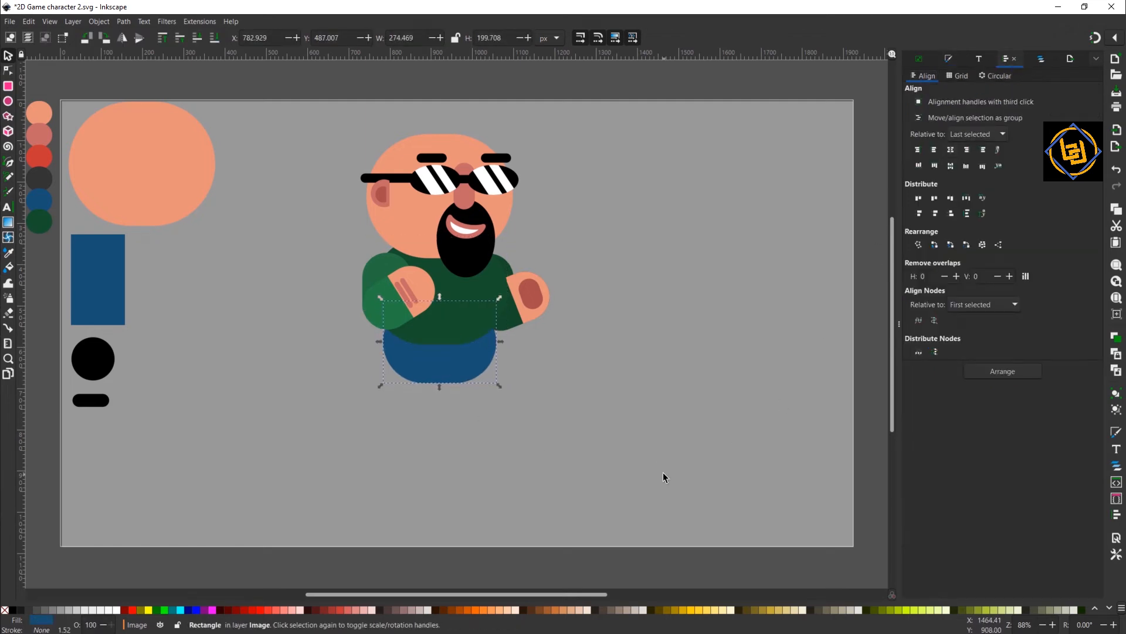
{"action": "key", "text": "Up"}
{"action": "key", "text": "Up"}
{"action": "left_click", "coordinate": [688, 449]}
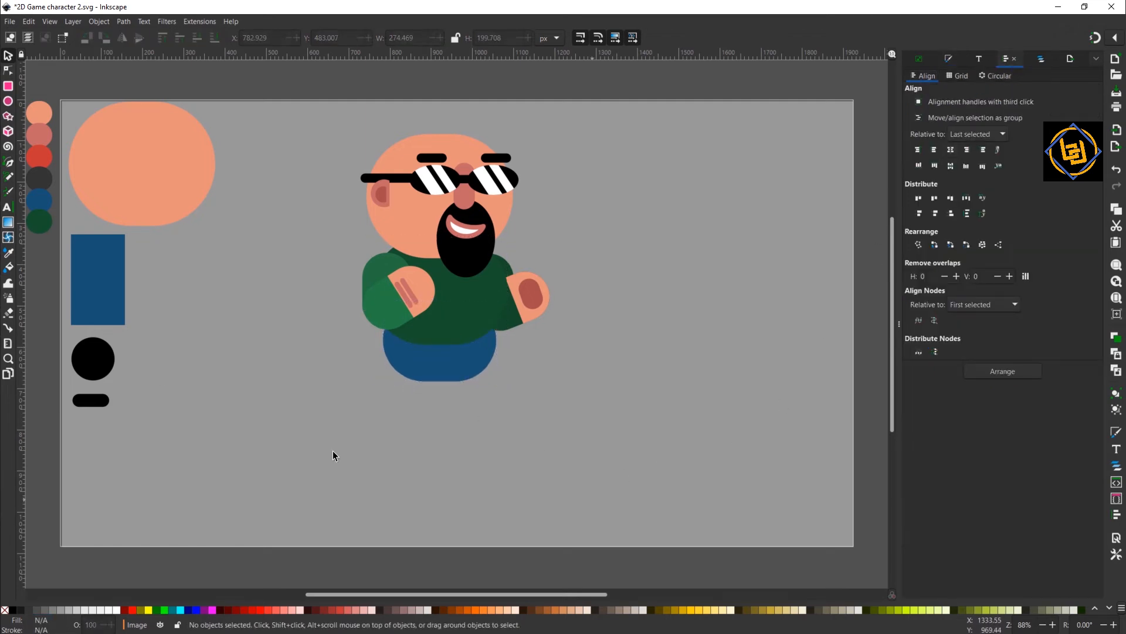
- Draw a vertical line about 122 px long in the empty area left of the blue lower body
{"action": "left_click", "coordinate": [9, 164]}
{"action": "left_click", "coordinate": [300, 368]}
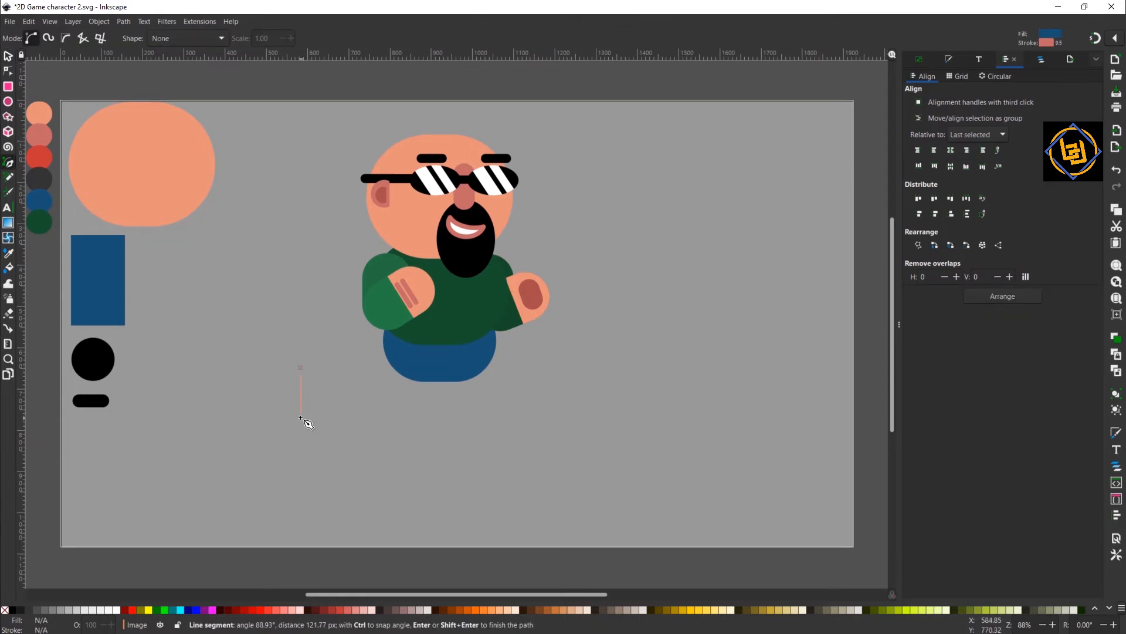
{"action": "double_click", "coordinate": [300, 417]}
{"action": "left_click", "coordinate": [9, 70]}
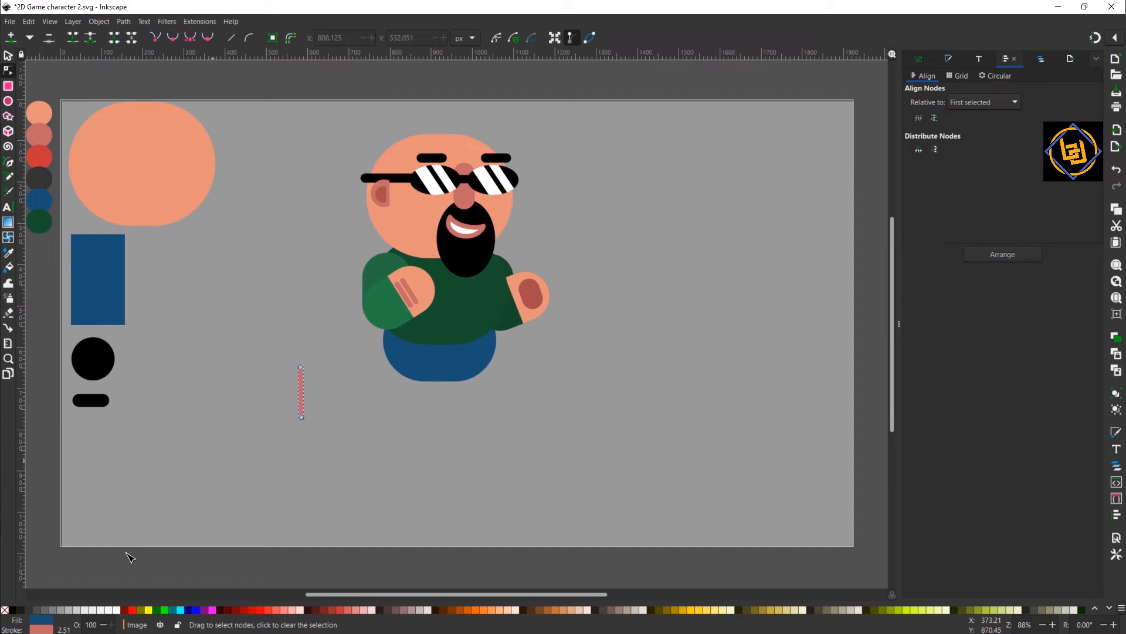
- Copy the line's blue fill colour to its stroke and remove the fill
{"action": "left_click", "coordinate": [37, 619]}
{"action": "right_click", "coordinate": [37, 619]}
{"action": "left_click", "coordinate": [65, 541]}
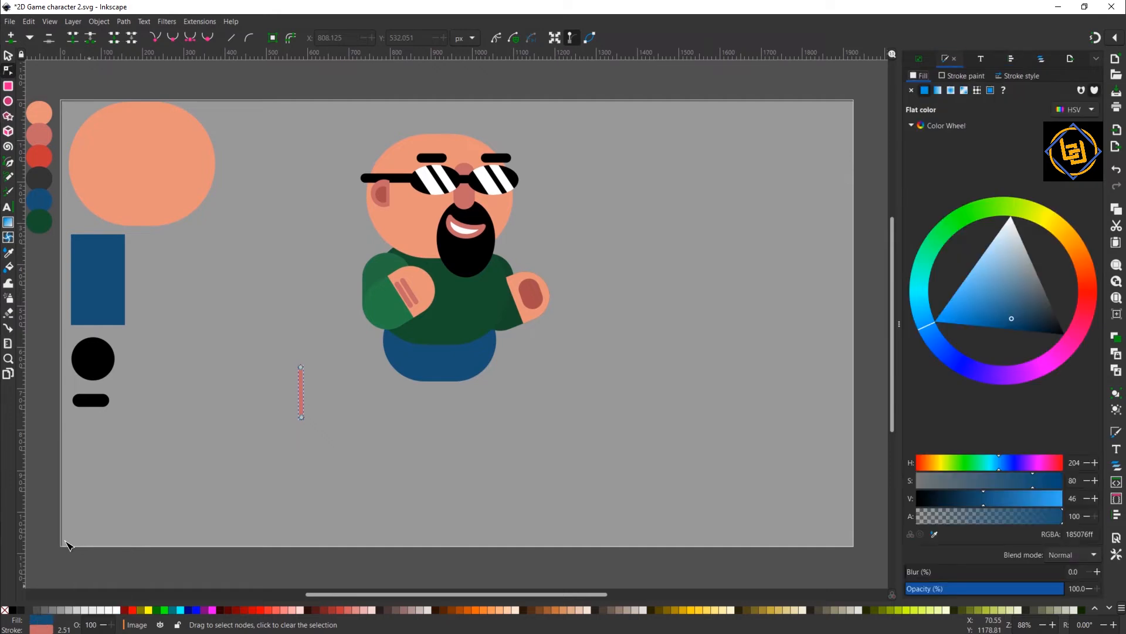
{"action": "right_click", "coordinate": [42, 629]}
{"action": "left_click", "coordinate": [76, 560]}
{"action": "right_click", "coordinate": [50, 617]}
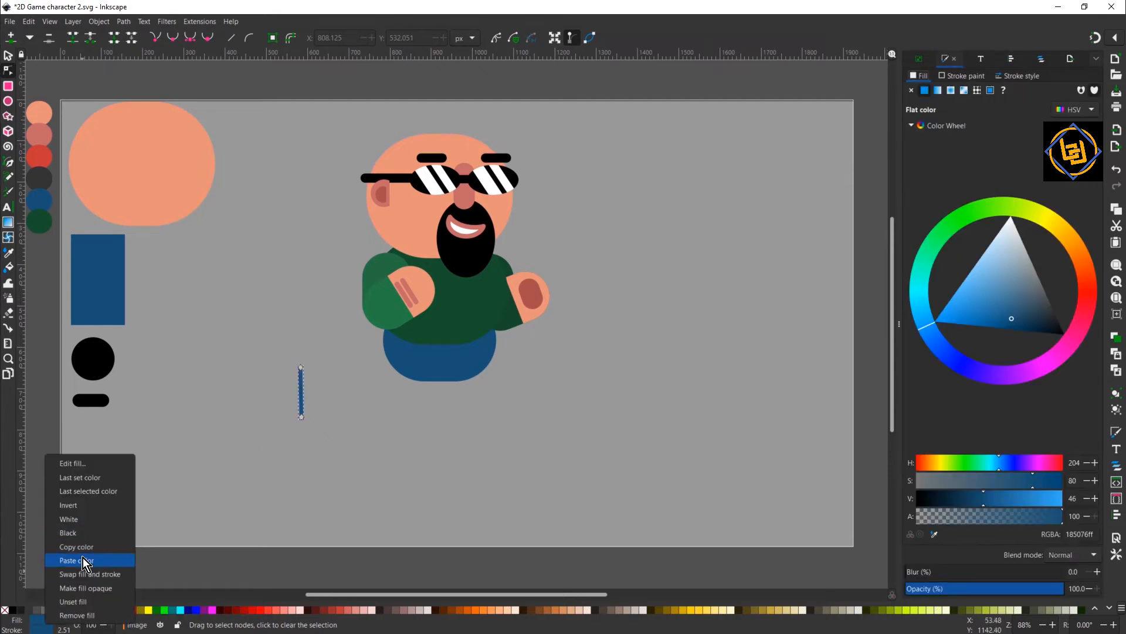
{"action": "left_click", "coordinate": [74, 615]}
- Set the blue line's stroke width to 85 px
{"action": "left_click", "coordinate": [1018, 76]}
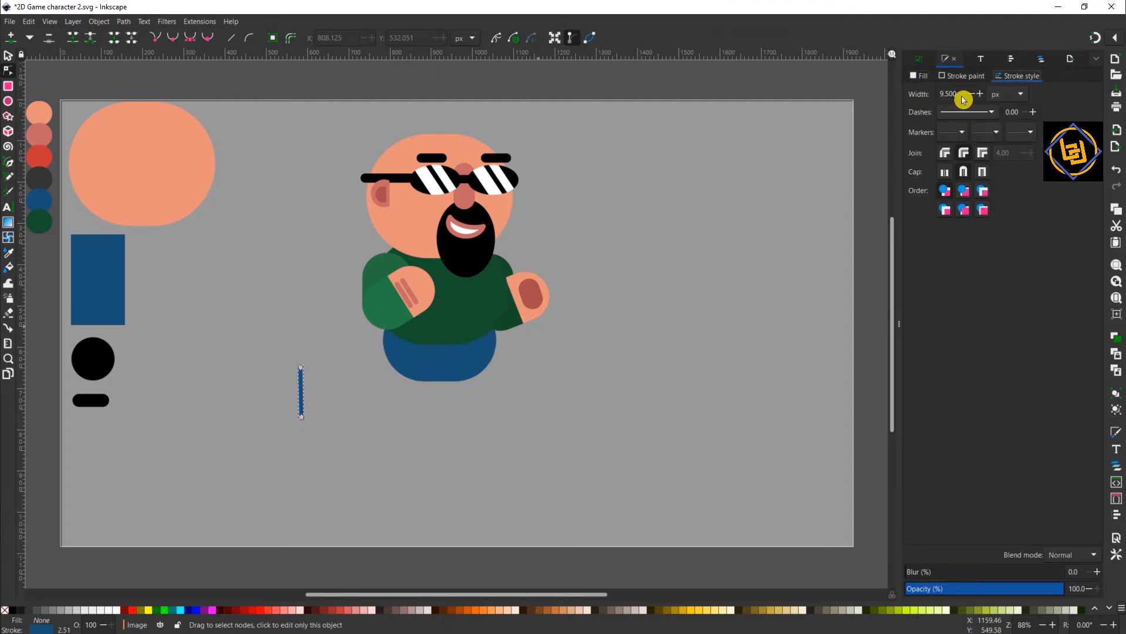
{"action": "type", "text": "85"}
{"action": "key", "text": "Return"}
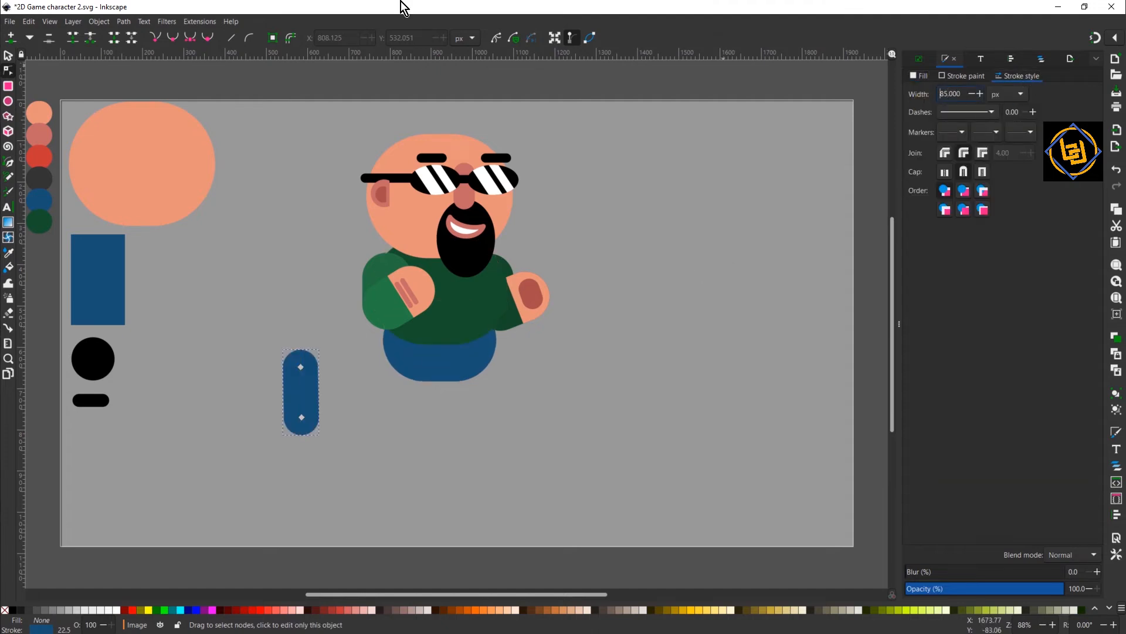
- Bend the thick blue line into a slightly curved leg and place it under the left side of the blue lower body
{"action": "left_click", "coordinate": [297, 398]}
{"action": "left_click_drag", "start_coordinate": [300, 404], "coordinate": [407, 404]}
{"action": "key", "text": "s"}
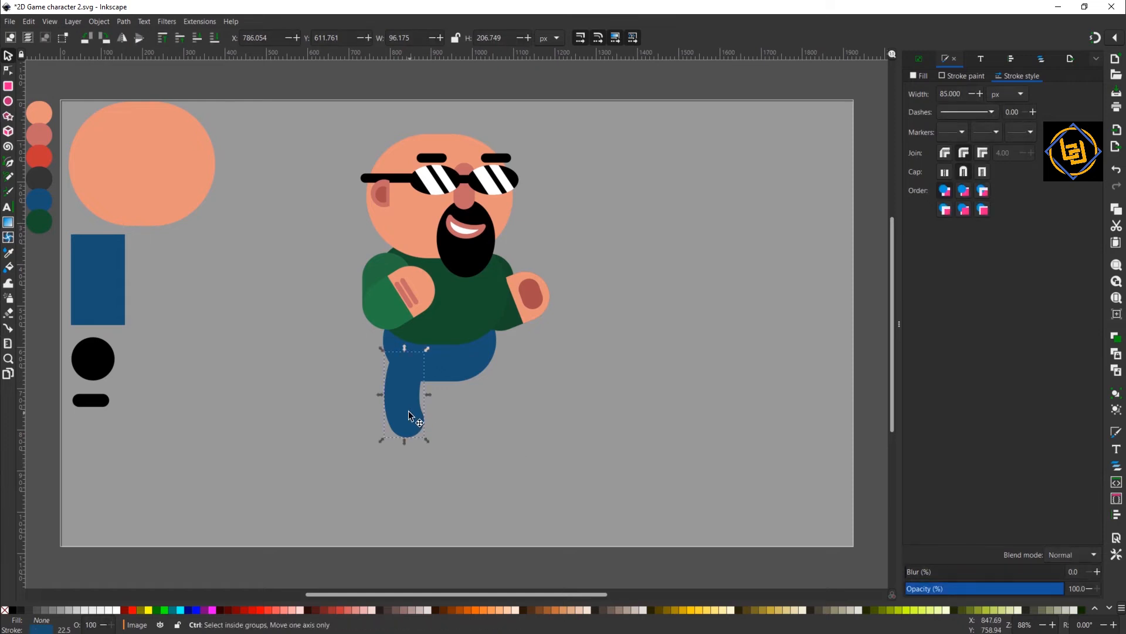
- Place a mirrored duplicate of the blue leg under the right side of the lower body, level with the original
{"action": "key", "text": "shift+Right"}
{"action": "key", "text": "shift+Right"}
{"action": "key", "text": "shift+Right"}
{"action": "key", "text": "shift+Right"}
{"action": "key", "text": "shift+Right"}
{"action": "key", "text": "shift+Right"}
{"action": "key", "text": "shift+Right"}
{"action": "key", "text": "shift+Right"}
{"action": "key", "text": "shift+Right"}
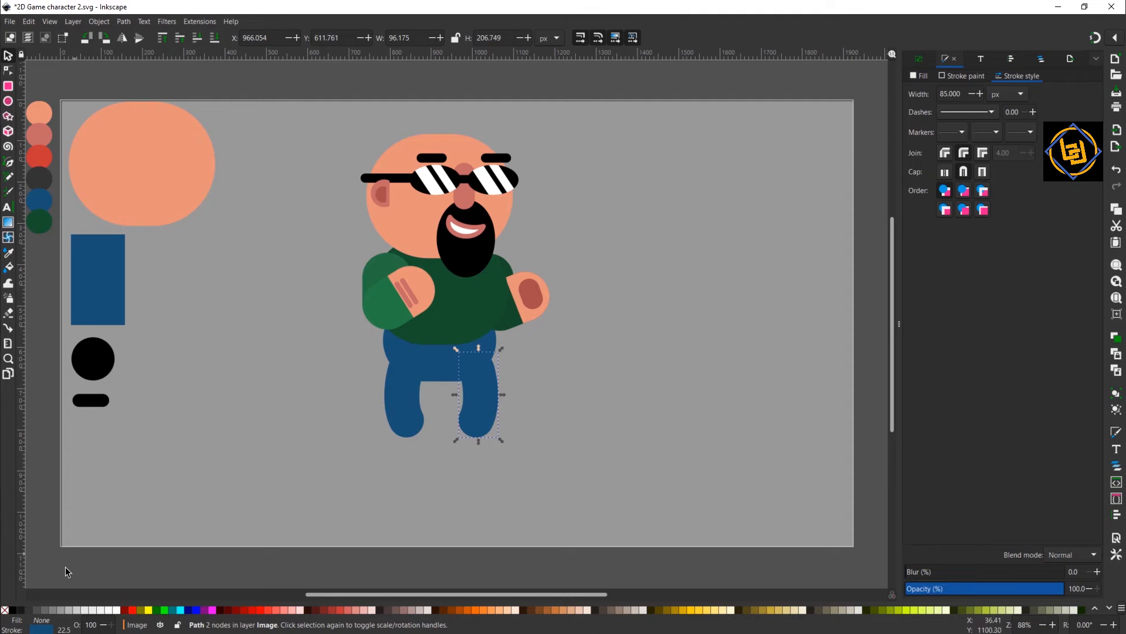
- Give the right leg's stroke a slightly darker, duller blue and enlarge both legs together to about 280 × 225 px
{"action": "left_click", "coordinate": [47, 629]}
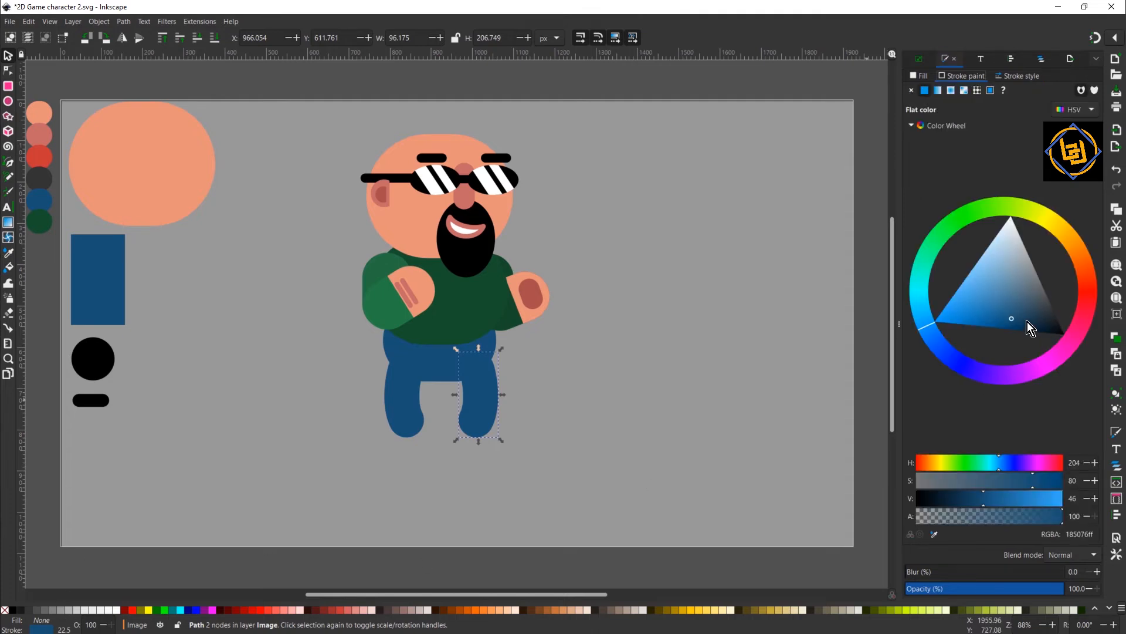
{"action": "left_click_drag", "start_coordinate": [1026, 322], "coordinate": [1018, 319]}
{"action": "left_click", "coordinate": [417, 425], "text": "shift"}
{"action": "mouse_move", "coordinate": [443, 442]}
{"action": "left_mouse_down"}
{"action": "mouse_move", "coordinate": [445, 428]}
{"action": "mouse_move", "coordinate": [445, 447]}
{"action": "left_mouse_up"}
{"action": "left_click", "coordinate": [625, 478]}
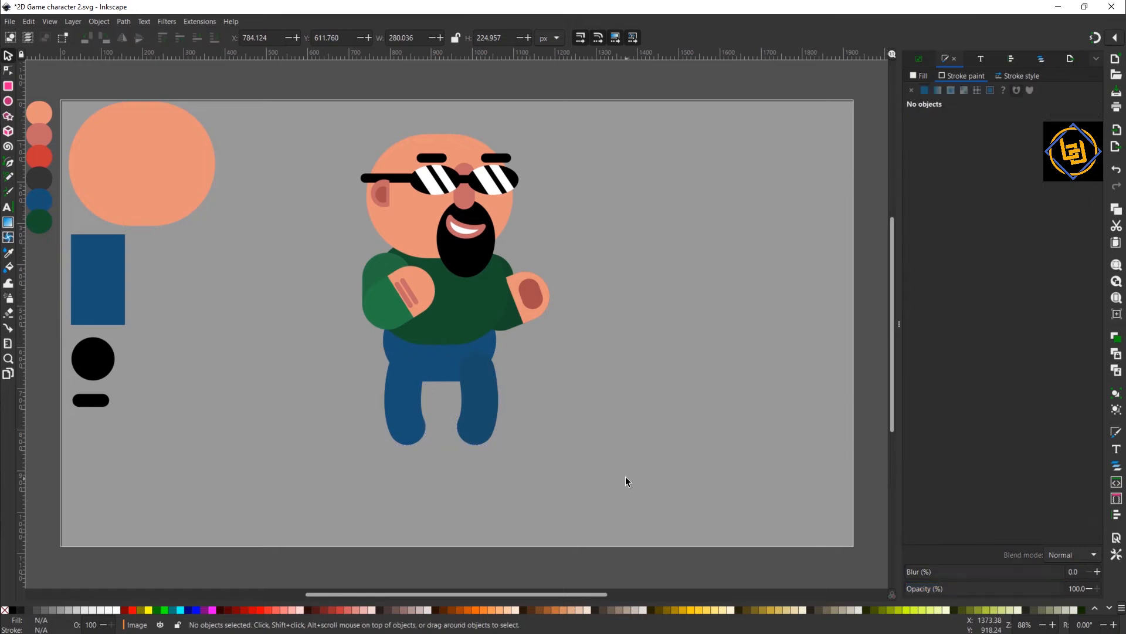
- Set the left leg's stroke width to 100 px
{"action": "left_click", "coordinate": [417, 418]}
{"action": "left_click", "coordinate": [1021, 76]}
{"action": "left_click_drag", "start_coordinate": [962, 94], "coordinate": [901, 92]}
{"action": "type", "text": "90"}
{"action": "key", "text": "Return"}
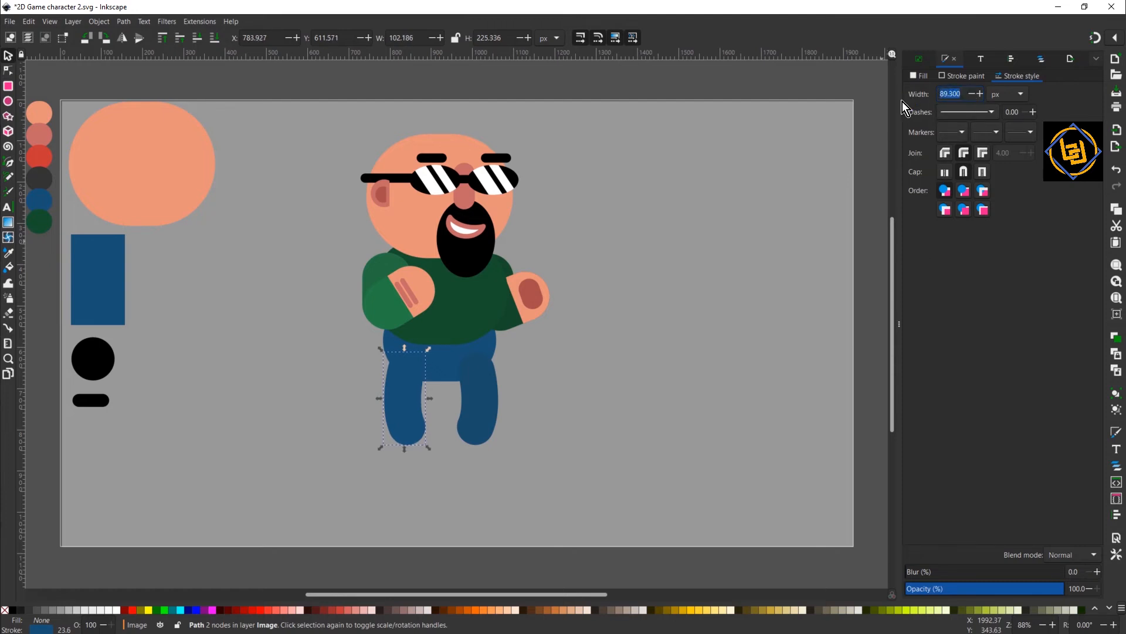
{"action": "type", "text": "95"}
{"action": "key", "text": "Return"}
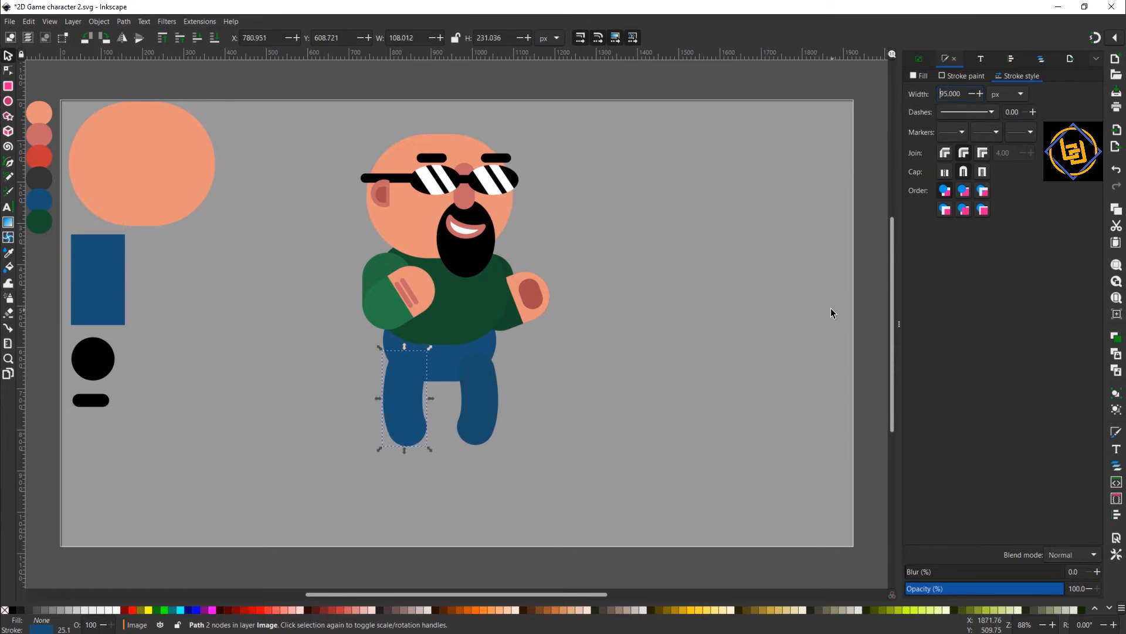
{"action": "left_click", "coordinate": [980, 94]}
{"action": "type", "text": "100"}
{"action": "key", "text": "Return"}
- Set the right leg's stroke width to 100 px to match the left leg
{"action": "left_click", "coordinate": [473, 412]}
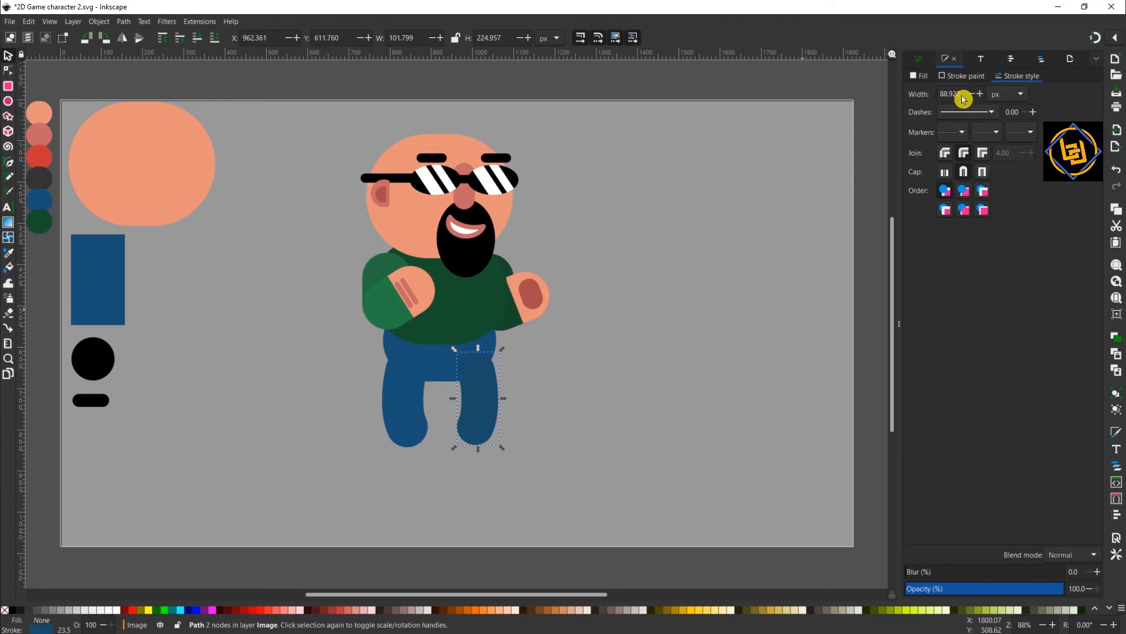
{"action": "left_click_drag", "start_coordinate": [964, 98], "coordinate": [918, 105]}
{"action": "key", "text": "Return"}
{"action": "left_click", "coordinate": [734, 455]}
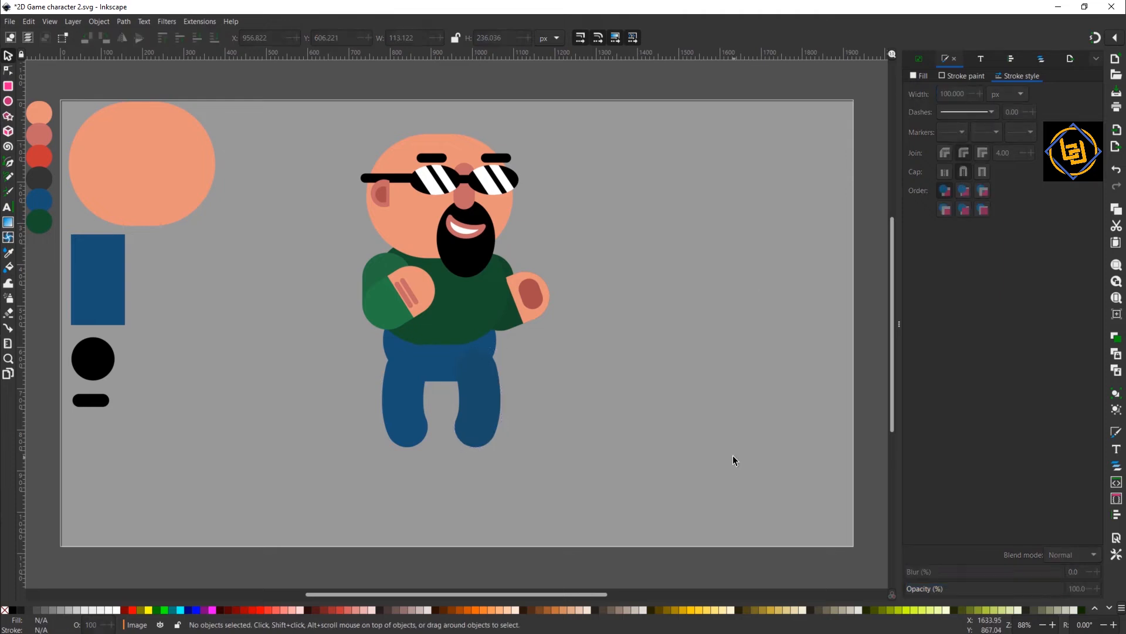
- Refine the curves of both legs by shifting the handles of their lower nodes slightly inward
{"action": "double_click", "coordinate": [411, 439]}
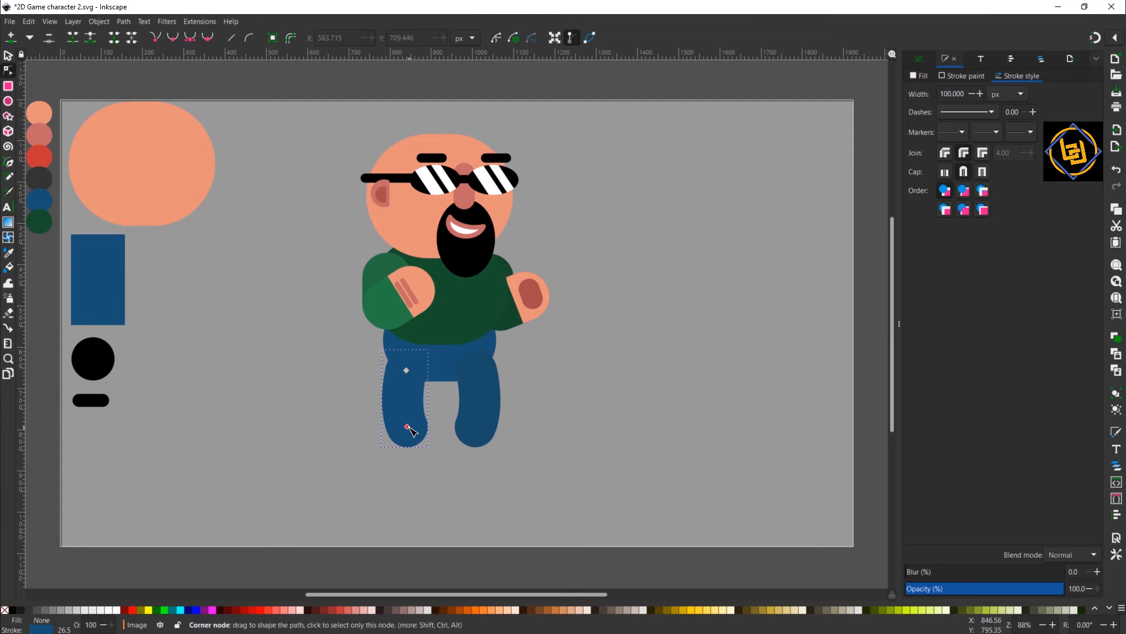
{"action": "left_click", "coordinate": [407, 426]}
{"action": "left_click_drag", "start_coordinate": [400, 410], "coordinate": [403, 409]}
{"action": "left_click", "coordinate": [476, 427]}
{"action": "left_click", "coordinate": [476, 427]}
{"action": "left_click_drag", "start_coordinate": [483, 410], "coordinate": [479, 408]}
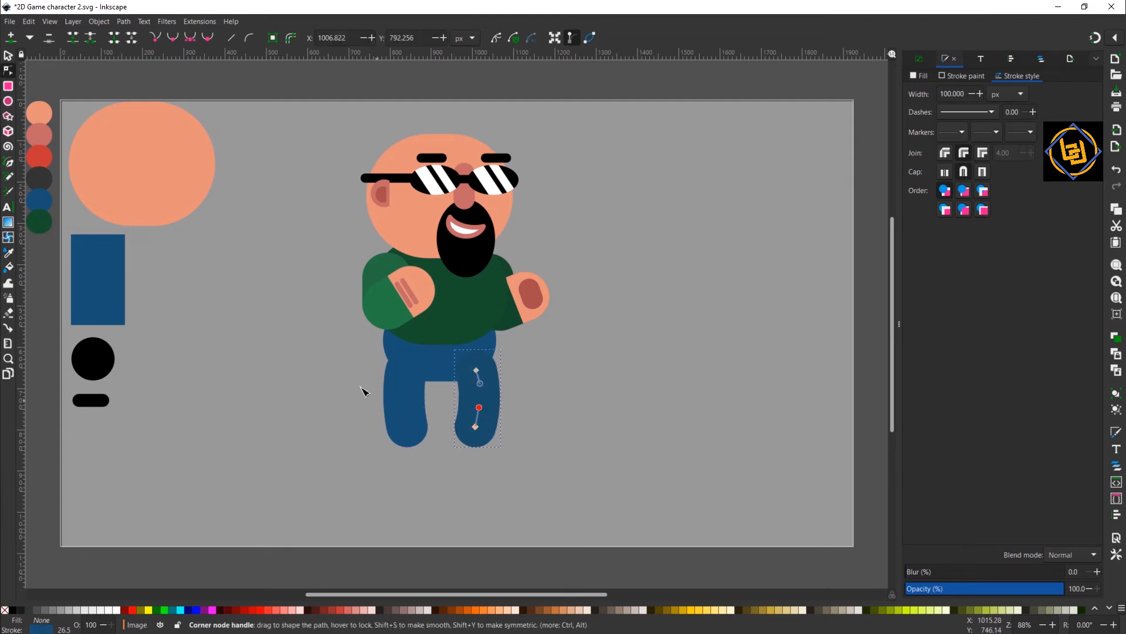
- Duplicate the black circle, place the copy to the right of the original and enlarge it to about 118 px wide
{"action": "left_click", "coordinate": [94, 363]}
{"action": "left_click", "coordinate": [8, 56]}
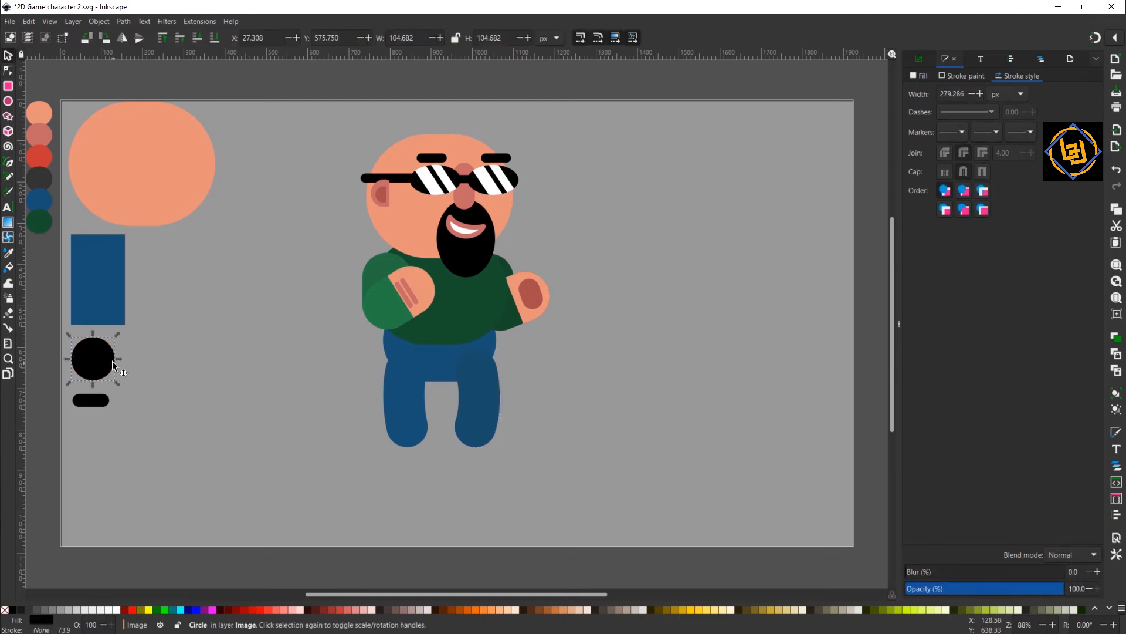
{"action": "key", "text": "ctrl+d"}
{"action": "left_click_drag", "start_coordinate": [115, 372], "coordinate": [221, 401]}
- Rotate the blue base rectangle 90° and place it over the lower half of the black circle copy
{"action": "left_click", "coordinate": [102, 237]}
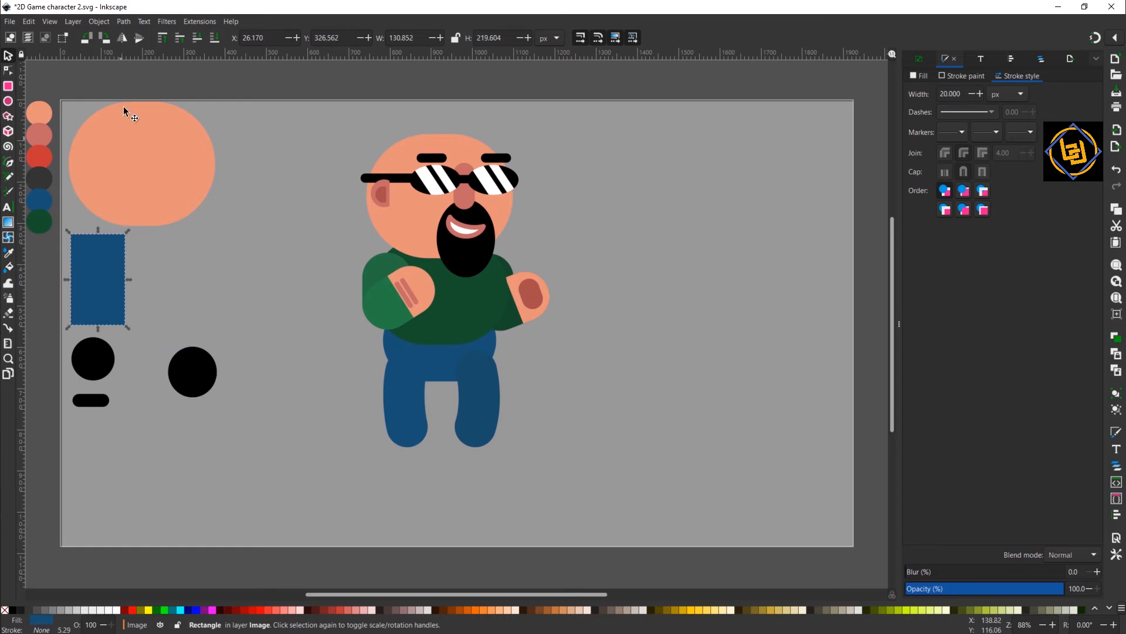
{"action": "left_click", "coordinate": [109, 39]}
{"action": "left_click_drag", "start_coordinate": [133, 290], "coordinate": [220, 411]}
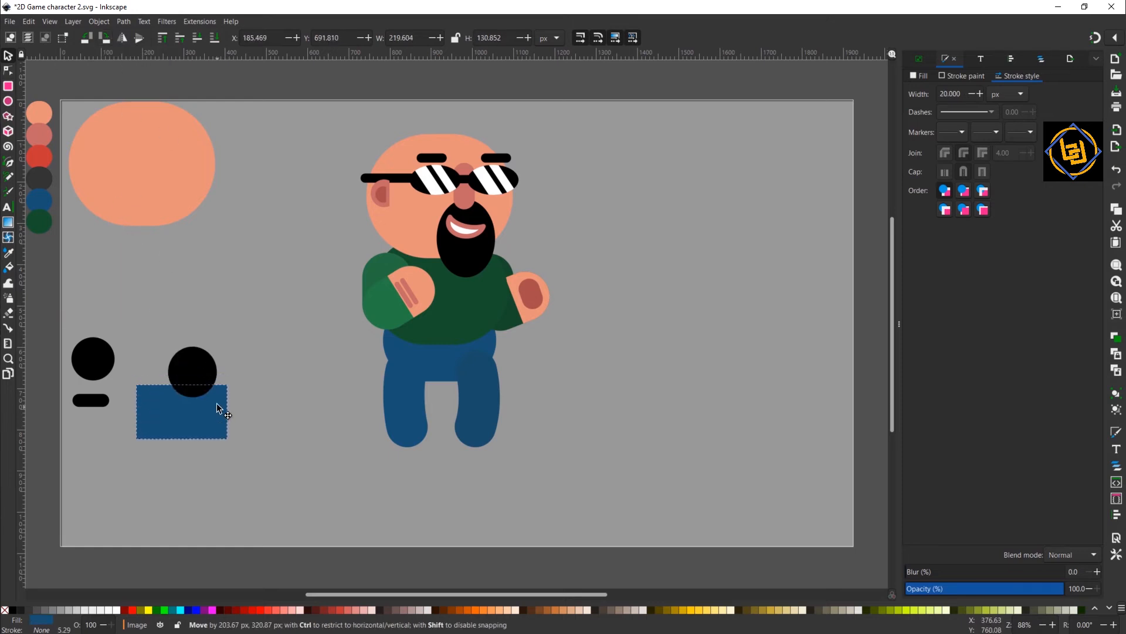
{"action": "left_click_drag", "start_coordinate": [132, 332], "coordinate": [251, 435]}
{"action": "key", "text": "ctrl+z"}
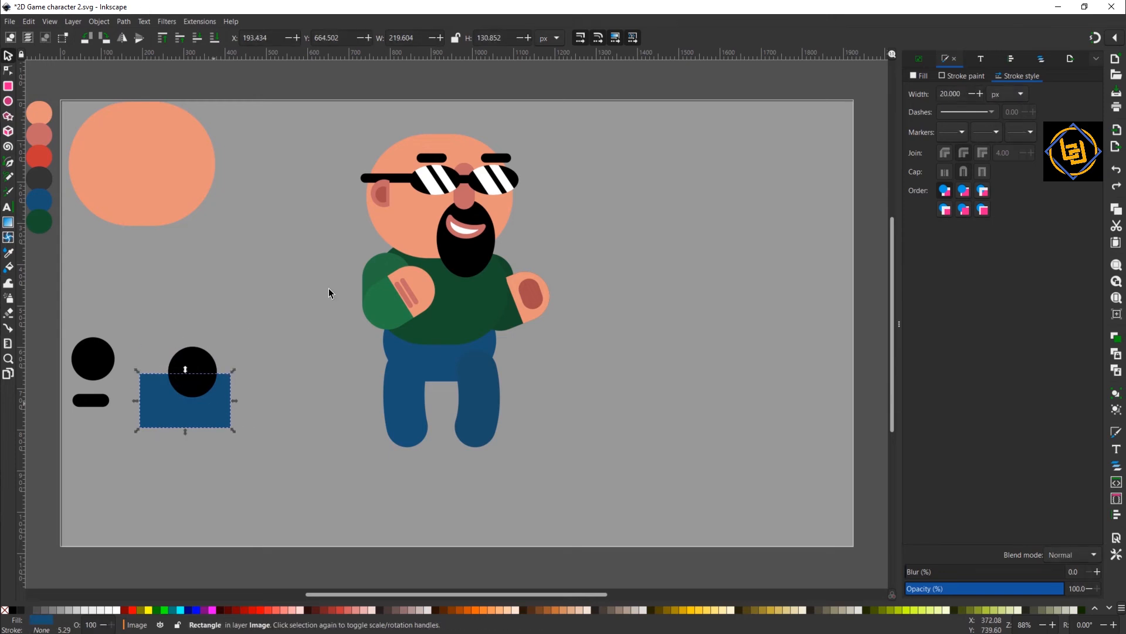
- Subtract the blue rectangle from the black circle copy to leave an upper half circle
{"action": "left_click", "coordinate": [190, 356], "text": "shift"}
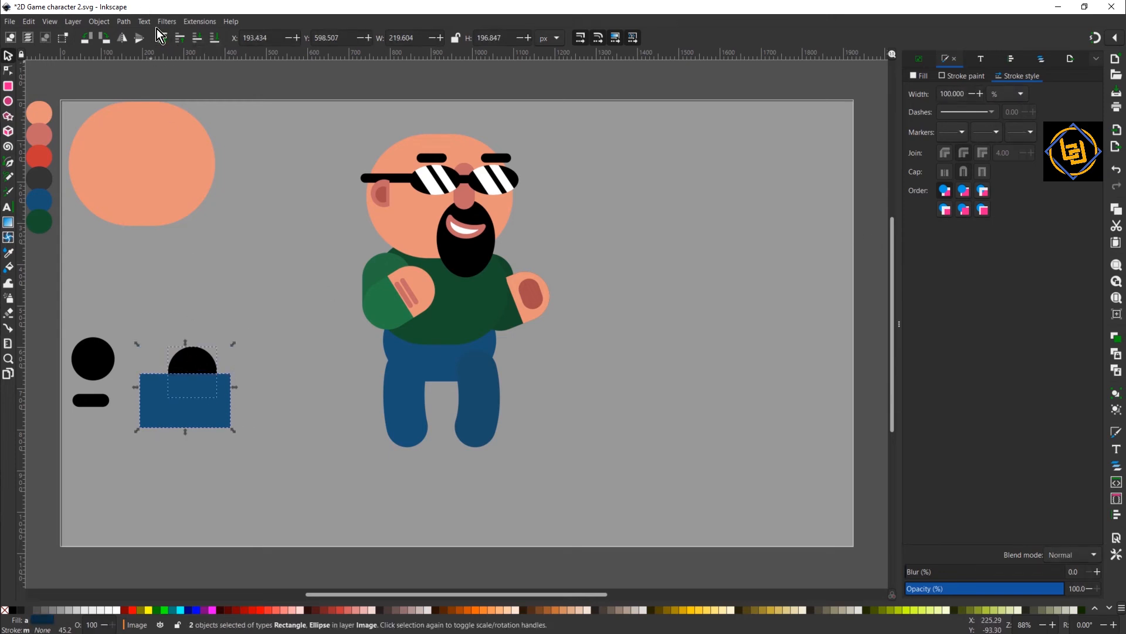
{"action": "left_click", "coordinate": [126, 22]}
{"action": "left_click", "coordinate": [147, 89]}
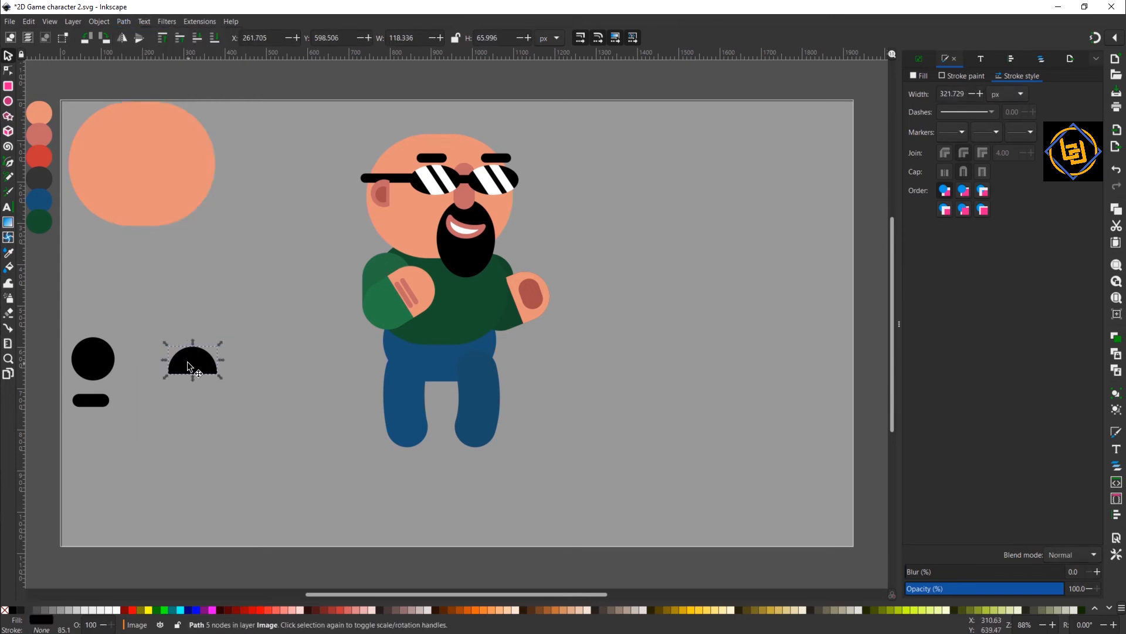
- Place the black half circle as a shoe over the left leg's lower end, enlarged to about 143 × 83 px
{"action": "left_click_drag", "start_coordinate": [189, 365], "coordinate": [371, 432]}
{"action": "left_click", "coordinate": [501, 470]}
{"action": "left_click", "coordinate": [424, 440]}
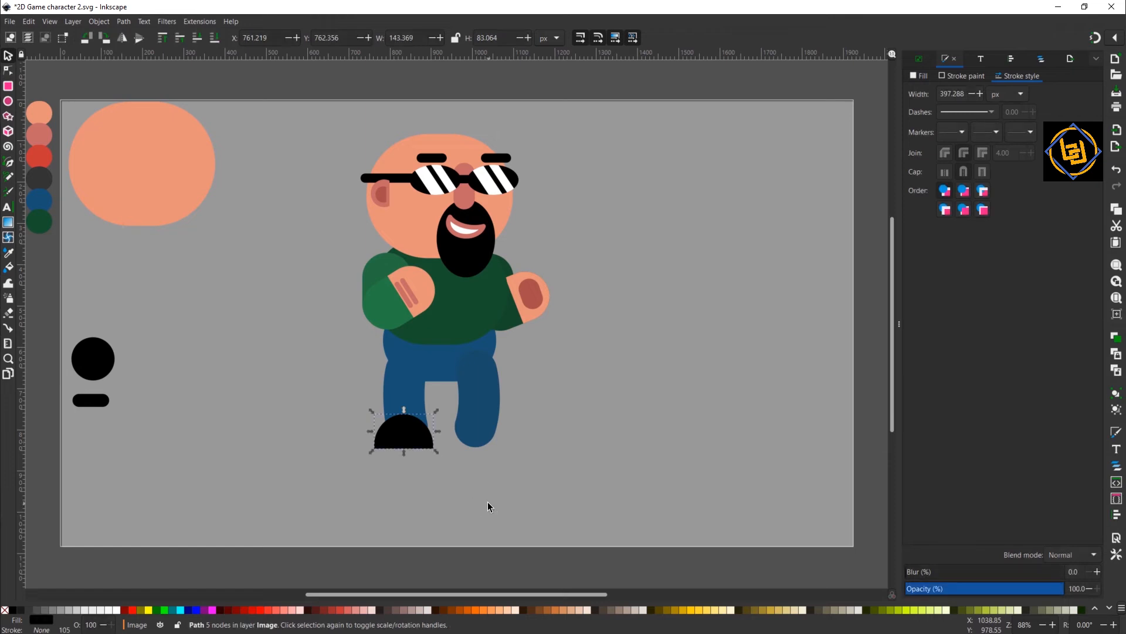
{"action": "key", "text": "Up"}
{"action": "key", "text": "Up"}
{"action": "key", "text": "Down"}
- Duplicate the black shoe and move the copy straight across to the right leg's lower end
{"action": "key", "text": "ctrl+d"}
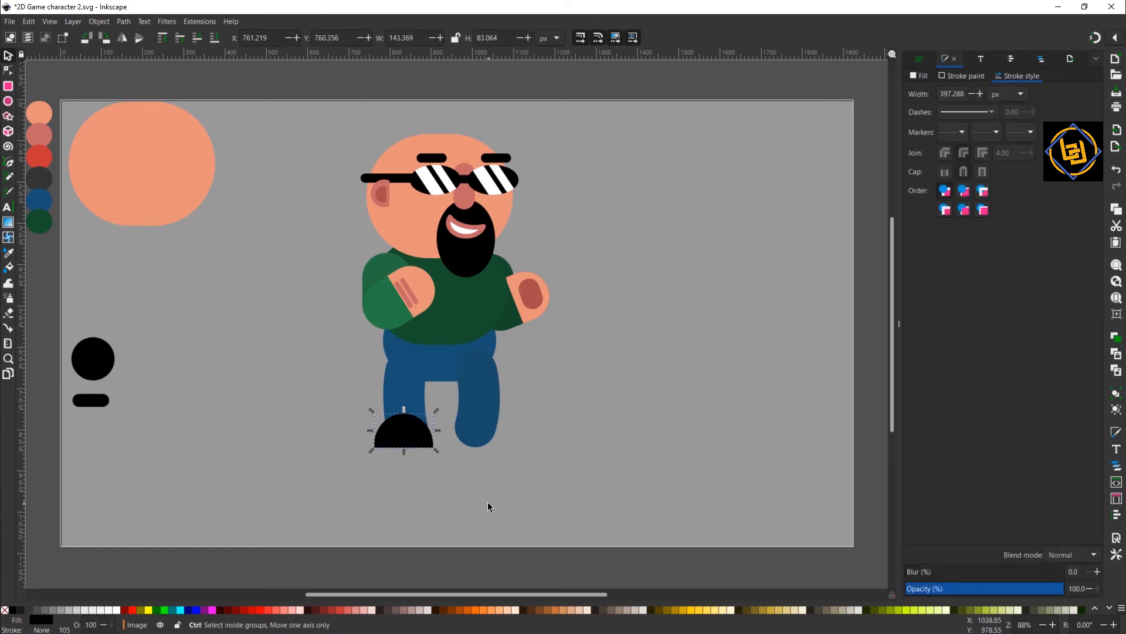
{"action": "key", "text": "shift+Right"}
{"action": "key", "text": "shift+Right"}
{"action": "key", "text": "shift+Right"}
{"action": "key", "text": "shift+Right"}
{"action": "key", "text": "shift+Right"}
{"action": "key", "text": "shift+Right"}
{"action": "key", "text": "shift+Right"}
{"action": "key", "text": "shift+Right"}
{"action": "key", "text": "shift+Right"}
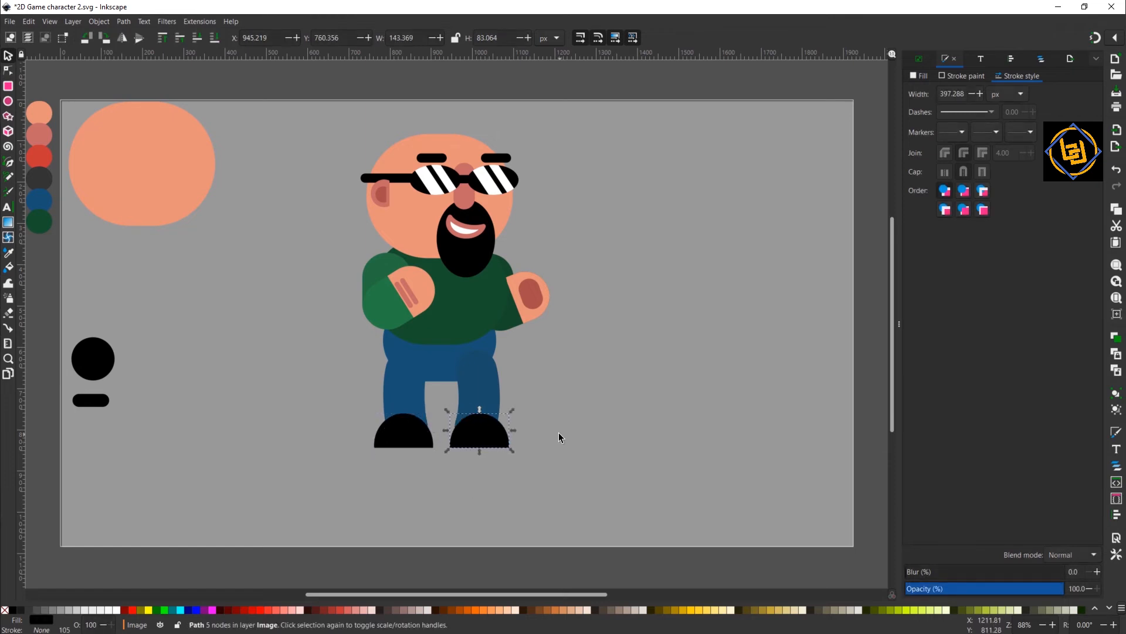
- Group the two legs and centre the group horizontally on the blue lower body
{"action": "left_click", "coordinate": [473, 383]}
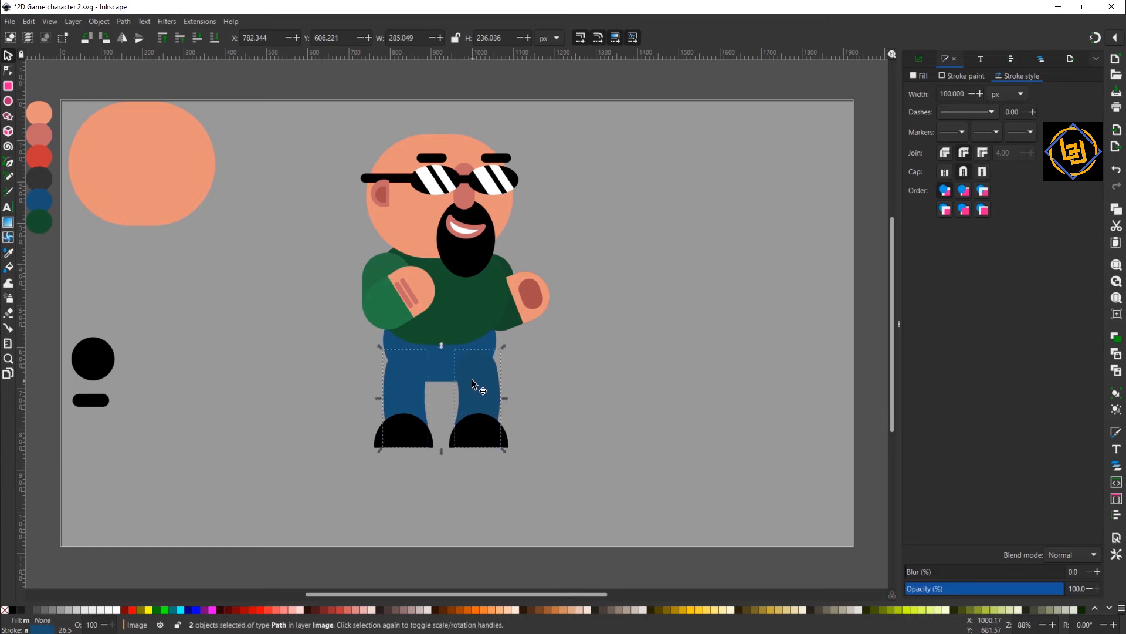
{"action": "left_click", "coordinate": [447, 375], "text": "shift"}
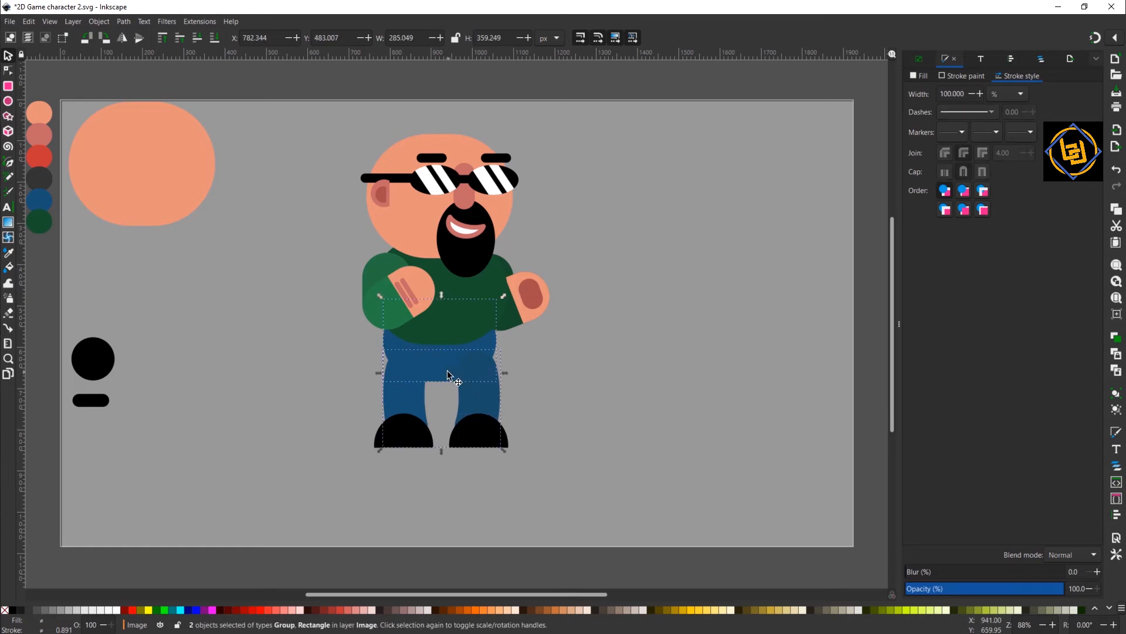
{"action": "left_click", "coordinate": [1013, 57]}
{"action": "left_click", "coordinate": [949, 151]}
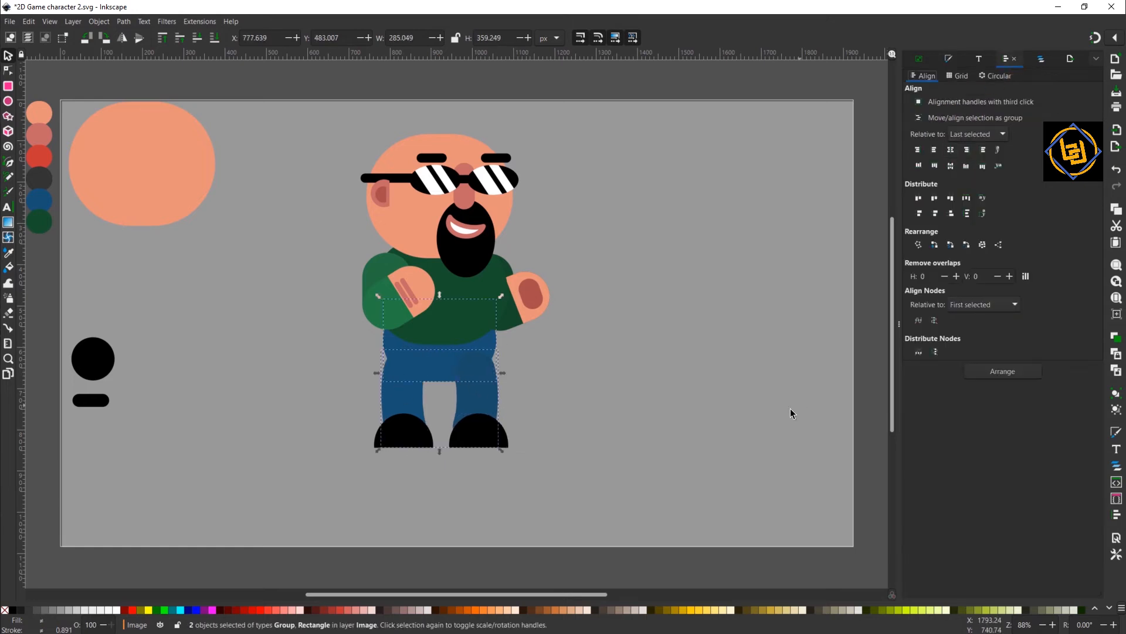
{"action": "left_click", "coordinate": [527, 454]}
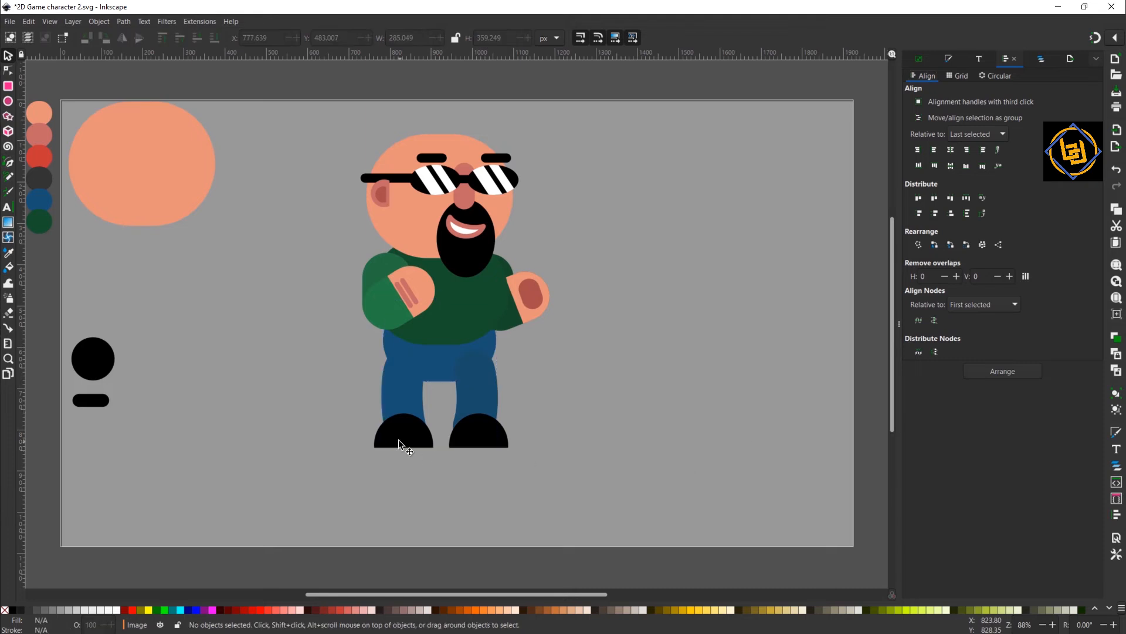
- Shift the right shoe slightly to the left so it sits under its leg
{"action": "left_click", "coordinate": [399, 439]}
{"action": "left_click", "coordinate": [468, 438], "text": "shift"}
{"action": "left_click", "coordinate": [504, 492]}
{"action": "left_click", "coordinate": [490, 433]}
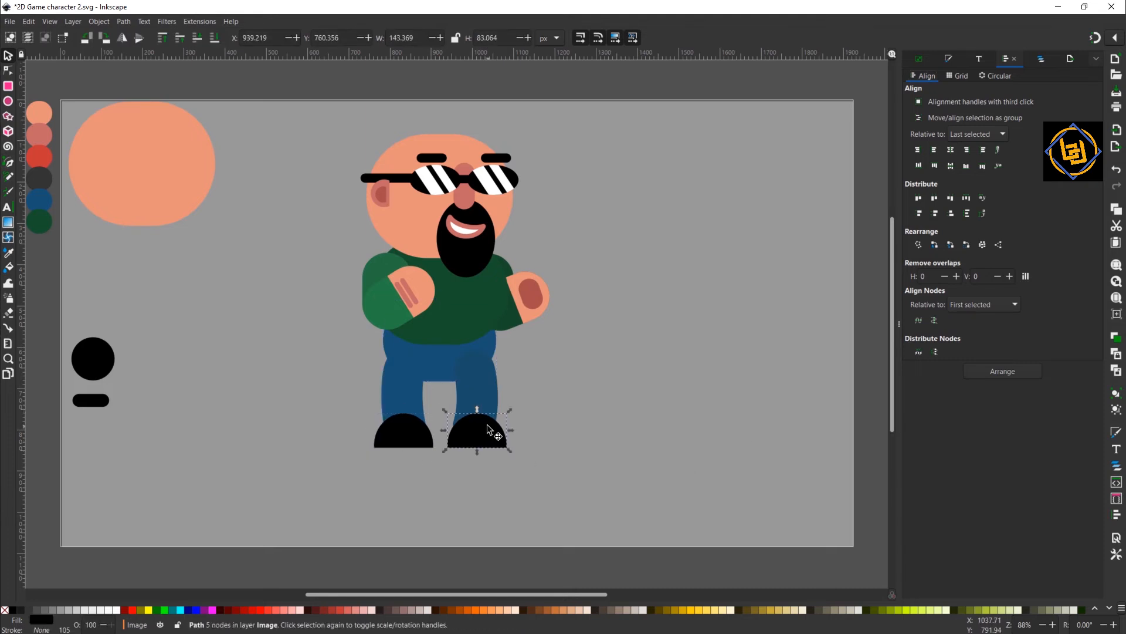
{"action": "left_click_drag", "start_coordinate": [490, 433], "coordinate": [488, 430]}
- Adjust the right leg's bend by moving its lower node's curve handle slightly up and to the left
{"action": "left_click", "coordinate": [8, 71]}
{"action": "left_click", "coordinate": [476, 393]}
{"action": "left_click", "coordinate": [474, 427]}
{"action": "left_click_drag", "start_coordinate": [479, 409], "coordinate": [477, 405]}
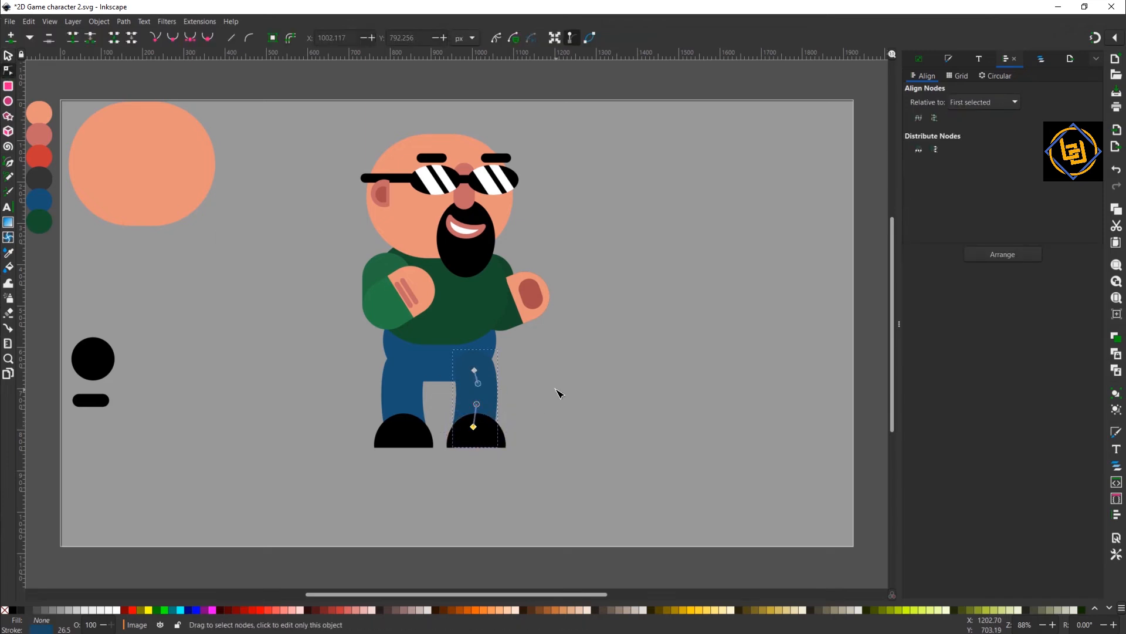
{"action": "left_click", "coordinate": [559, 392]}
- Group the two shoes and centre the group horizontally on the legs
{"action": "left_click", "coordinate": [10, 55]}
{"action": "left_click", "coordinate": [573, 424]}
{"action": "left_click", "coordinate": [481, 439]}
{"action": "left_click", "coordinate": [414, 439], "text": "shift"}
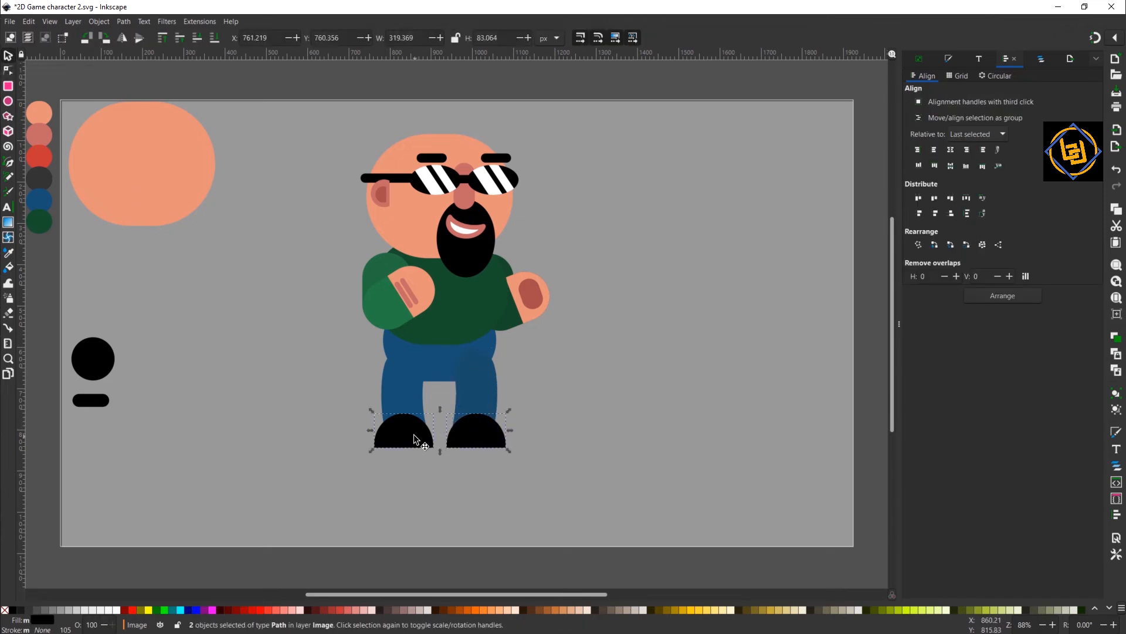
{"action": "key", "text": "ctrl+g"}
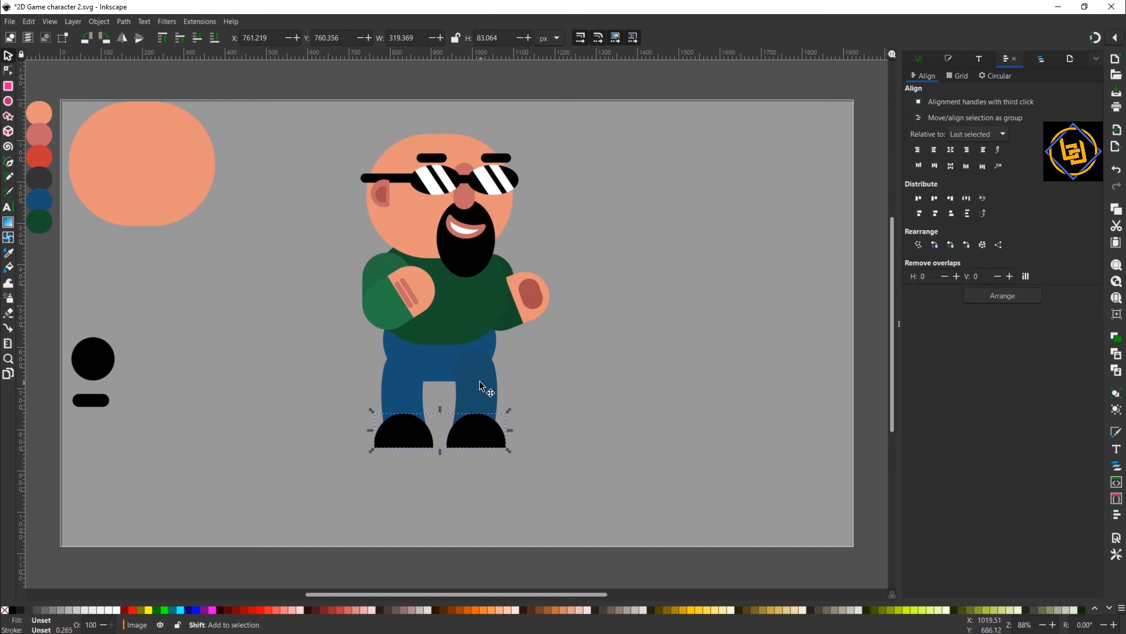
{"action": "left_click", "coordinate": [480, 381], "text": "shift"}
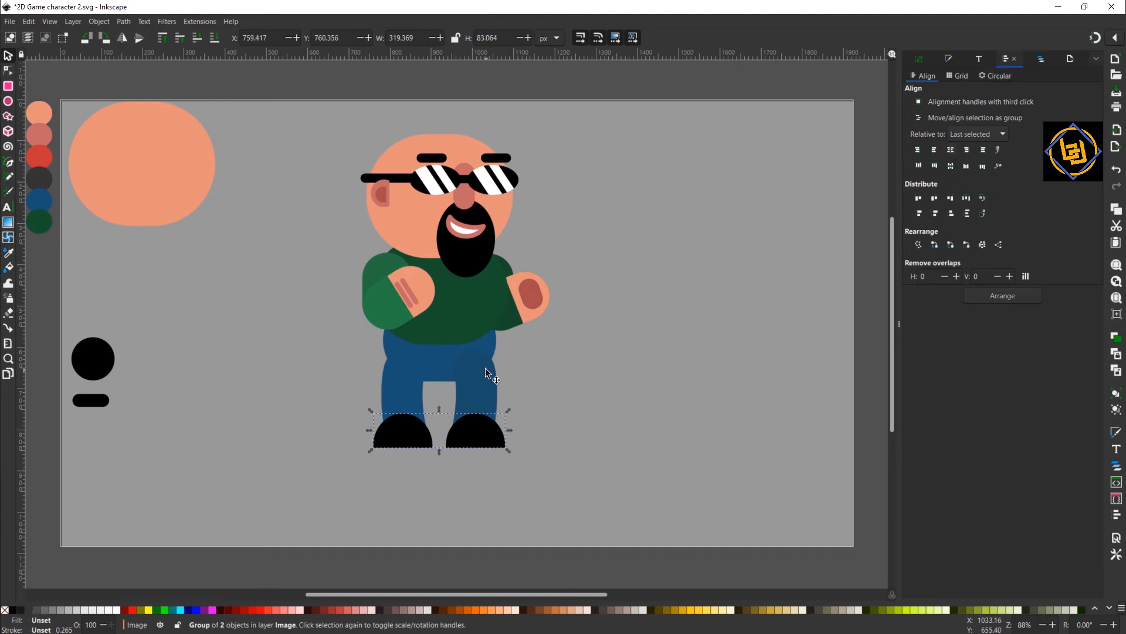
- Group the shoes, legs and blue lower body and lower the group to the bottom of the stacking order
{"action": "left_click", "coordinate": [445, 366], "text": "shift"}
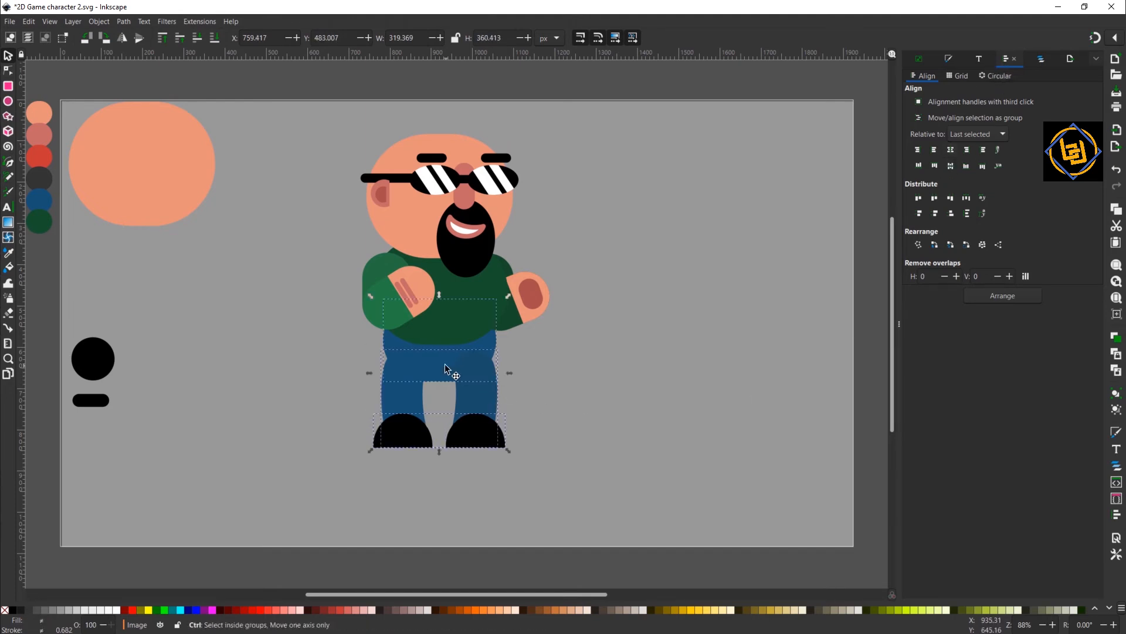
{"action": "key", "text": "ctrl+g"}
{"action": "left_click", "coordinate": [219, 39]}
{"action": "left_click", "coordinate": [614, 405]}
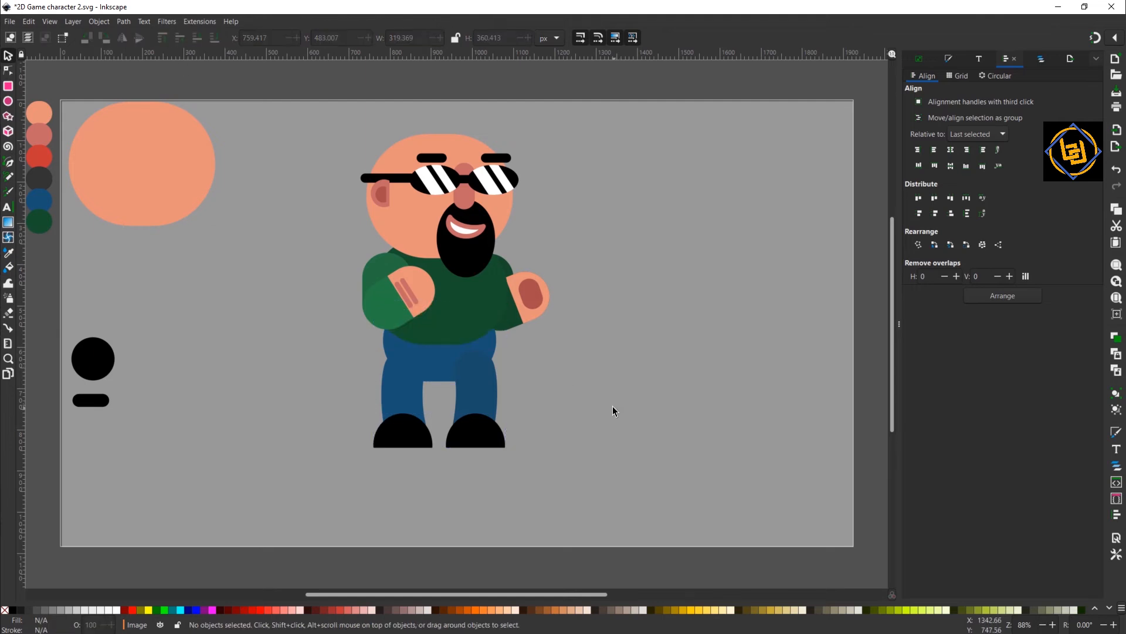
- Stretch the small black rounded bar to about 767 px wide and centre it horizontally beneath the shoes as a ground line
{"action": "left_click_drag", "start_coordinate": [66, 364], "coordinate": [391, 405]}
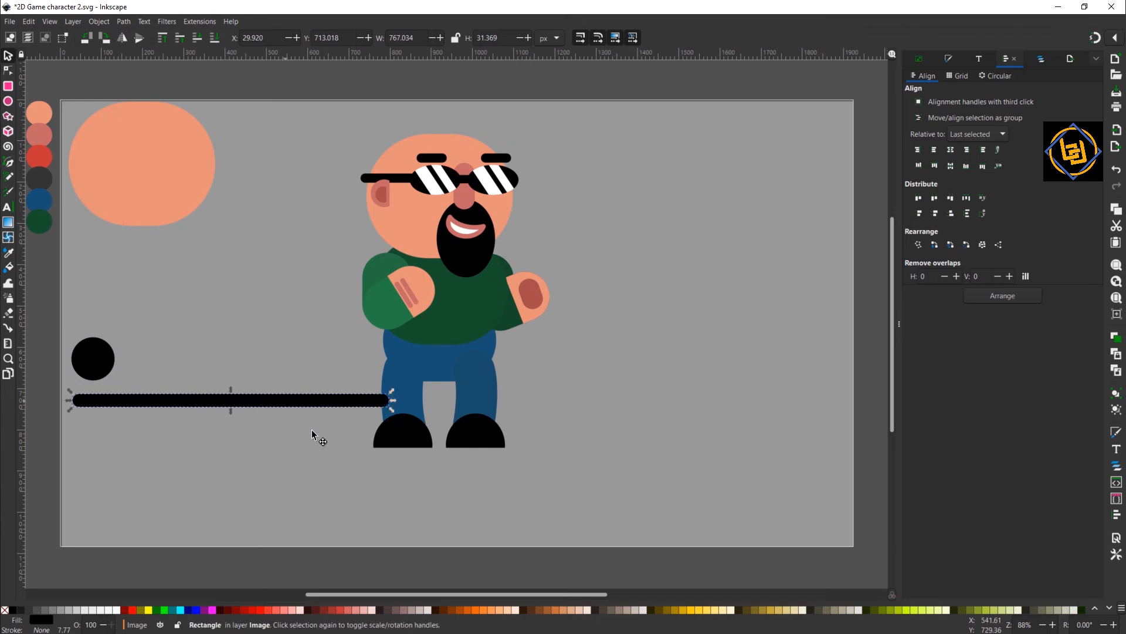
{"action": "left_click_drag", "start_coordinate": [264, 399], "coordinate": [481, 455]}
{"action": "left_click", "coordinate": [487, 369]}
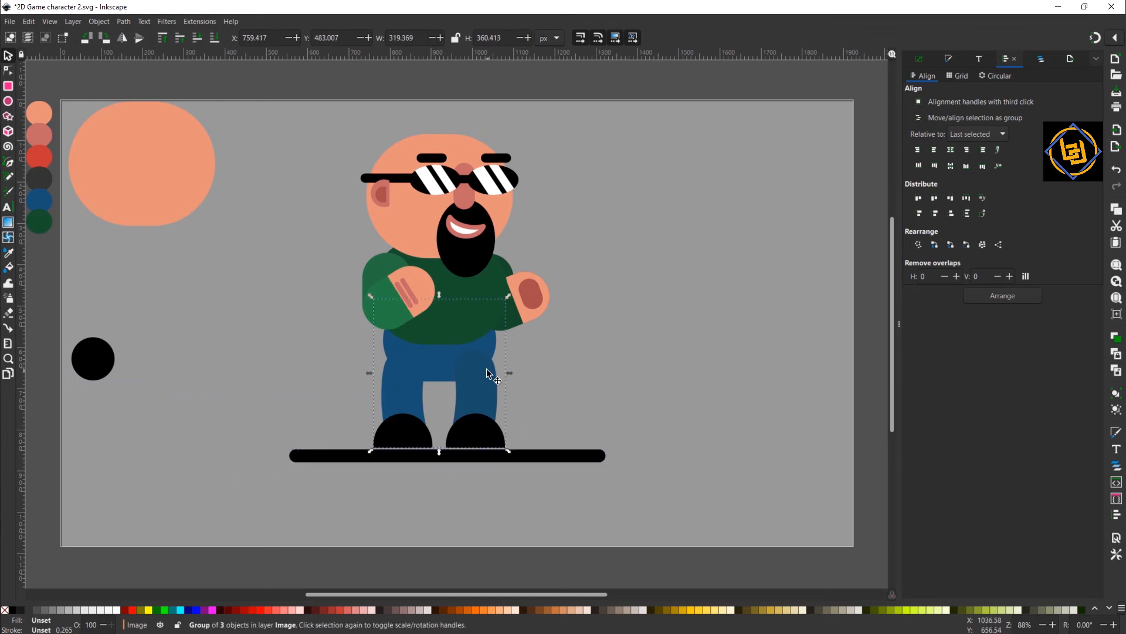
{"action": "left_click", "coordinate": [543, 455], "text": "shift"}
{"action": "left_click", "coordinate": [713, 438]}
{"action": "left_click", "coordinate": [575, 455]}
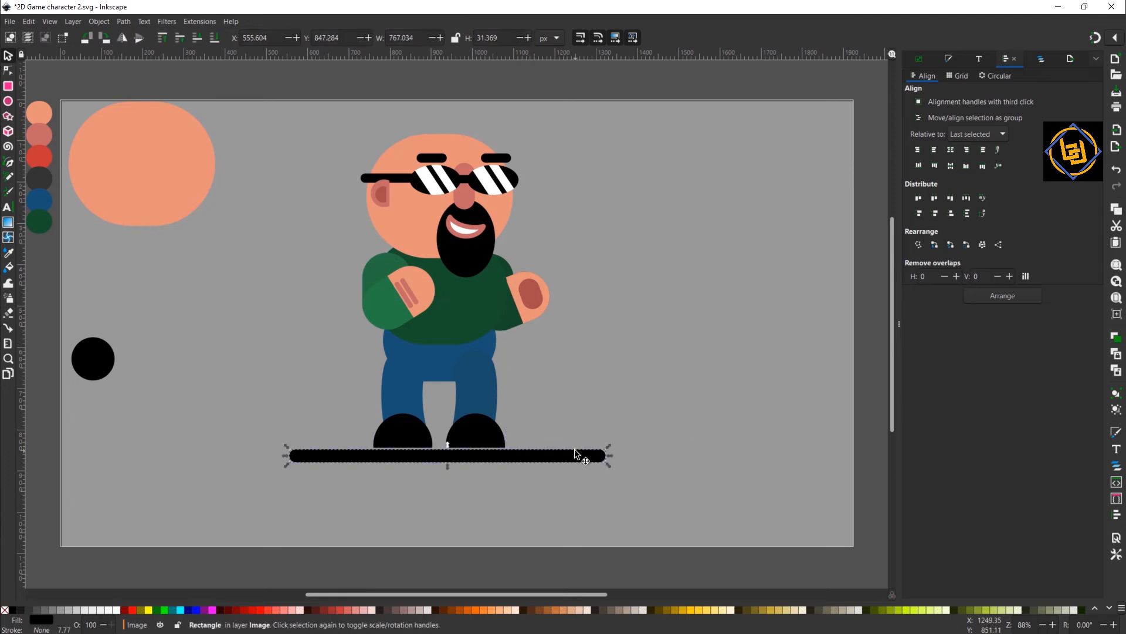
{"action": "left_click", "coordinate": [486, 423], "text": "shift"}
{"action": "left_click", "coordinate": [951, 151]}
{"action": "left_click", "coordinate": [724, 387]}
- Fill the ground bar with dark grey and nudge it up against the soles of the shoes
{"action": "left_click", "coordinate": [533, 455]}
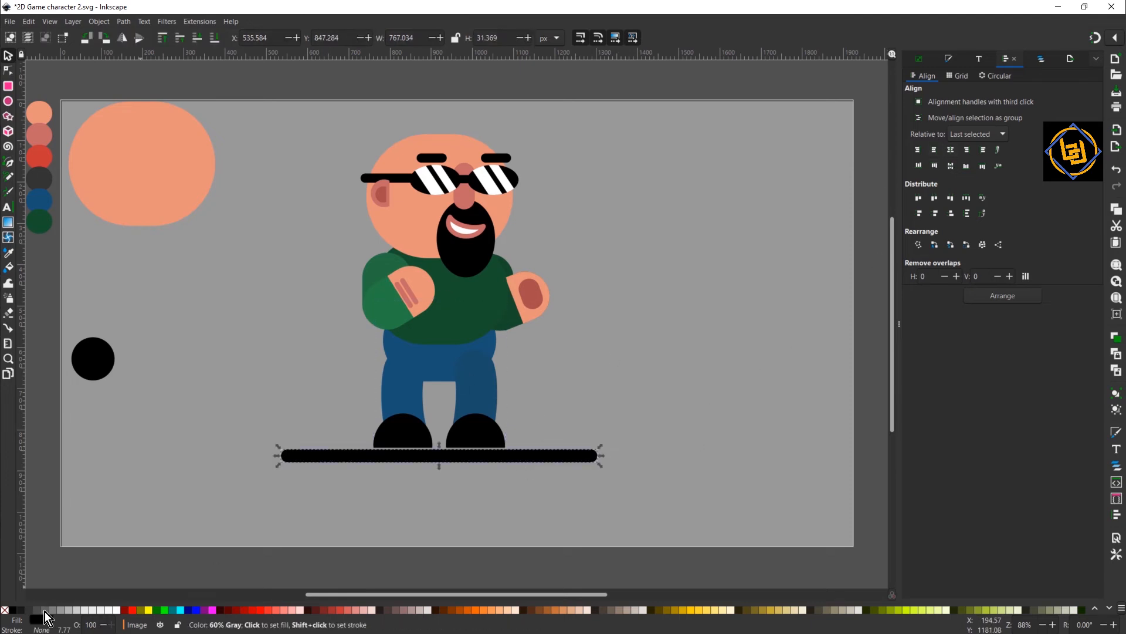
{"action": "left_click", "coordinate": [29, 610]}
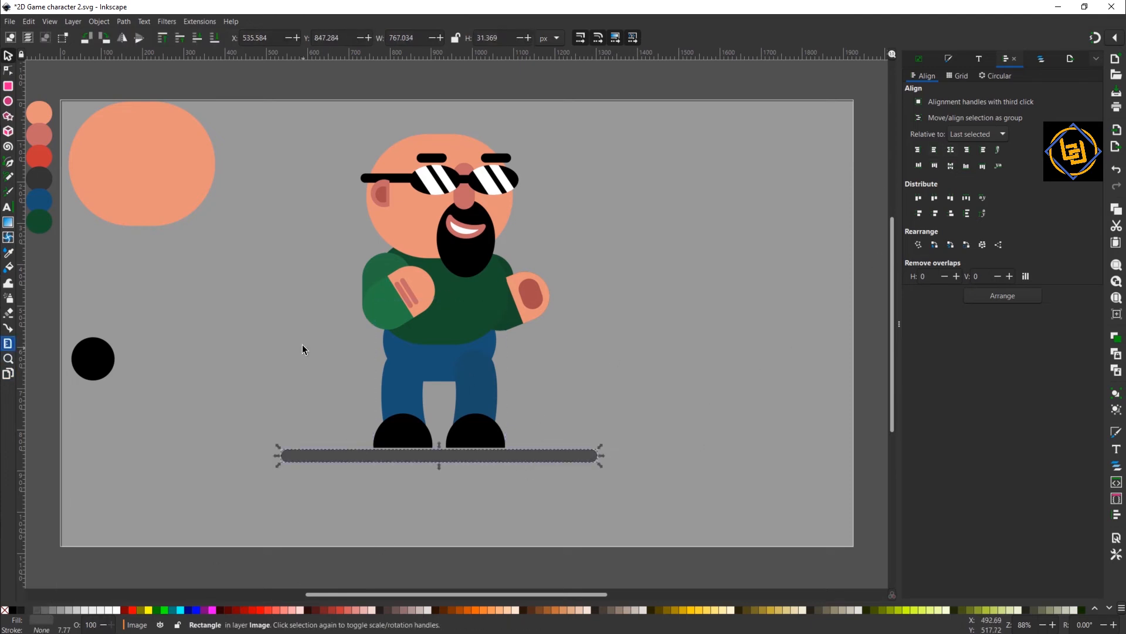
{"action": "key", "text": "Up"}
{"action": "key", "text": "Up"}
{"action": "left_click", "coordinate": [622, 314]}
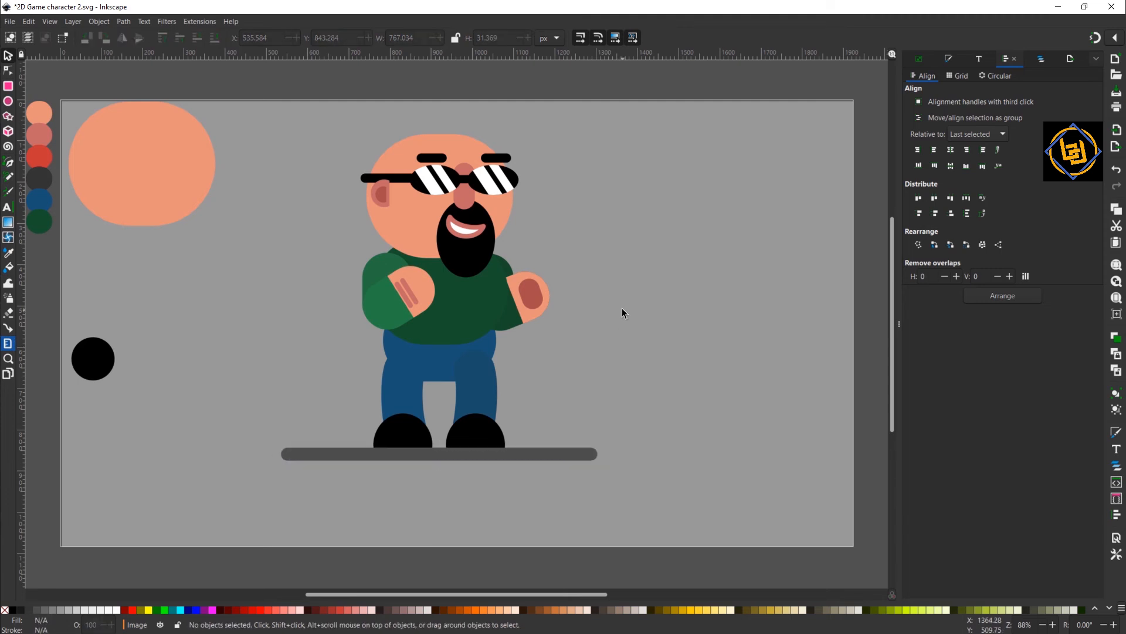
- Duplicate the darker blue leg beneath the outstretched hand and set the copy's stroke width to 10 px
{"action": "left_click", "coordinate": [483, 377]}
{"action": "key", "text": "n"}
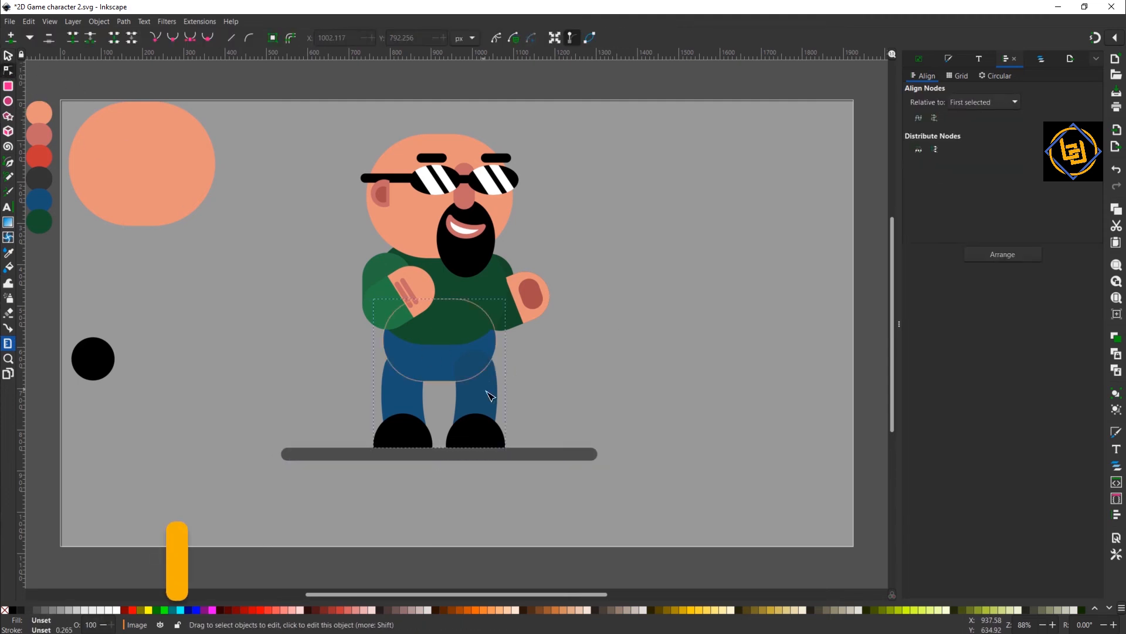
{"action": "key", "text": "s"}
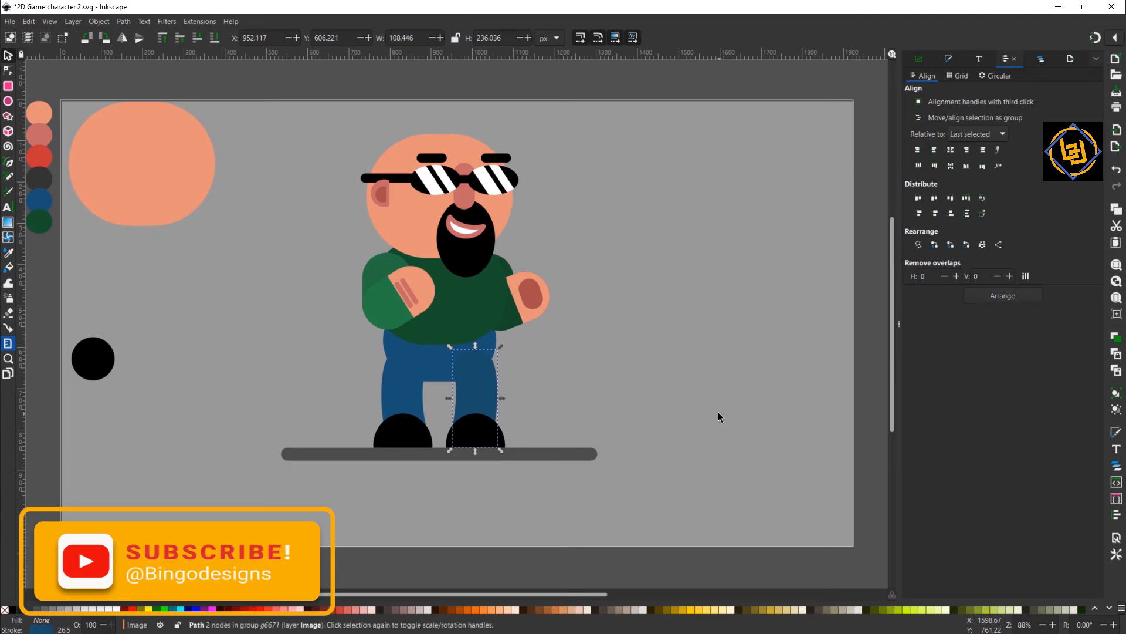
{"action": "left_click", "coordinate": [949, 59]}
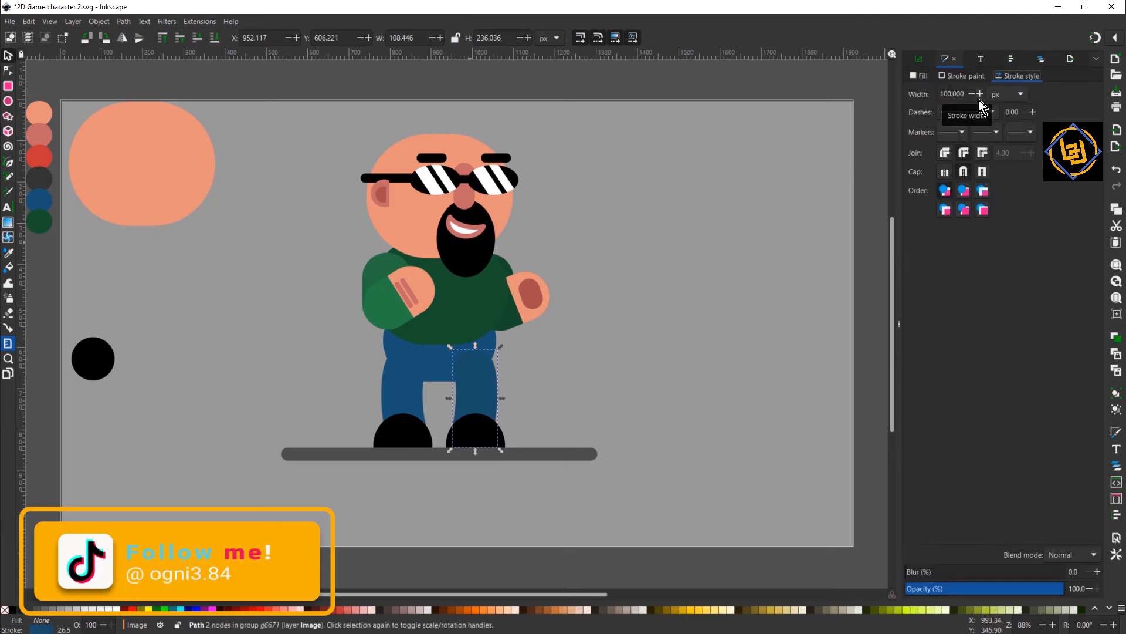
{"action": "left_click_drag", "start_coordinate": [968, 100], "coordinate": [941, 104]}
{"action": "type", "text": "10"}
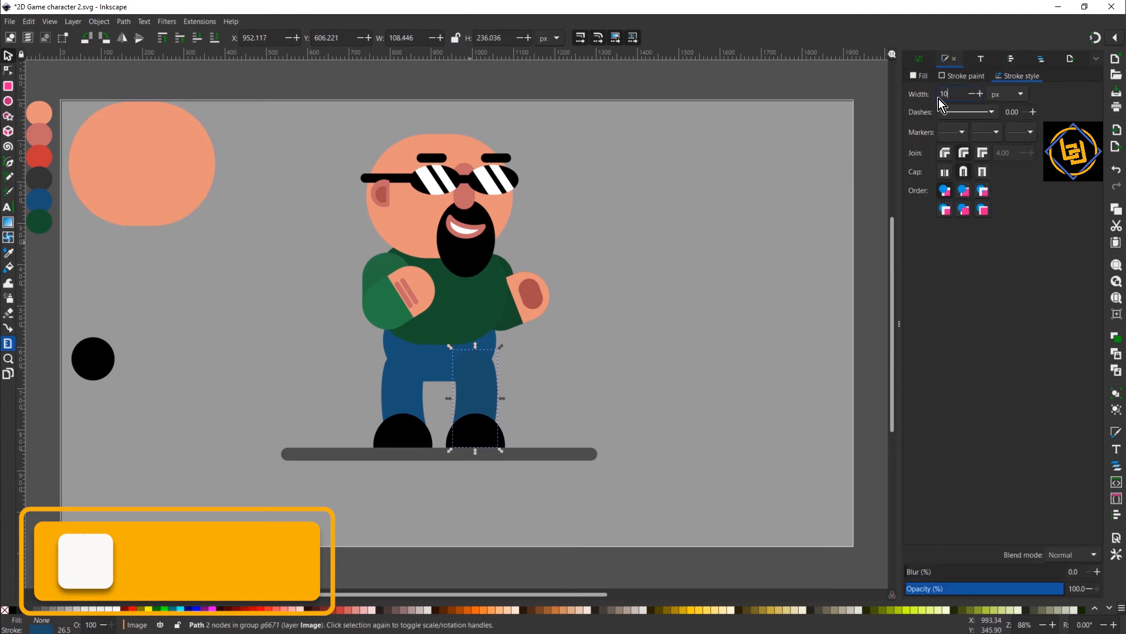
{"action": "key", "text": "Return"}
- Lighten the leg copy's stroke to blue 37688a and set its width to 20 px as a highlight
{"action": "left_click", "coordinate": [45, 629]}
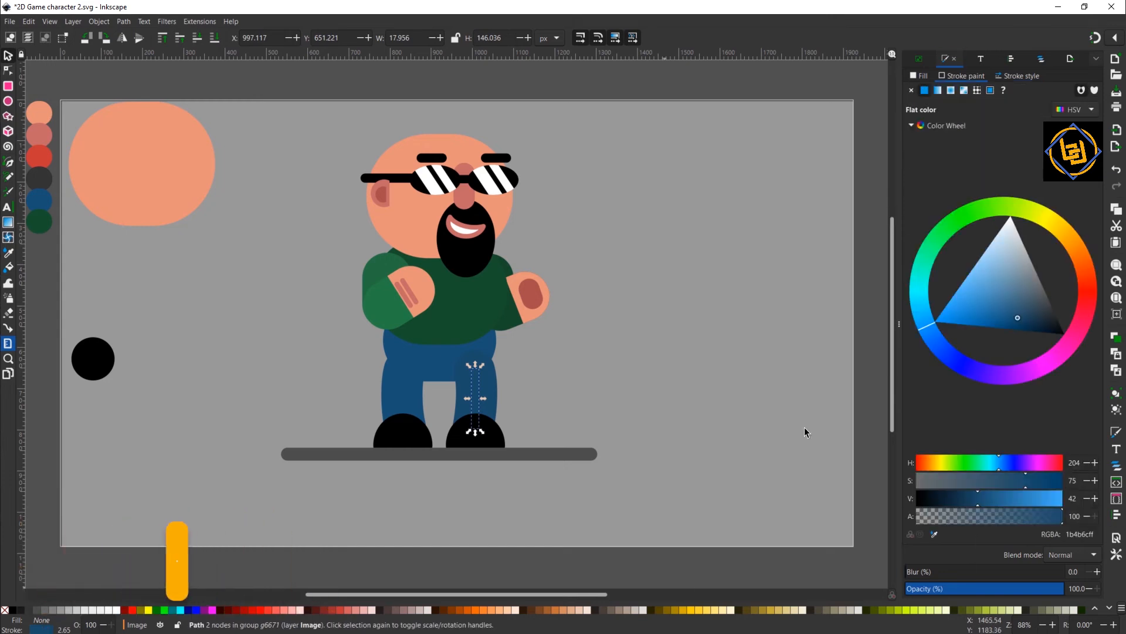
{"action": "left_click", "coordinate": [1010, 305]}
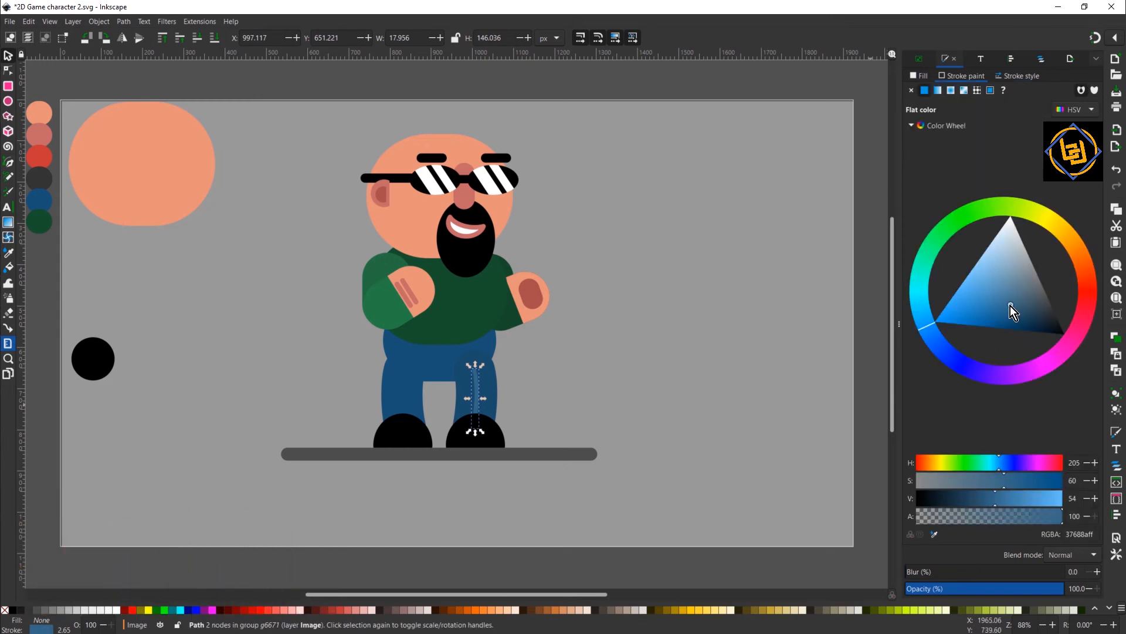
{"action": "left_click", "coordinate": [1019, 79]}
{"action": "type", "text": "20"}
{"action": "key", "text": "Return"}
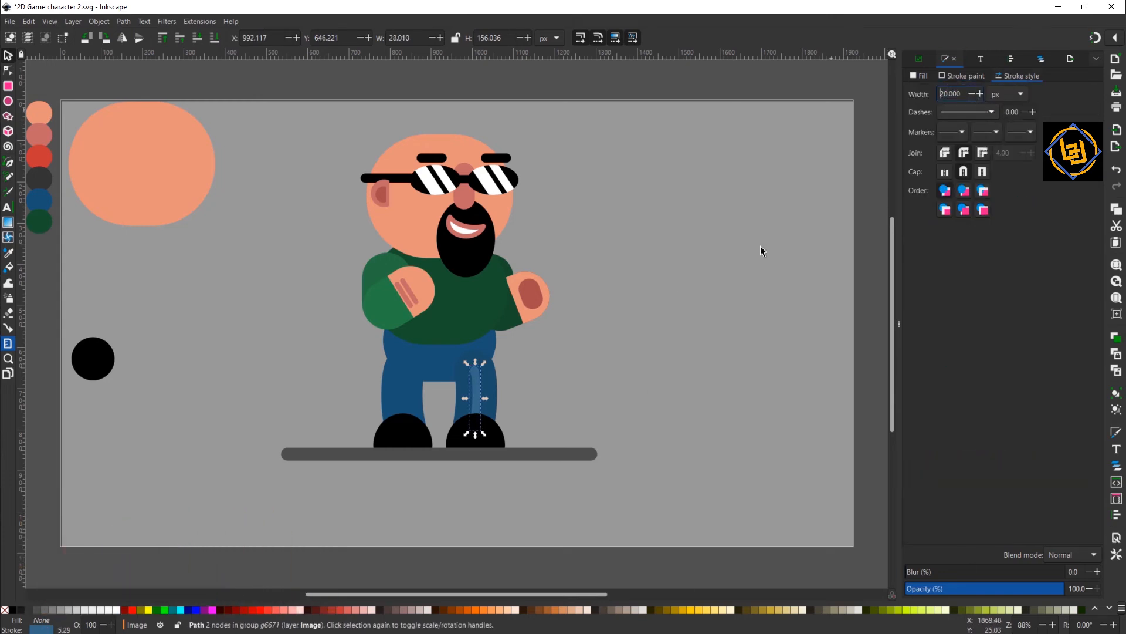
- Shift the light blue highlight towards the outer edge of the leg
{"action": "left_click_drag", "start_coordinate": [480, 392], "coordinate": [493, 392]}
{"action": "left_click", "coordinate": [503, 401]}
{"action": "left_click", "coordinate": [492, 385]}
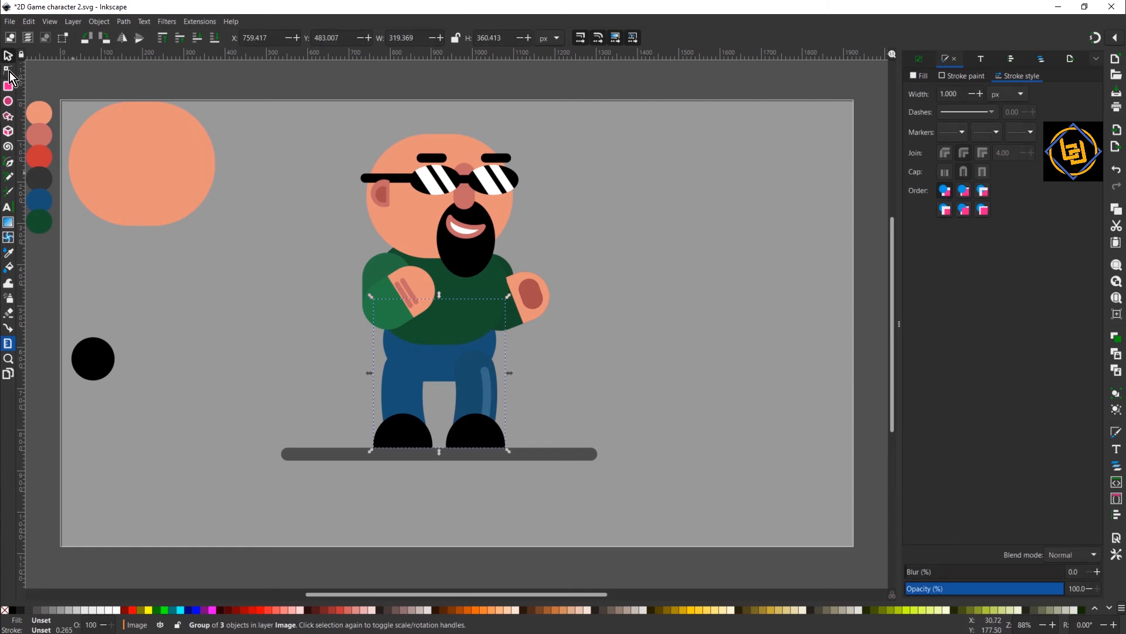
- Nudge the leg highlight further outwards until it meets the edge of the trouser leg
{"action": "left_click", "coordinate": [8, 71]}
{"action": "left_click", "coordinate": [488, 388]}
{"action": "left_click", "coordinate": [8, 55]}
{"action": "key", "text": "Right"}
{"action": "key", "text": "Right"}
{"action": "key", "text": "Right"}
{"action": "key", "text": "Right"}
{"action": "key", "text": "Right"}
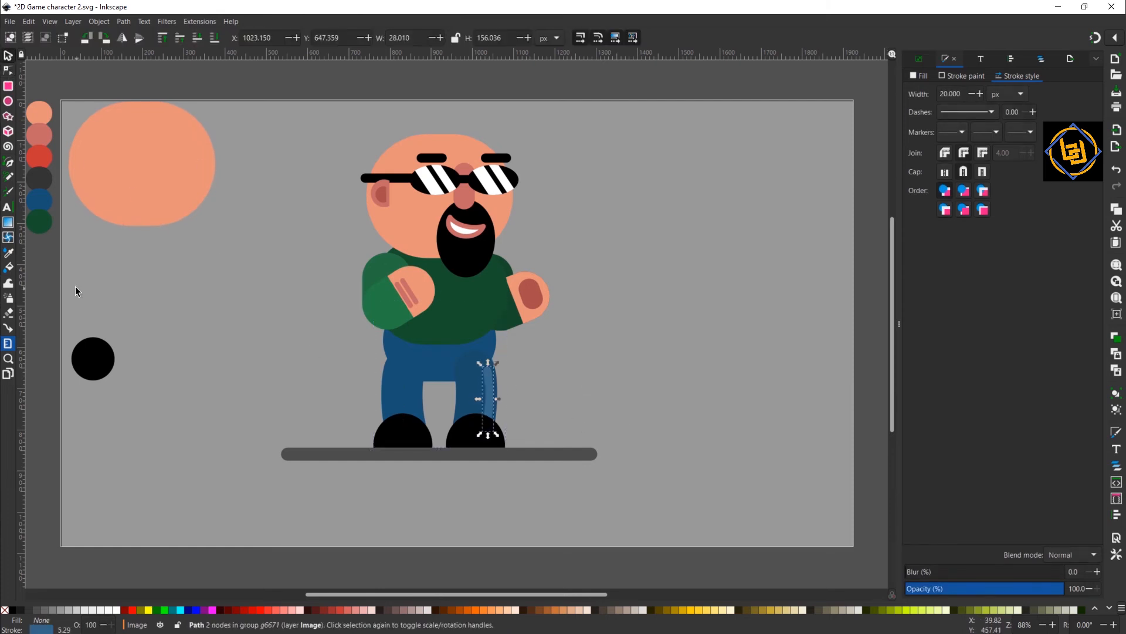
{"action": "left_click", "coordinate": [639, 367]}
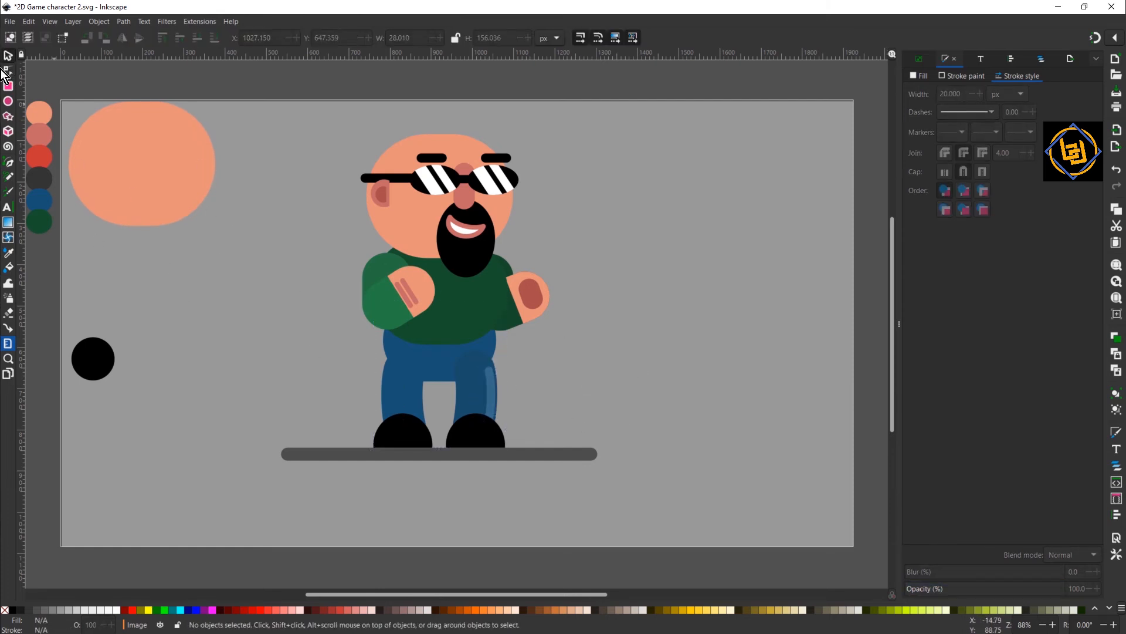
{"action": "left_click", "coordinate": [8, 162]}
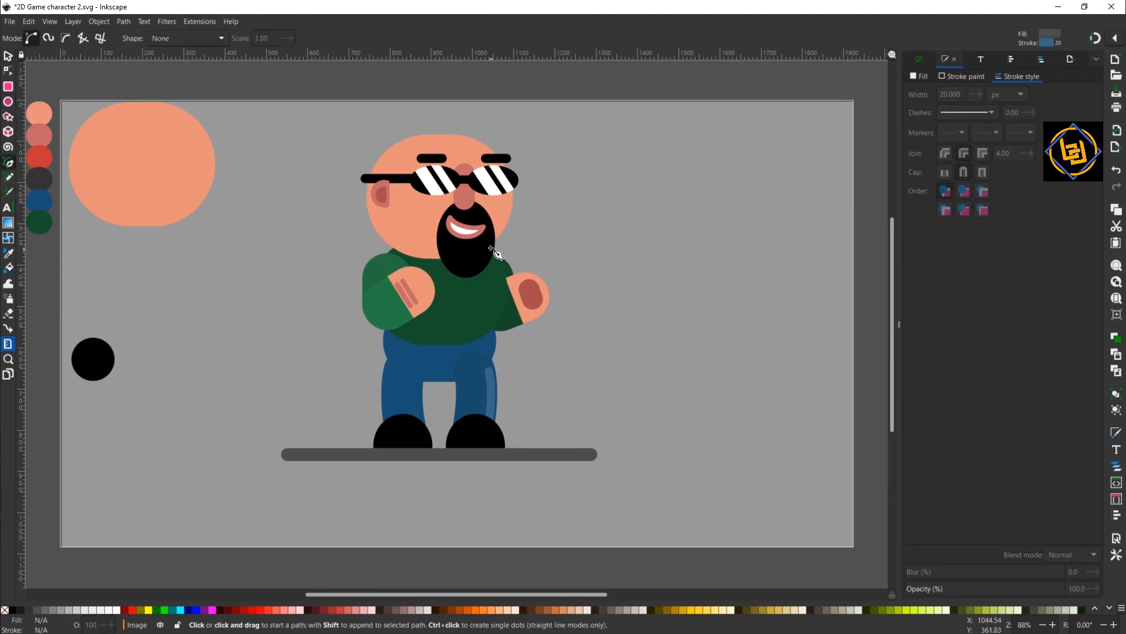
{"action": "left_click", "coordinate": [490, 244]}
{"action": "left_click_drag", "start_coordinate": [471, 271], "coordinate": [484, 271]}
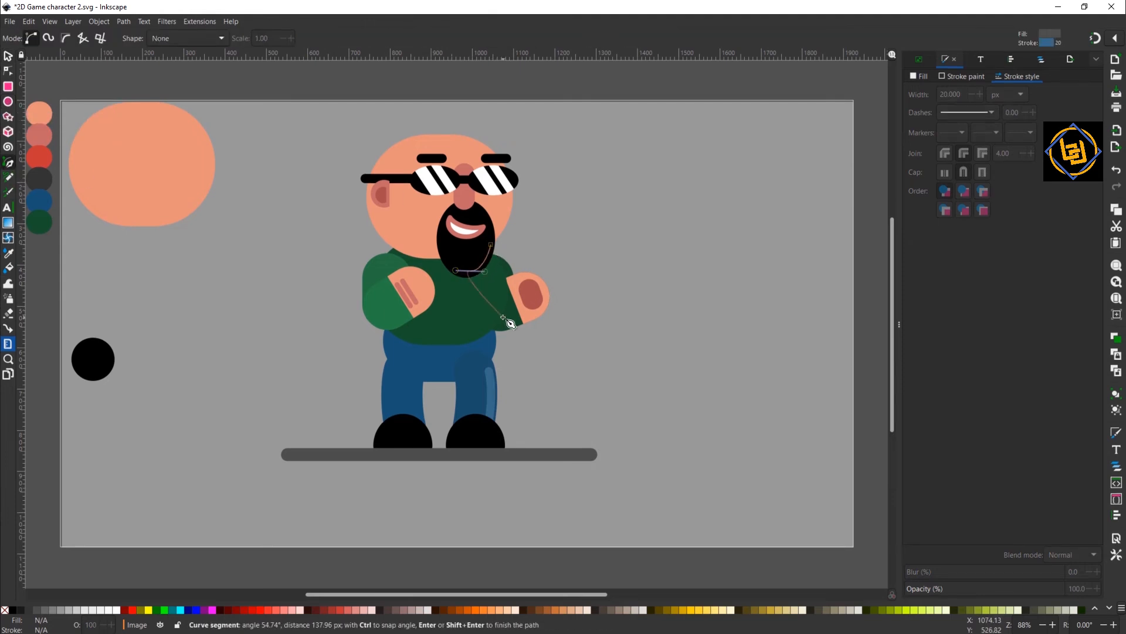
{"action": "key", "text": "Return"}
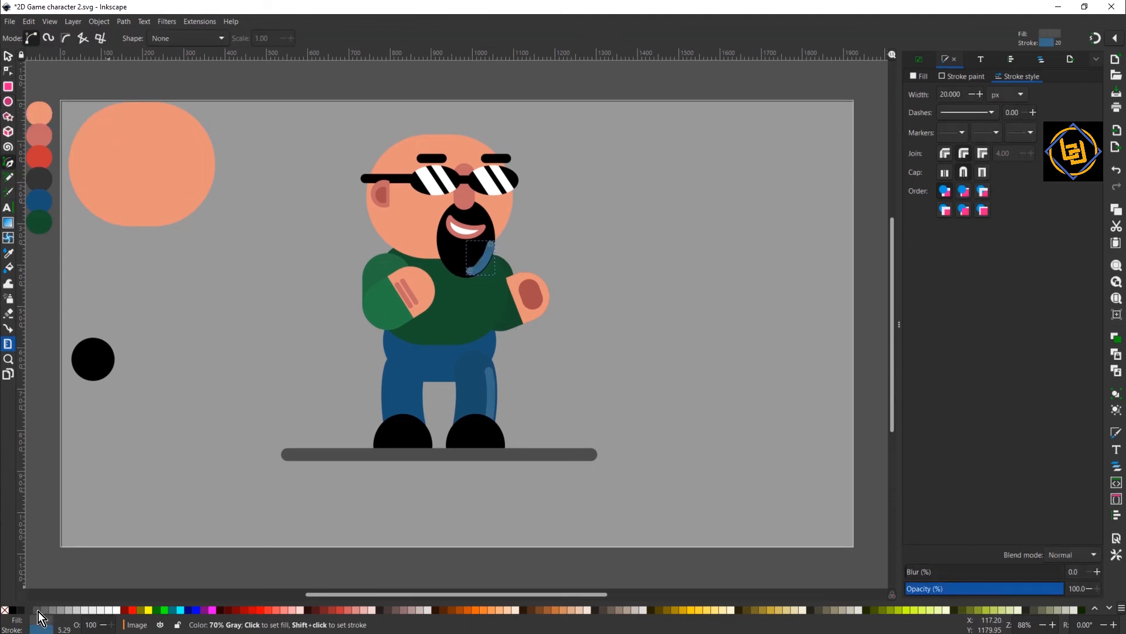
{"action": "key", "text": "ctrl+z"}
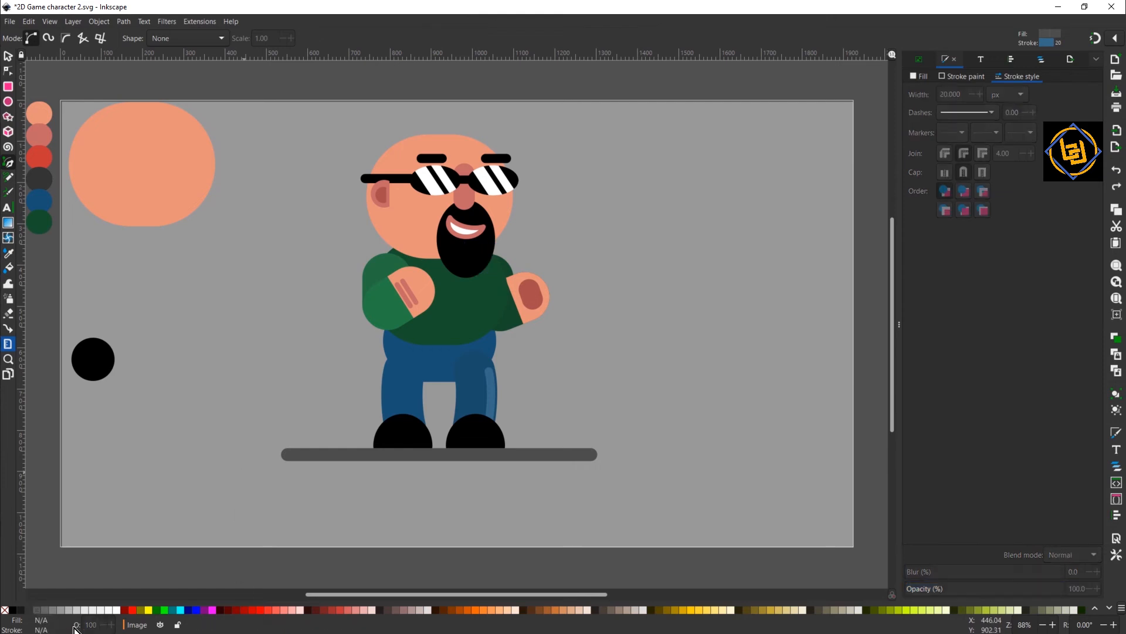
{"action": "key", "text": "n"}
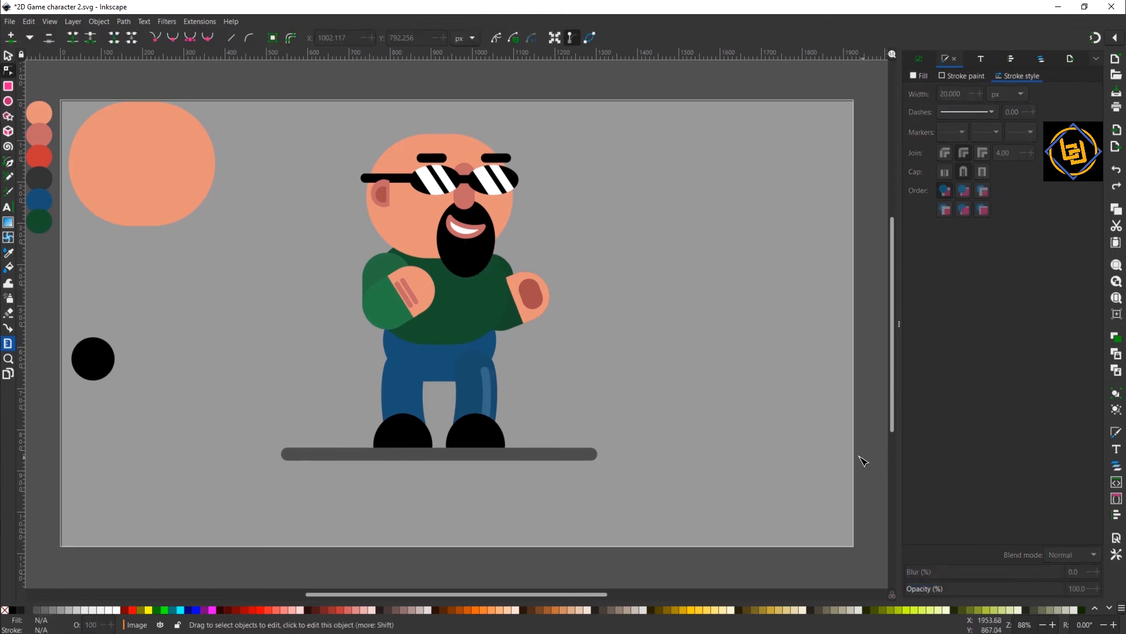
- Draw a short curved highlight line inside the beard, following its lower edge on the outstretched hand's side
{"action": "key", "text": "b"}
{"action": "left_click", "coordinate": [486, 246]}
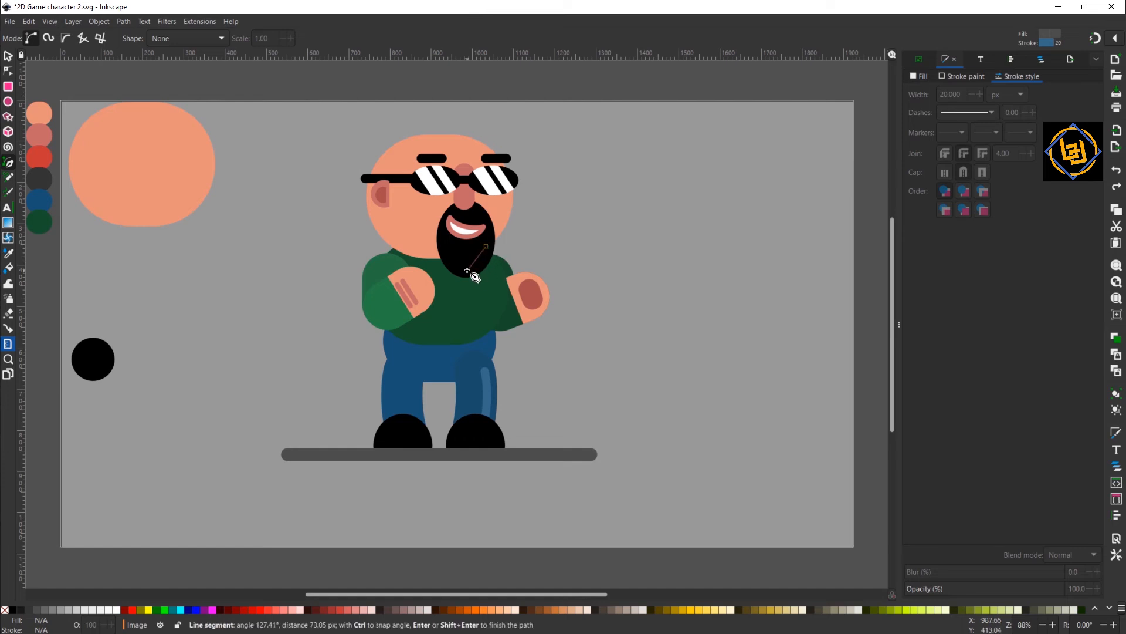
{"action": "left_click_drag", "start_coordinate": [467, 270], "coordinate": [453, 274]}
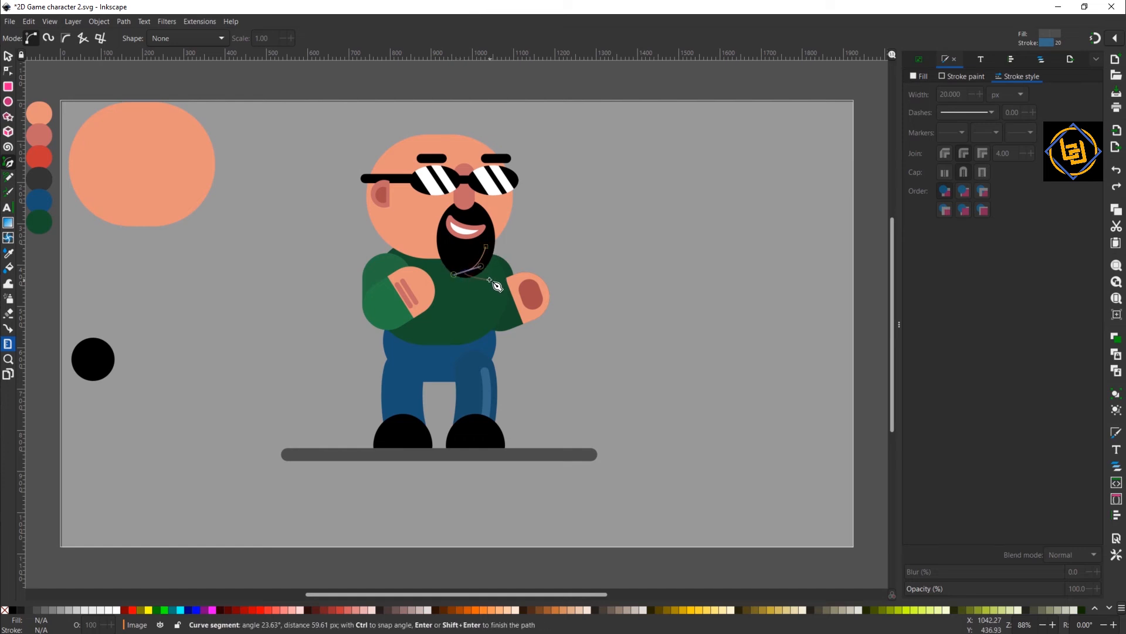
{"action": "key", "text": "Return"}
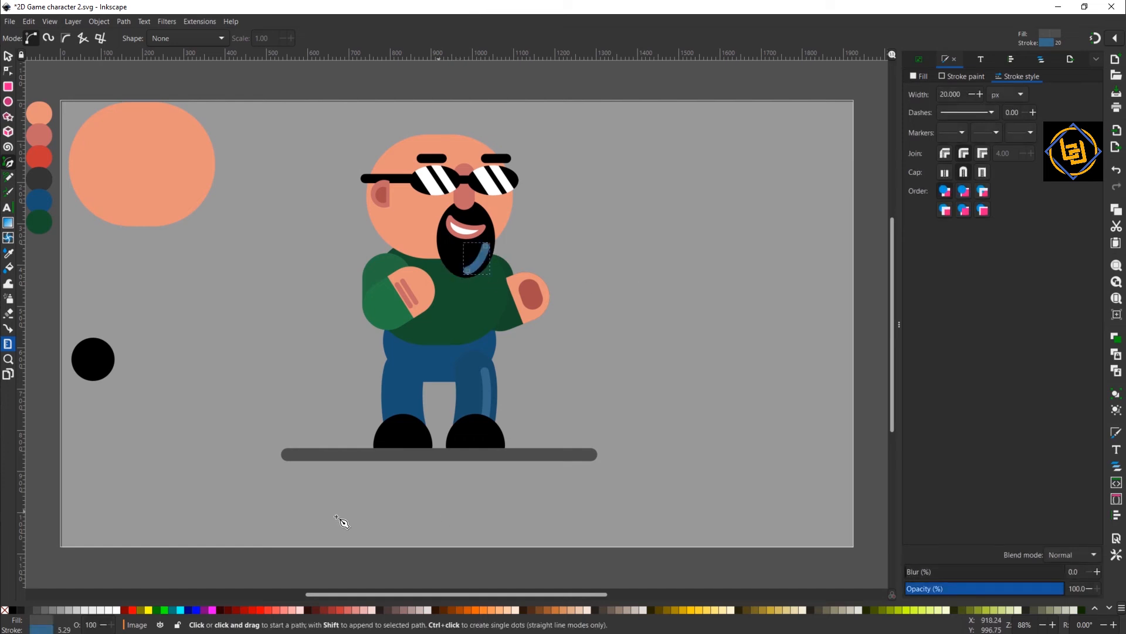
- Remove the beard highlight's fill and set its stroke colour to dark grey 4d4d4d after trying other shades
{"action": "left_click", "coordinate": [39, 629]}
{"action": "mouse_move", "coordinate": [1048, 324]}
{"action": "left_mouse_down"}
{"action": "mouse_move", "coordinate": [1062, 332]}
{"action": "mouse_move", "coordinate": [1054, 317]}
{"action": "left_mouse_up"}
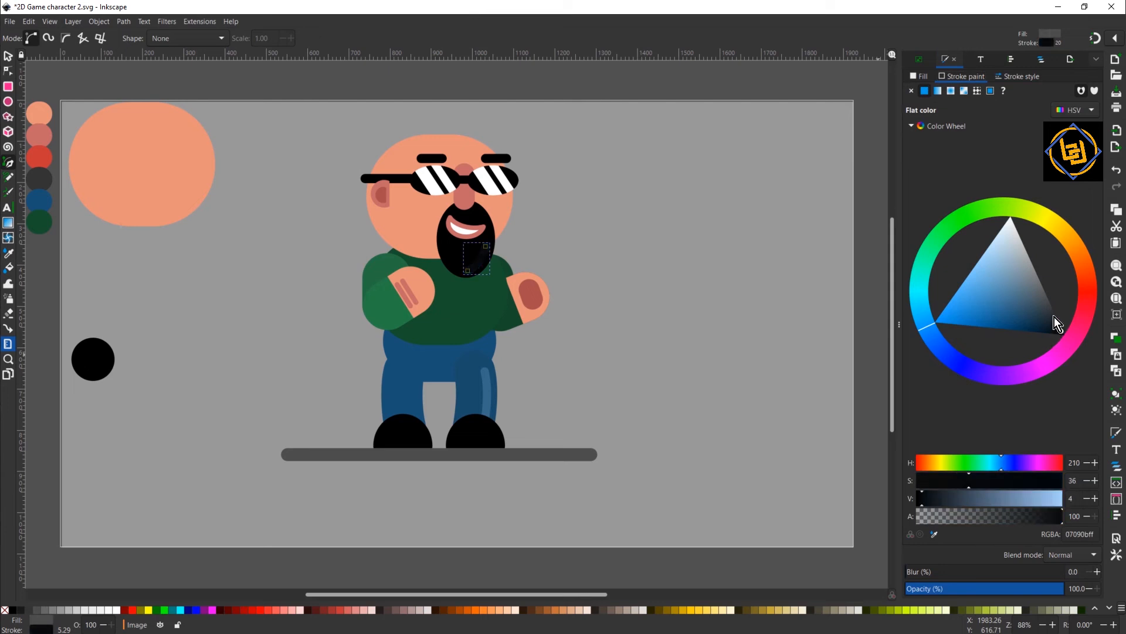
{"action": "left_click", "coordinate": [1048, 305]}
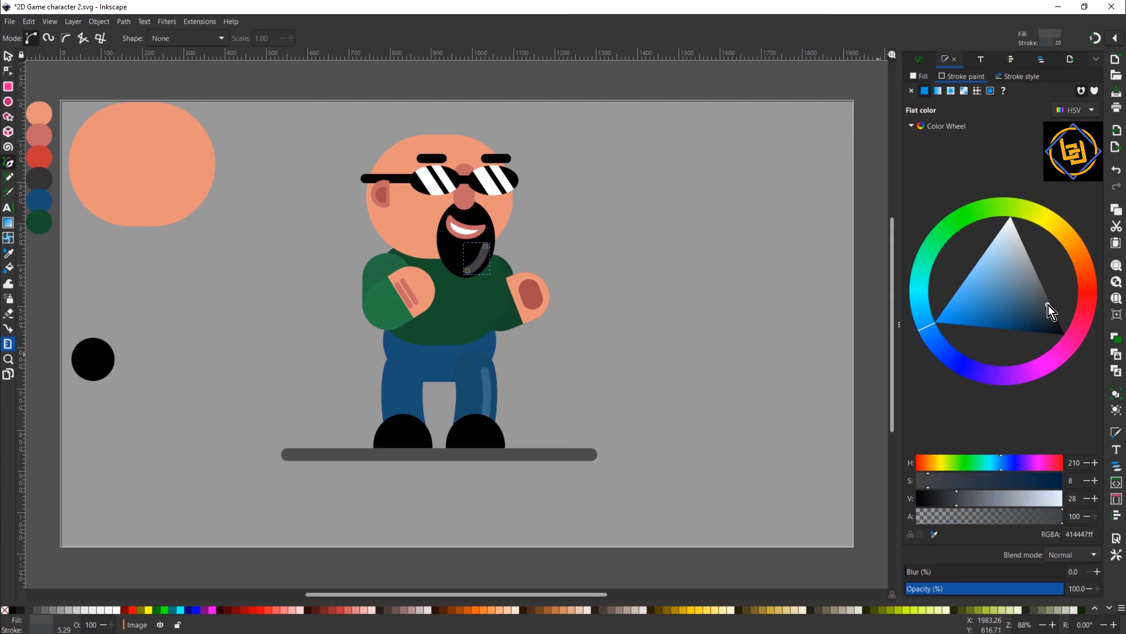
{"action": "left_click", "coordinate": [44, 610], "text": "shift"}
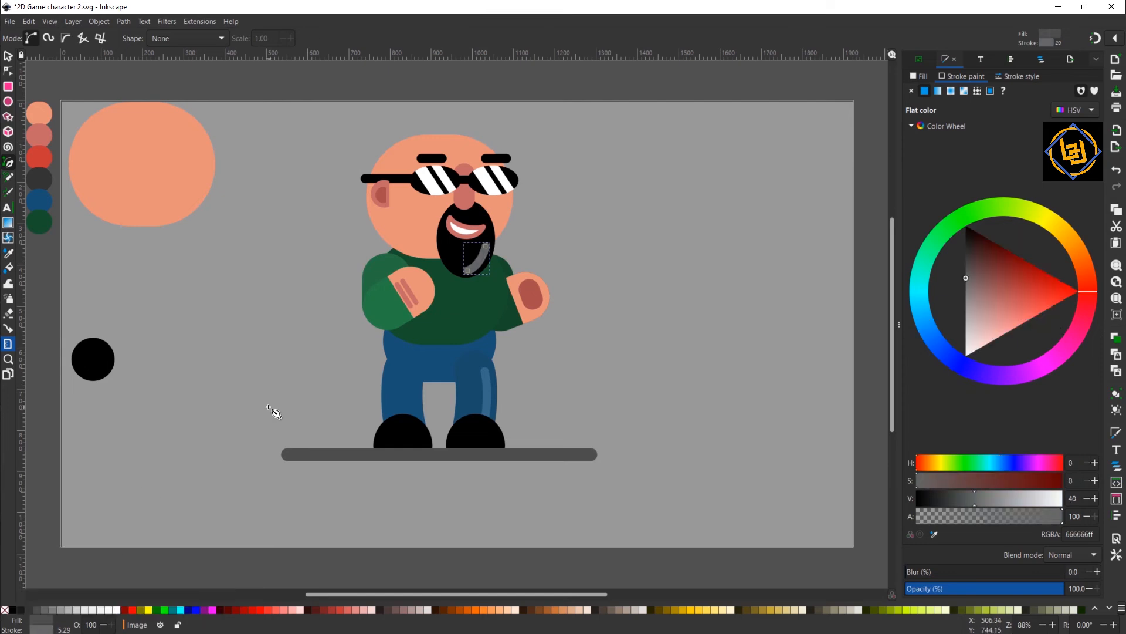
{"action": "left_click", "coordinate": [21, 610]}
{"action": "left_click", "coordinate": [18, 612], "text": "shift"}
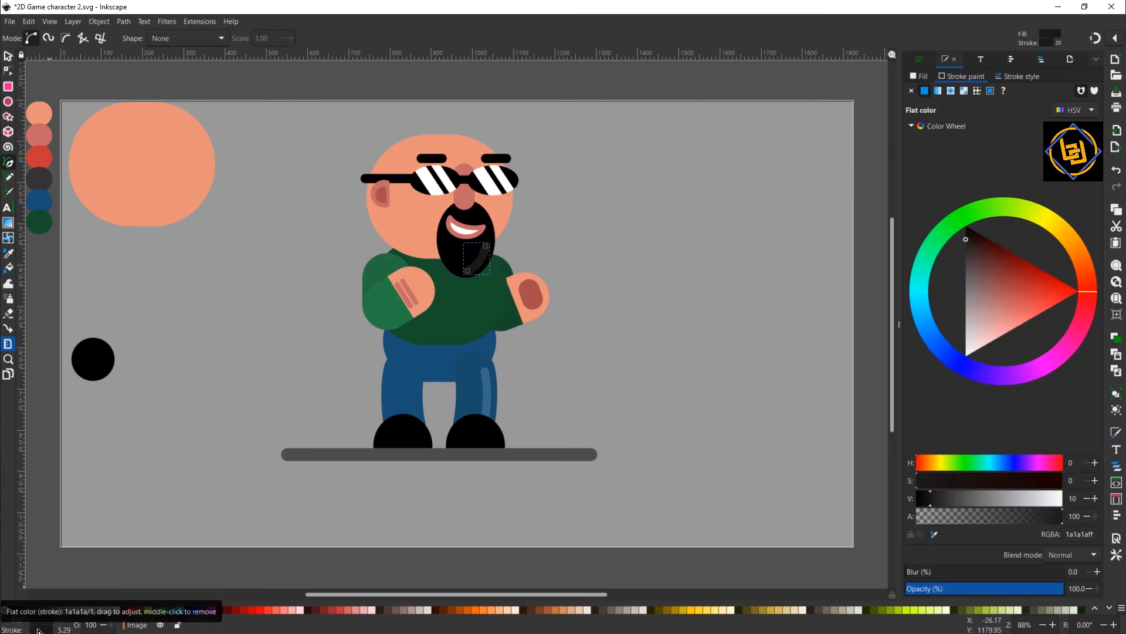
{"action": "right_click", "coordinate": [41, 619]}
{"action": "left_click", "coordinate": [79, 610]}
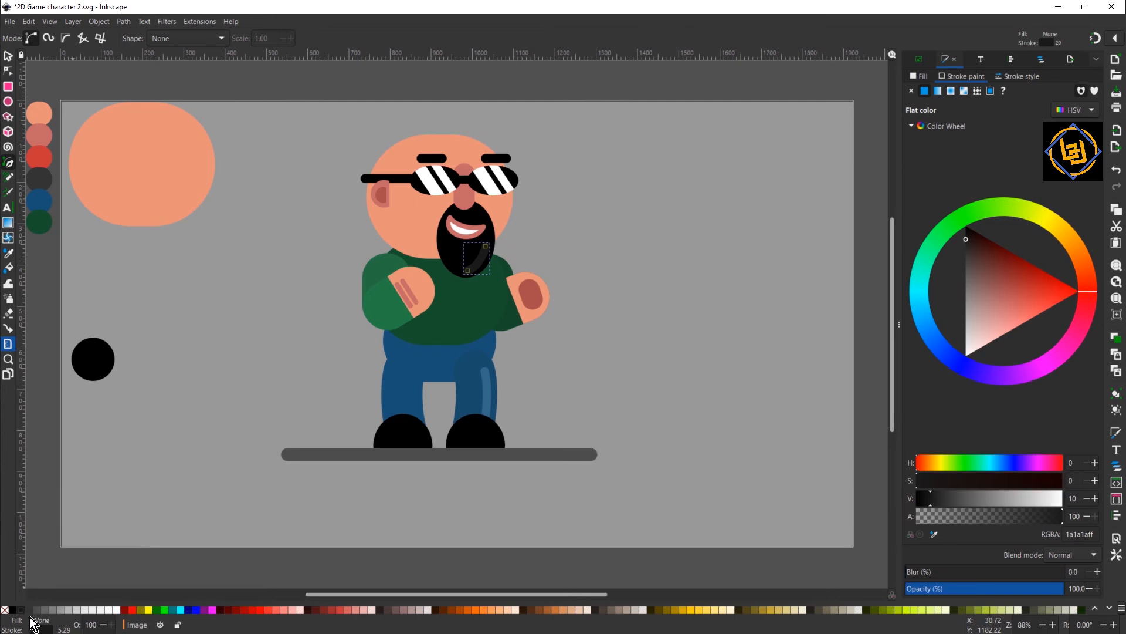
{"action": "left_click", "coordinate": [128, 399]}
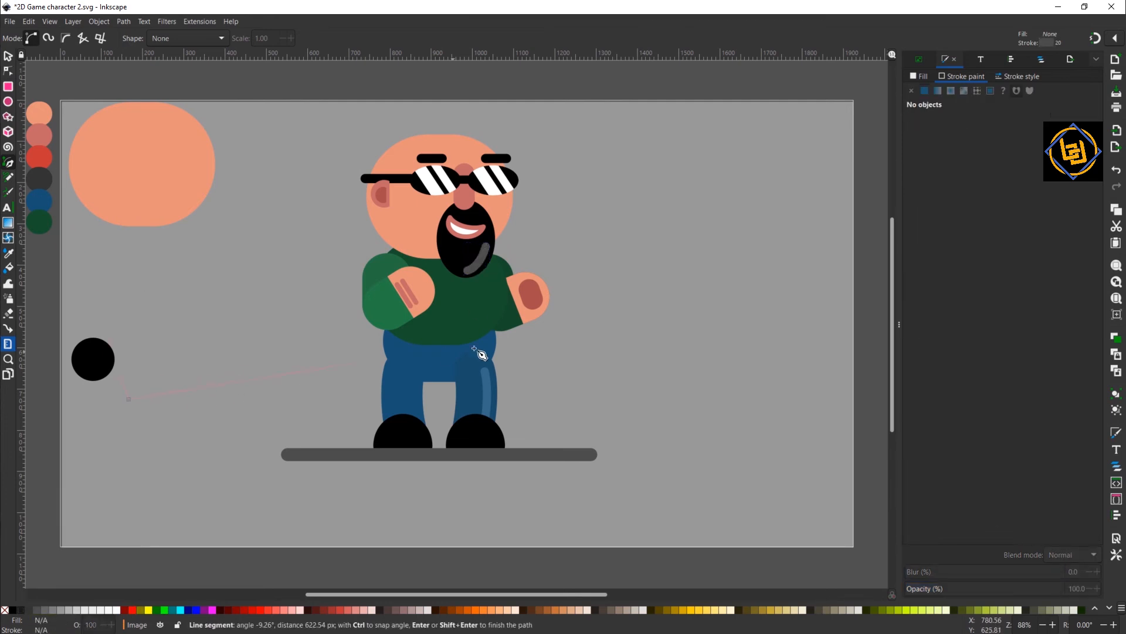
{"action": "key", "text": "Escape"}
- Draw a curved line along the lower edge of the green body, rising towards the outstretched hand
{"action": "left_click", "coordinate": [450, 339]}
{"action": "left_click_drag", "start_coordinate": [500, 307], "coordinate": [500, 284]}
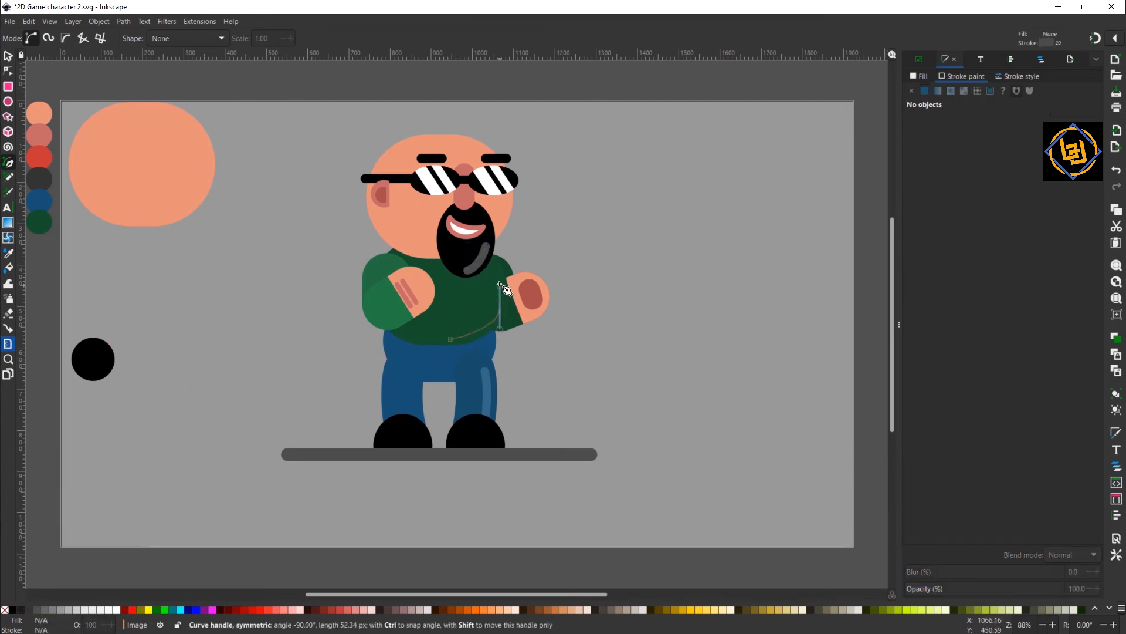
{"action": "double_click", "coordinate": [500, 283]}
- Delete the middle node of the belly line and reshape it into a short smooth arc inside the body's edge
{"action": "left_click", "coordinate": [7, 71]}
{"action": "left_click", "coordinate": [500, 308]}
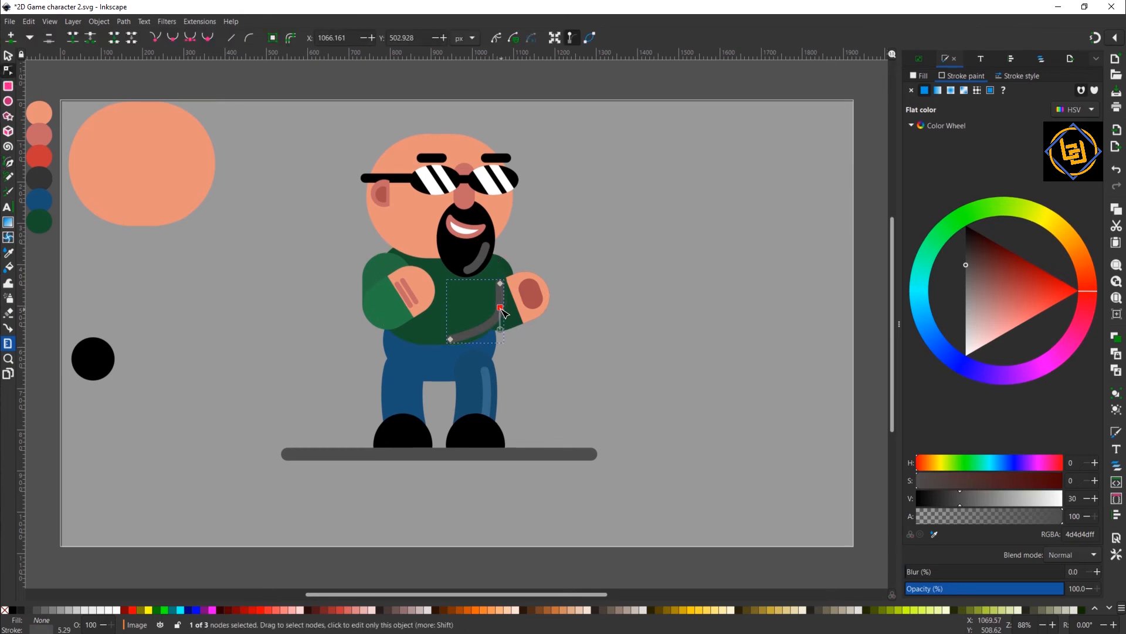
{"action": "key", "text": "Delete"}
{"action": "left_click_drag", "start_coordinate": [489, 319], "coordinate": [491, 325]}
{"action": "left_click_drag", "start_coordinate": [500, 283], "coordinate": [496, 308]}
{"action": "mouse_move", "coordinate": [450, 339]}
{"action": "left_mouse_down"}
{"action": "mouse_move", "coordinate": [434, 339]}
{"action": "mouse_move", "coordinate": [484, 333]}
{"action": "mouse_move", "coordinate": [435, 334]}
{"action": "mouse_move", "coordinate": [484, 330]}
{"action": "mouse_move", "coordinate": [450, 337]}
{"action": "left_mouse_up"}
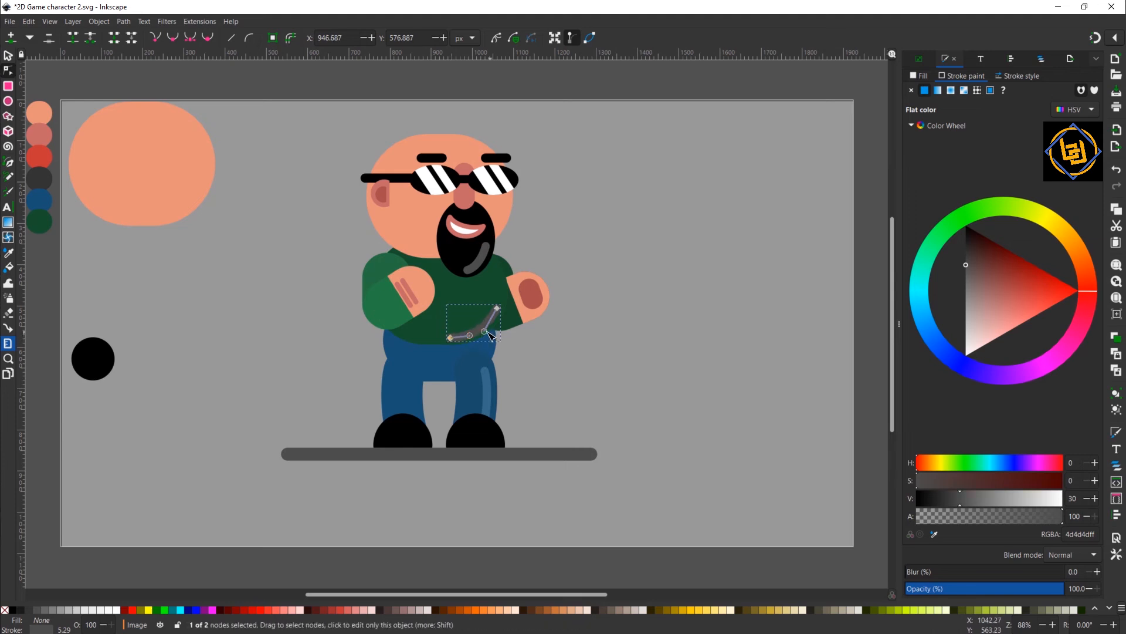
{"action": "left_click", "coordinate": [615, 357]}
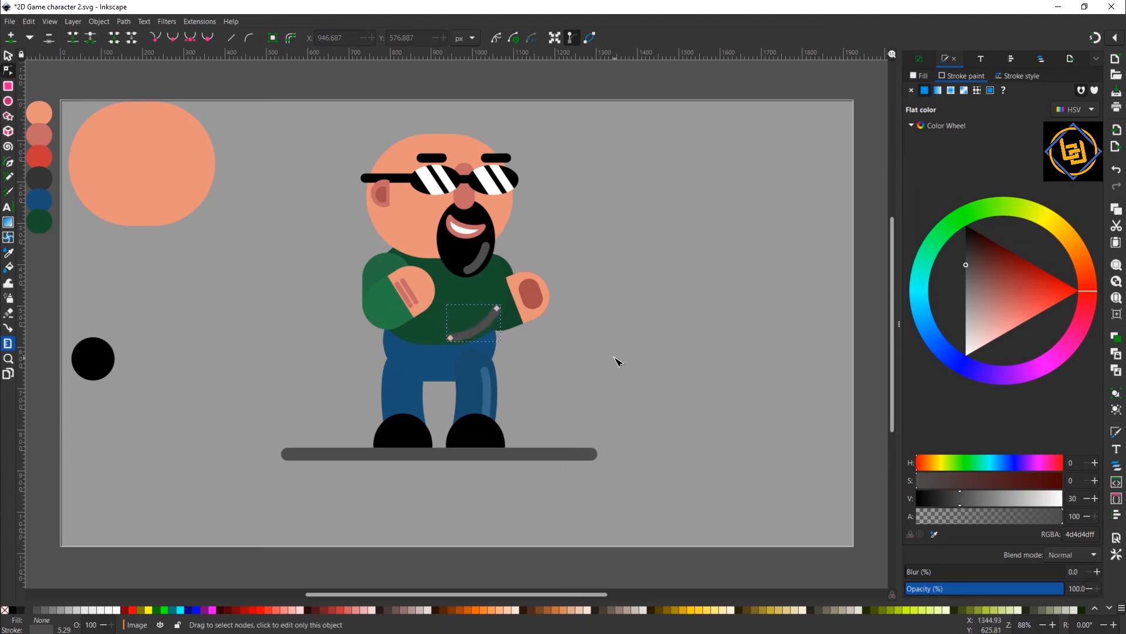
- Copy the sleeve's light green onto the belly highlight's stroke and darken it to 24663e
{"action": "left_click", "coordinate": [474, 335]}
{"action": "left_click", "coordinate": [434, 332]}
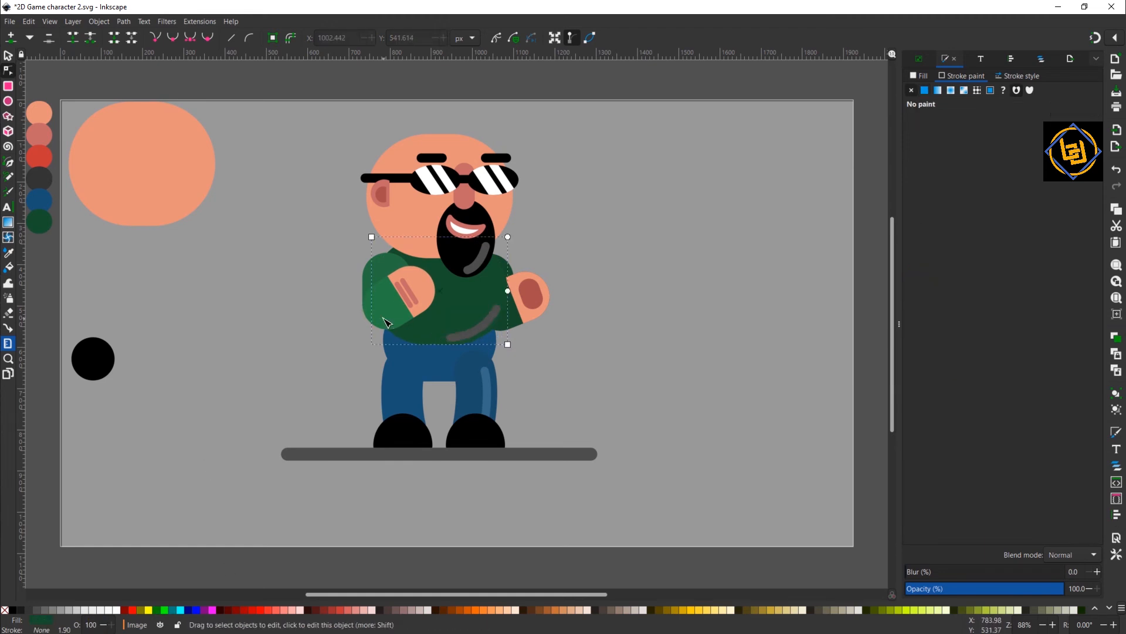
{"action": "left_click", "coordinate": [382, 319]}
{"action": "right_click", "coordinate": [43, 620]}
{"action": "left_click", "coordinate": [82, 543]}
{"action": "left_click", "coordinate": [476, 327]}
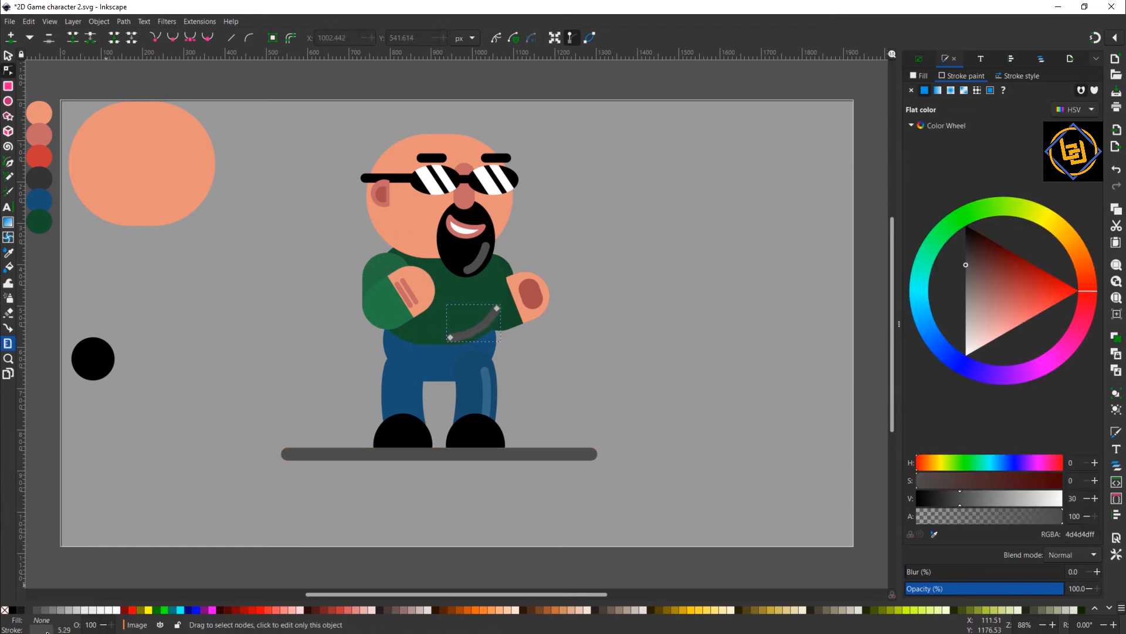
{"action": "right_click", "coordinate": [41, 629]}
{"action": "left_click", "coordinate": [81, 566]}
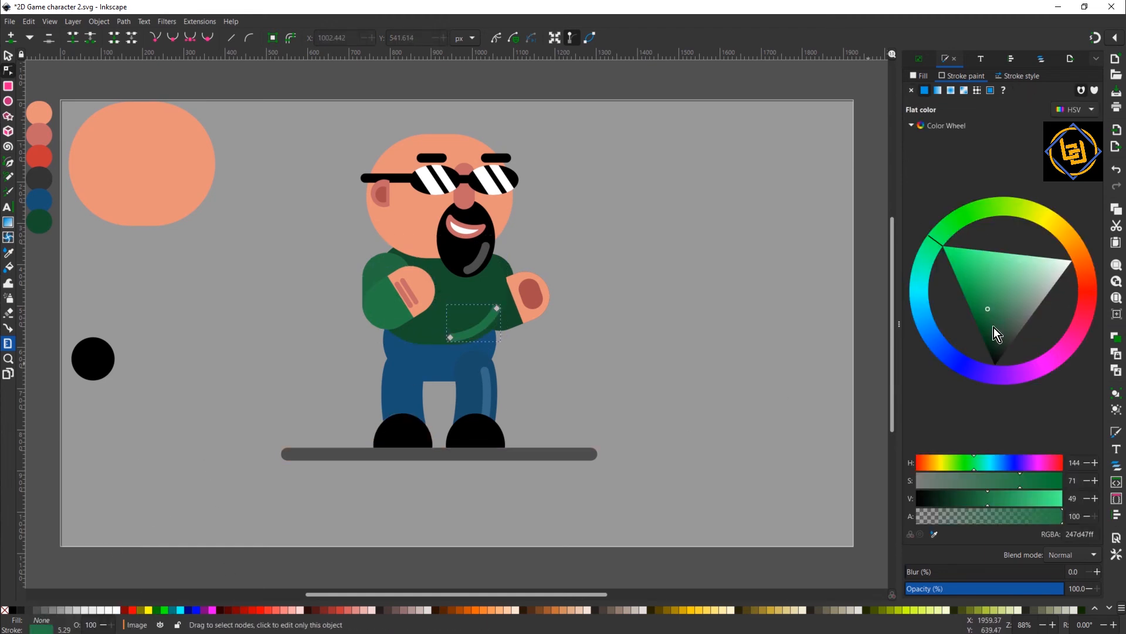
{"action": "left_click_drag", "start_coordinate": [994, 327], "coordinate": [992, 320]}
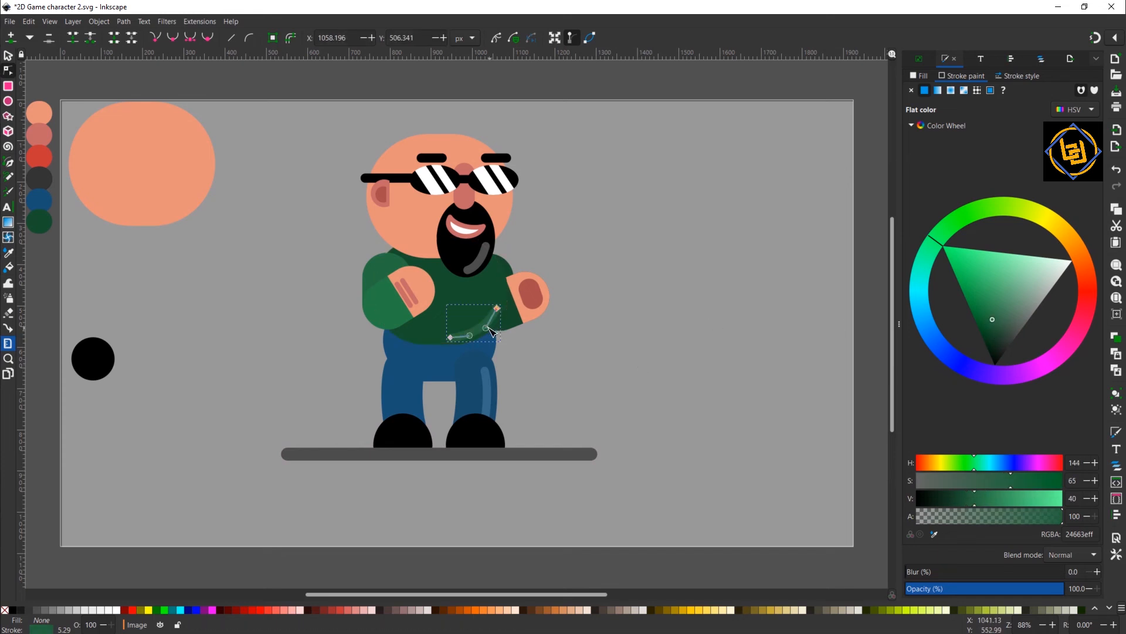
- Extend the belly highlight's upper end along the side of the body and refine its curve
{"action": "left_click_drag", "start_coordinate": [487, 328], "coordinate": [474, 334]}
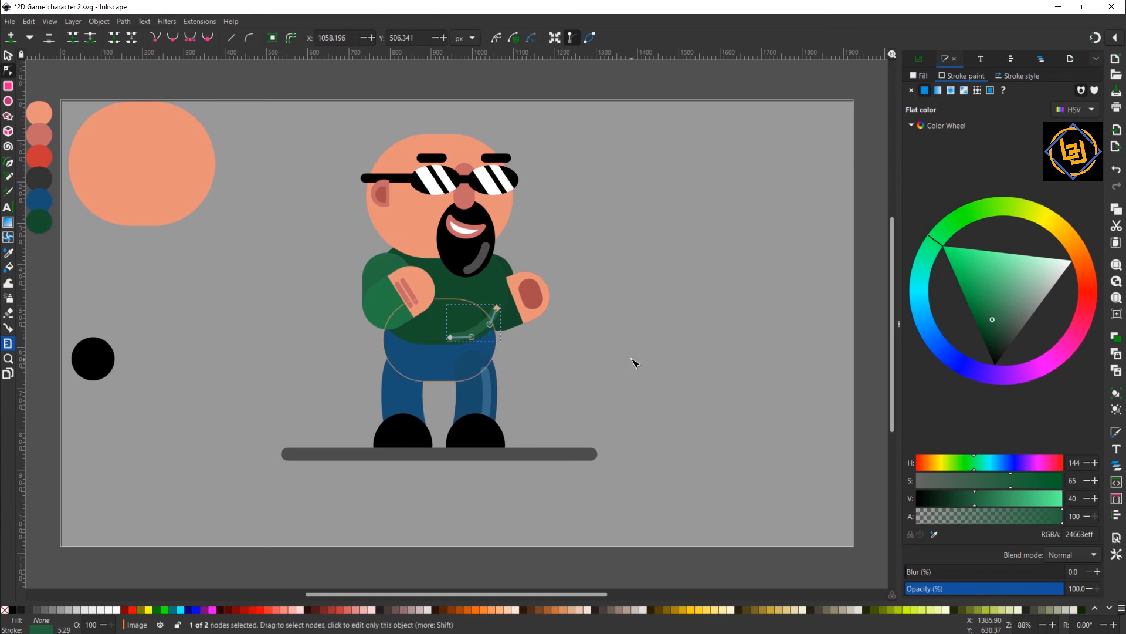
{"action": "left_click", "coordinate": [637, 359]}
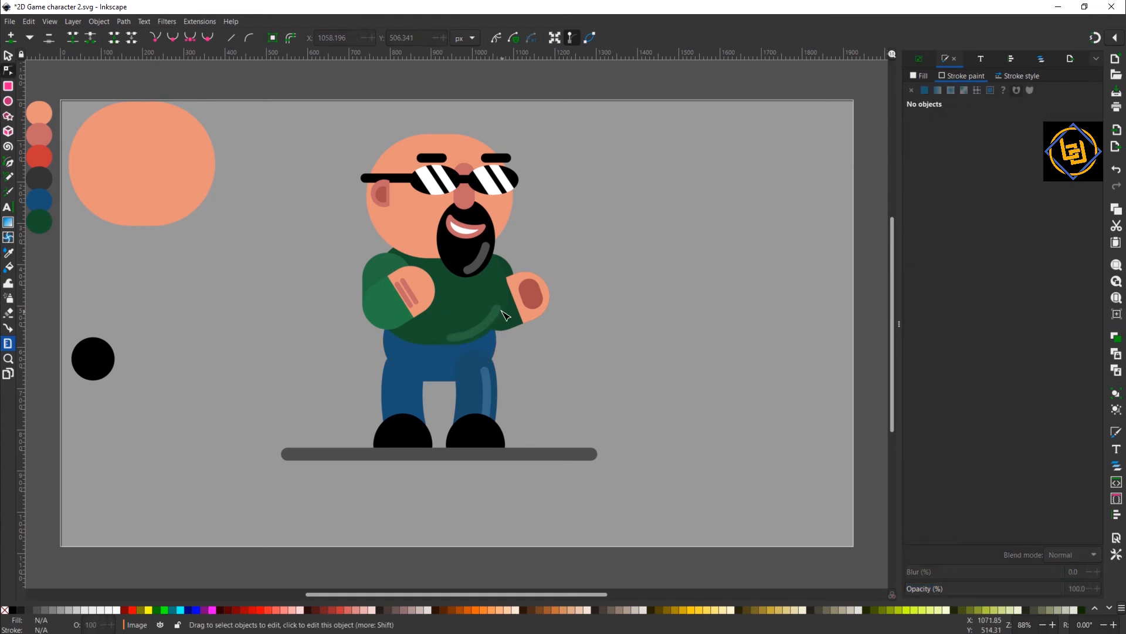
{"action": "left_click", "coordinate": [498, 292]}
{"action": "left_click_drag", "start_coordinate": [494, 302], "coordinate": [496, 315]}
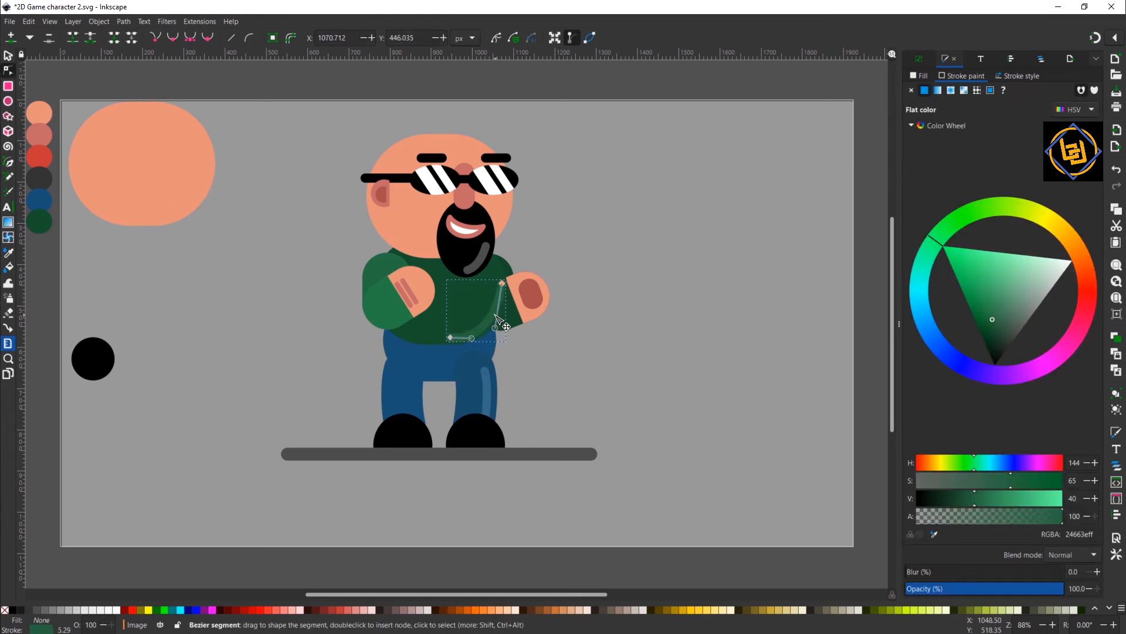
- Lower the belly highlight's opacity to 72.6% and the trouser-leg highlight's opacity to 58.6%
{"action": "left_click", "coordinate": [606, 367]}
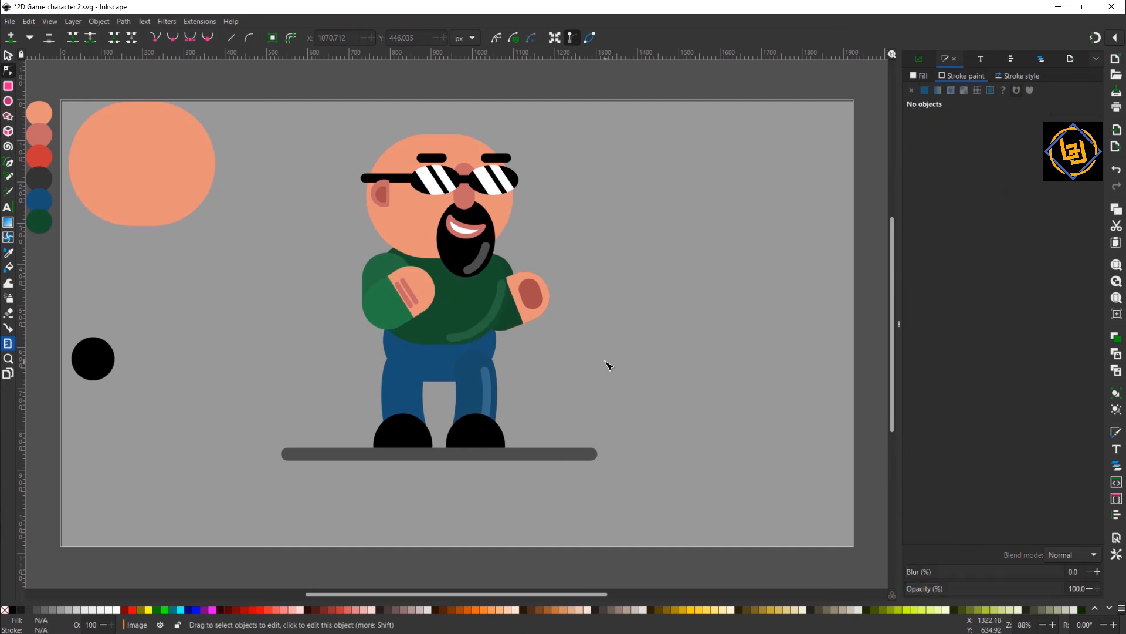
{"action": "left_click", "coordinate": [492, 323]}
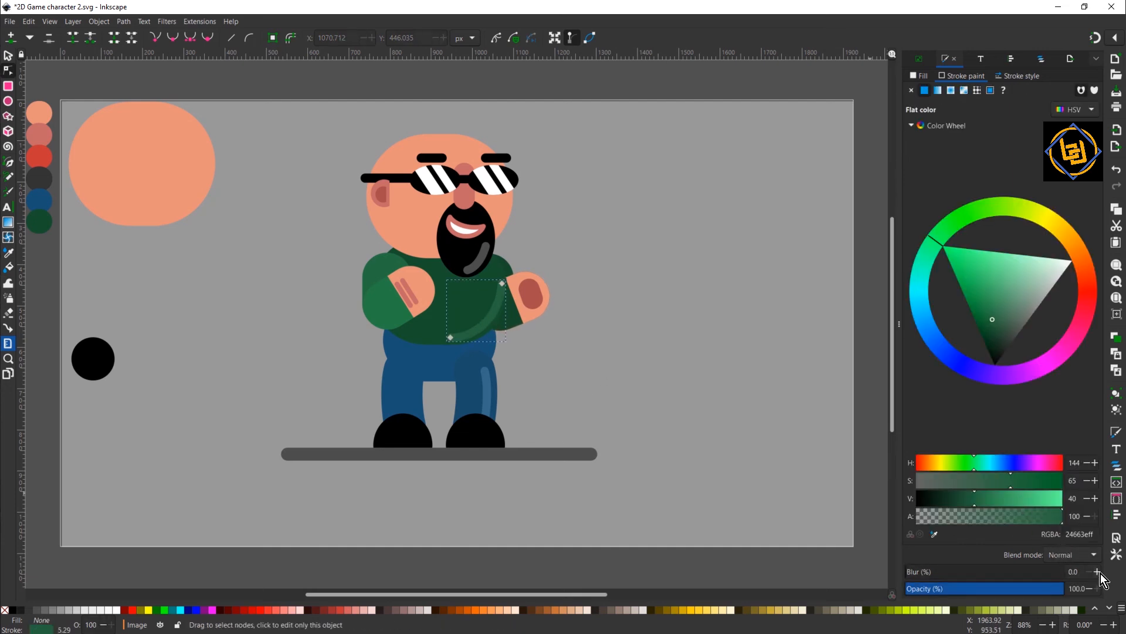
{"action": "left_click", "coordinate": [1097, 571]}
{"action": "left_click_drag", "start_coordinate": [1004, 588], "coordinate": [1031, 589]}
{"action": "left_click", "coordinate": [484, 411]}
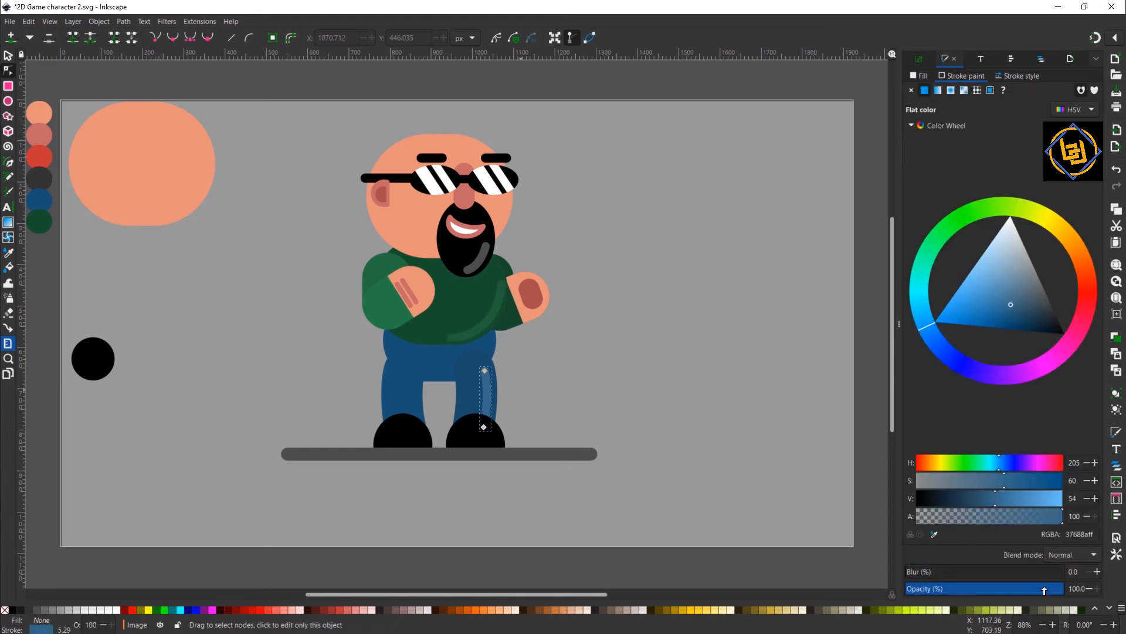
{"action": "left_click", "coordinate": [748, 460]}
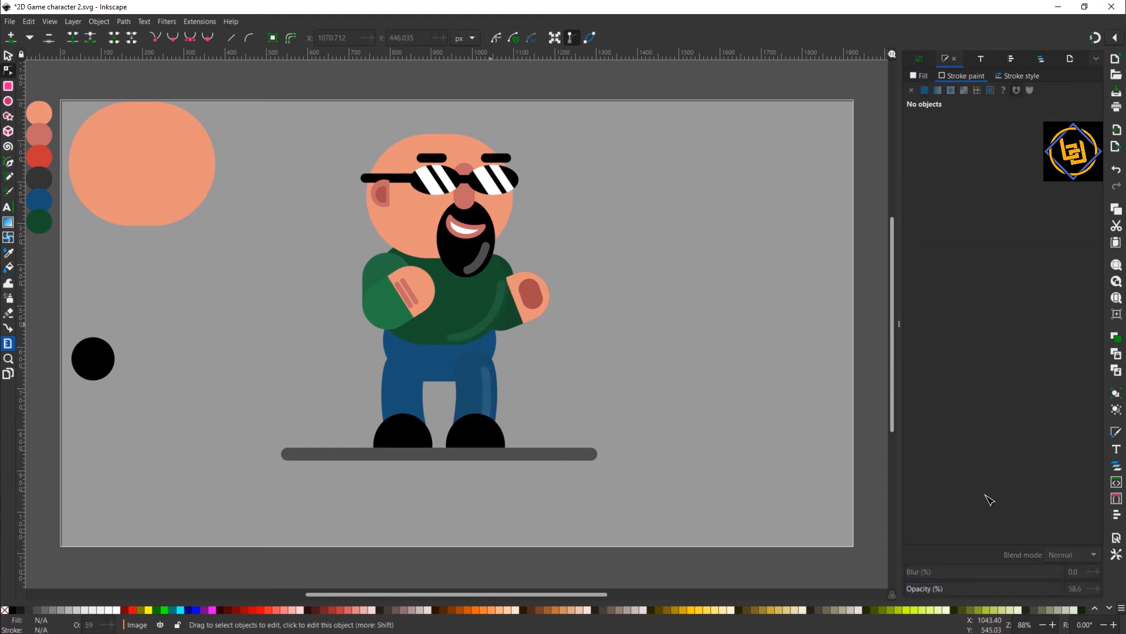
{"action": "left_click_drag", "start_coordinate": [927, 569], "coordinate": [786, 559]}
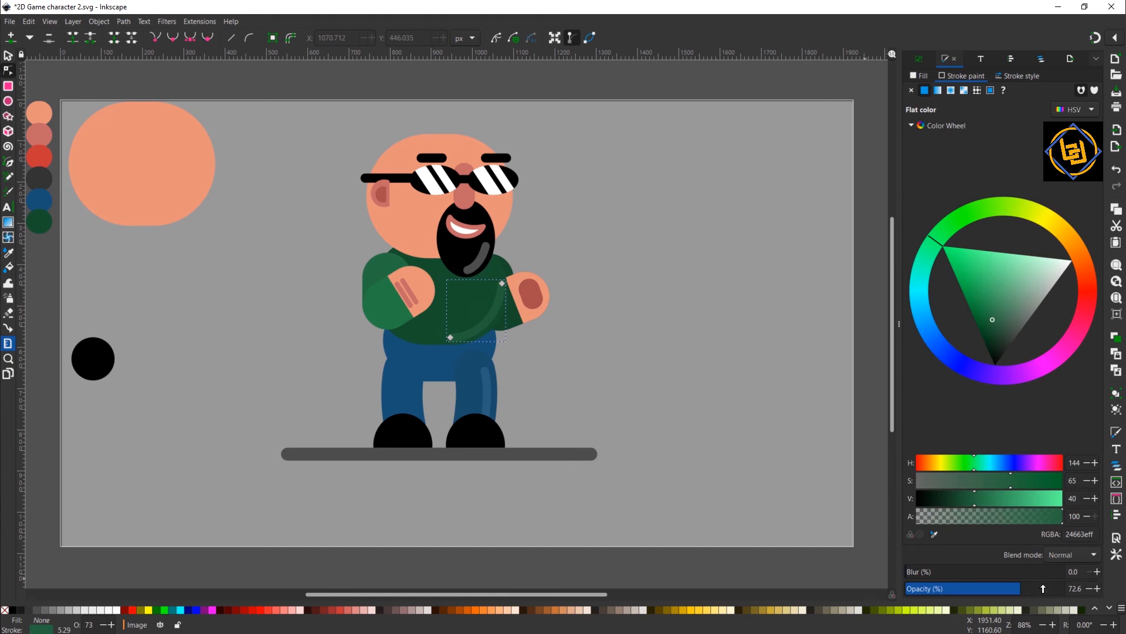
- Set the opacity of both the belly highlight and the trouser-leg highlight to 60%
{"action": "left_click", "coordinate": [491, 316]}
{"action": "left_click_drag", "start_coordinate": [1085, 589], "coordinate": [1054, 596]}
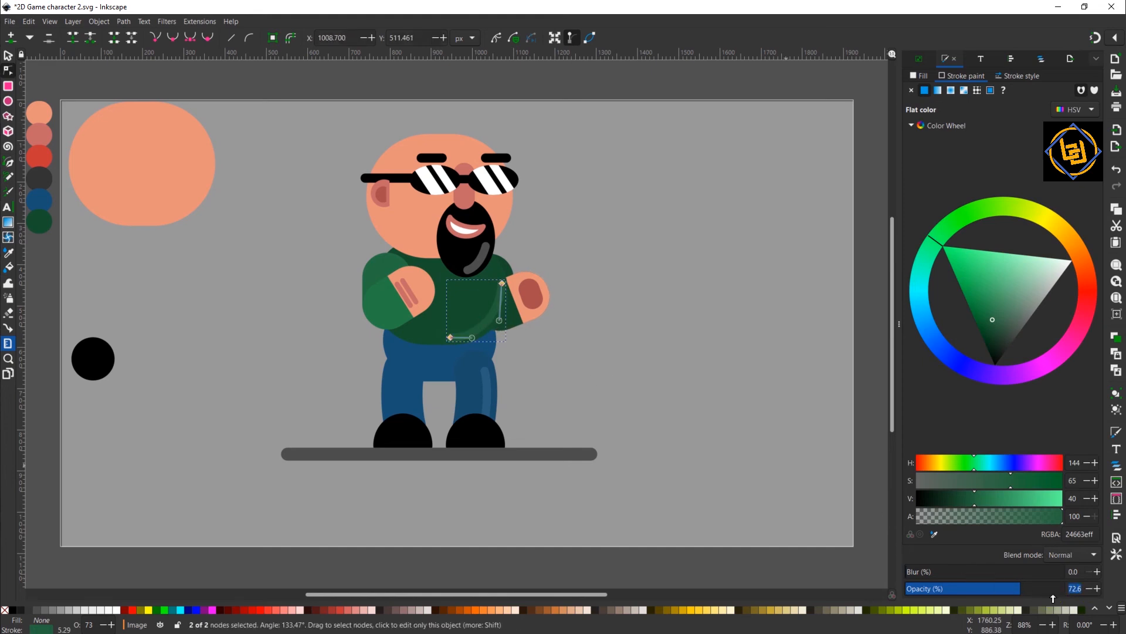
{"action": "left_click", "coordinate": [484, 399]}
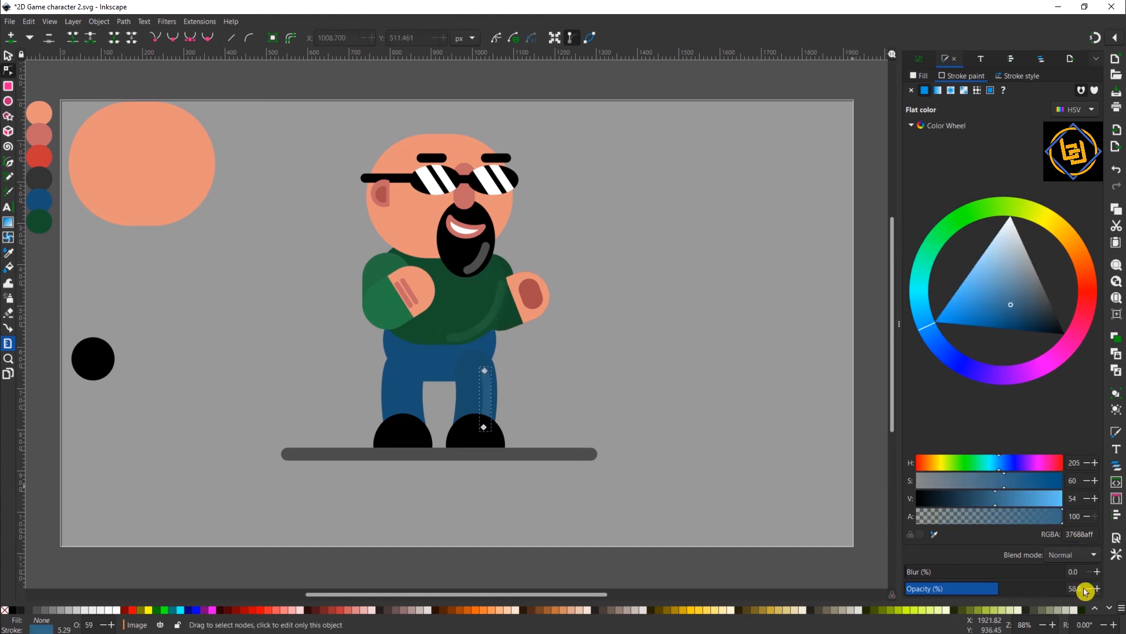
{"action": "type", "text": "60"}
{"action": "key", "text": "Return"}
{"action": "left_click", "coordinate": [725, 369]}
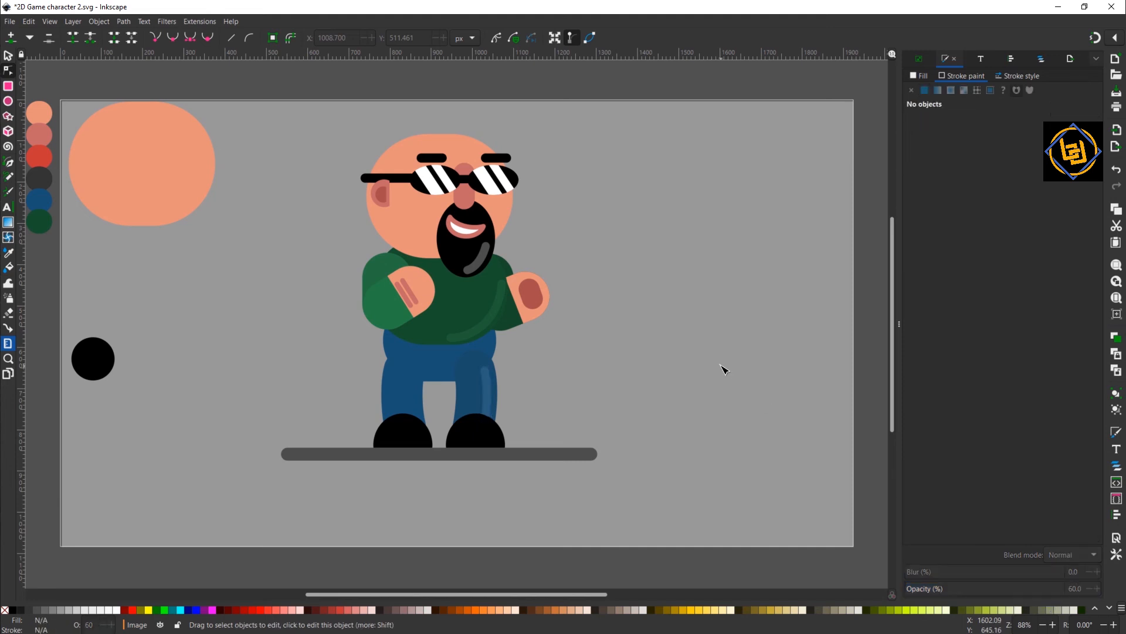
- Set the opacity of the grey highlight on the beard to 60%
{"action": "left_click", "coordinate": [485, 264]}
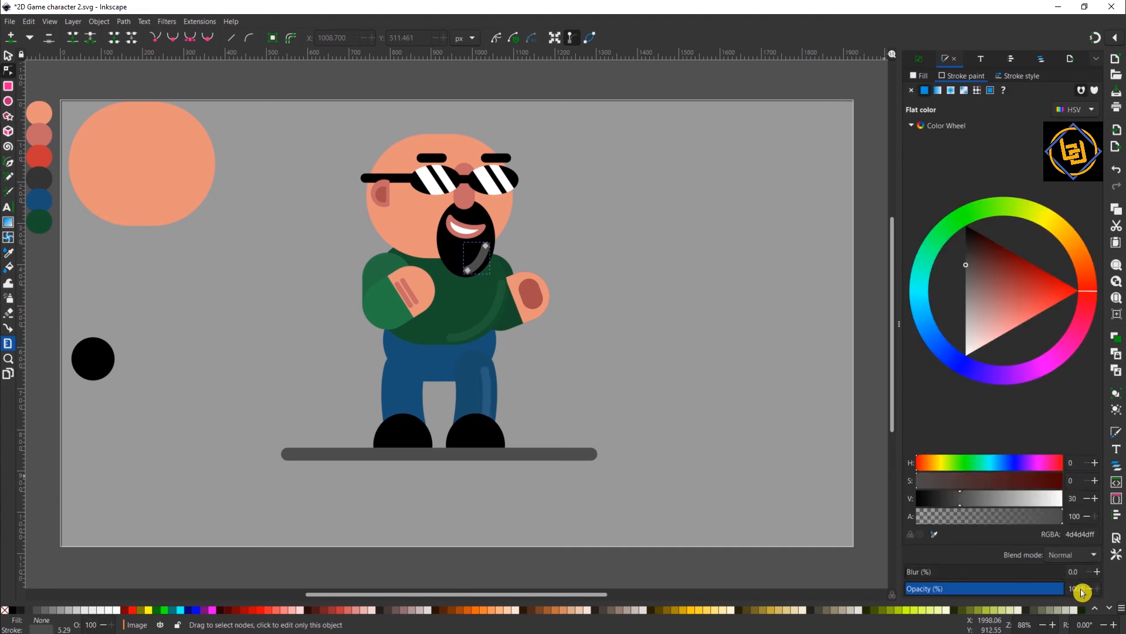
{"action": "type", "text": "60"}
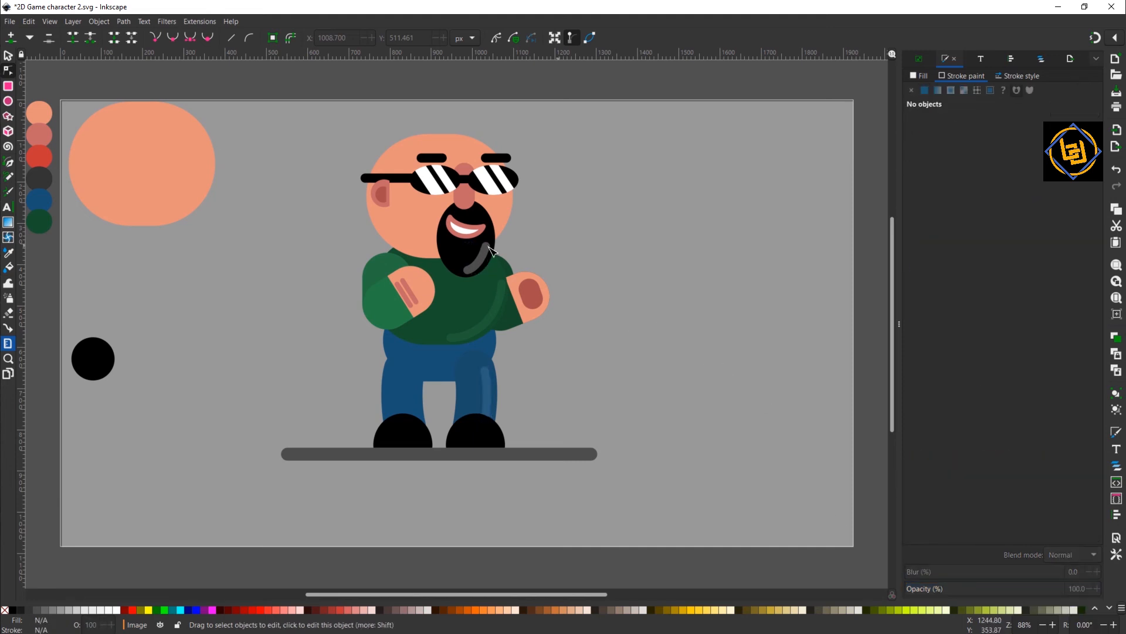
{"action": "left_click", "coordinate": [1079, 588]}
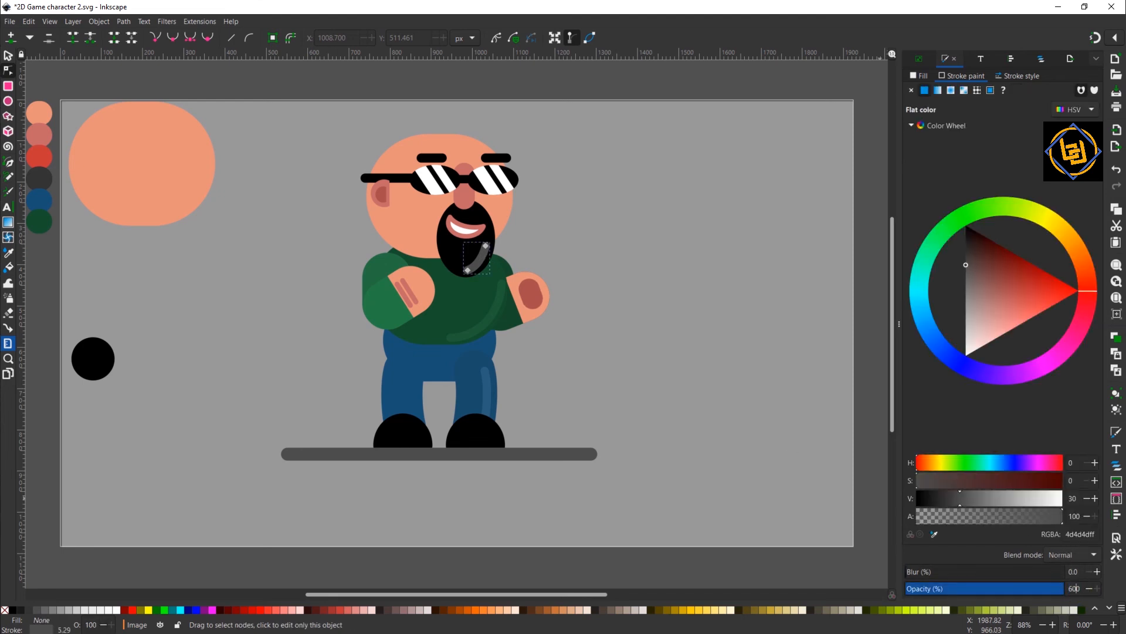
{"action": "left_click_drag", "start_coordinate": [1085, 593], "coordinate": [1060, 594]}
{"action": "type", "text": "60"}
{"action": "key", "text": "Return"}
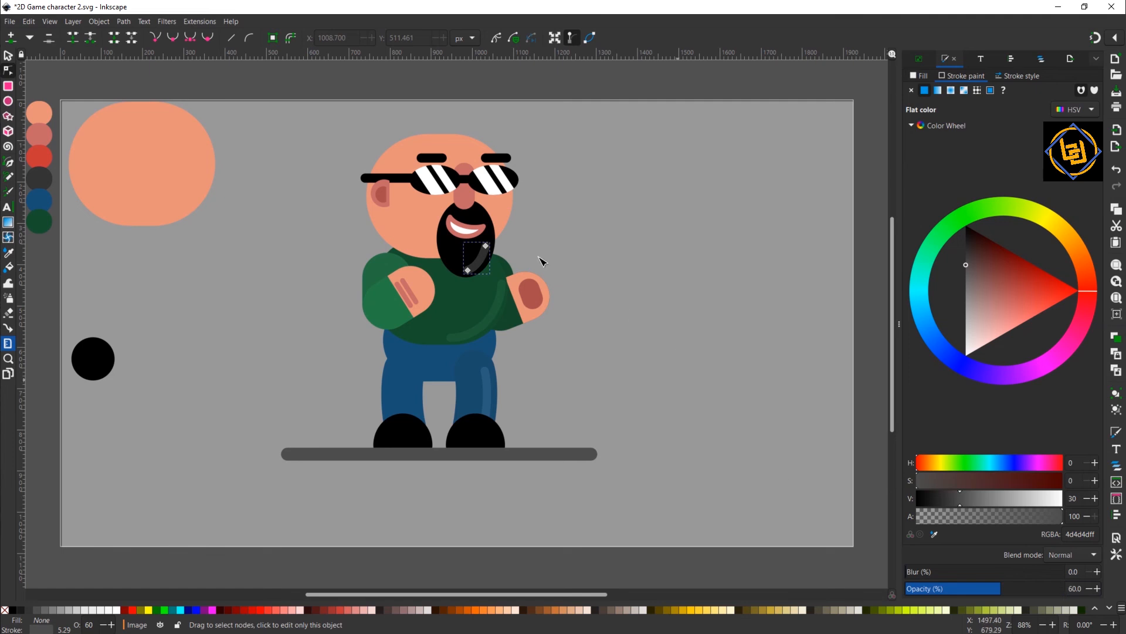
- Bow the beard highlight's curve slightly further towards the beard's outer edge
{"action": "left_click", "coordinate": [487, 247]}
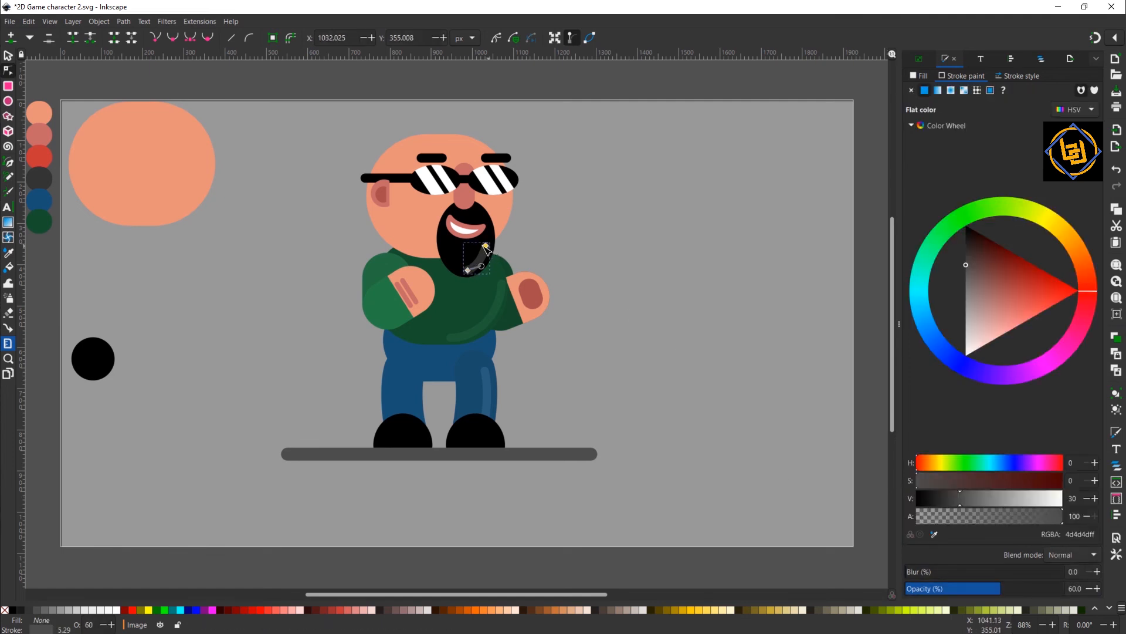
{"action": "left_click_drag", "start_coordinate": [481, 265], "coordinate": [484, 266]}
{"action": "left_click", "coordinate": [672, 273]}
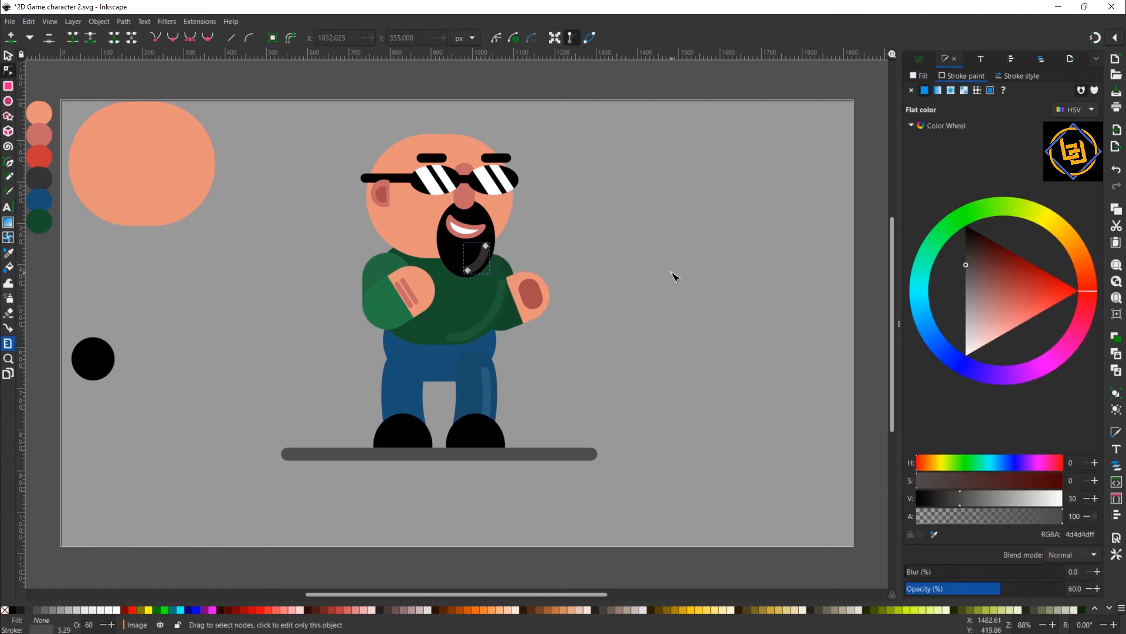
{"action": "left_click", "coordinate": [673, 273]}
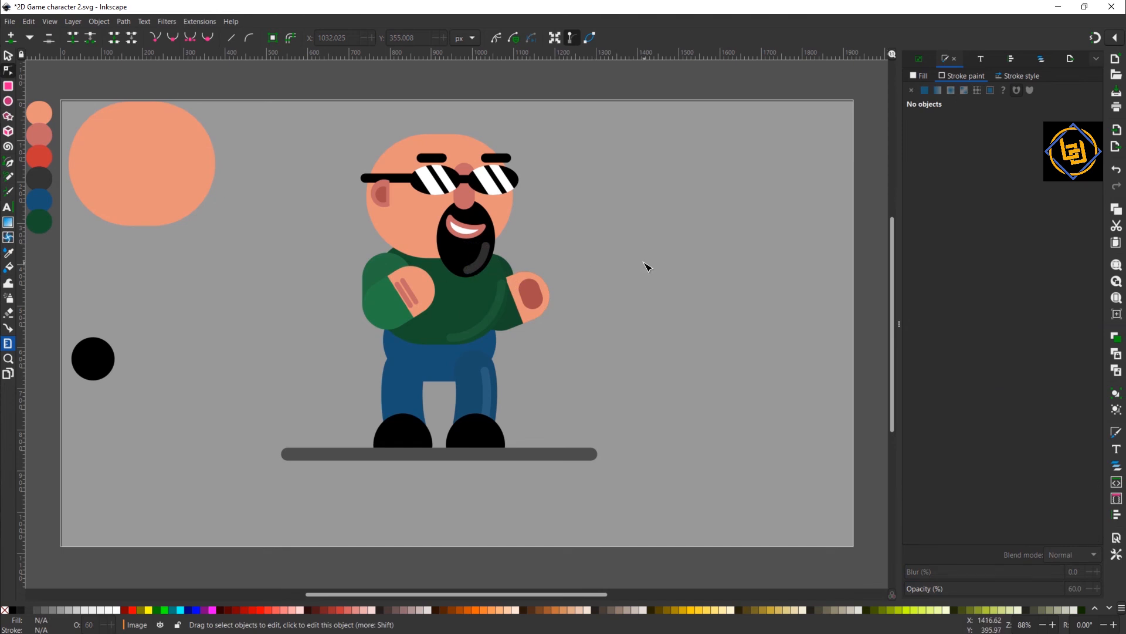
- Set the beard highlight's stroke width to 15 px
{"action": "left_click", "coordinate": [491, 263]}
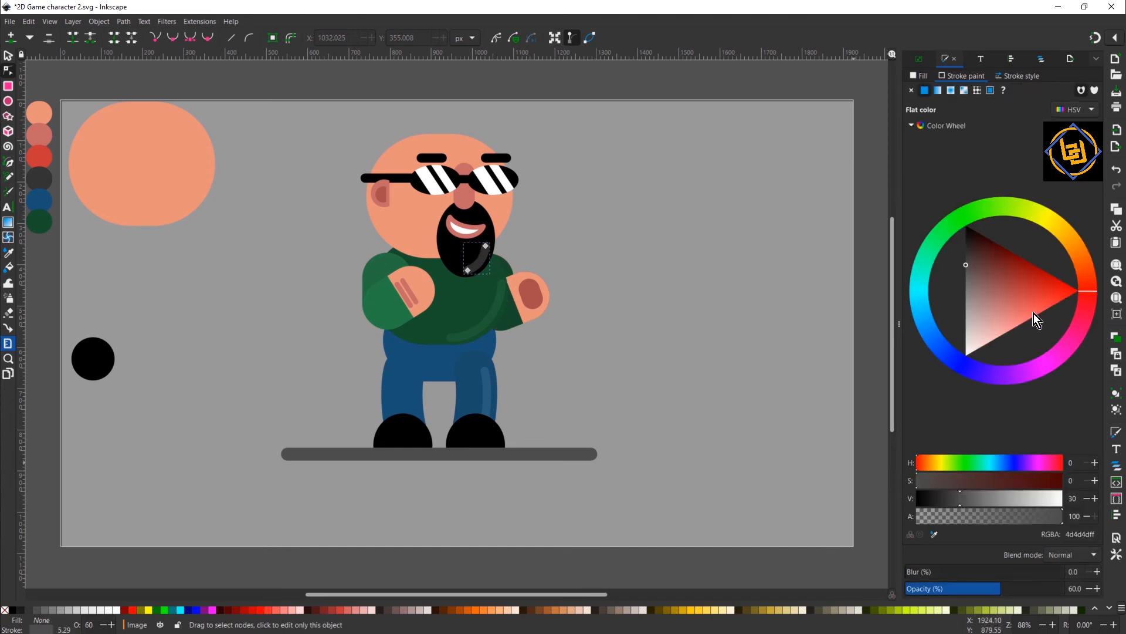
{"action": "left_click", "coordinate": [1009, 76]}
{"action": "type", "text": "15"}
{"action": "key", "text": "Return"}
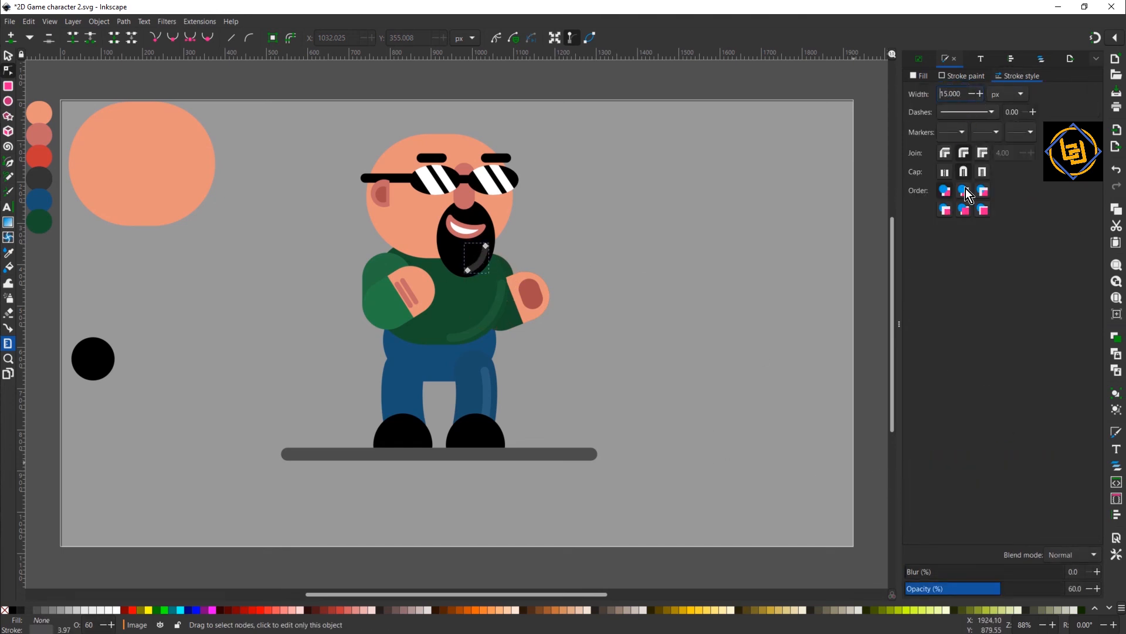
- Shift the thinner beard highlight slightly outwards and down by adjusting its end nodes, so it follows the beard's edge
{"action": "left_click_drag", "start_coordinate": [471, 272], "coordinate": [485, 269]}
{"action": "left_click", "coordinate": [631, 271]}
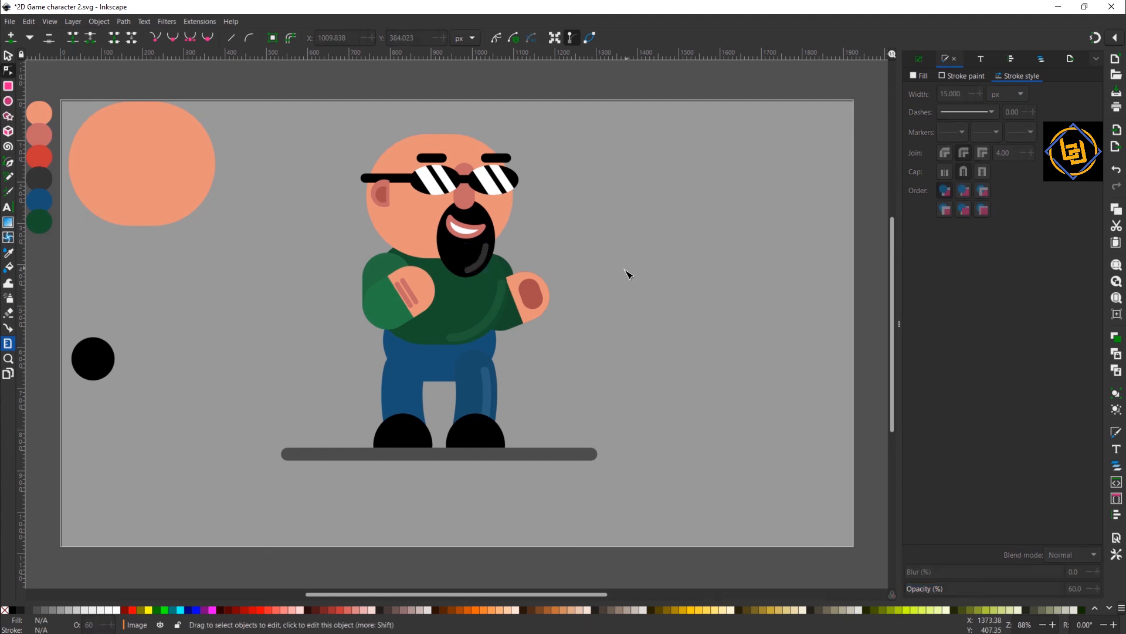
{"action": "left_click", "coordinate": [492, 248]}
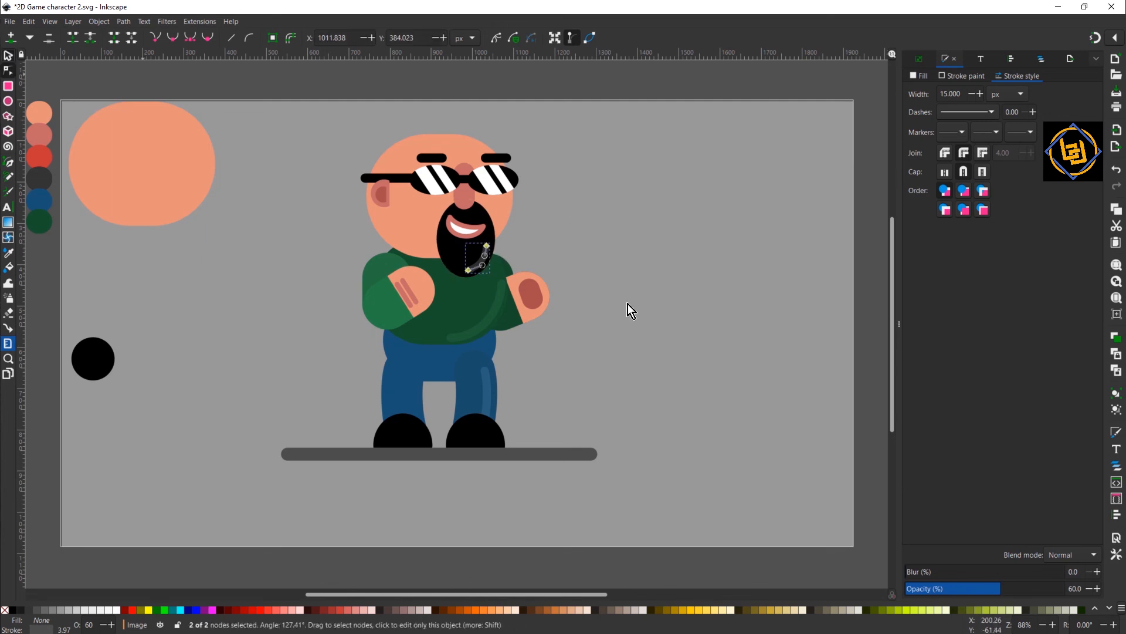
{"action": "left_click", "coordinate": [654, 290]}
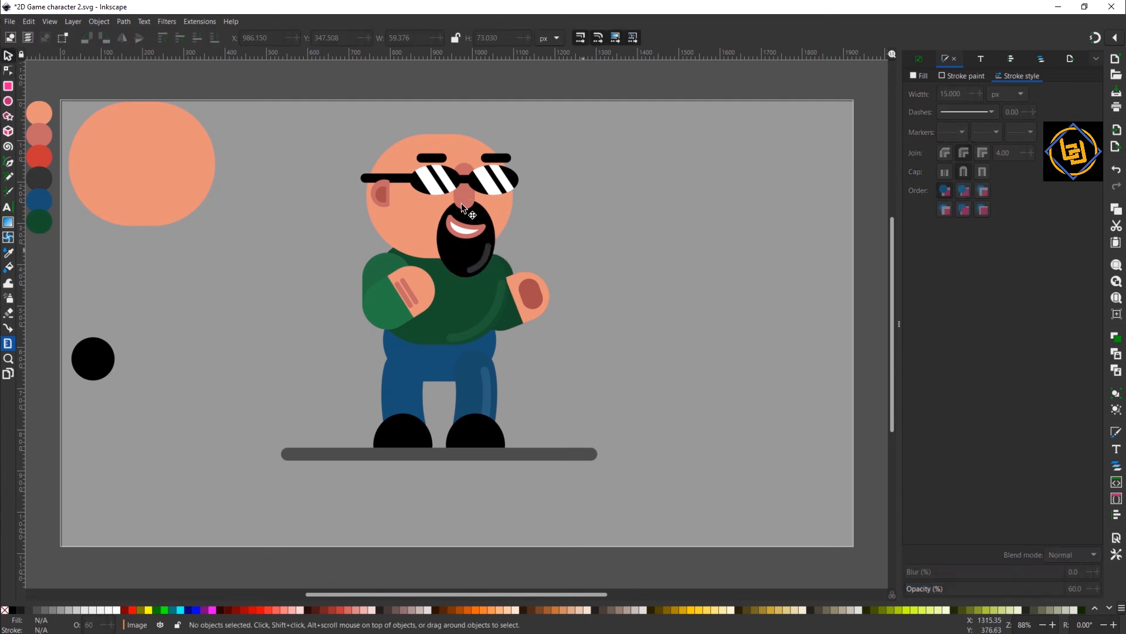
{"action": "left_click", "coordinate": [489, 246]}
{"action": "left_click_drag", "start_coordinate": [489, 244], "coordinate": [486, 249]}
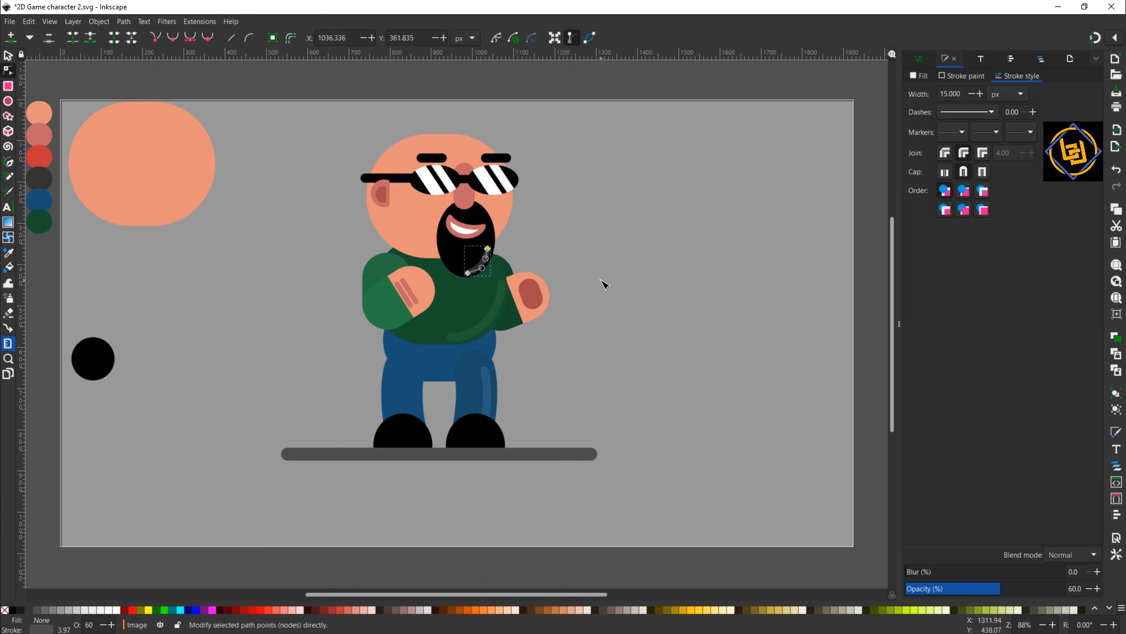
{"action": "left_click", "coordinate": [619, 290]}
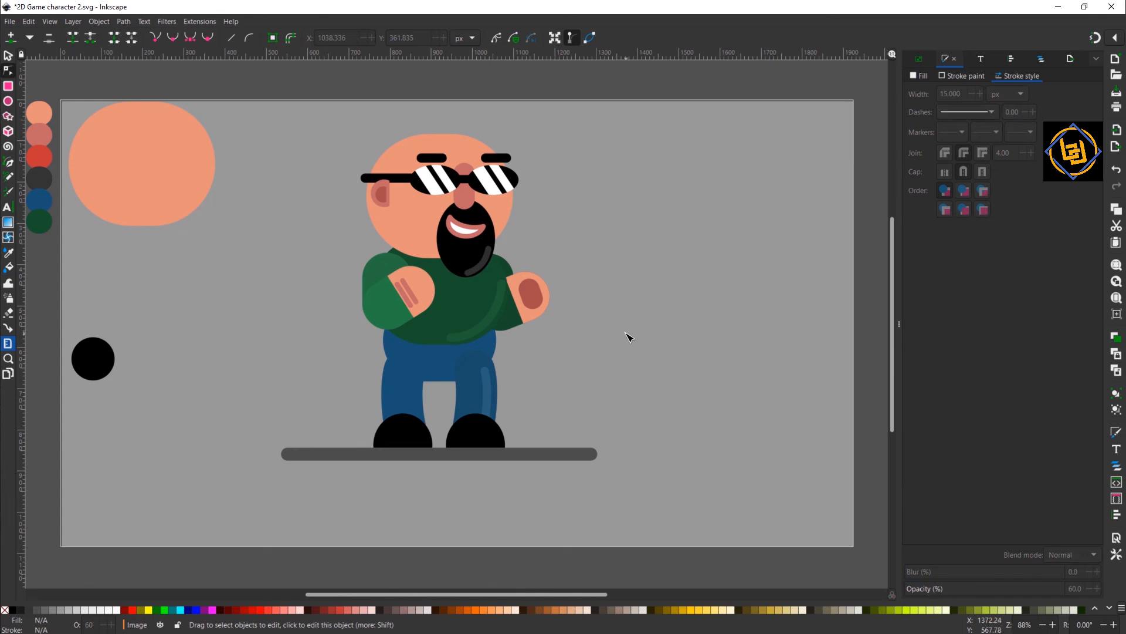
- Lower the upper end of the belly highlight slightly and nudge it inwards from the body's edge
{"action": "left_click", "coordinate": [499, 306]}
{"action": "left_click_drag", "start_coordinate": [503, 284], "coordinate": [503, 289]}
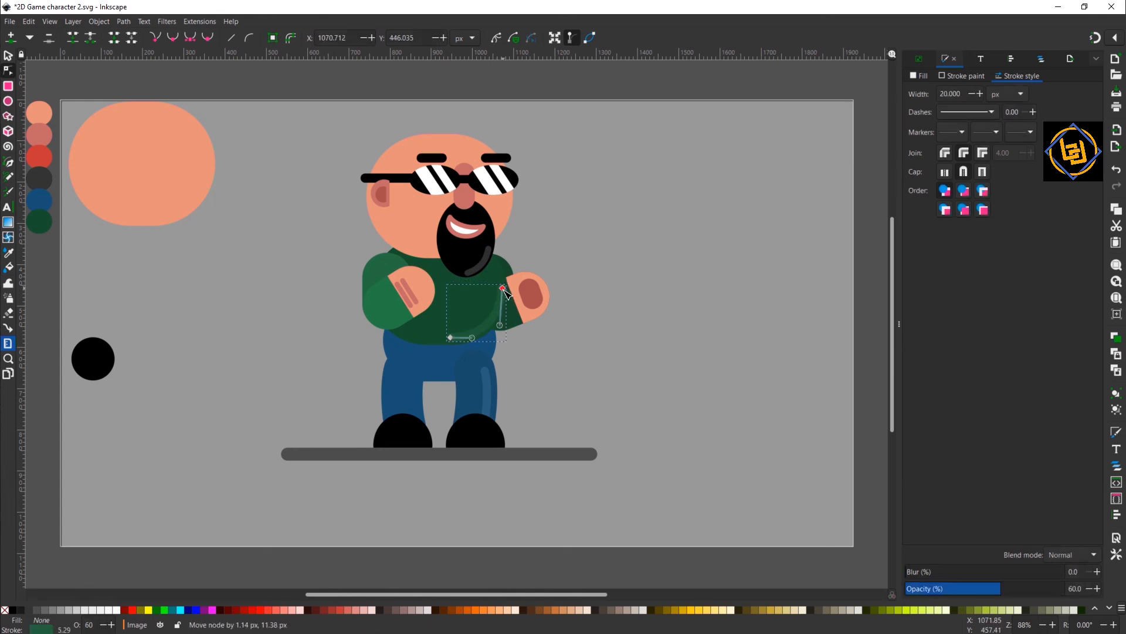
{"action": "left_click", "coordinate": [691, 386]}
{"action": "left_click", "coordinate": [691, 386]}
{"action": "left_click", "coordinate": [507, 297]}
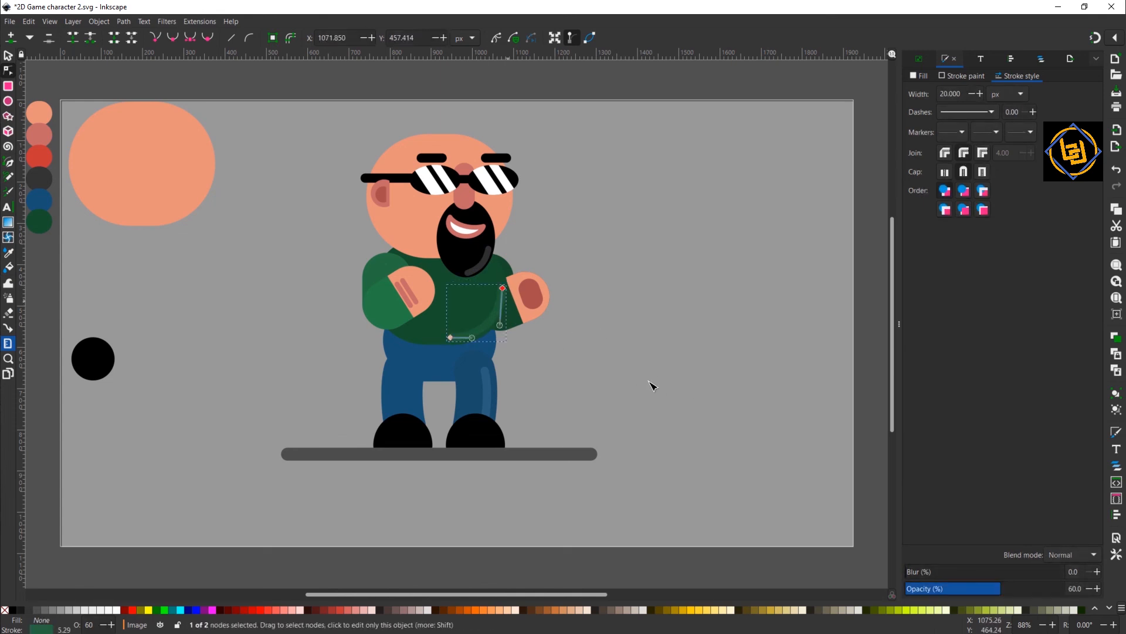
- Nudge the trouser-leg highlight slightly towards the outer edge of the leg
{"action": "left_click", "coordinate": [487, 399]}
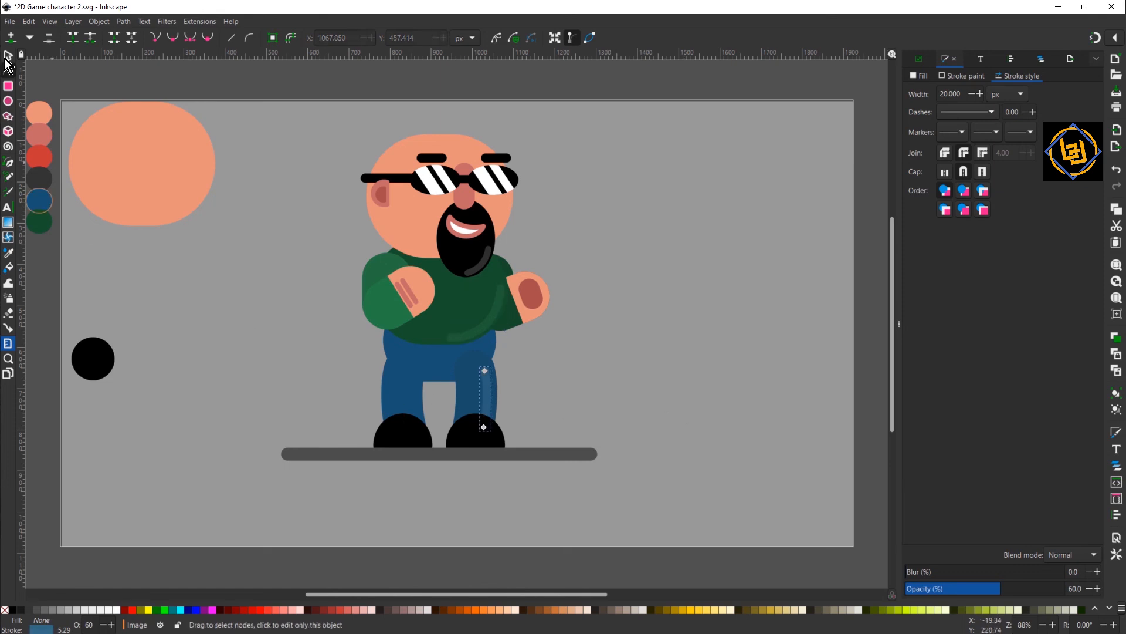
{"action": "key", "text": "s"}
{"action": "key", "text": "Escape"}
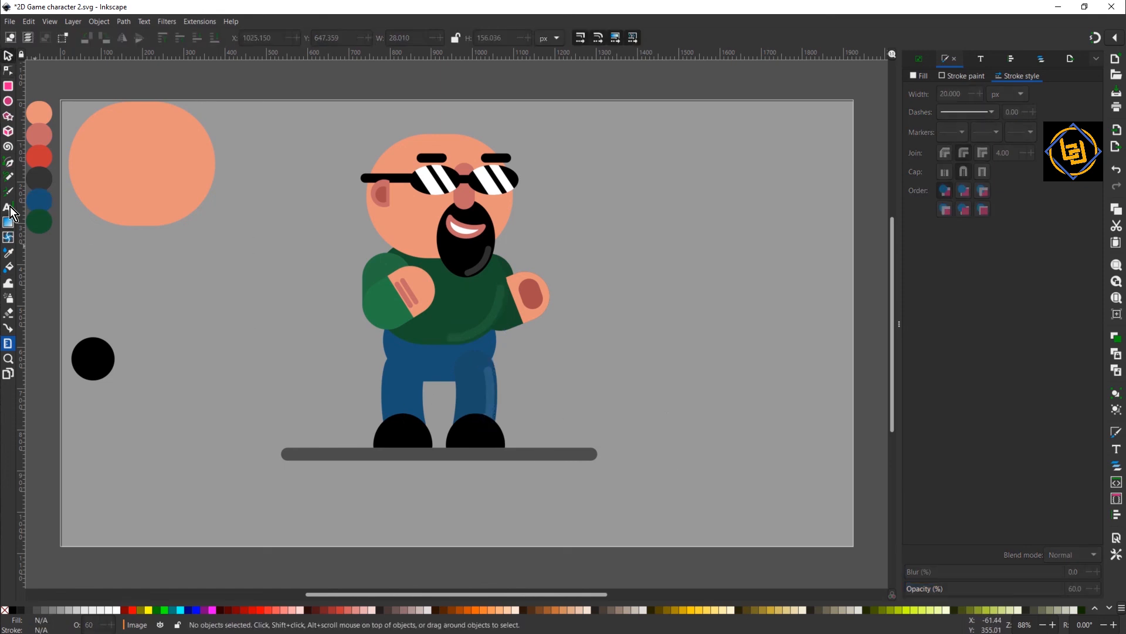
- Draw a straight diagonal line about 63 px long near the upper outer edge of the shoe below the highlighted leg
{"action": "key", "text": "b"}
{"action": "left_click", "coordinate": [478, 420]}
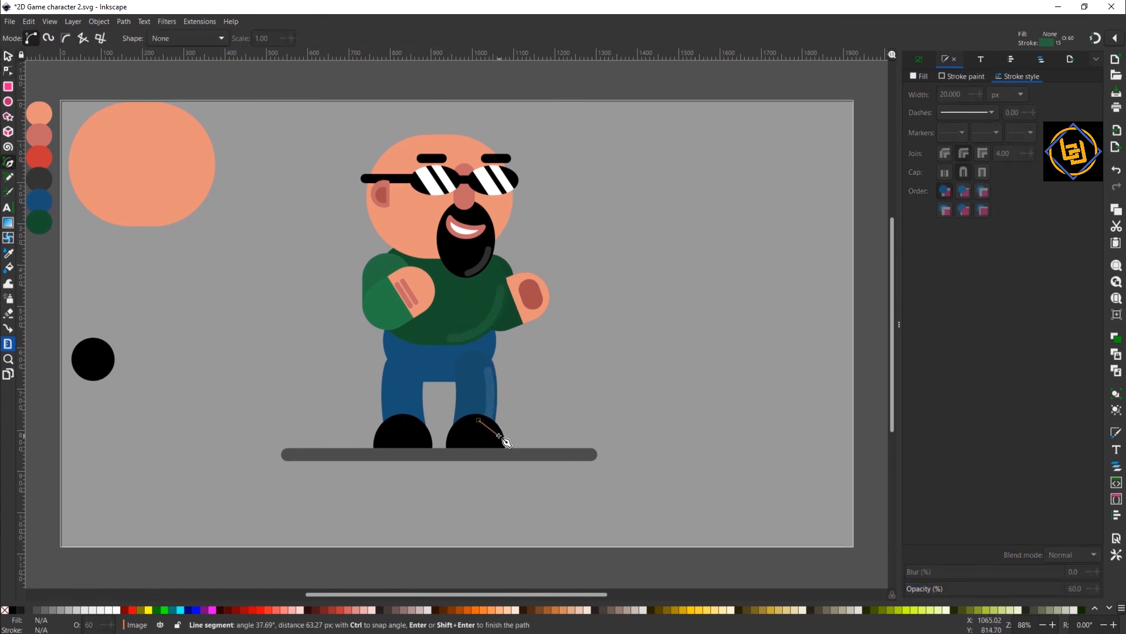
{"action": "double_click", "coordinate": [500, 435]}
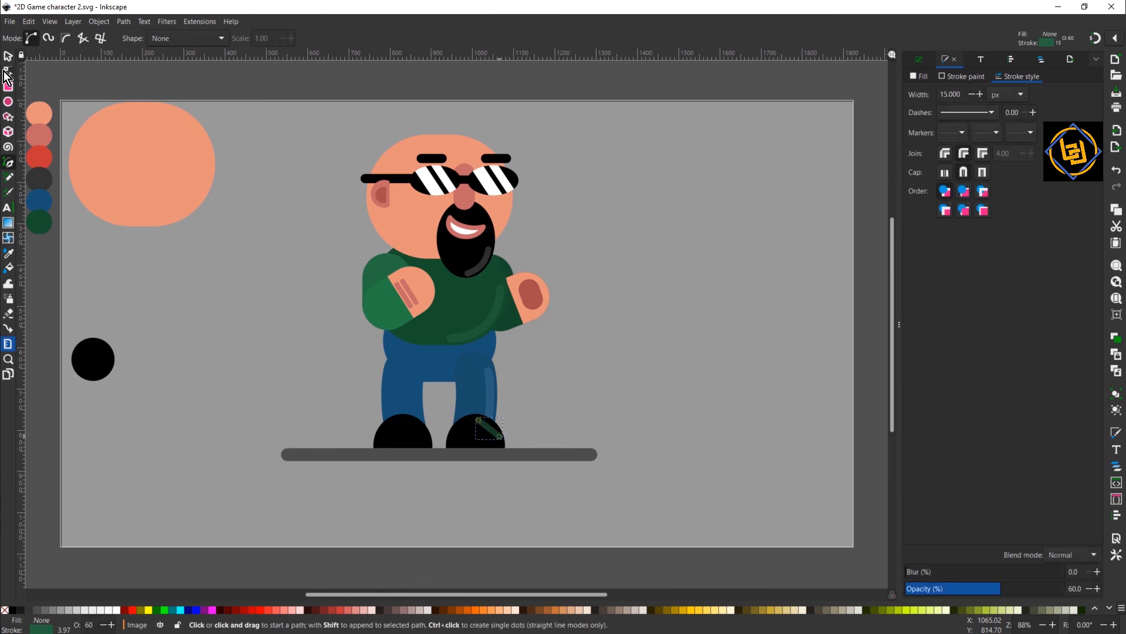
- Colour the shoe line's stroke grey and bend it into an arc that follows the shoe's rounded edge
{"action": "left_click", "coordinate": [39, 611], "text": "shift"}
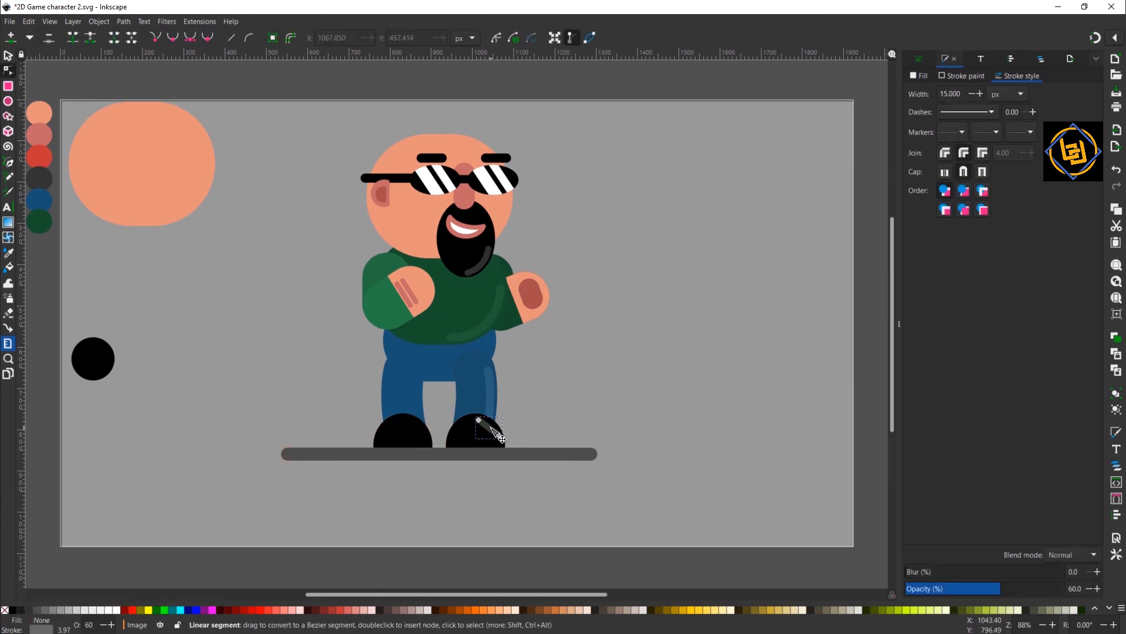
{"action": "left_click_drag", "start_coordinate": [498, 433], "coordinate": [503, 440]}
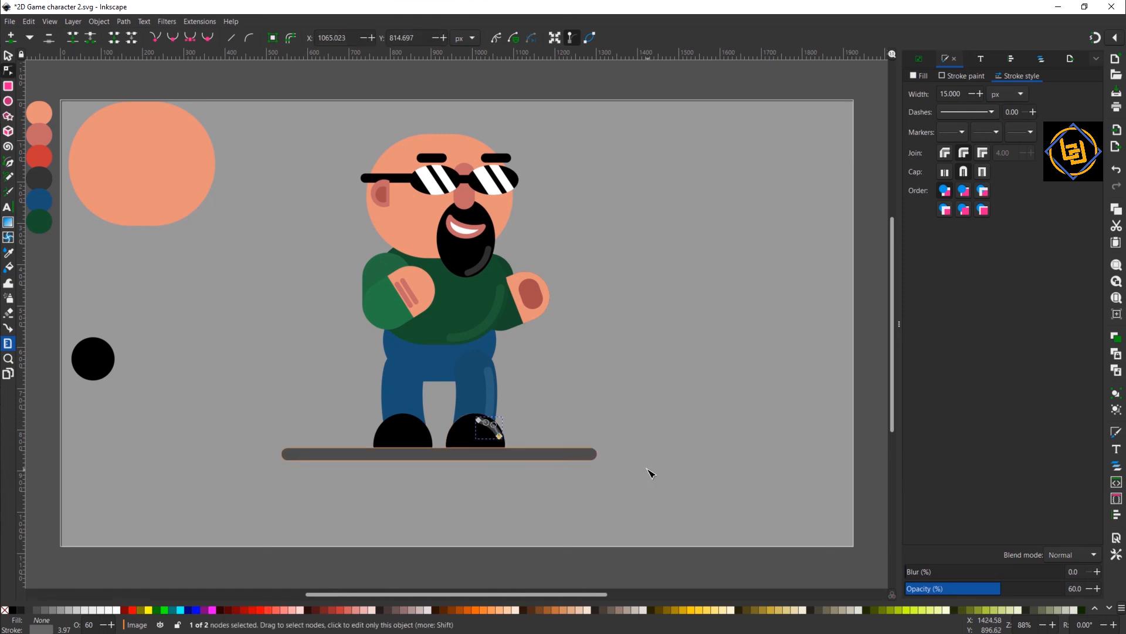
{"action": "left_click", "coordinate": [665, 439]}
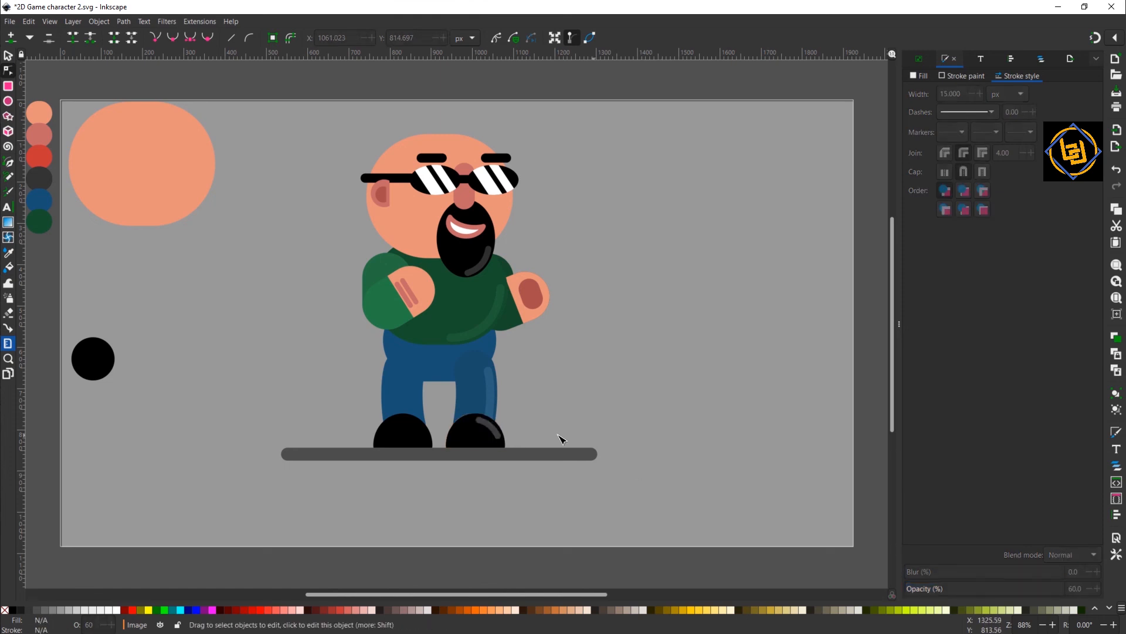
- Duplicate the shoe highlight and move the copy to the matching place on the other shoe
{"action": "left_click", "coordinate": [495, 430]}
{"action": "left_click", "coordinate": [8, 56]}
{"action": "key", "text": "ctrl+d"}
{"action": "key", "text": "shift+Left"}
{"action": "key", "text": "shift+Left"}
{"action": "key", "text": "shift+Left"}
{"action": "key", "text": "shift+Left"}
{"action": "key", "text": "shift+Left"}
{"action": "key", "text": "shift+Left"}
{"action": "key", "text": "shift+Left"}
{"action": "key", "text": "shift+Left"}
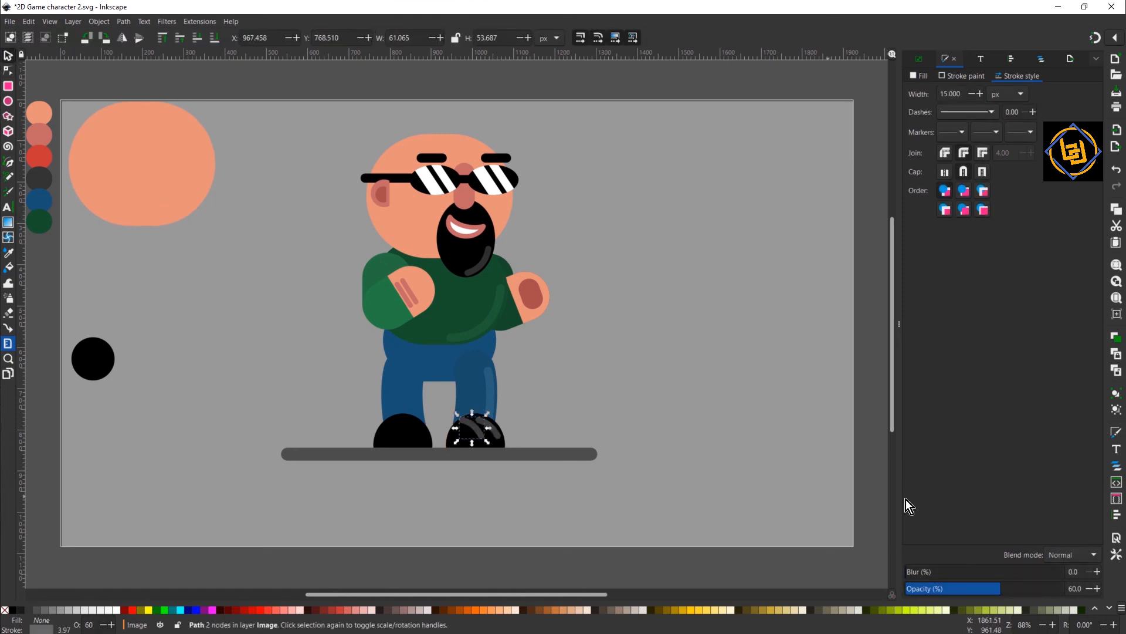
{"action": "key", "text": "Left"}
{"action": "key", "text": "Left"}
{"action": "key", "text": "Left"}
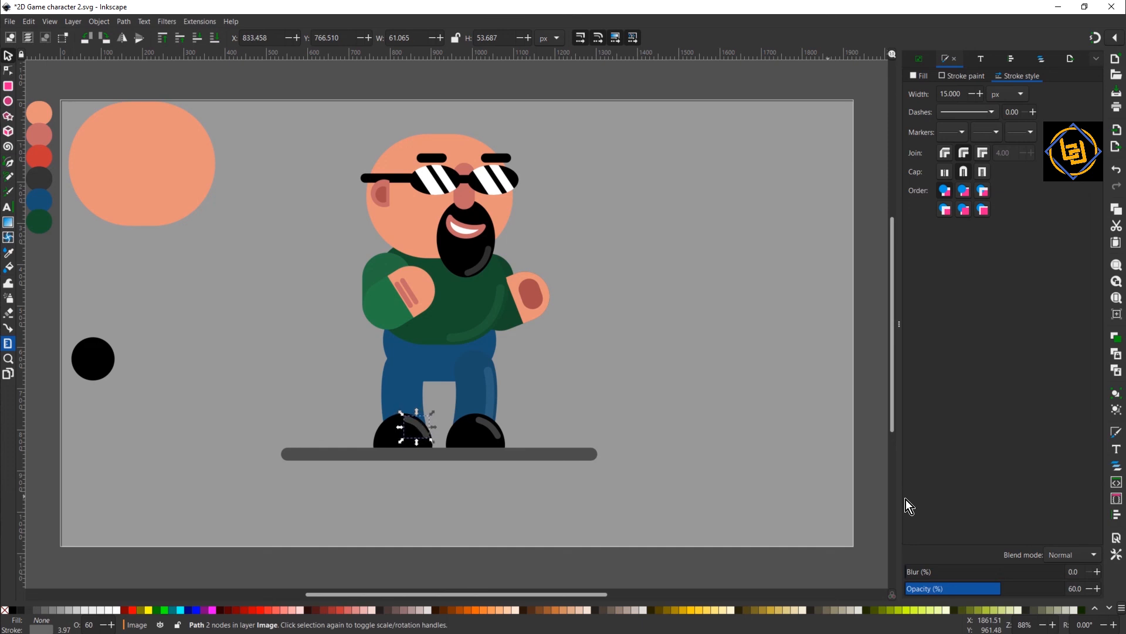
{"action": "key", "text": "Up"}
{"action": "left_click", "coordinate": [729, 466]}
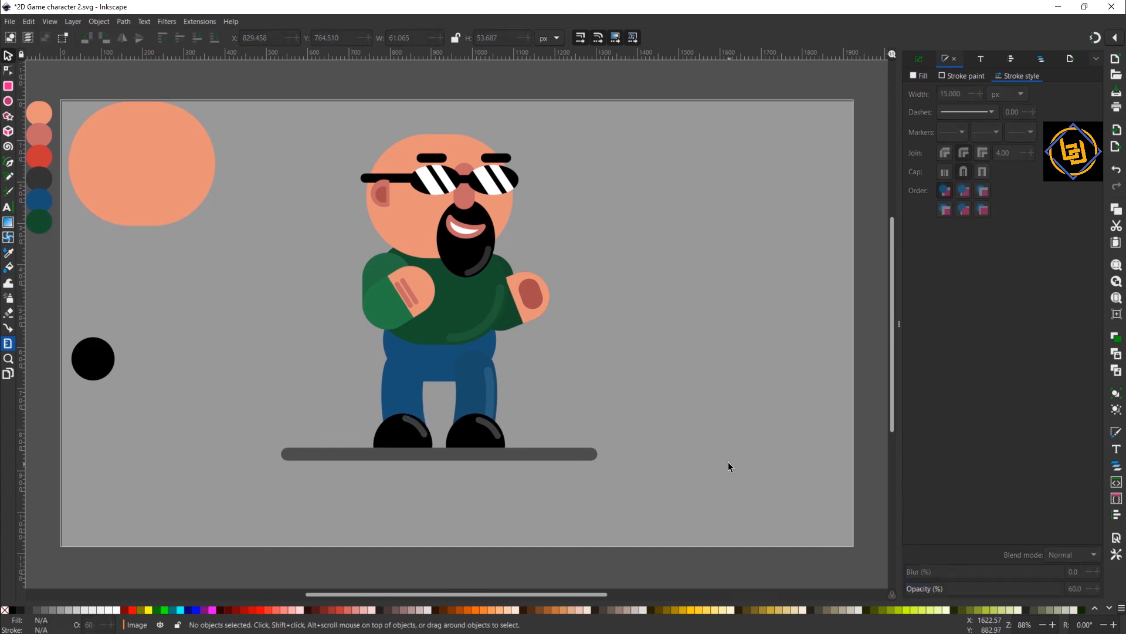
- Nudge the lighter green arm and its hand upwards by 8 px, then deselect the group
{"action": "left_click", "coordinate": [380, 268]}
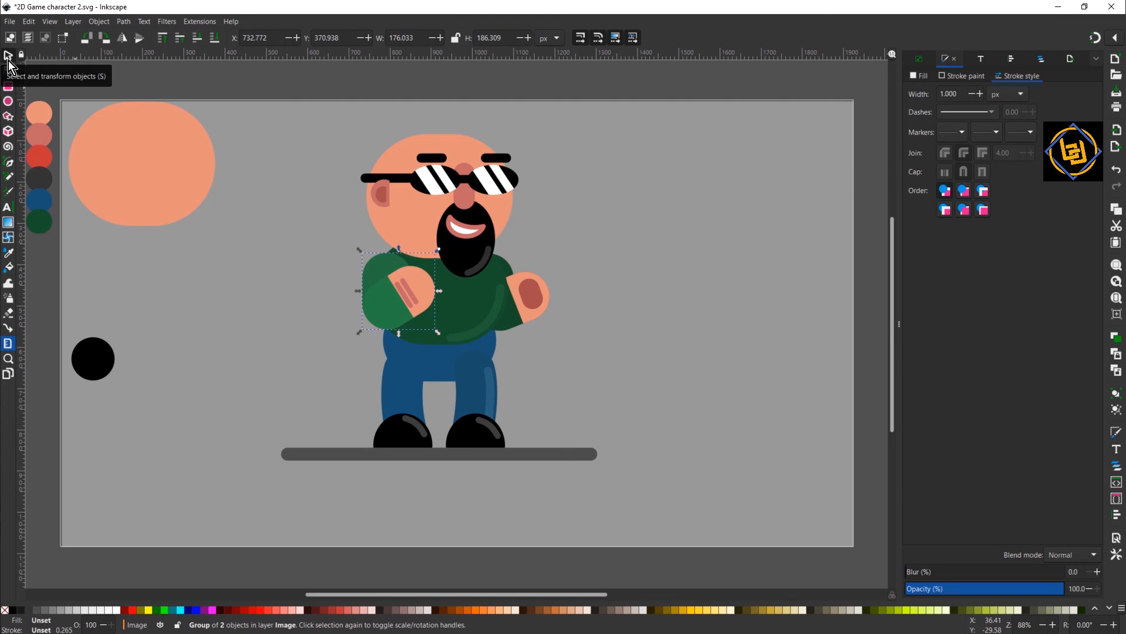
{"action": "key", "text": "Up"}
{"action": "key", "text": "Up"}
{"action": "key", "text": "Up"}
{"action": "key", "text": "Up"}
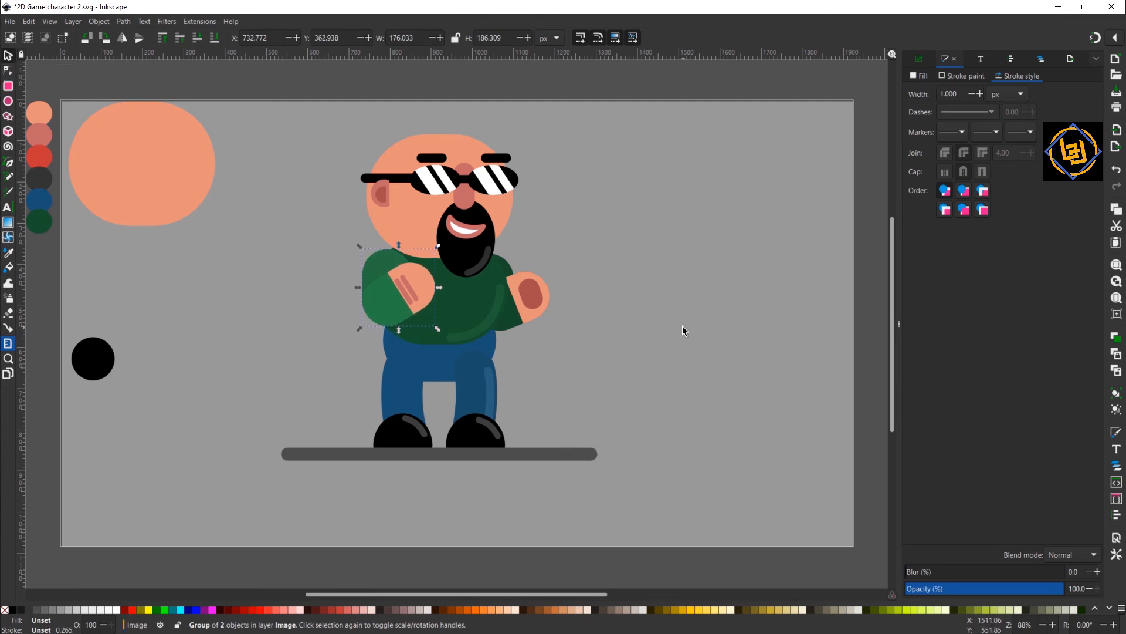
{"action": "left_click", "coordinate": [683, 326]}
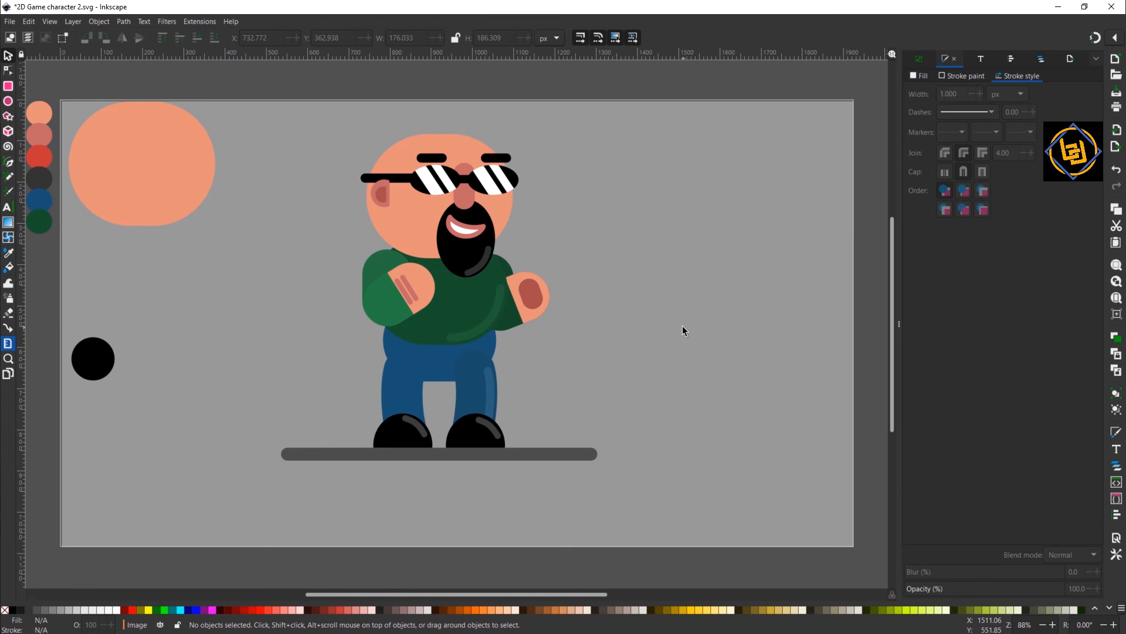
- Nudge the group of blue trousers and black shoes 6 px to the left beneath the body
{"action": "left_click", "coordinate": [472, 382]}
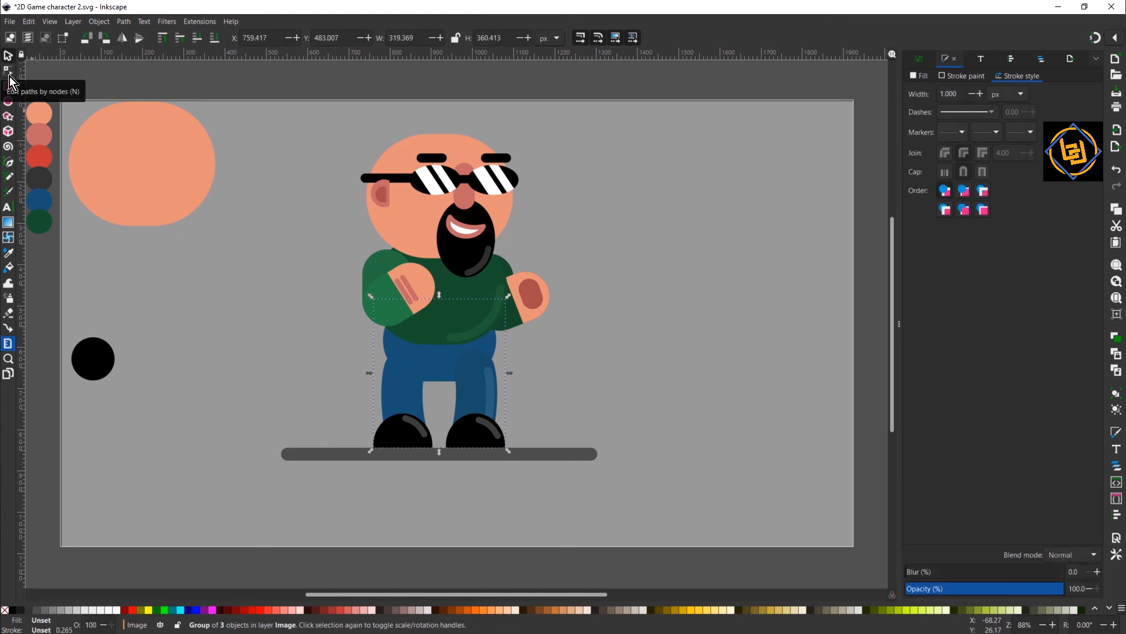
{"action": "key", "text": "Left"}
{"action": "key", "text": "Left"}
{"action": "key", "text": "Left"}
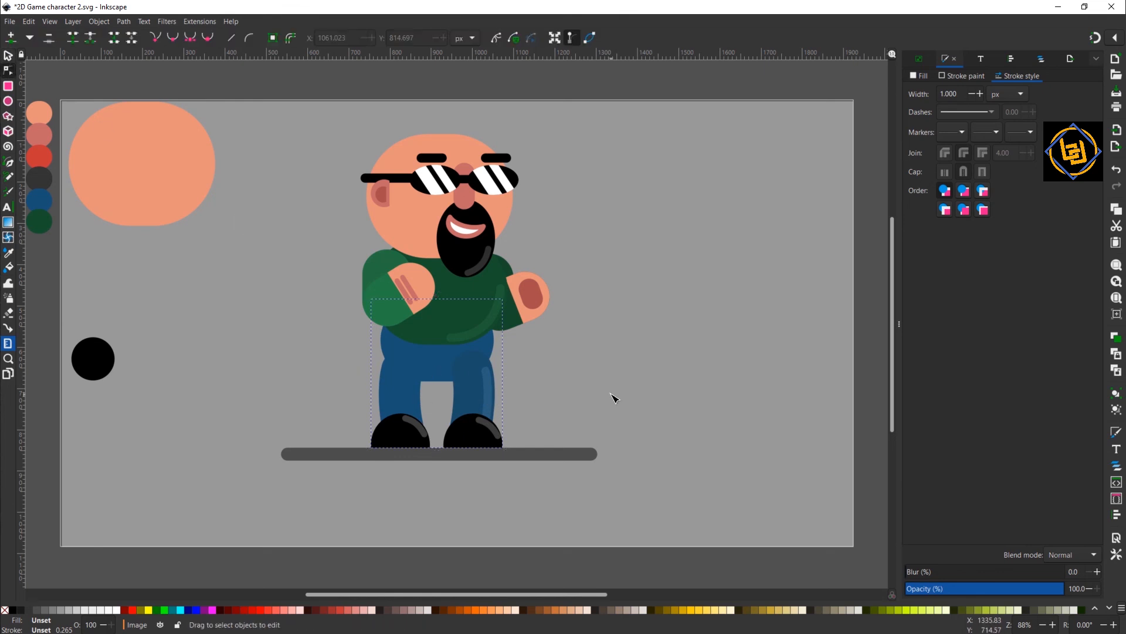
{"action": "left_click", "coordinate": [440, 369]}
{"action": "key", "text": "ctrl"}
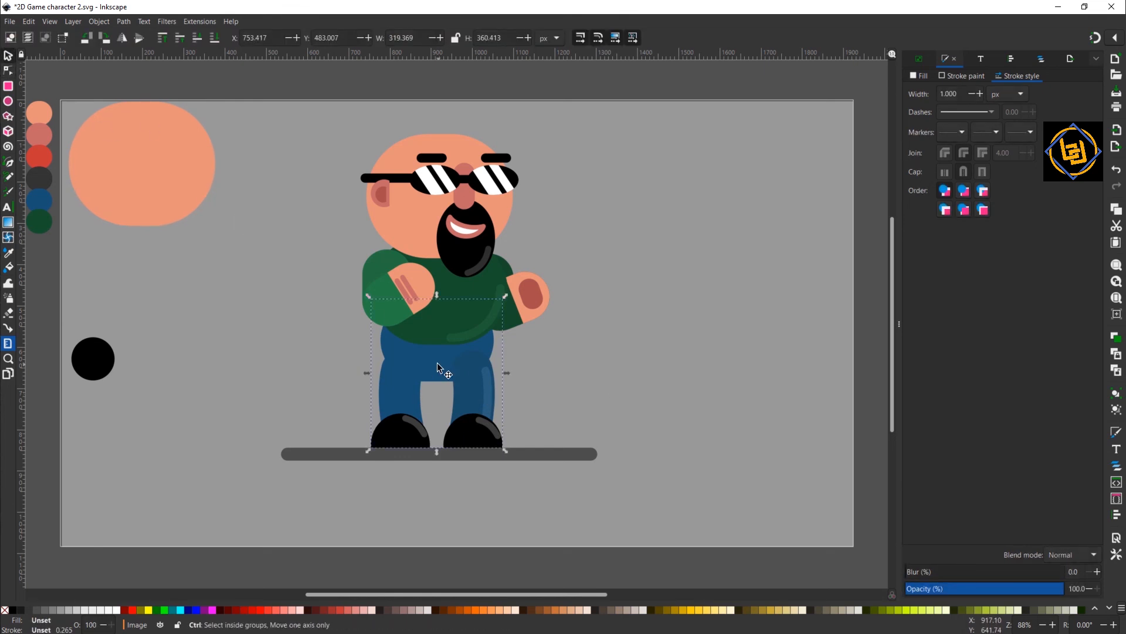
{"action": "left_click", "coordinate": [589, 399]}
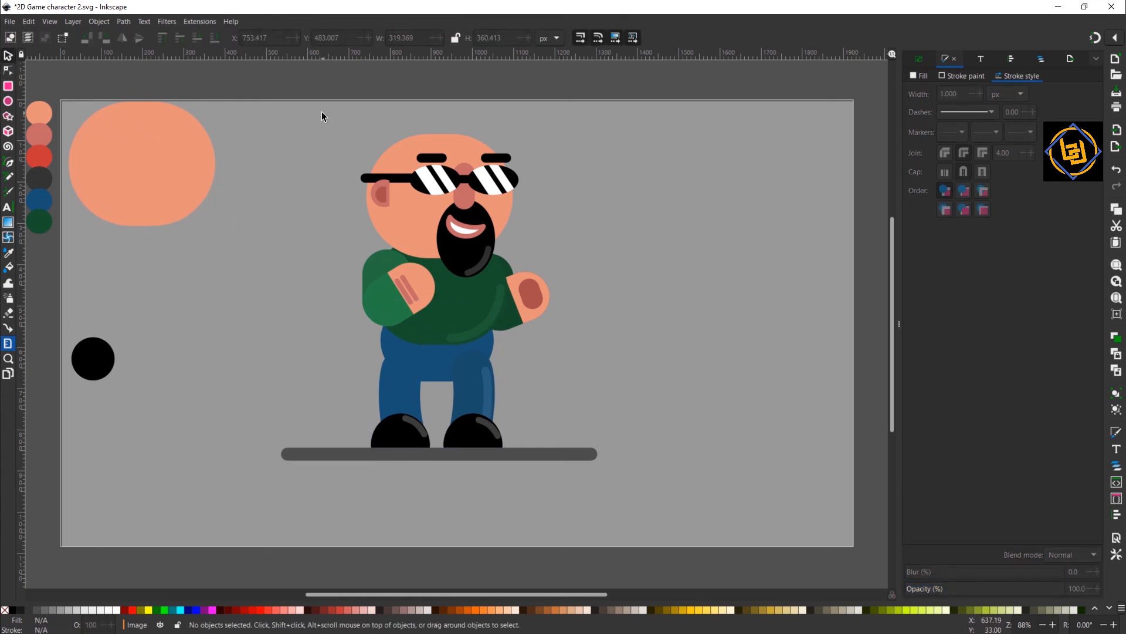
- Select the character's head, body, arms and highlights together, leaving out the grey ground bar
{"action": "left_click_drag", "start_coordinate": [323, 116], "coordinate": [579, 453]}
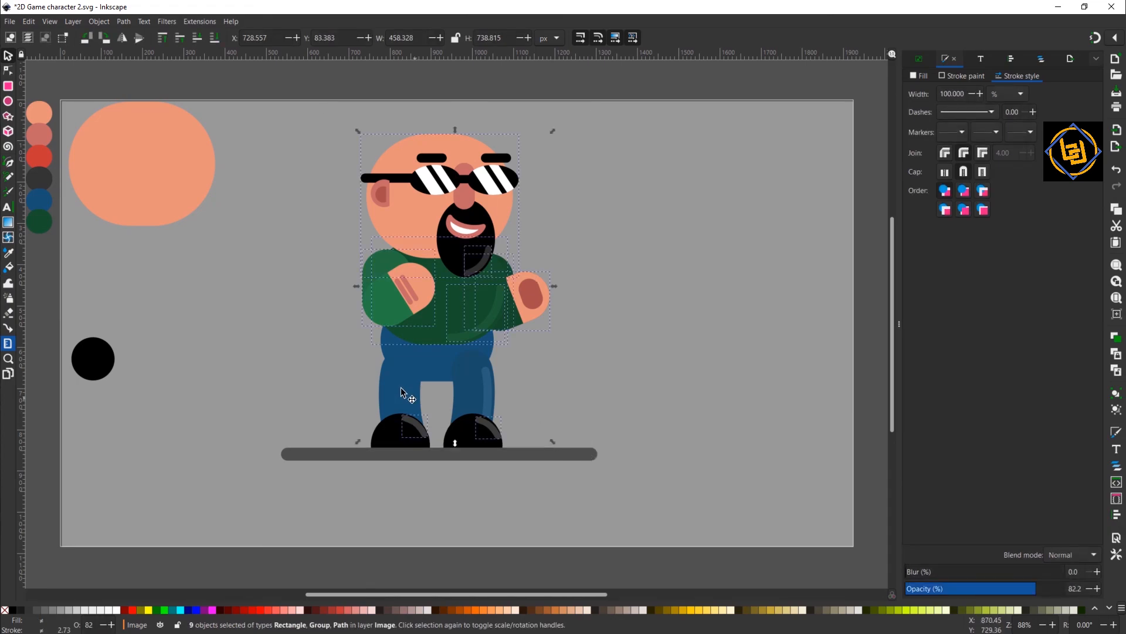